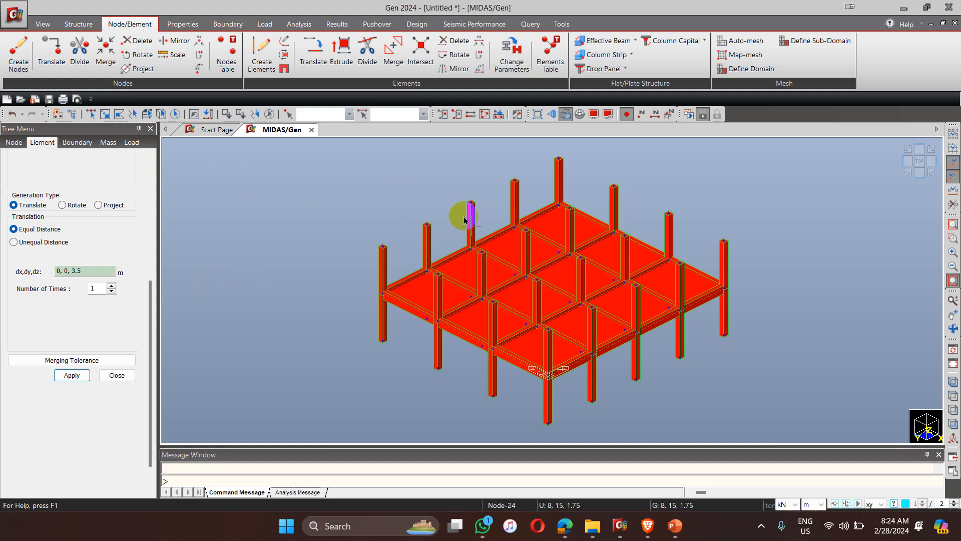
Look through the command categories from View and Structure to Seismic Performance, Query and Tools.
{"action": "mouse_move", "coordinate": [464, 219]}
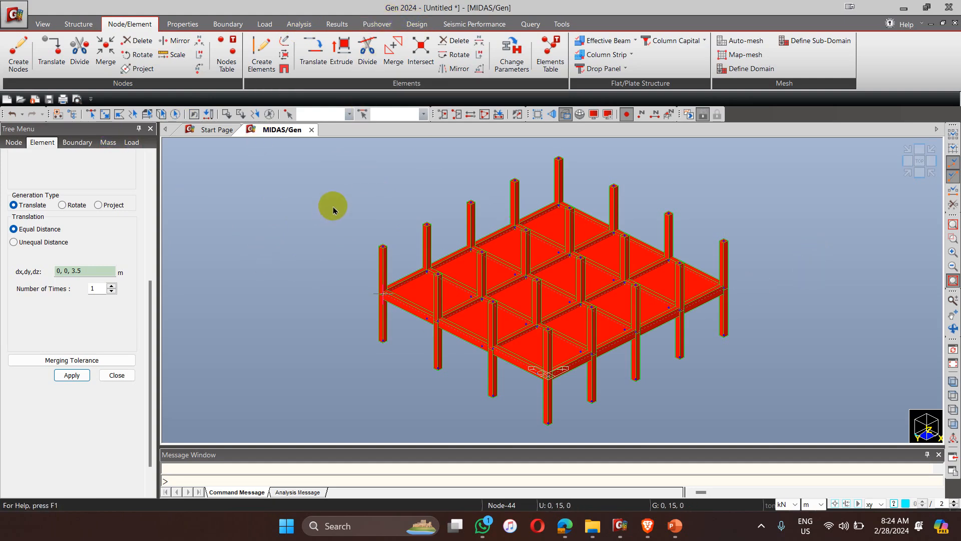
{"action": "left_click", "coordinate": [45, 25]}
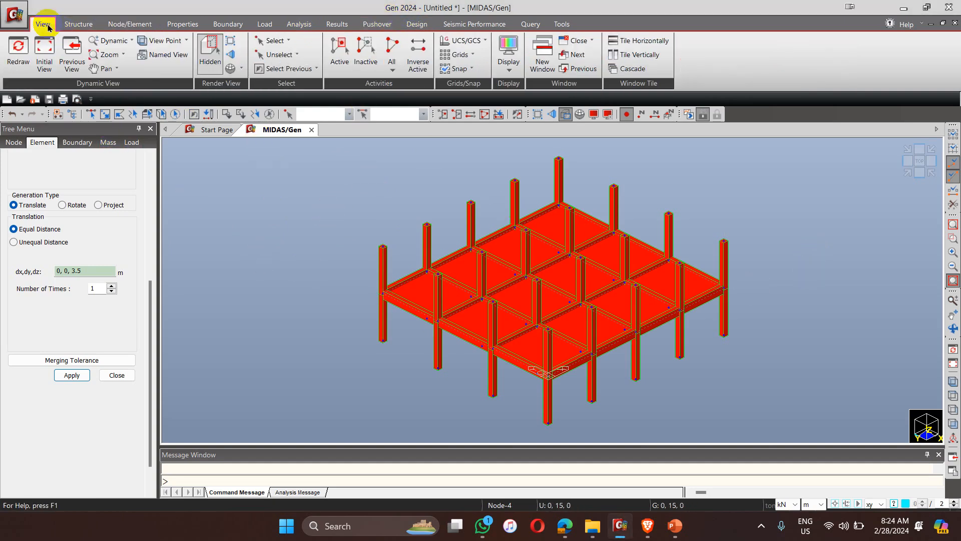
{"action": "left_click", "coordinate": [77, 24]}
{"action": "left_click", "coordinate": [150, 25]}
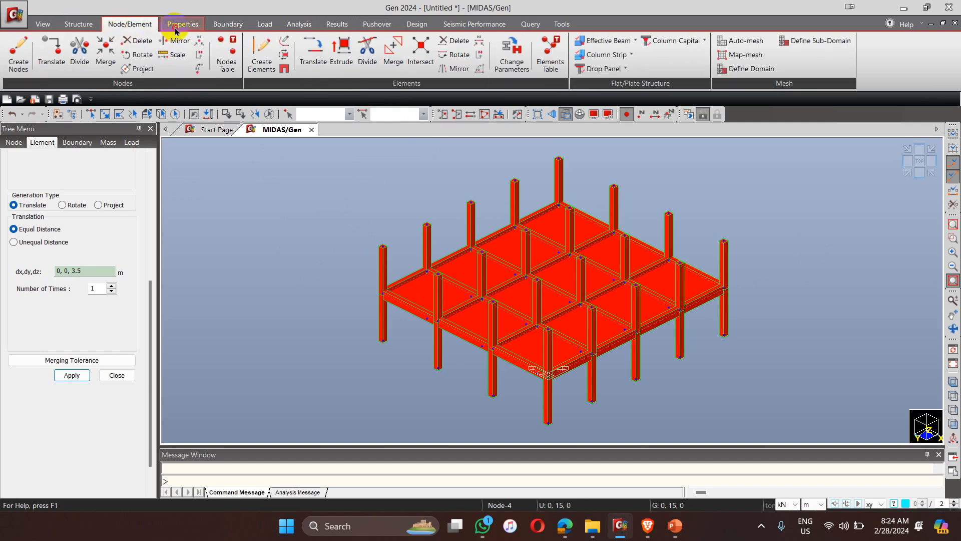
{"action": "left_click", "coordinate": [176, 25]}
{"action": "left_click", "coordinate": [227, 26]}
{"action": "left_click", "coordinate": [260, 27]}
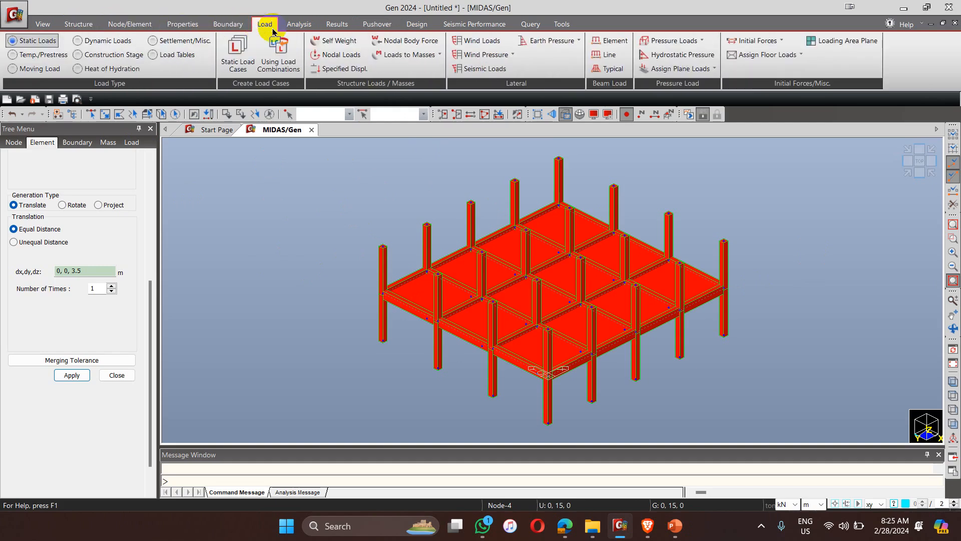
{"action": "left_click", "coordinate": [297, 25]}
{"action": "left_click", "coordinate": [334, 25]}
{"action": "left_click", "coordinate": [385, 28]}
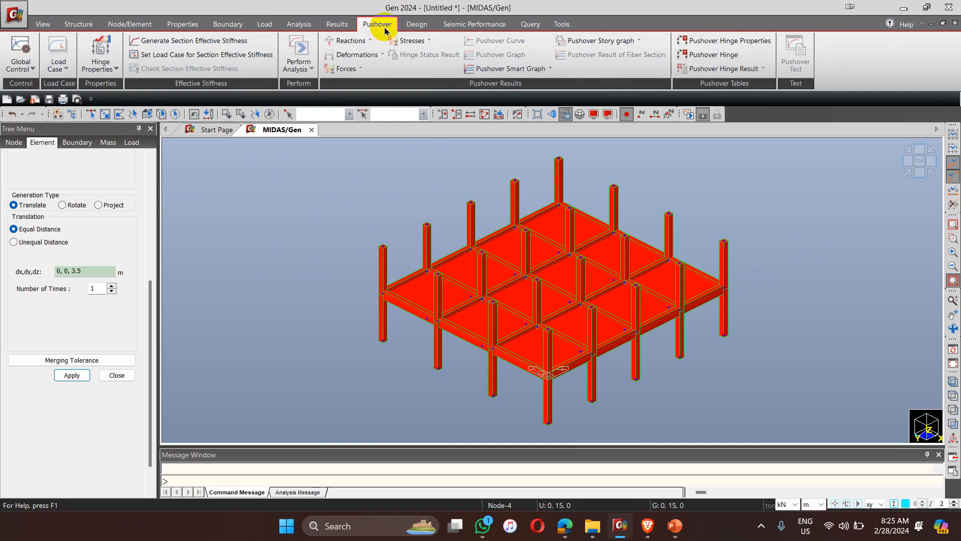
{"action": "left_click", "coordinate": [416, 25]}
{"action": "left_click", "coordinate": [473, 26]}
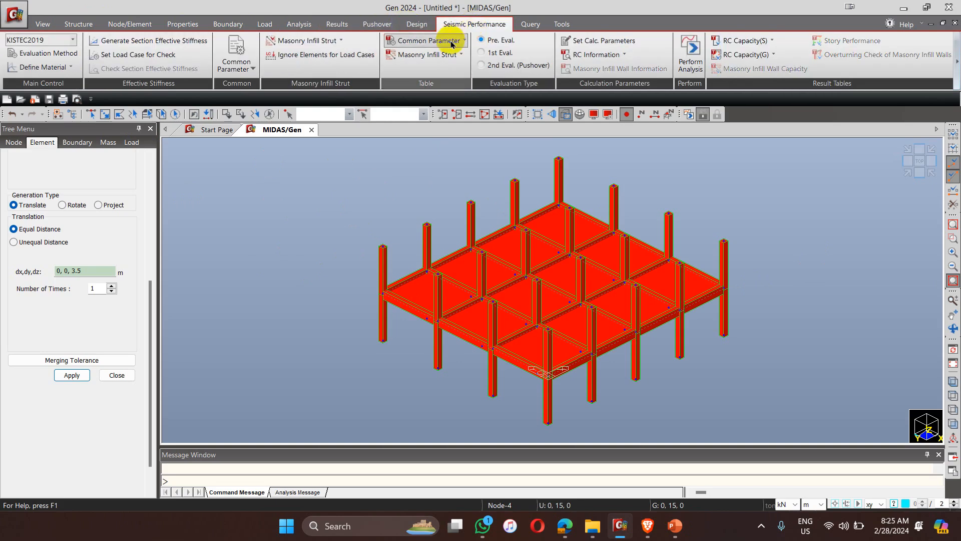
{"action": "left_click", "coordinate": [532, 25]}
{"action": "left_click", "coordinate": [561, 25]}
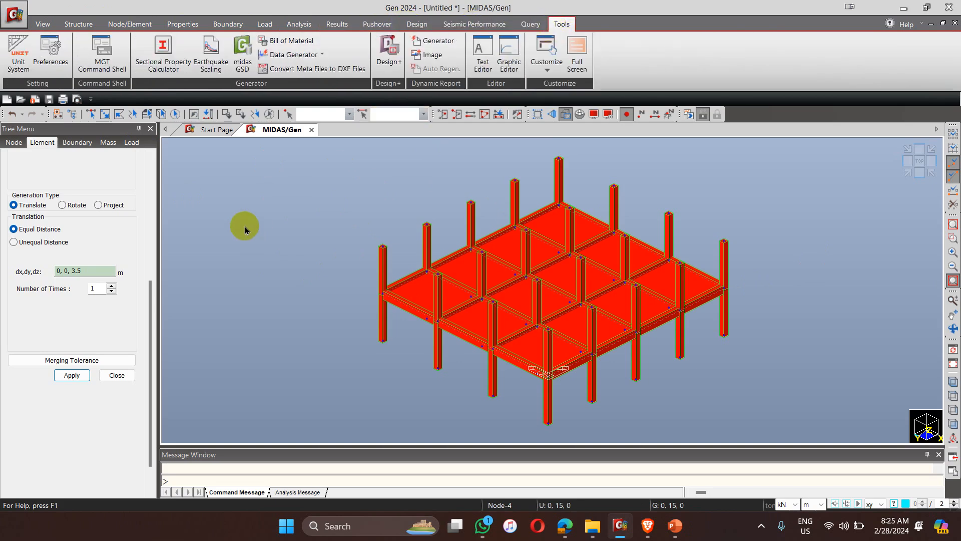
Examine the node, element, boundary, mass and load input pages and the context commands available for toolbars and the model.
{"action": "left_click", "coordinate": [14, 145]}
{"action": "left_click", "coordinate": [42, 143]}
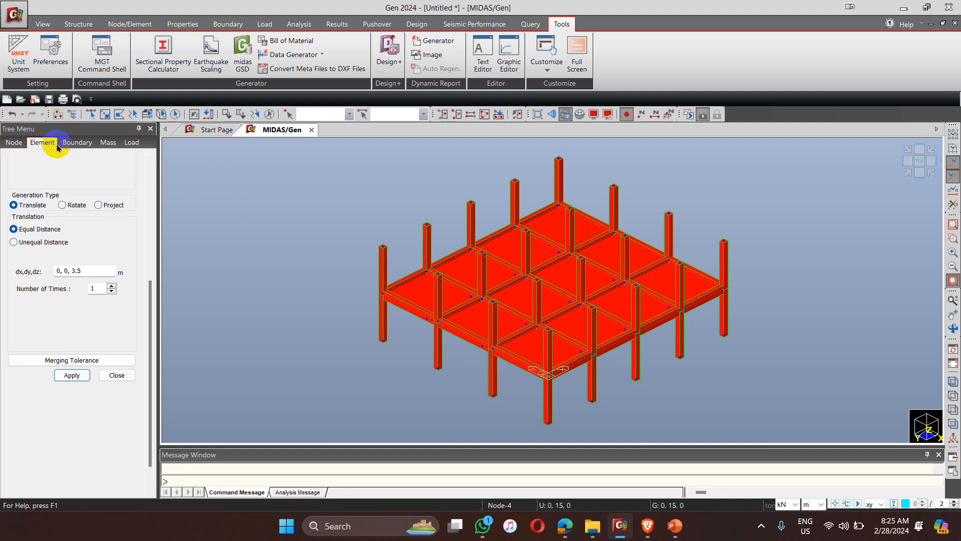
{"action": "left_click", "coordinate": [75, 144]}
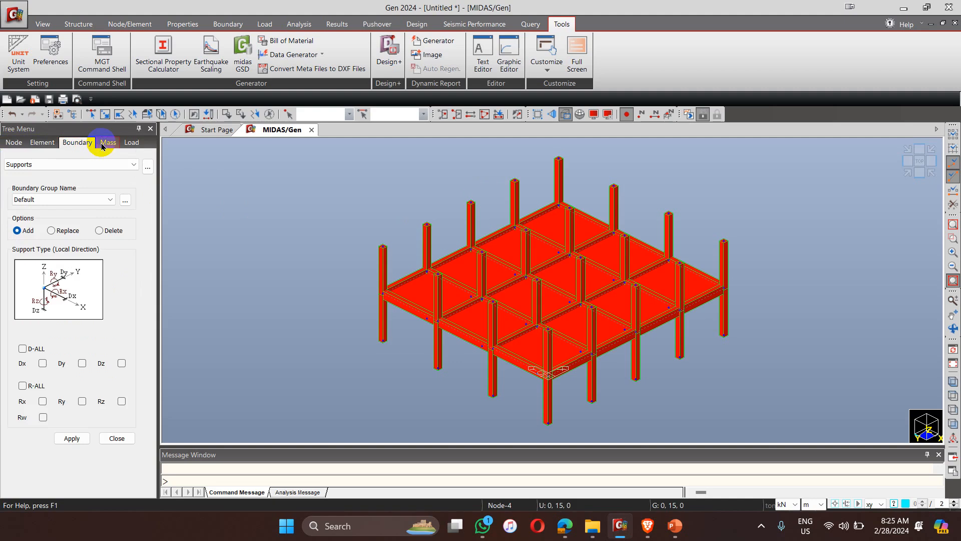
{"action": "left_click", "coordinate": [105, 143]}
{"action": "left_click", "coordinate": [129, 143]}
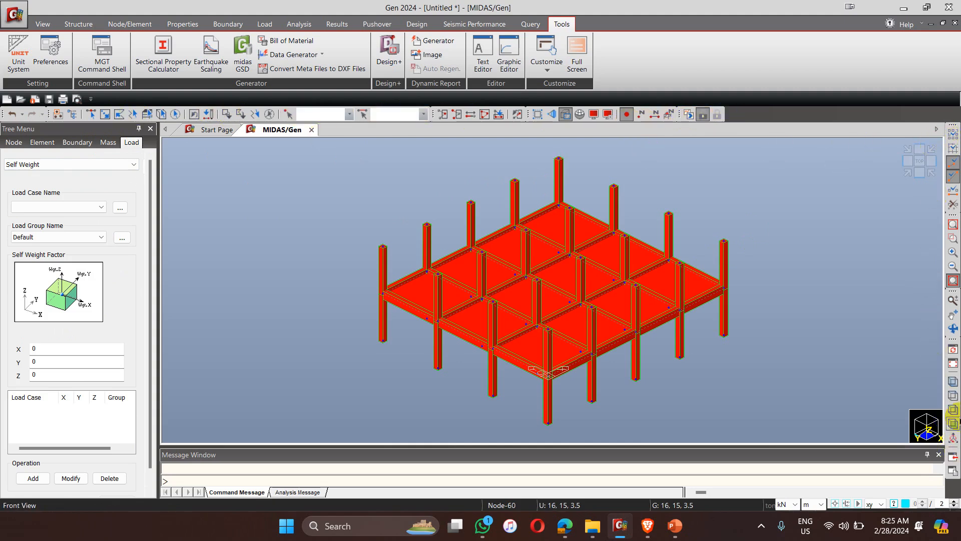
{"action": "right_click", "coordinate": [953, 153]}
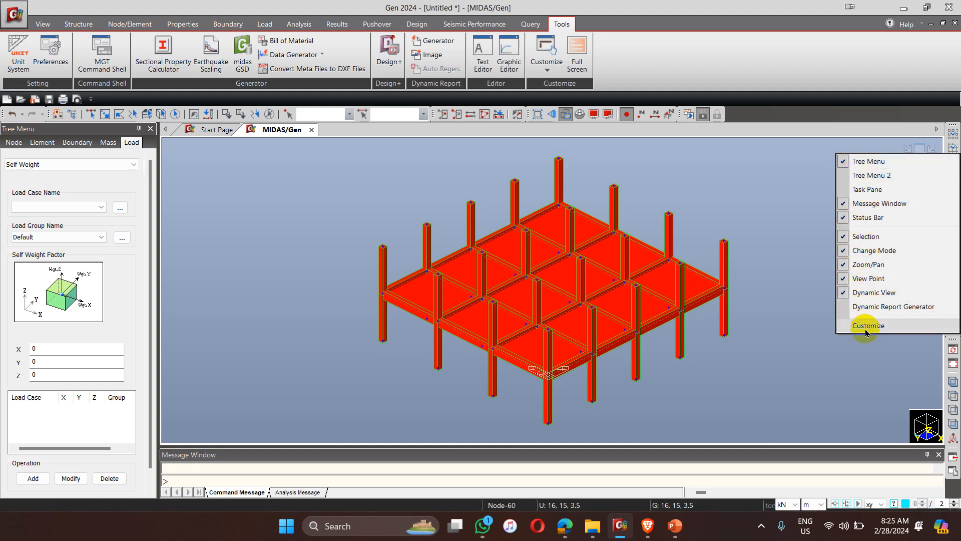
{"action": "right_click", "coordinate": [754, 180]}
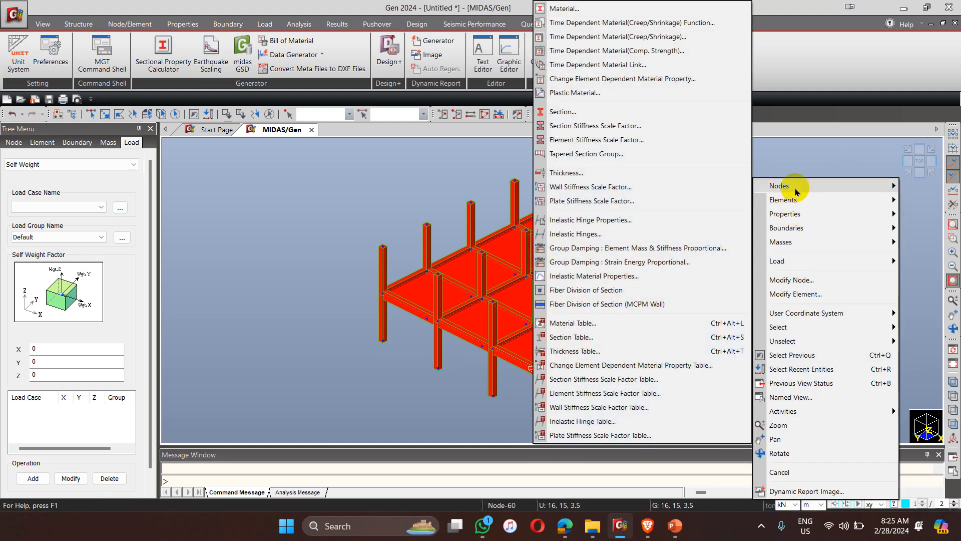
{"action": "mouse_move", "coordinate": [797, 188]}
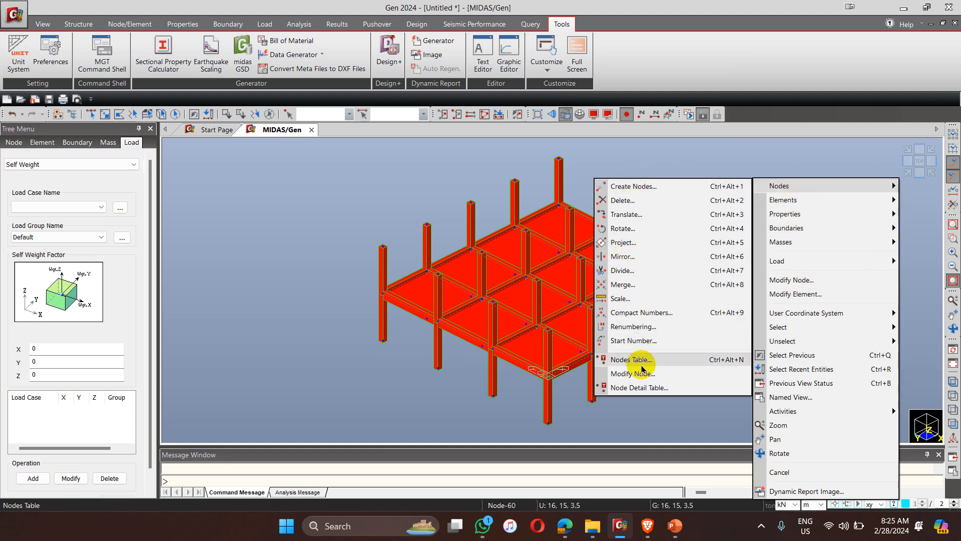
{"action": "mouse_move", "coordinate": [781, 242]}
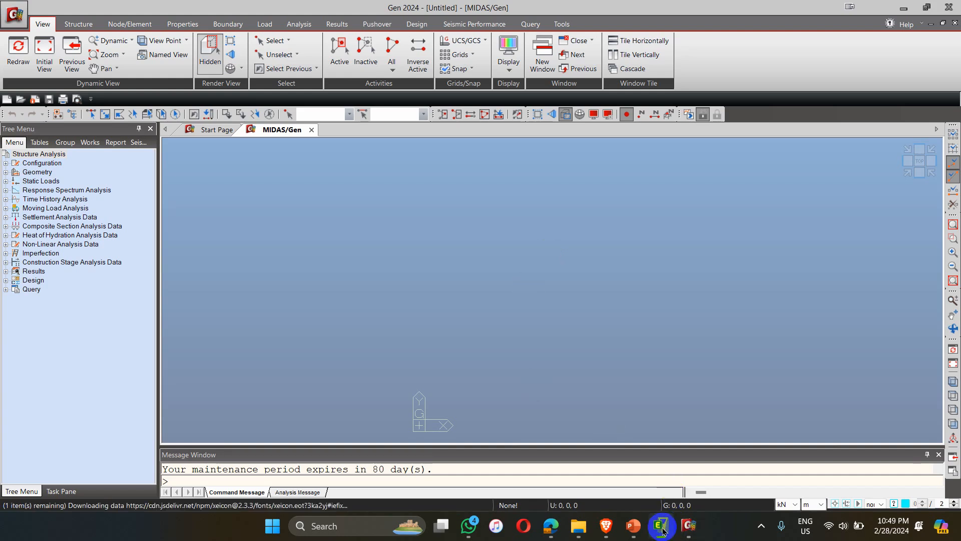
Switch to ETABS to examine the tall building model's plan and 3D view, and return to midas Gen.
{"action": "left_click", "coordinate": [661, 526]}
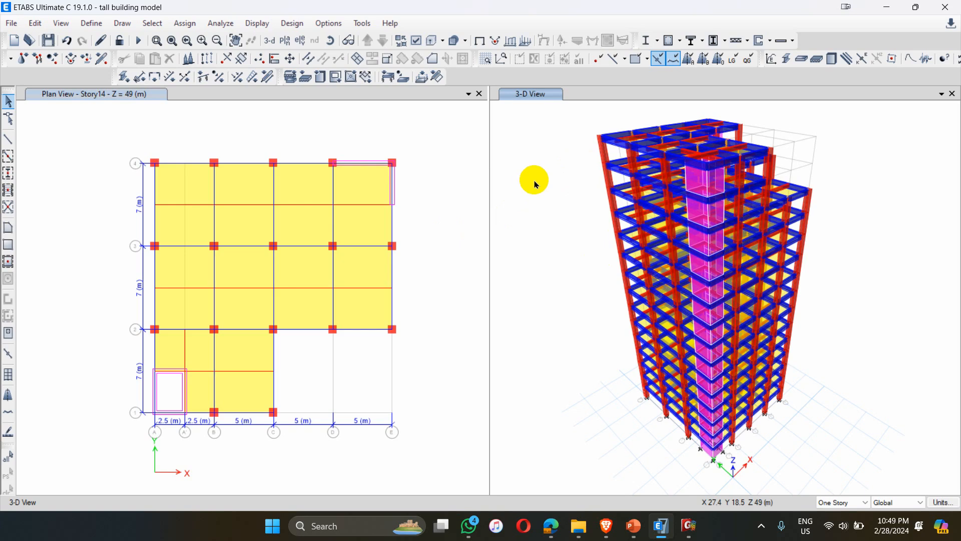
{"action": "left_click", "coordinate": [688, 527]}
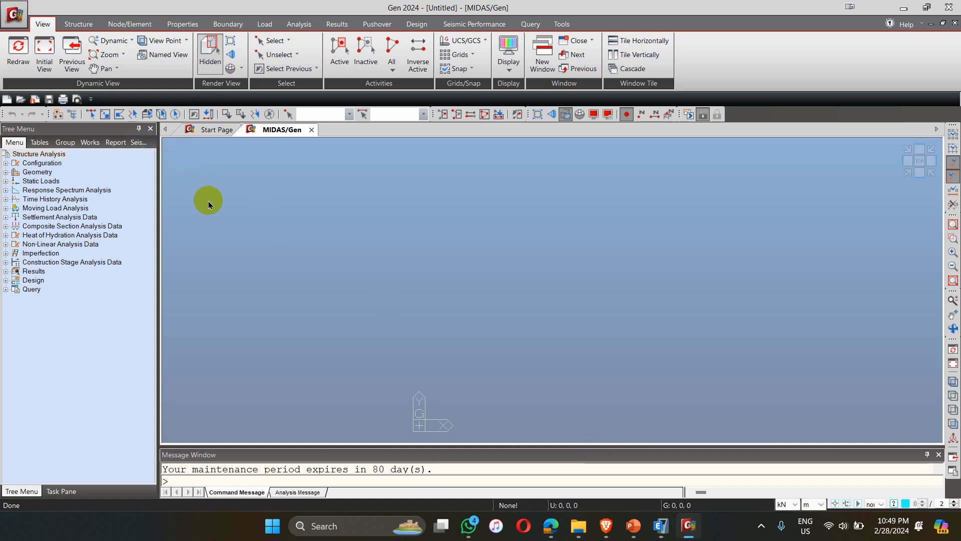
Create a new line grid definition named Grid A.
{"action": "left_click", "coordinate": [80, 25]}
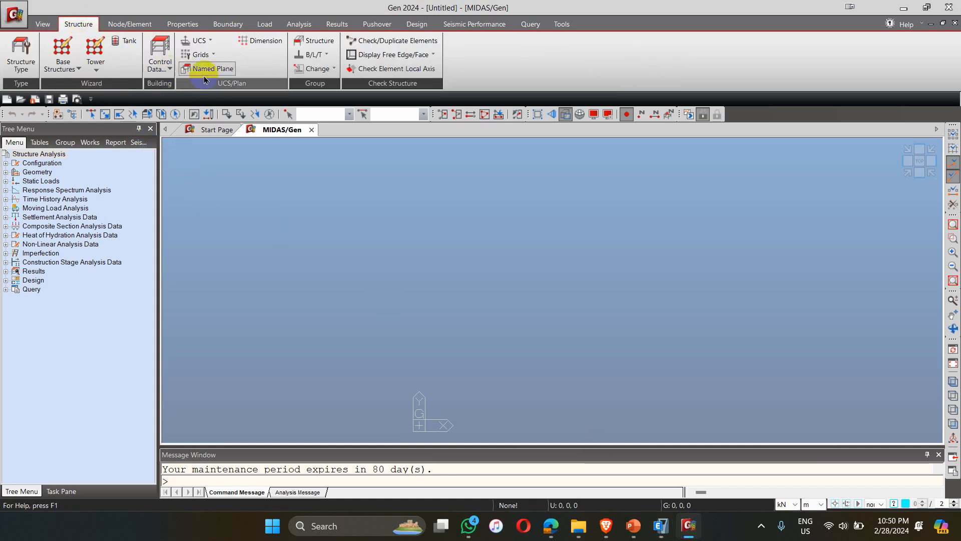
{"action": "left_click", "coordinate": [198, 55]}
{"action": "left_click", "coordinate": [216, 86]}
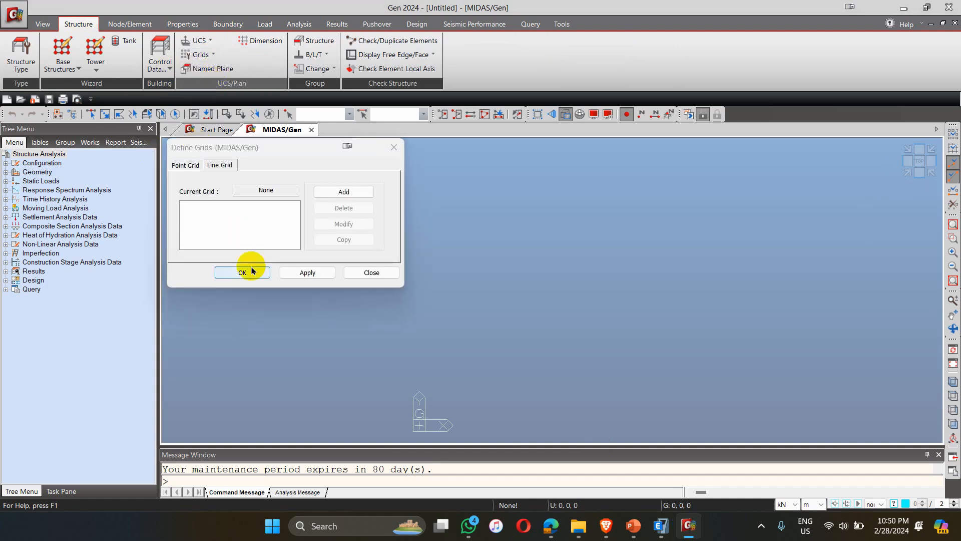
{"action": "left_click", "coordinate": [344, 191]}
{"action": "left_click", "coordinate": [243, 163]}
{"action": "type", "text": "Grid A"}
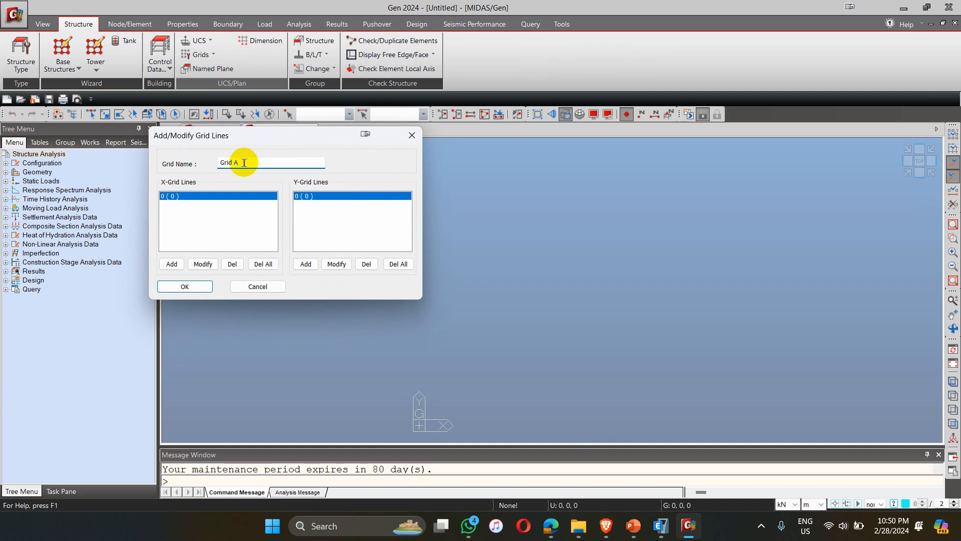
{"action": "left_click", "coordinate": [172, 263]}
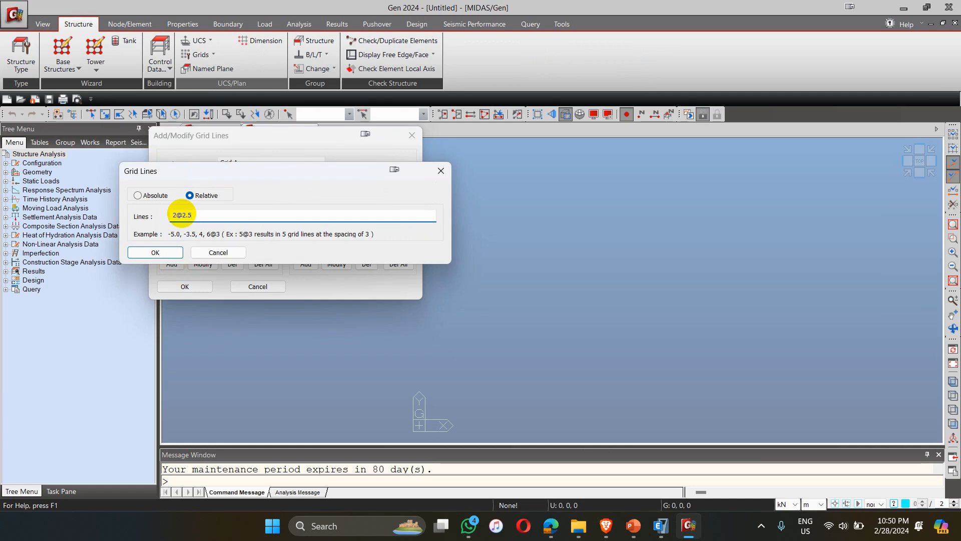
{"action": "type", "text": "2@2.5,3#"}
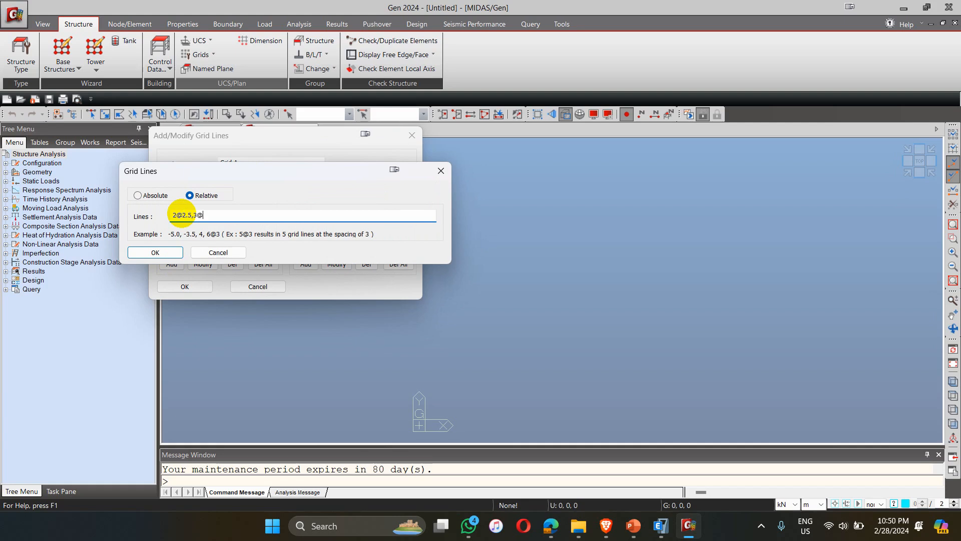
{"action": "left_click", "coordinate": [170, 251]}
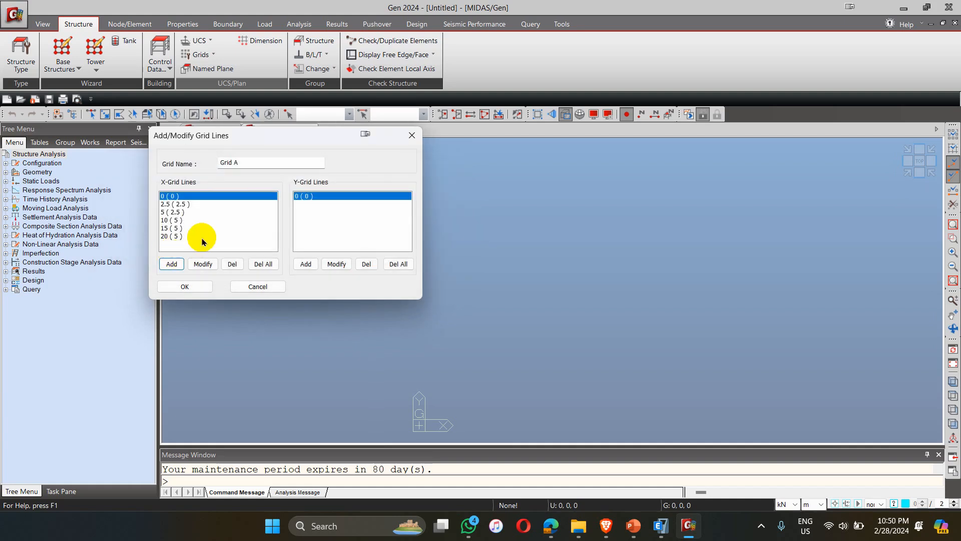
{"action": "left_click", "coordinate": [305, 264]}
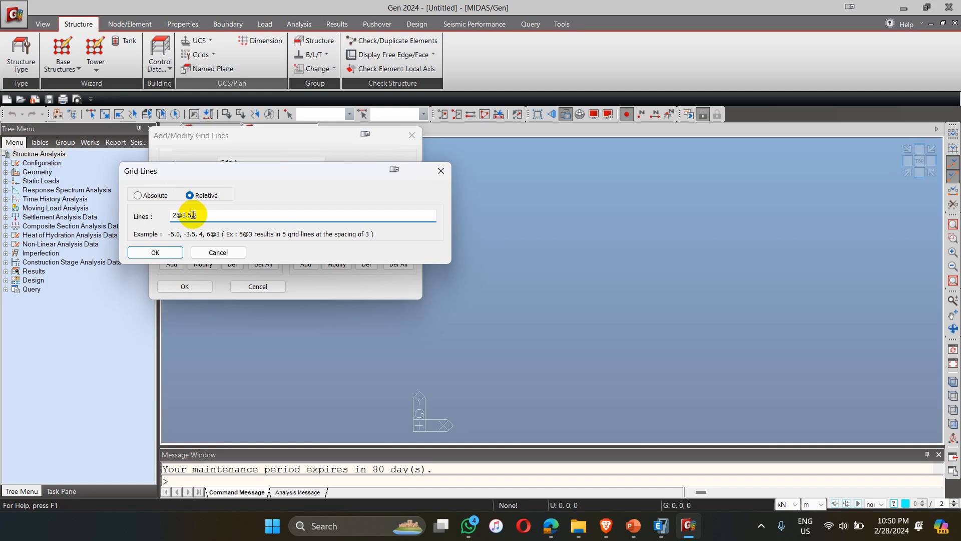
{"action": "left_click", "coordinate": [160, 253]}
{"action": "left_click", "coordinate": [185, 288]}
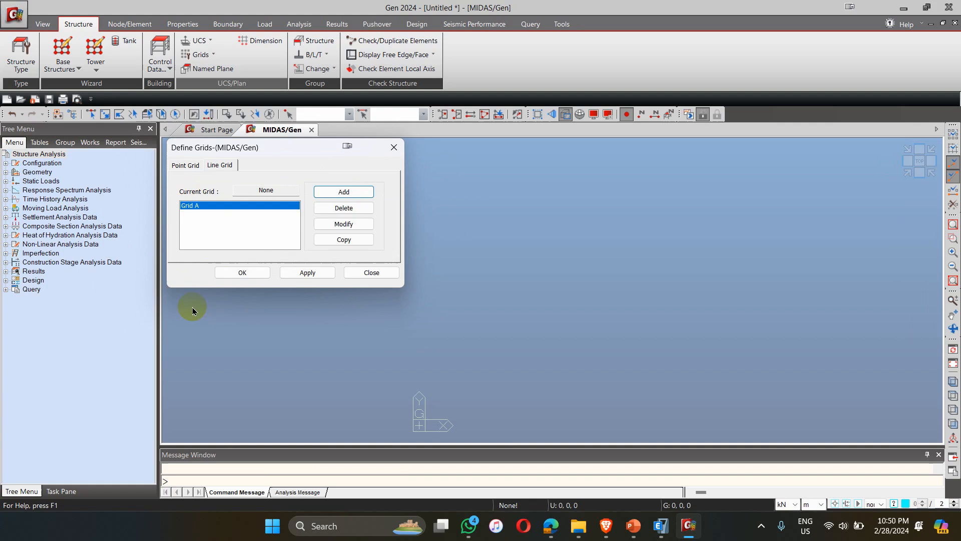
{"action": "left_click", "coordinate": [247, 275]}
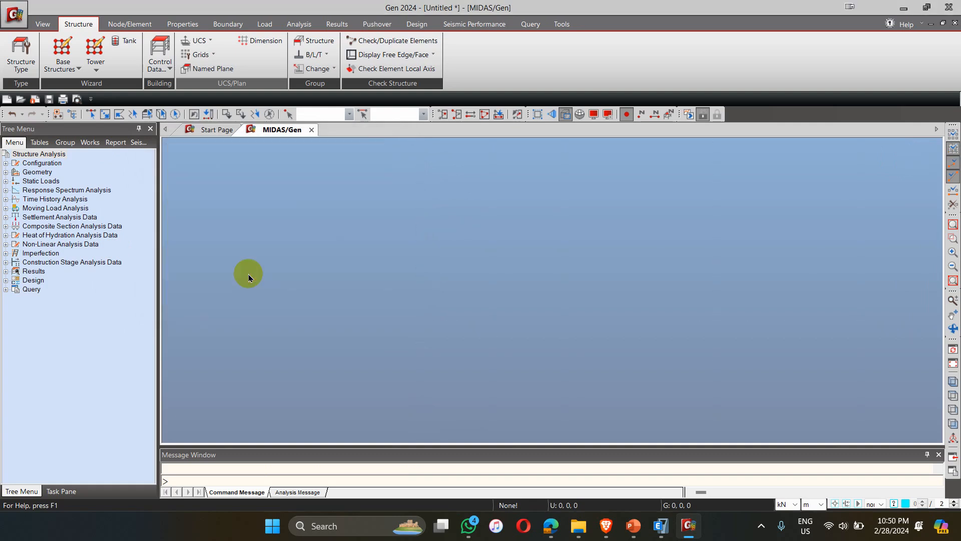
Reopen the Grid A definition to check its X and Y grid lines, and examine the whole grid in the model view.
{"action": "scroll", "coordinate": [368, 294], "scroll_direction": "up", "scroll_amount": 1}
{"action": "right_click", "coordinate": [408, 231]}
{"action": "key", "text": "Escape"}
{"action": "left_click", "coordinate": [213, 55]}
{"action": "left_click", "coordinate": [220, 86]}
{"action": "left_click", "coordinate": [344, 228]}
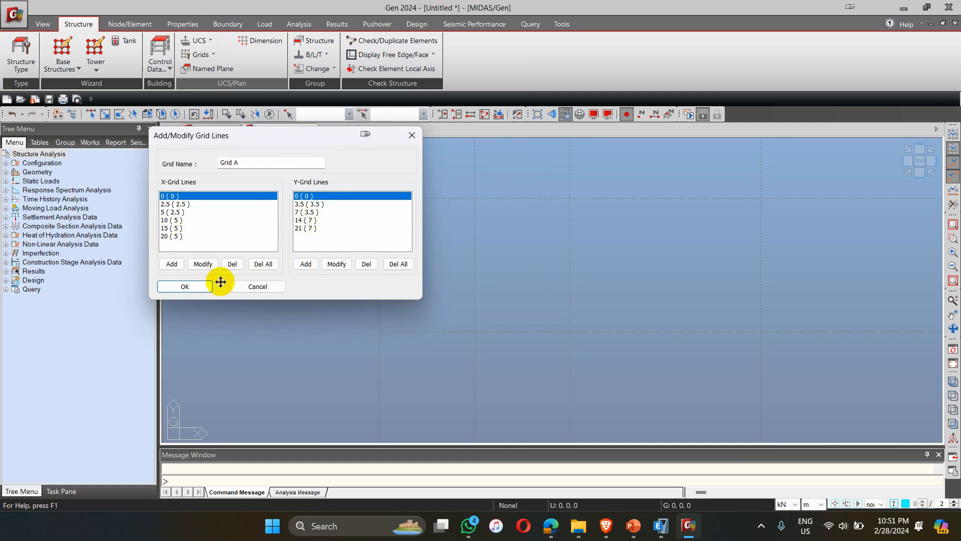
{"action": "left_click", "coordinate": [185, 286]}
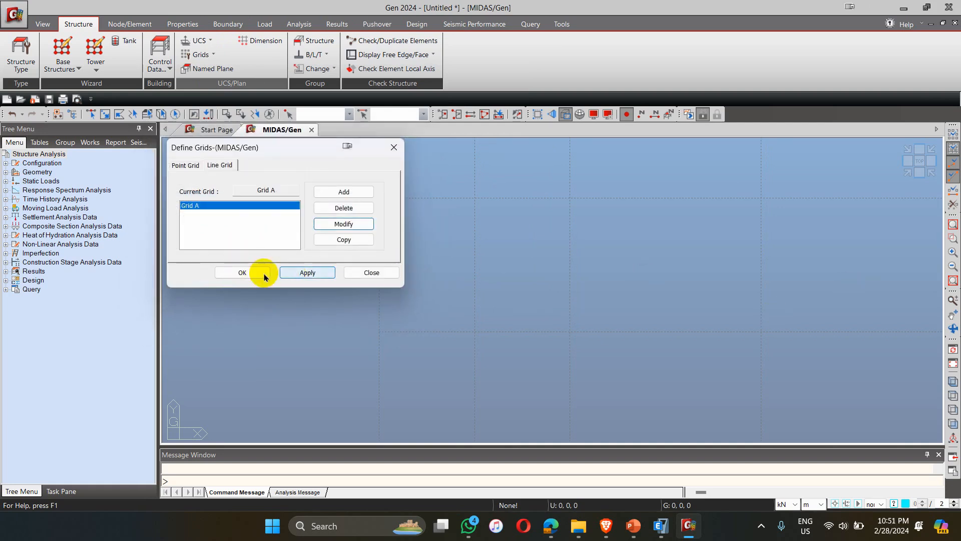
{"action": "left_click", "coordinate": [356, 273]}
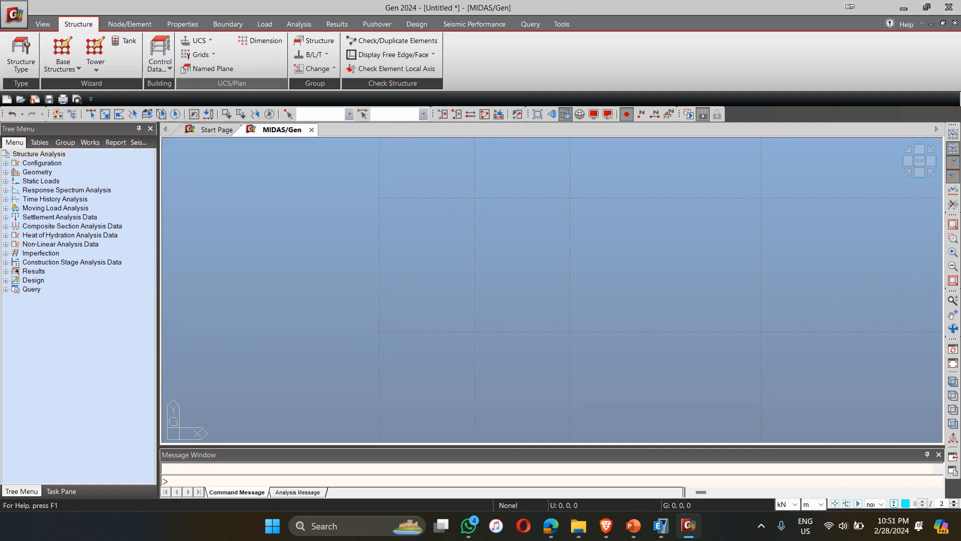
{"action": "left_click", "coordinate": [952, 267]}
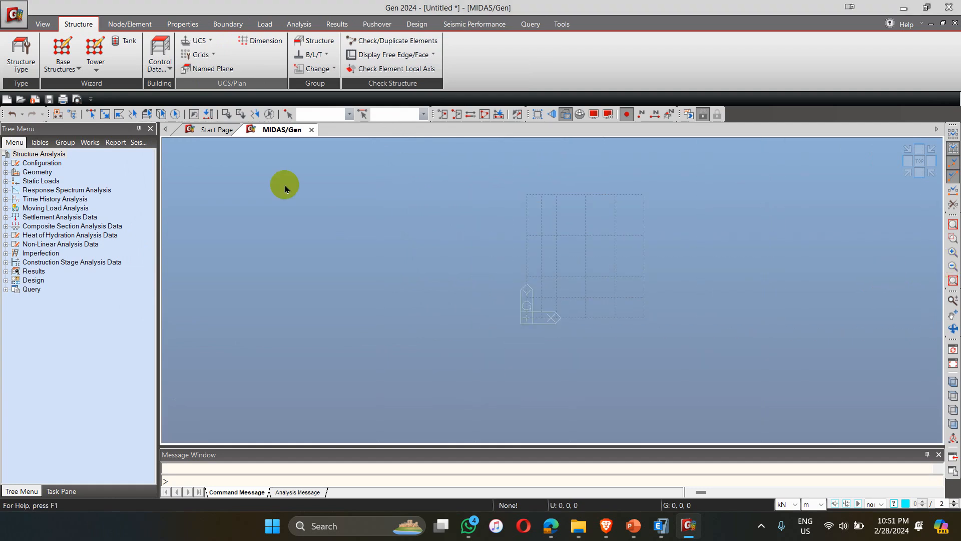
{"action": "left_click", "coordinate": [952, 314]}
{"action": "left_click_drag", "start_coordinate": [641, 285], "coordinate": [453, 296]}
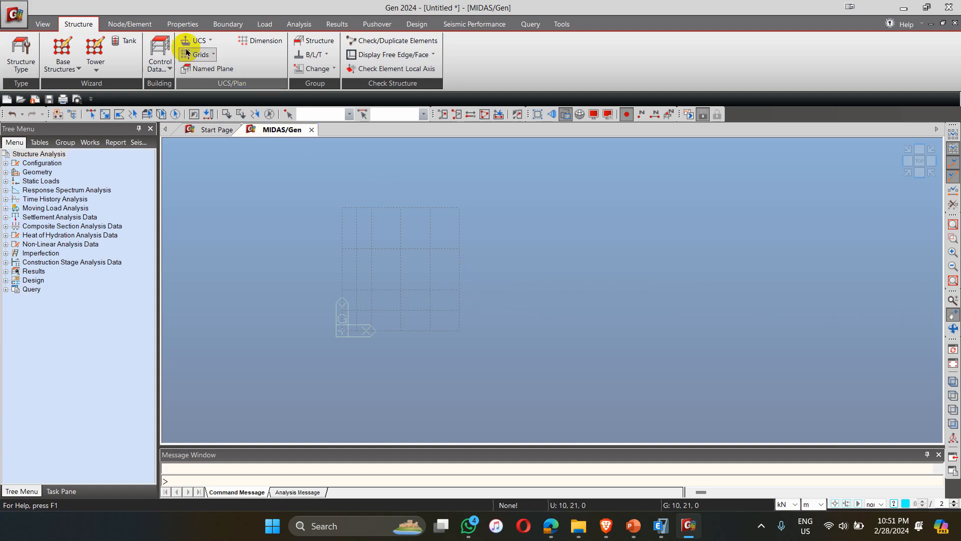
Start a new material definition named M30 and set its type of design to Concrete.
{"action": "left_click", "coordinate": [132, 24]}
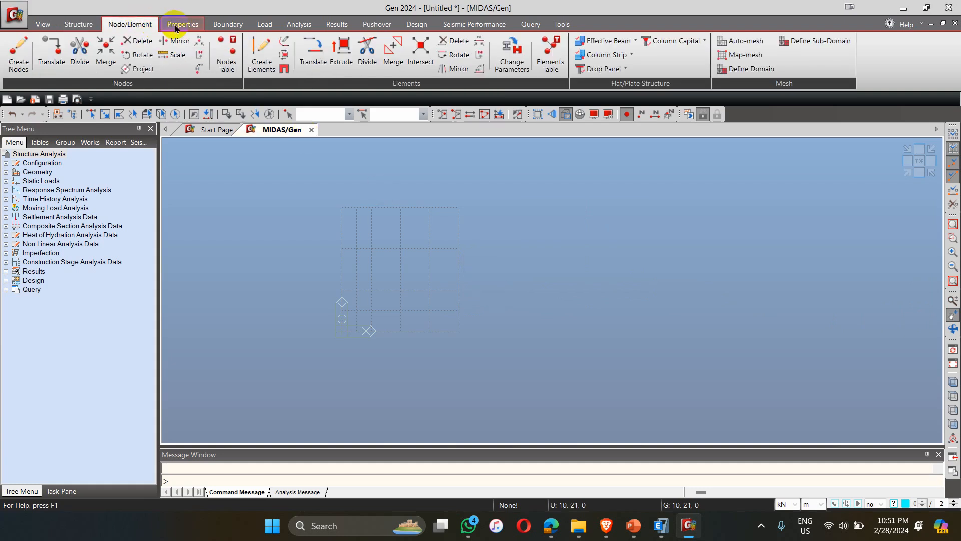
{"action": "left_click", "coordinate": [176, 28]}
{"action": "left_click", "coordinate": [23, 53]}
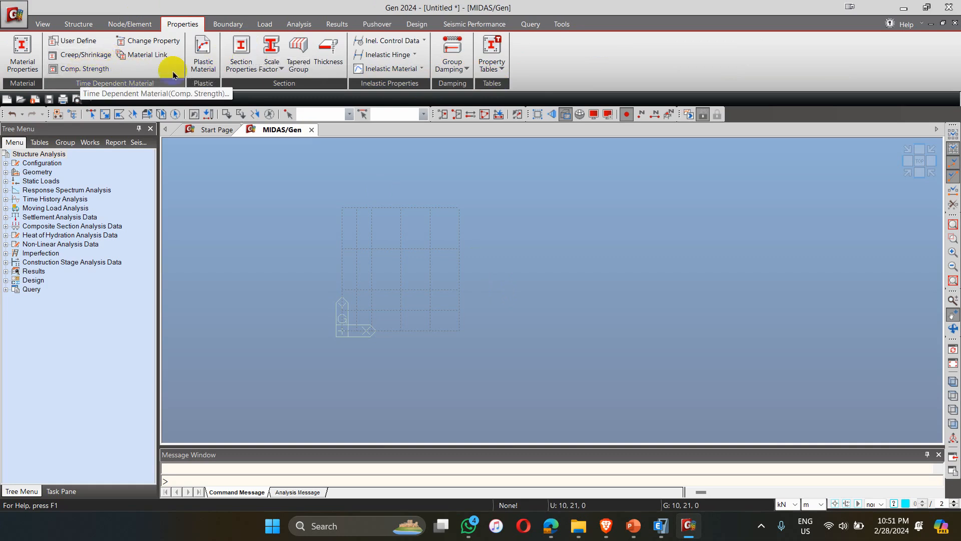
{"action": "left_click", "coordinate": [18, 48]}
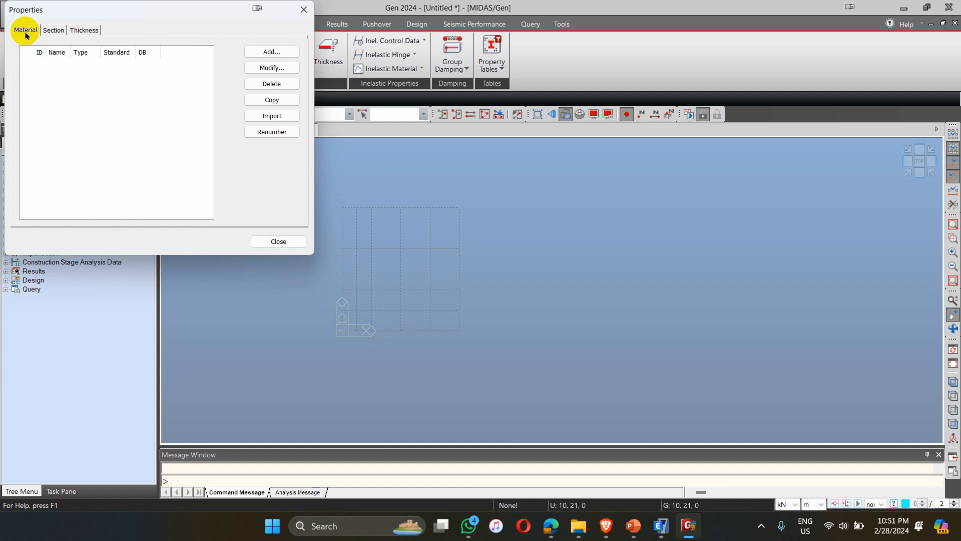
{"action": "left_click", "coordinate": [265, 52]}
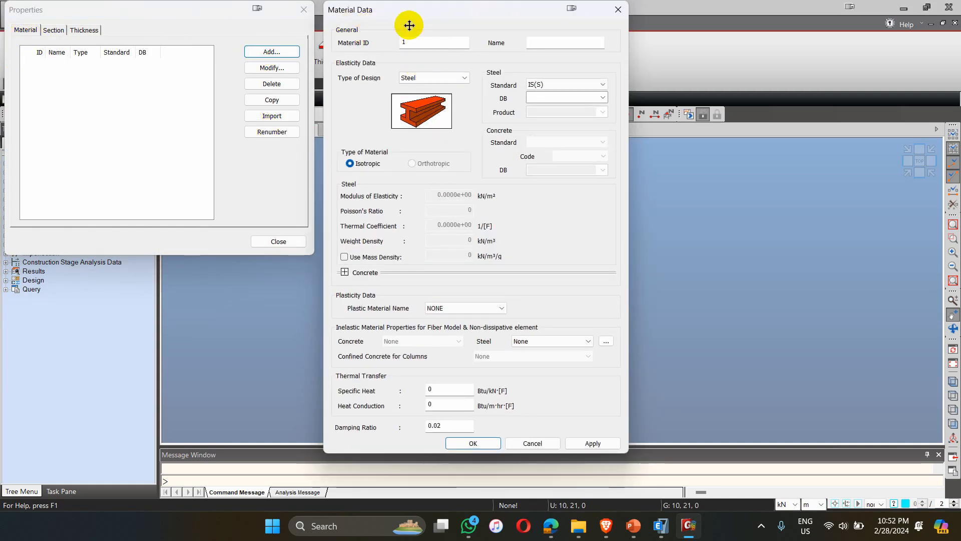
{"action": "left_click", "coordinate": [433, 47]}
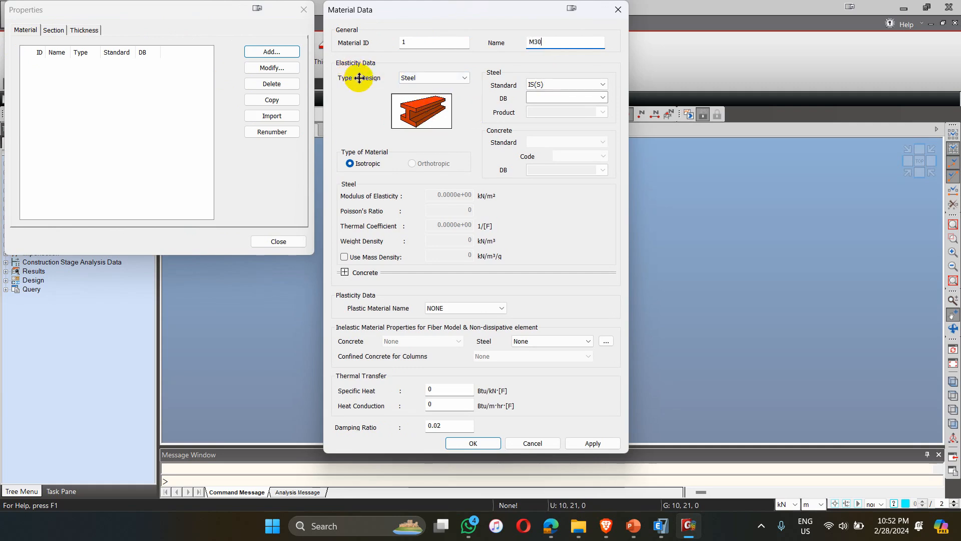
{"action": "left_click", "coordinate": [435, 78]}
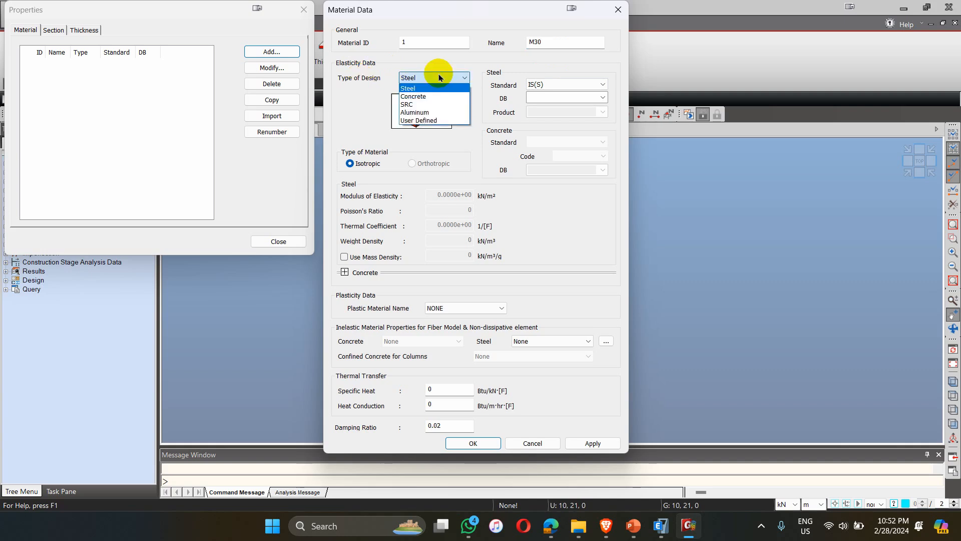
{"action": "left_click", "coordinate": [431, 96]}
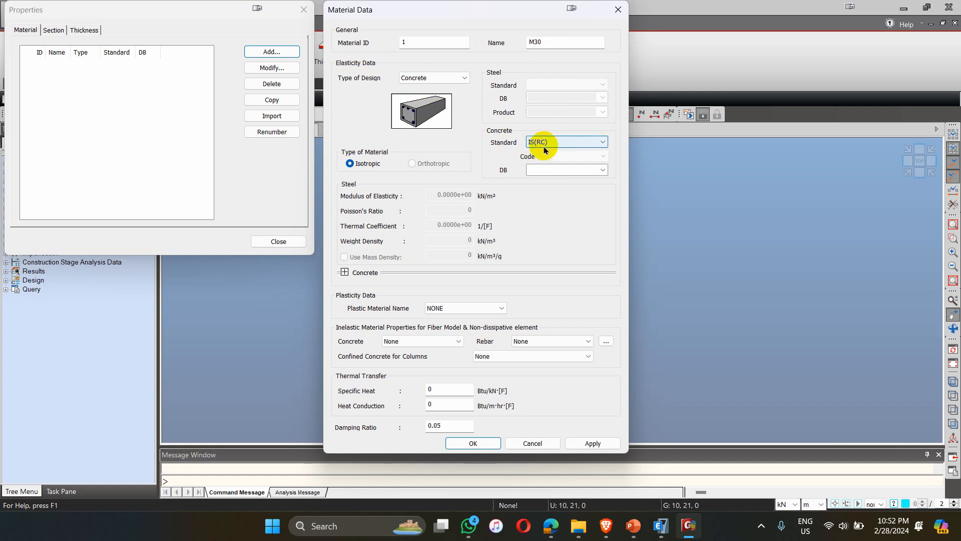
Assign the IS(RC) standard and M30 grade to the M30 material, check its concrete properties and add it to the material list.
{"action": "left_click", "coordinate": [602, 144]}
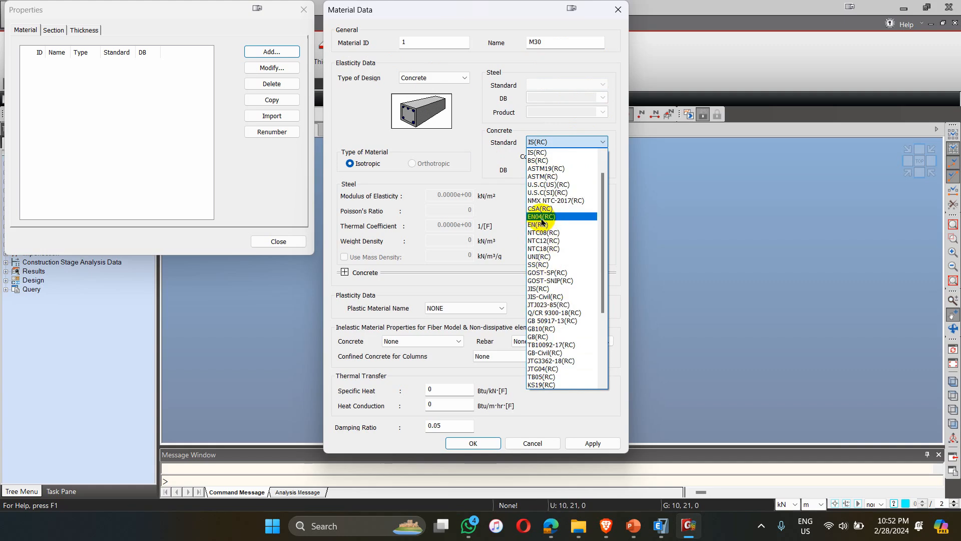
{"action": "left_click", "coordinate": [554, 142]}
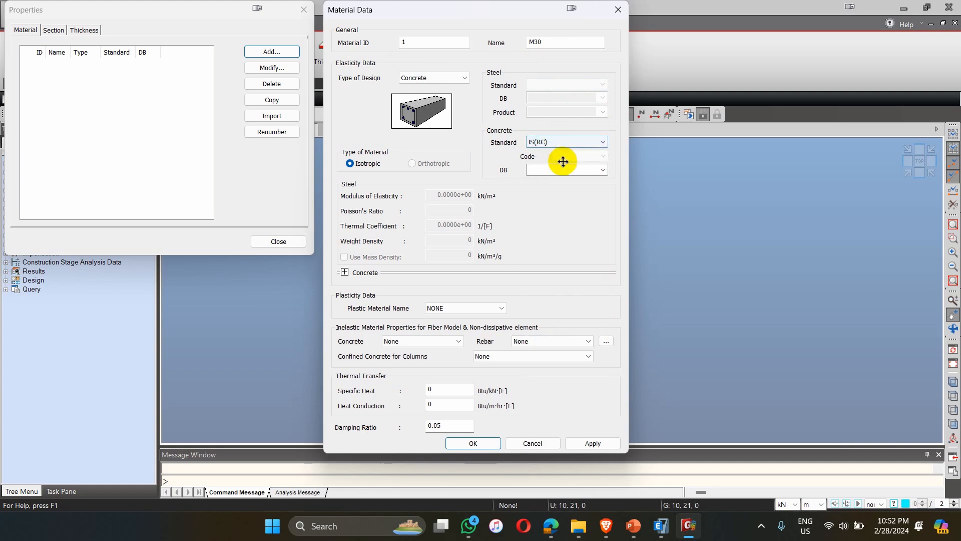
{"action": "left_click", "coordinate": [600, 170]}
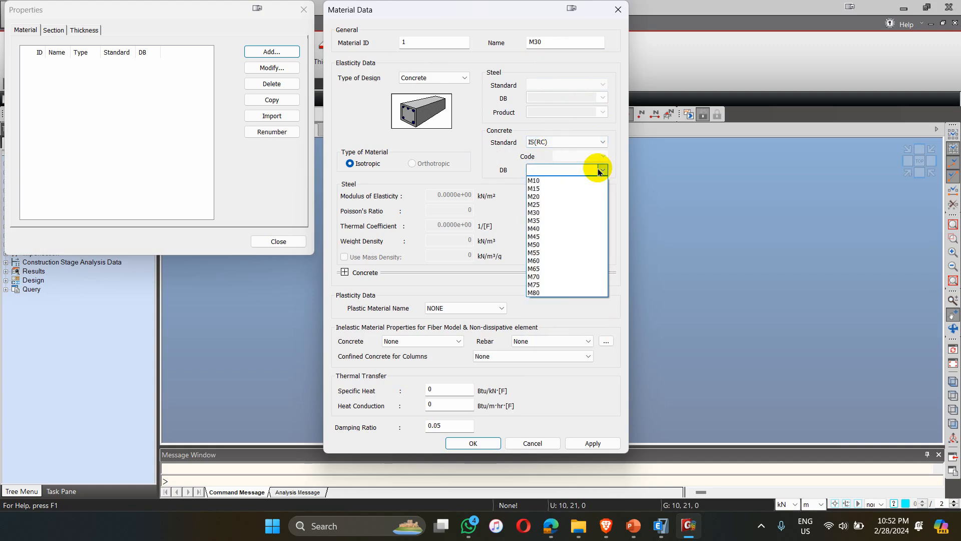
{"action": "left_click", "coordinate": [546, 214]}
{"action": "left_click", "coordinate": [345, 272]}
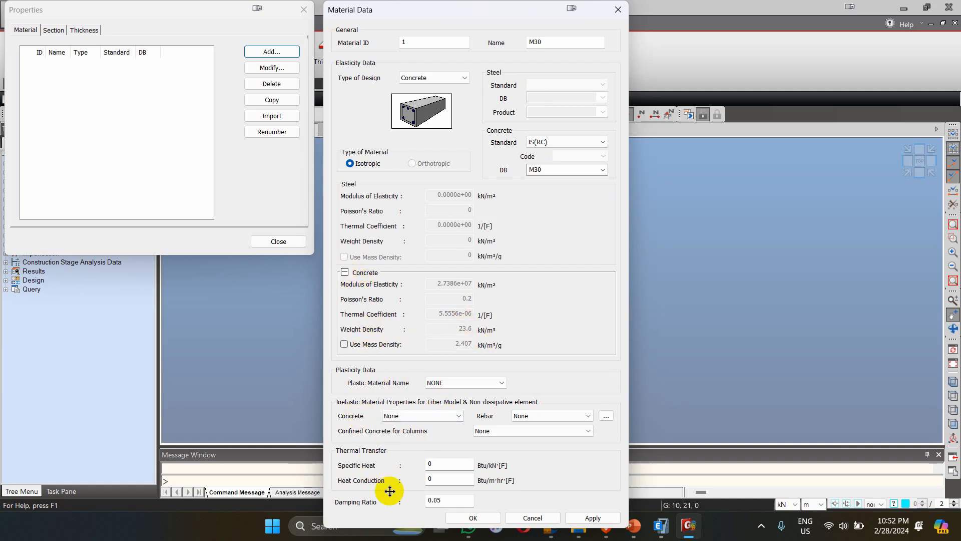
{"action": "left_click", "coordinate": [344, 272]}
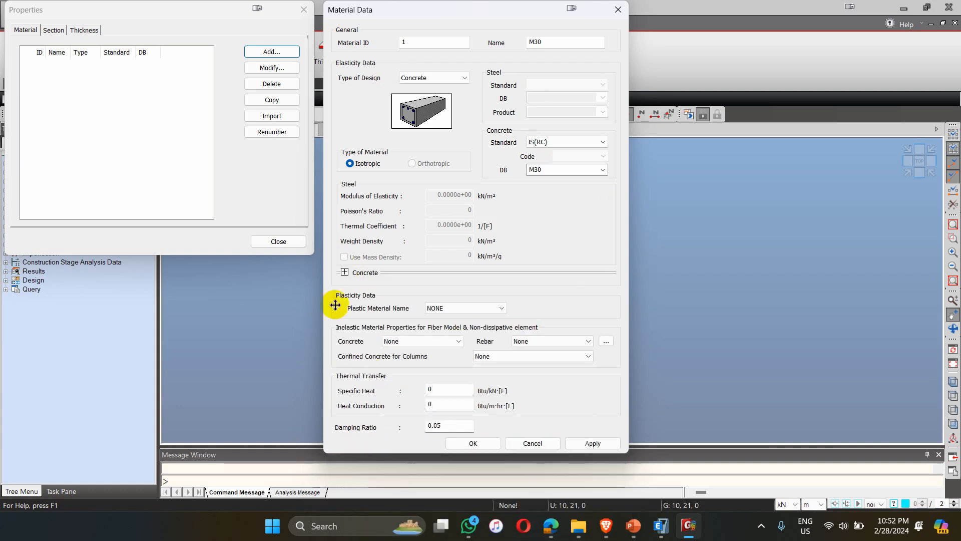
{"action": "left_click", "coordinate": [579, 444]}
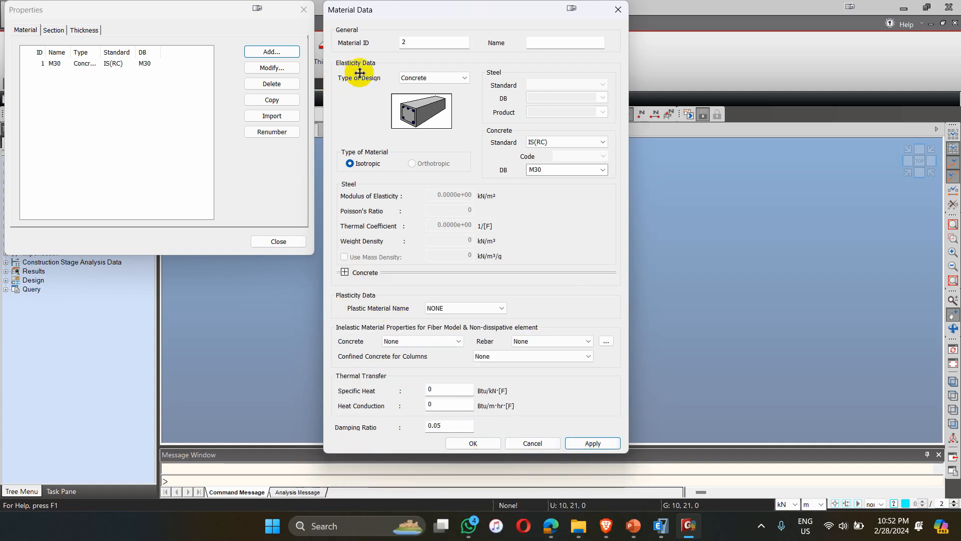
Add a second concrete material named M20 with the M20 grade of the IS(RC) standard.
{"action": "left_click", "coordinate": [541, 44]}
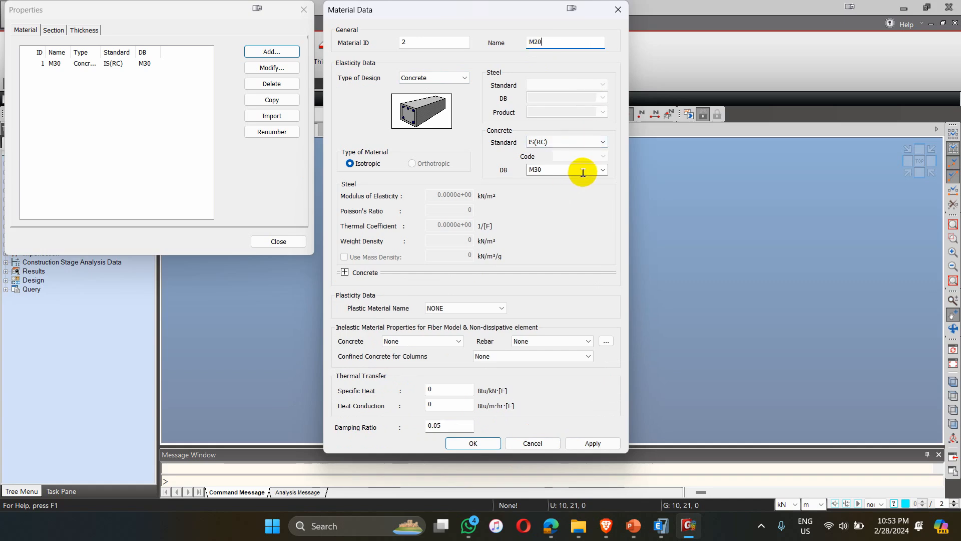
{"action": "left_click", "coordinate": [602, 170]}
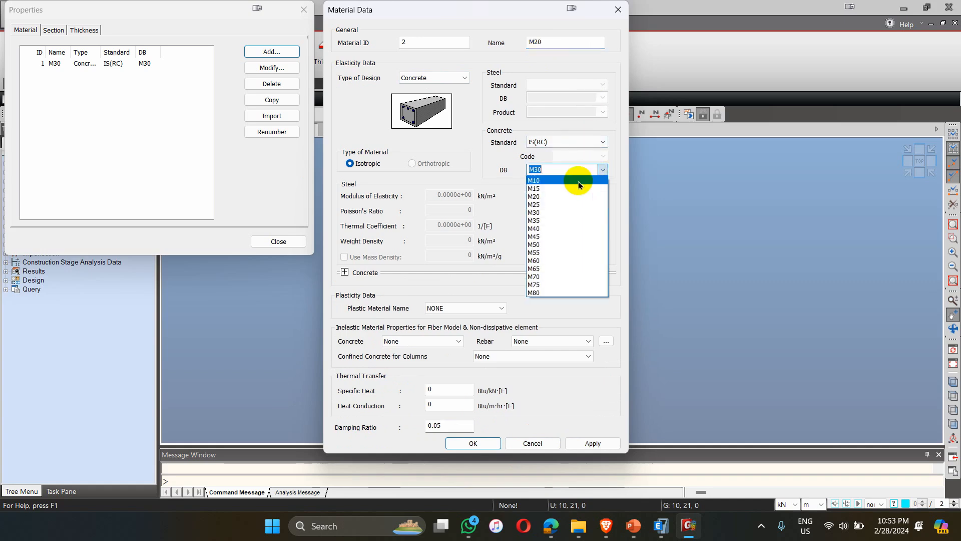
{"action": "left_click", "coordinate": [548, 198]}
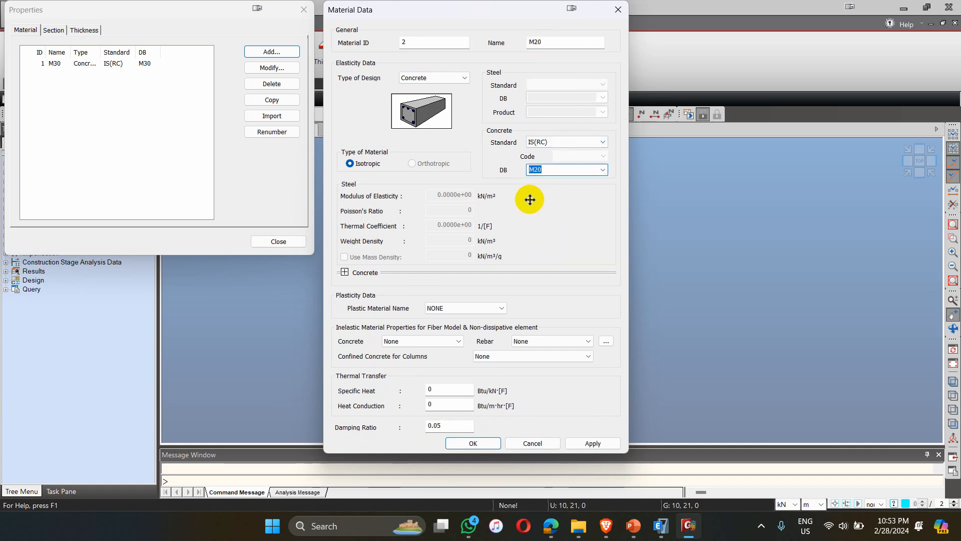
{"action": "left_click", "coordinate": [581, 443]}
Add a third concrete material named M25 with the M25 grade of the IS(RC) standard.
{"action": "left_click", "coordinate": [550, 41]}
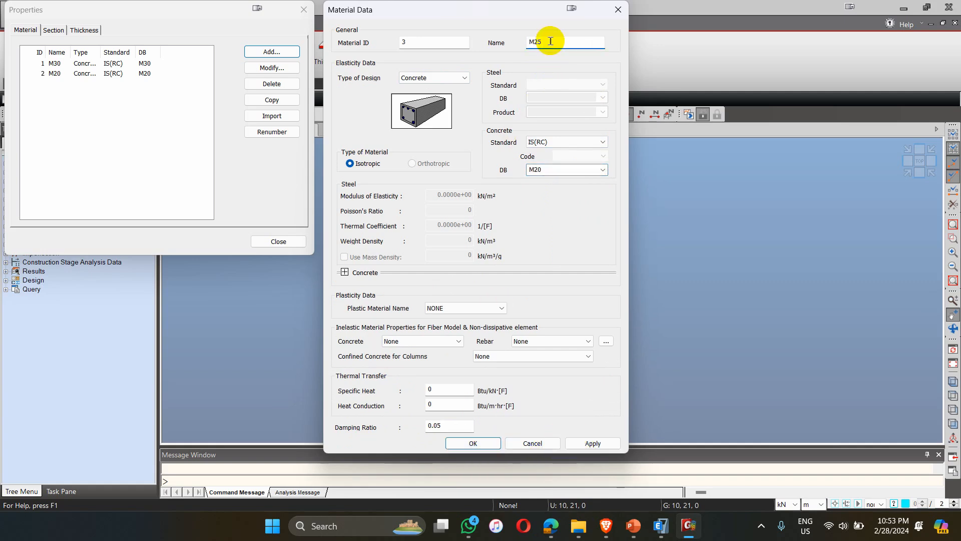
{"action": "left_click", "coordinate": [554, 170]}
{"action": "left_click", "coordinate": [603, 171]}
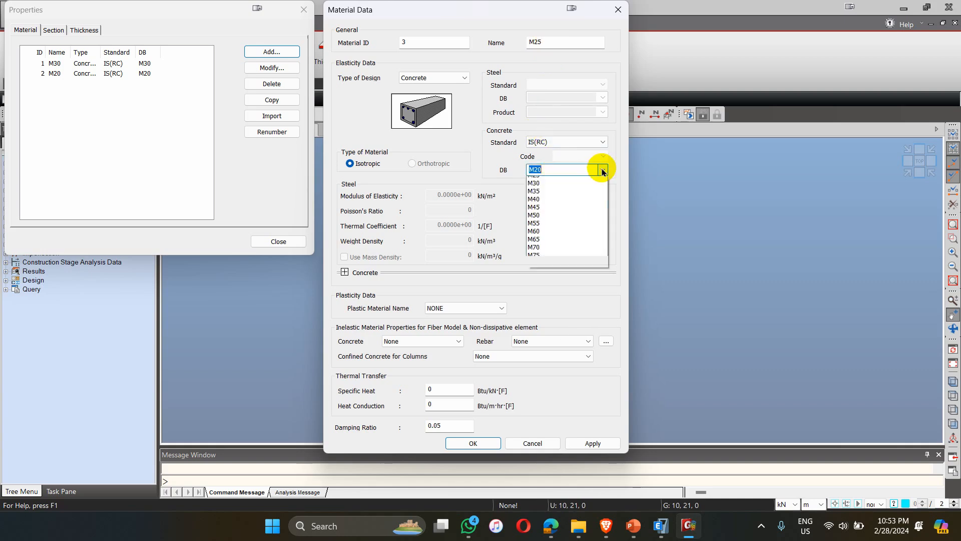
{"action": "left_click", "coordinate": [545, 205]}
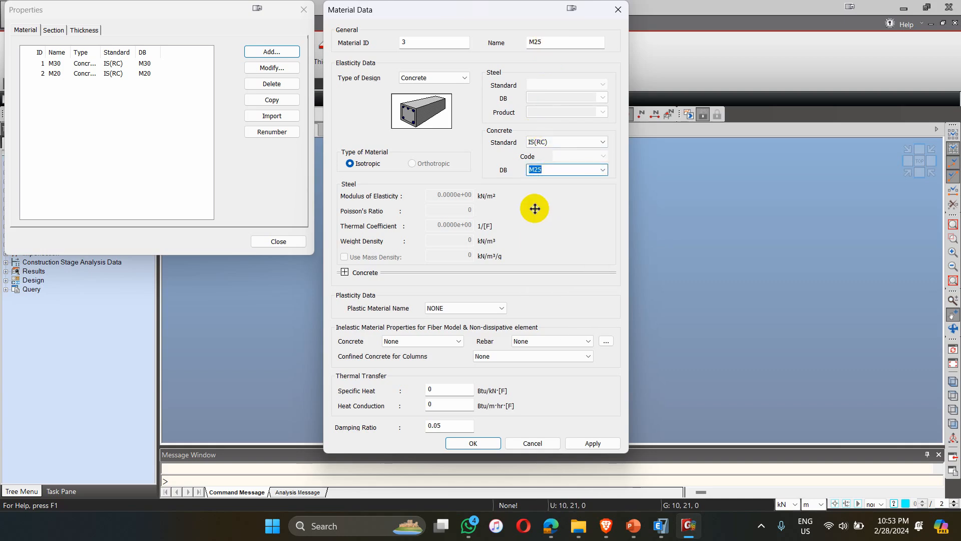
{"action": "left_click", "coordinate": [578, 443]}
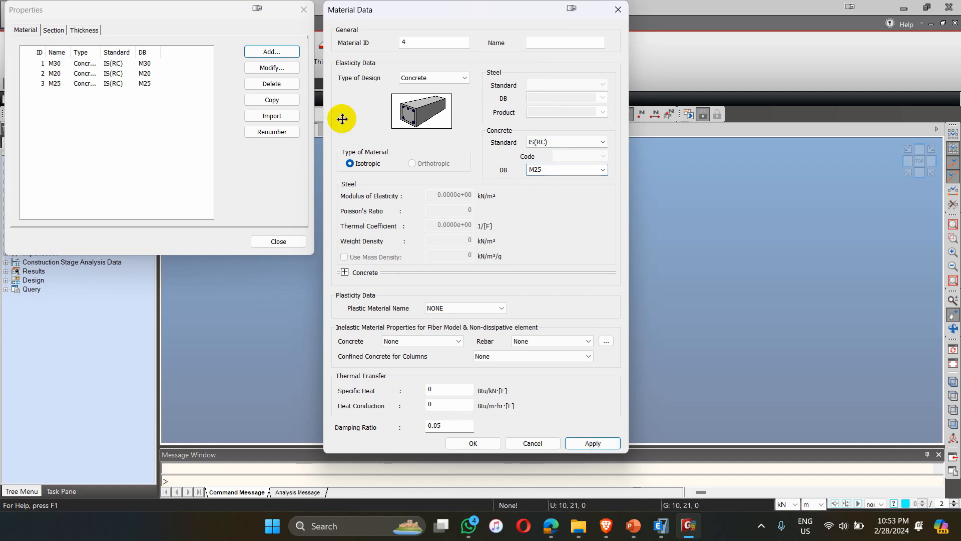
Add a steel material named Fe490 with the Fe490 grade of the IS(S) standard, and close the material definition.
{"action": "left_click", "coordinate": [463, 80]}
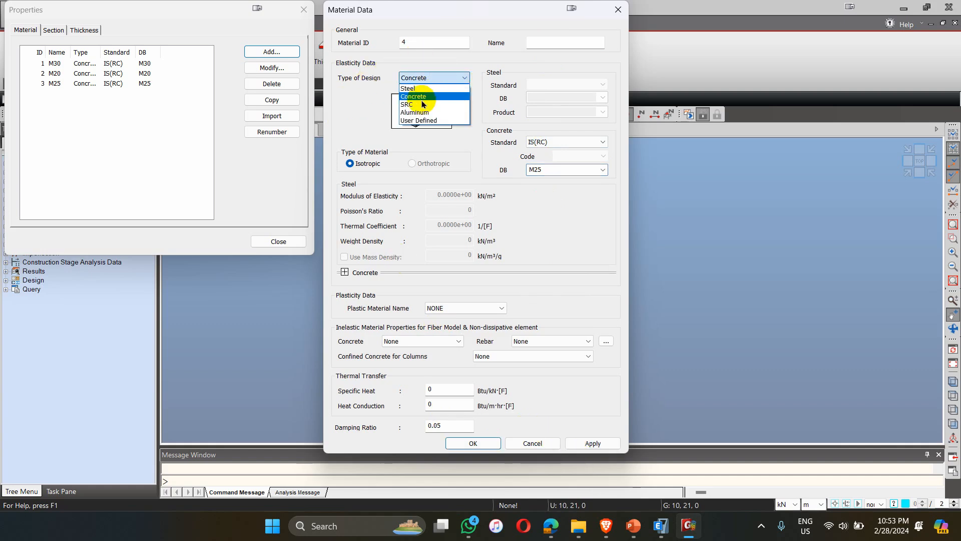
{"action": "left_click", "coordinate": [420, 88]}
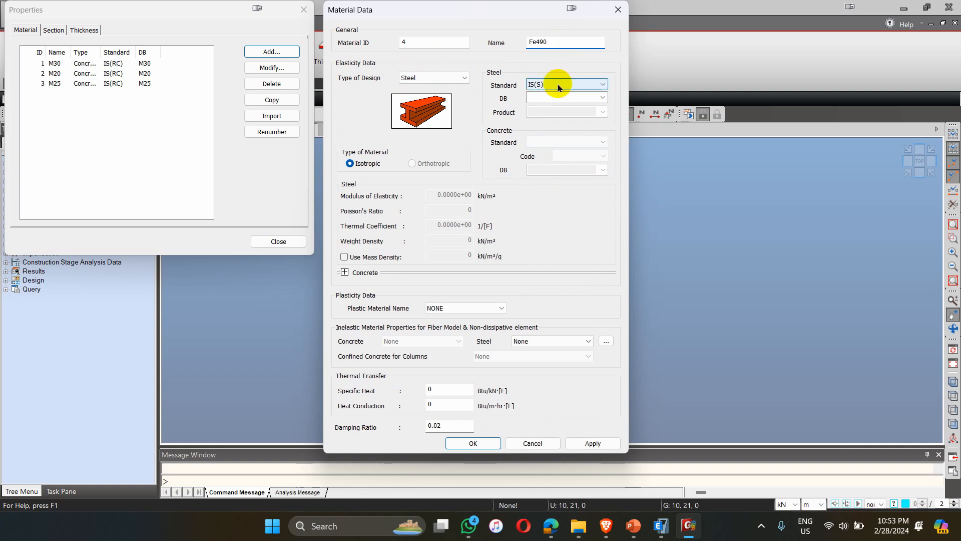
{"action": "left_click", "coordinate": [604, 84]}
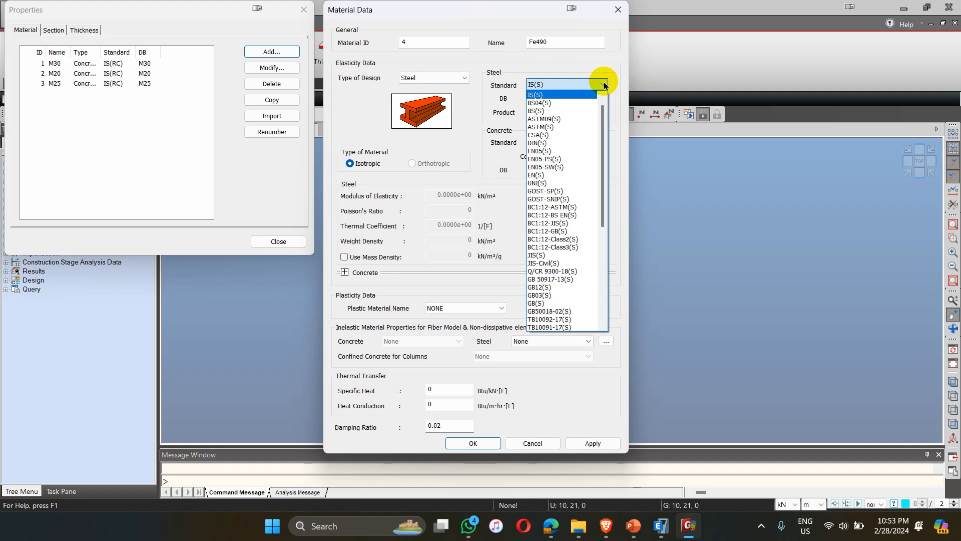
{"action": "left_click", "coordinate": [604, 85]}
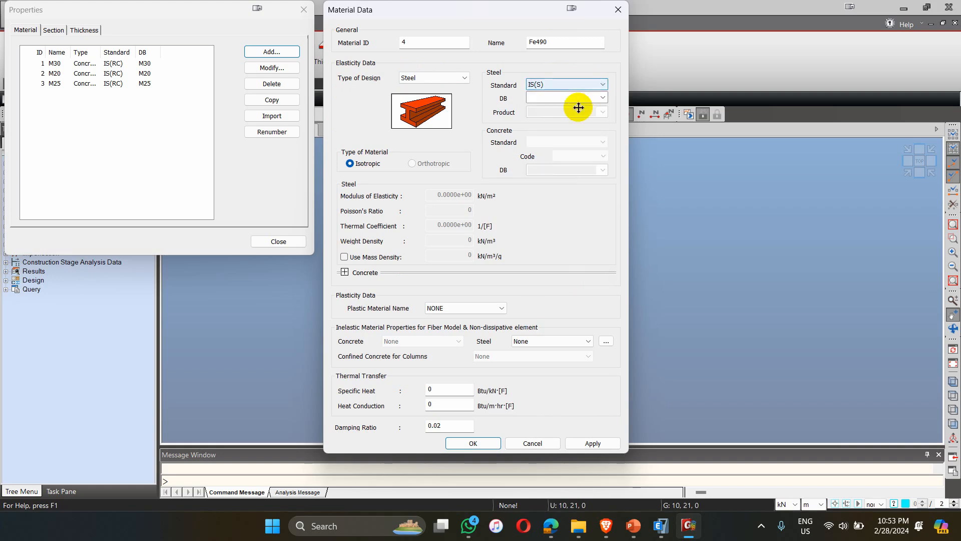
{"action": "left_click", "coordinate": [604, 98]}
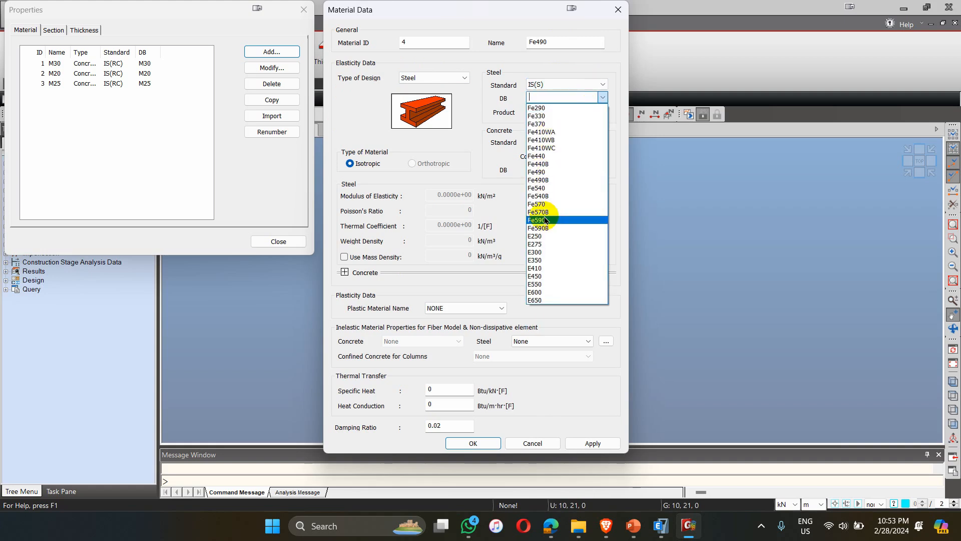
{"action": "left_click", "coordinate": [543, 173]}
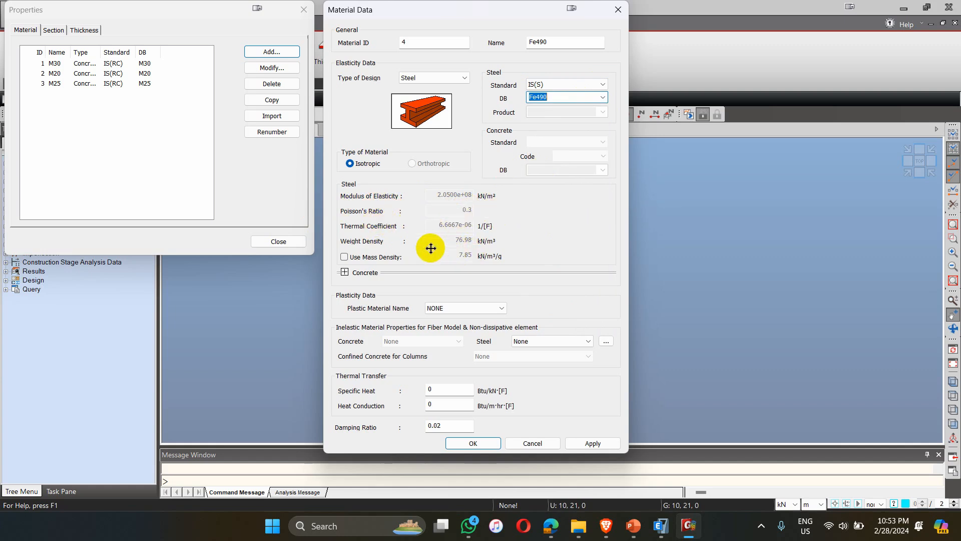
{"action": "left_click", "coordinate": [603, 98]}
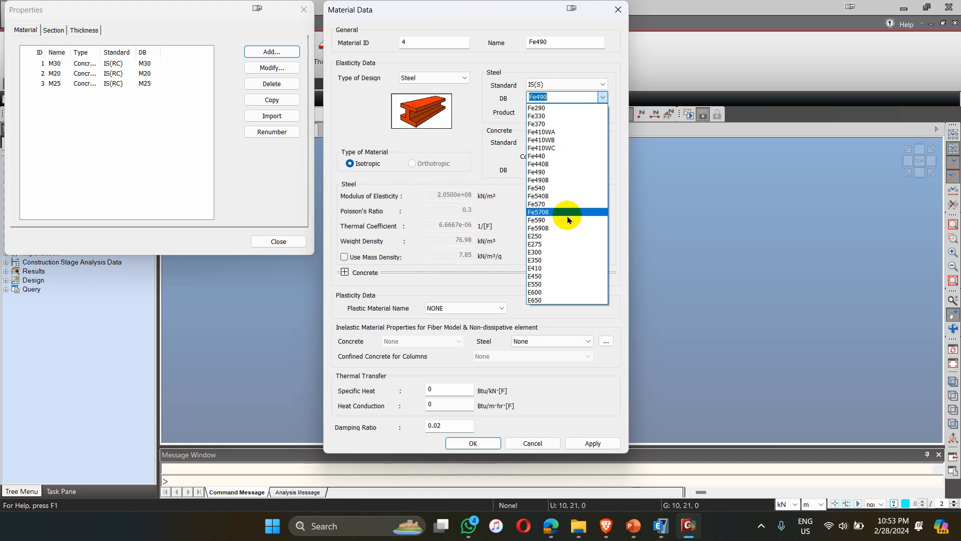
{"action": "left_click", "coordinate": [619, 229]}
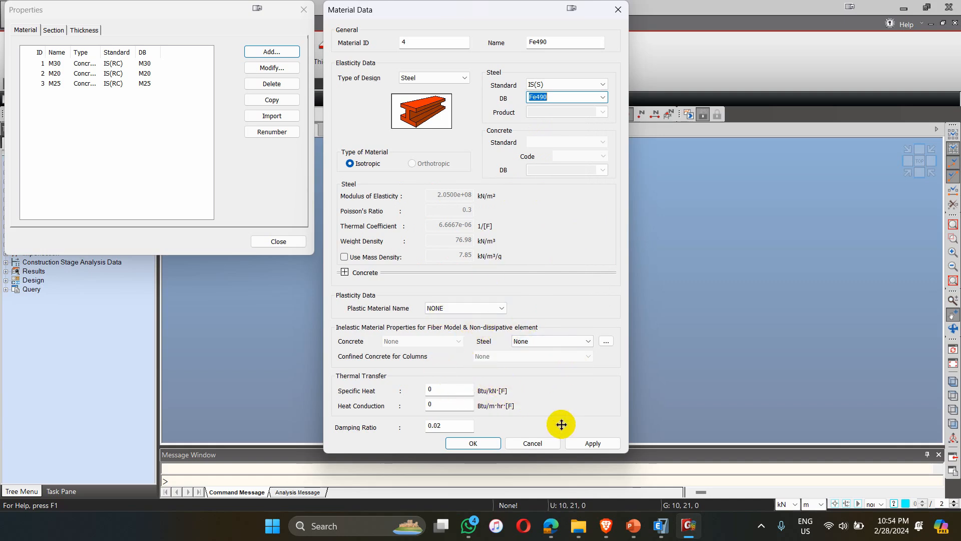
{"action": "left_click", "coordinate": [584, 444]}
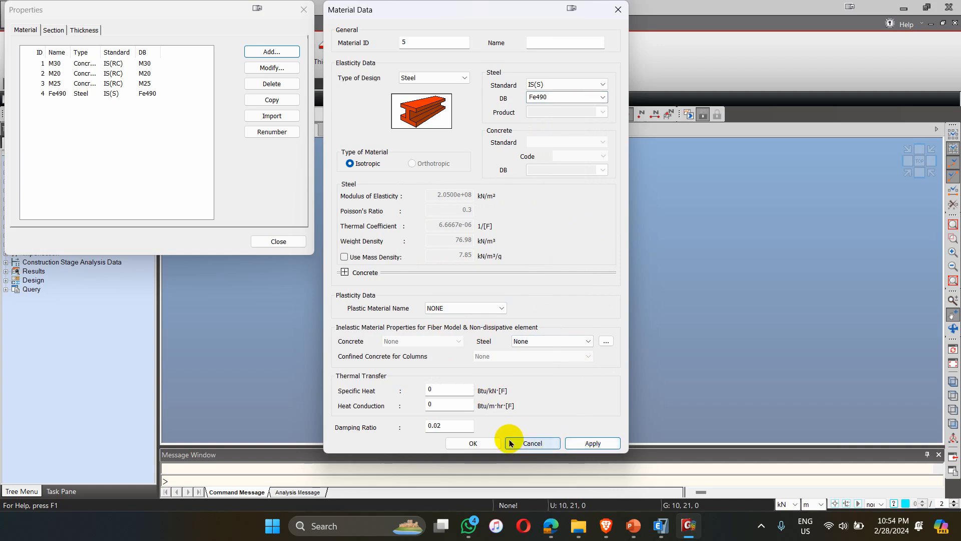
{"action": "left_click", "coordinate": [475, 443]}
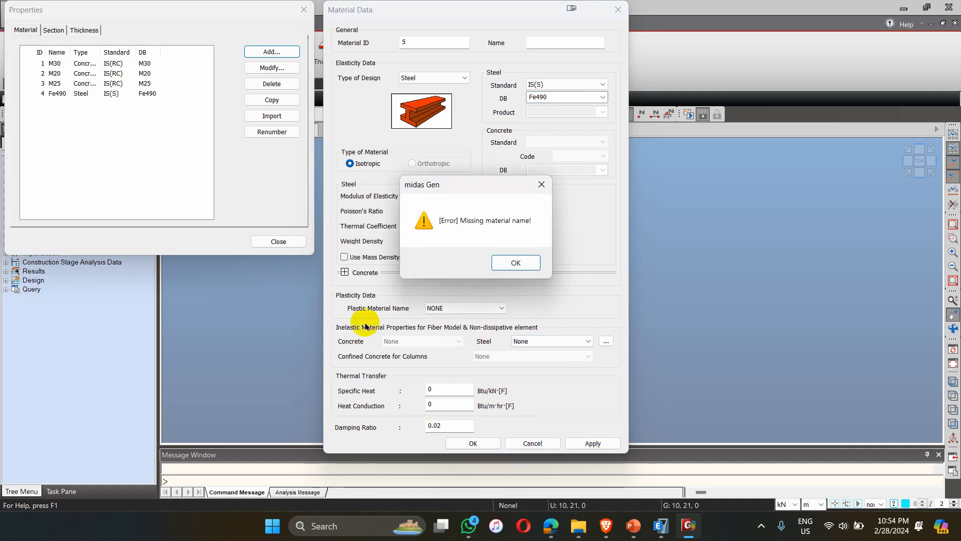
{"action": "left_click", "coordinate": [516, 265]}
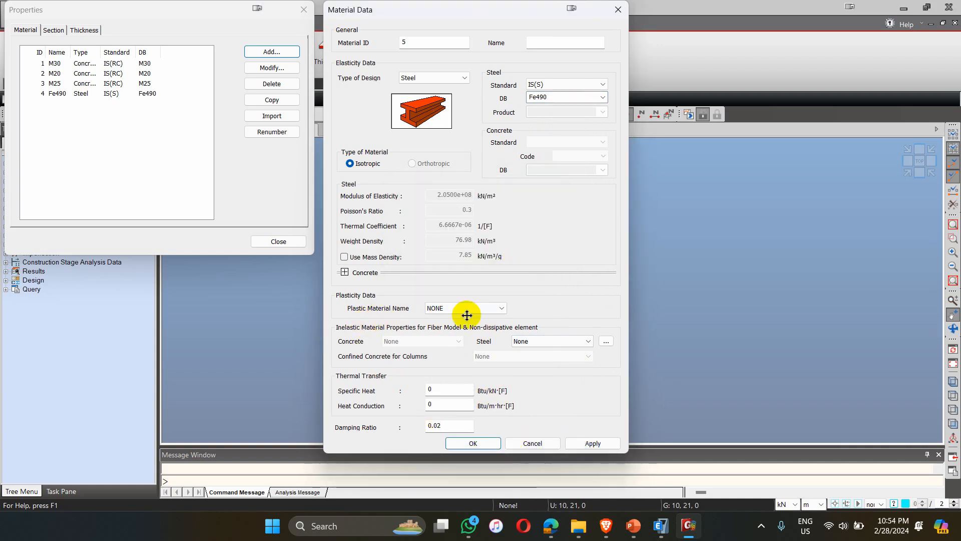
{"action": "left_click", "coordinate": [533, 443]}
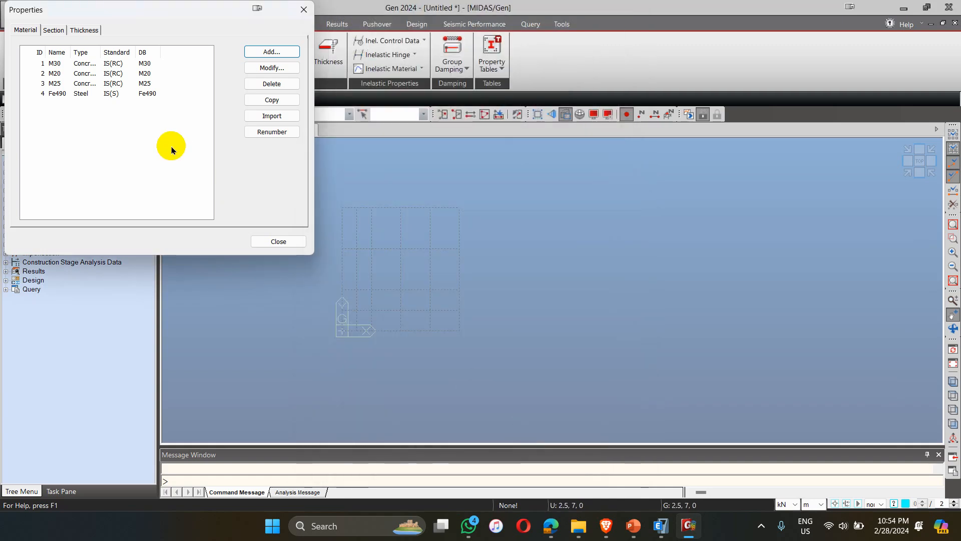
Start a new section definition, look through the tapered and combined section types, and choose the database/user Solid Rectangle shape.
{"action": "left_click", "coordinate": [52, 31]}
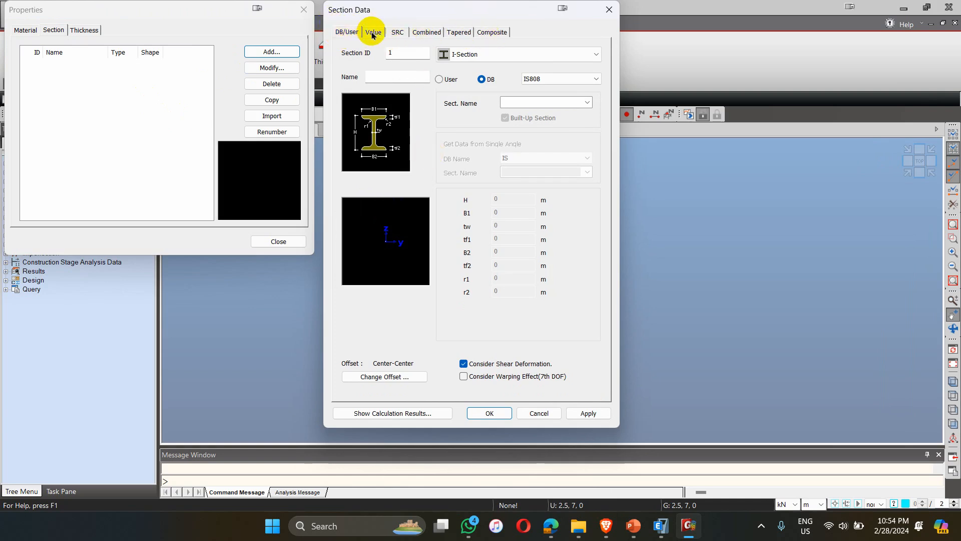
{"action": "left_click", "coordinate": [459, 33]}
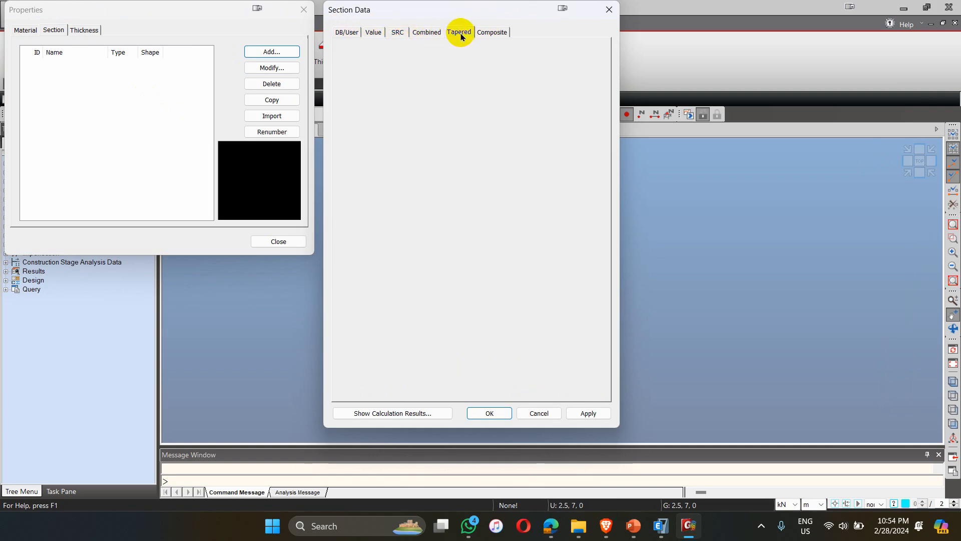
{"action": "left_click", "coordinate": [427, 33]}
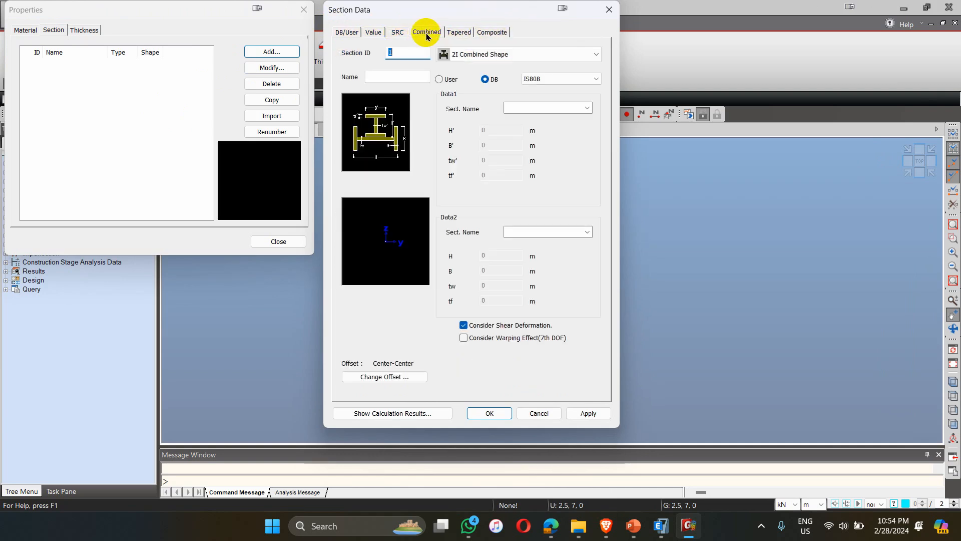
{"action": "left_click", "coordinate": [346, 33]}
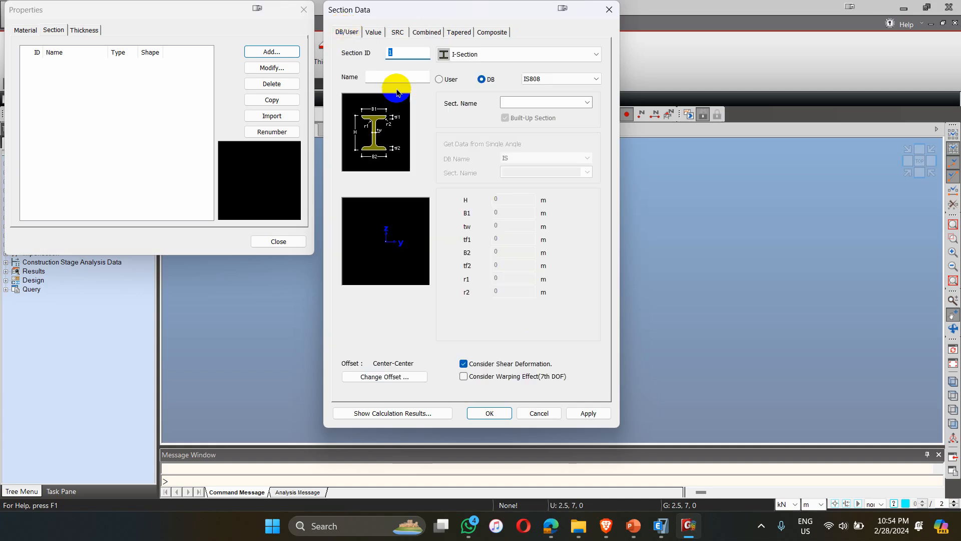
{"action": "left_click", "coordinate": [476, 55]}
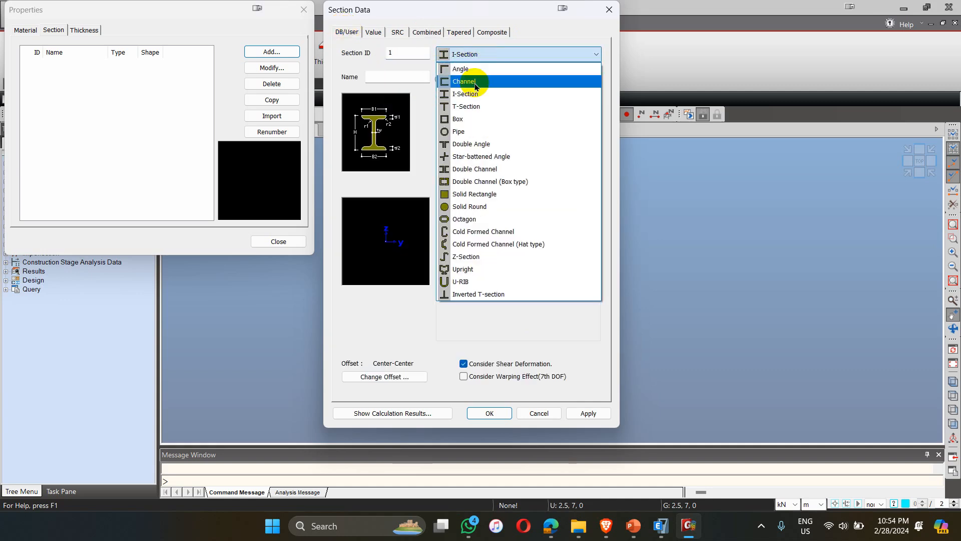
{"action": "left_click", "coordinate": [474, 195]}
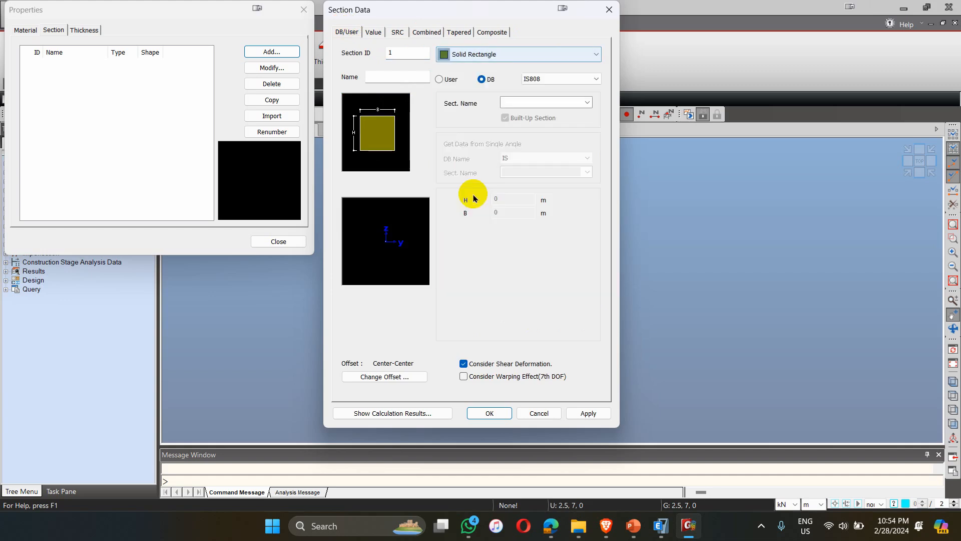
Add a user-defined solid rectangle section named COL 600x600 with H and B both set to 0.6 m.
{"action": "left_click", "coordinate": [454, 84]}
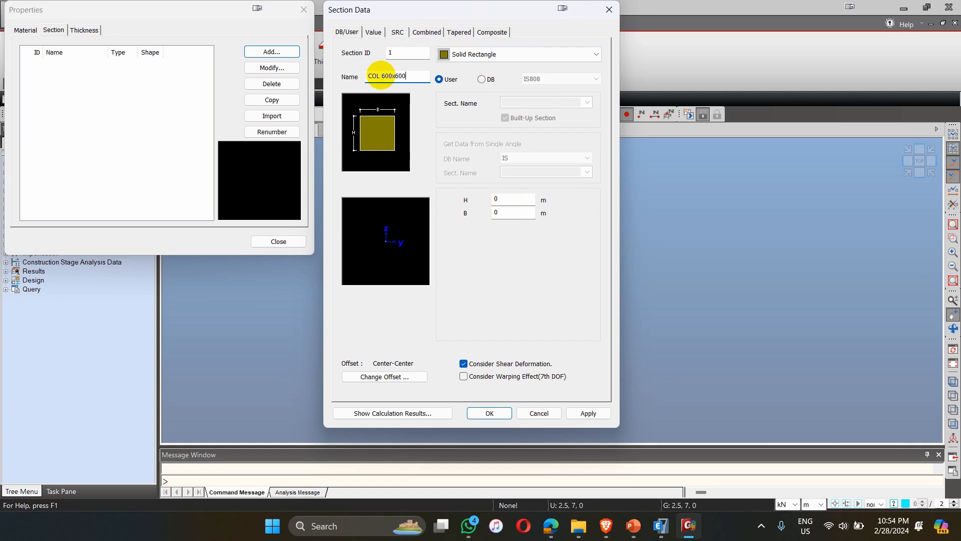
{"action": "left_click", "coordinate": [497, 200]}
{"action": "key", "text": "Tab"}
{"action": "type", "text": "0.6"}
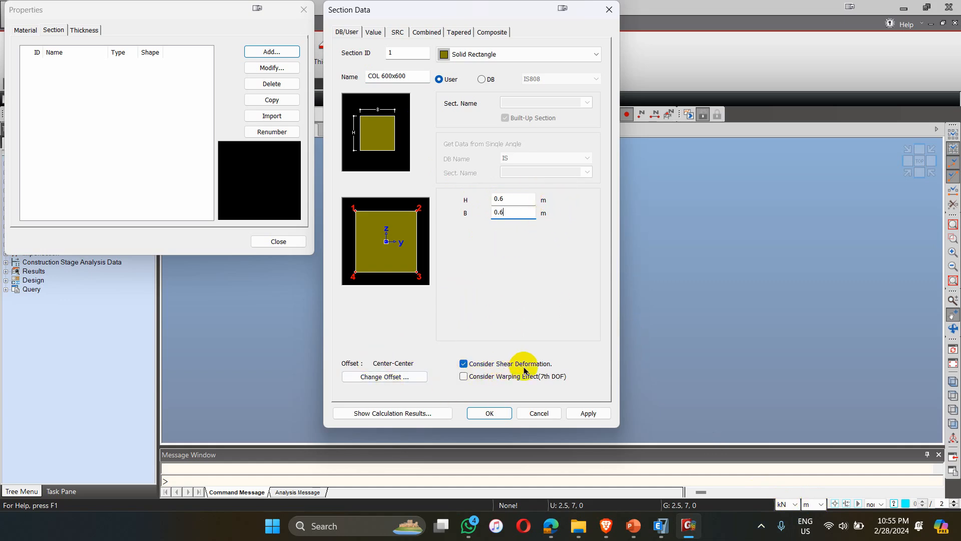
{"action": "left_click", "coordinate": [583, 414]}
Add a second column section named COL 700x700 with H and B both set to 0.7 m.
{"action": "left_click", "coordinate": [382, 75]}
{"action": "key", "text": "Right"}
{"action": "key", "text": "Right"}
{"action": "key", "text": "Right"}
{"action": "type", "text": "7"}
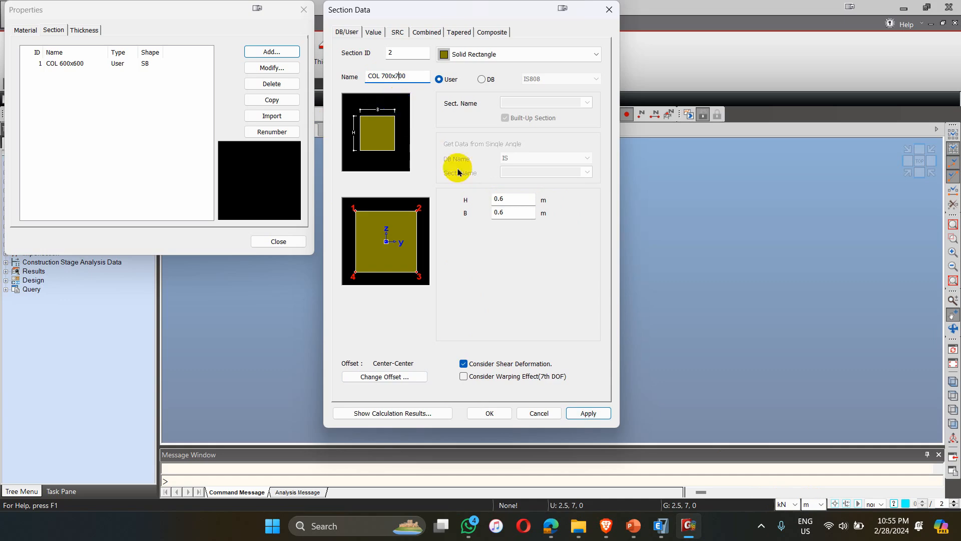
{"action": "left_click", "coordinate": [501, 200]}
{"action": "key", "text": "BackSpace"}
{"action": "type", "text": "7"}
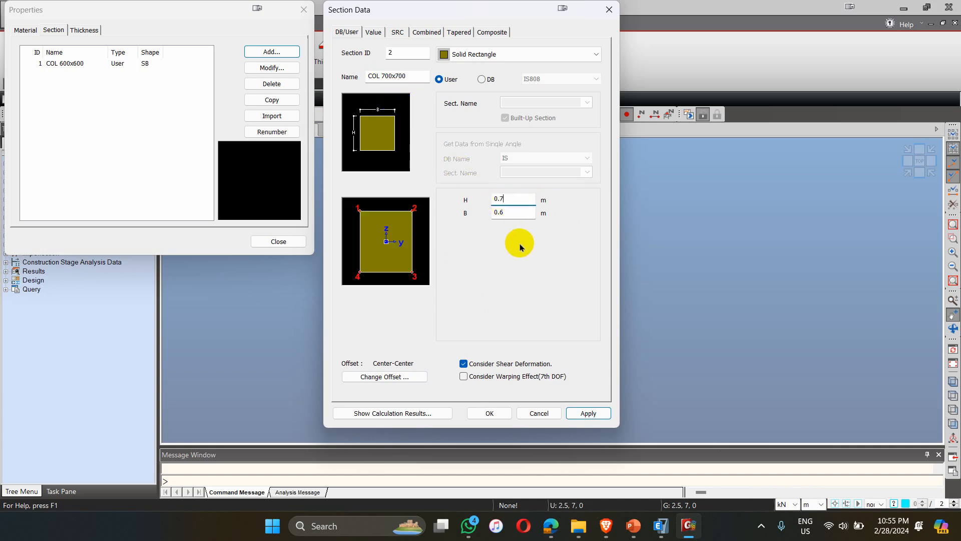
{"action": "left_click", "coordinate": [515, 213]}
{"action": "key", "text": "BackSpace"}
{"action": "type", "text": "7"}
{"action": "left_click", "coordinate": [584, 414]}
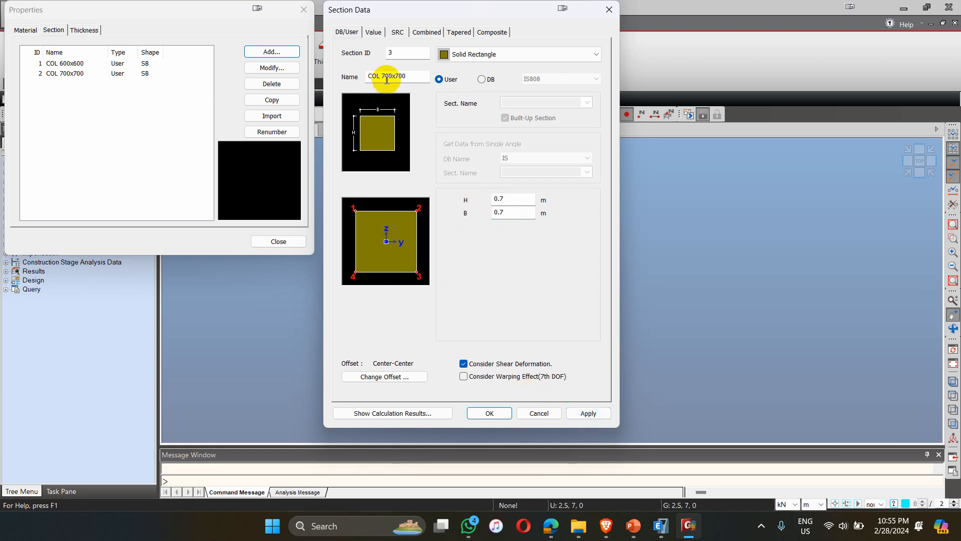
Add a beam section named BEAM 400x700 with H 0.7 m and B 0.4 m.
{"action": "left_click_drag", "start_coordinate": [366, 76], "coordinate": [419, 79]}
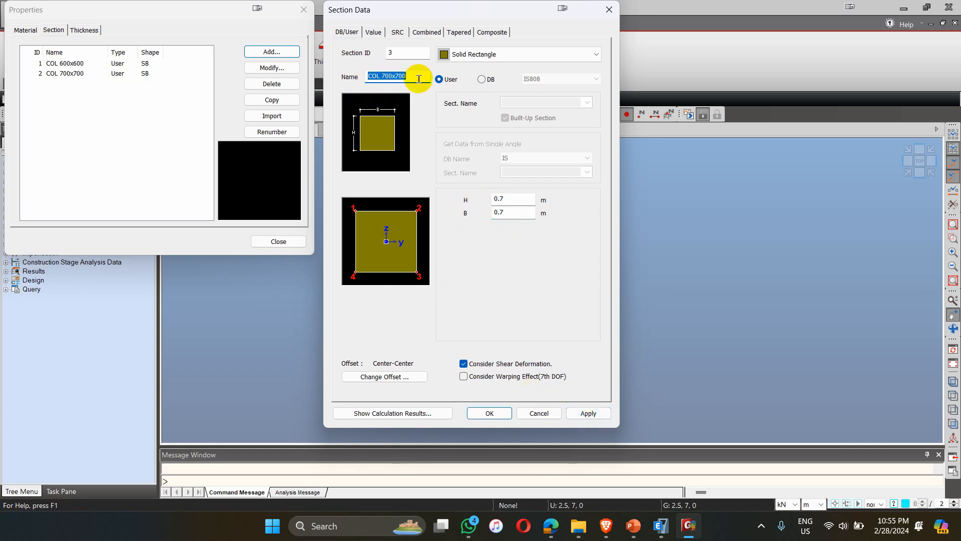
{"action": "type", "text": "BEAM"}
{"action": "left_click", "coordinate": [509, 199]}
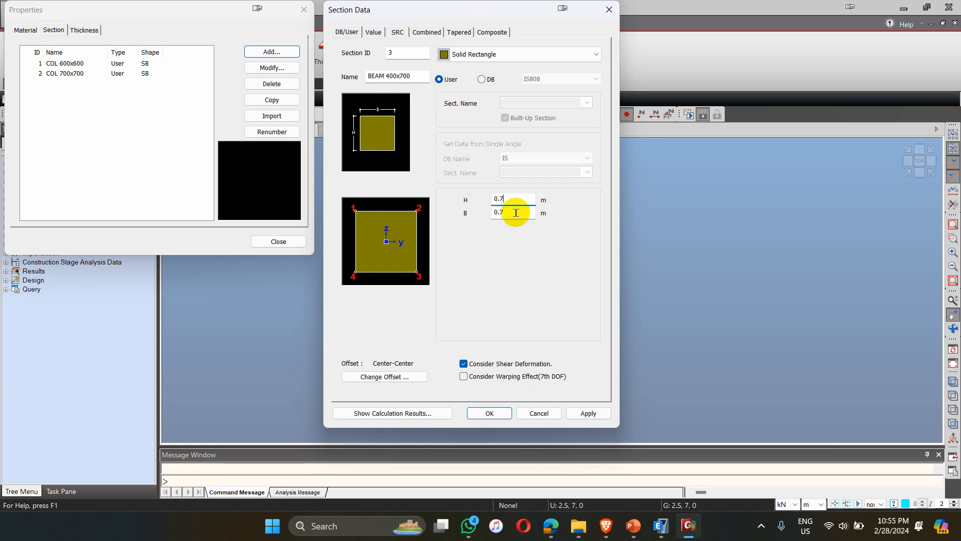
{"action": "left_click", "coordinate": [516, 212]}
{"action": "key", "text": "BackSpace"}
{"action": "type", "text": "4"}
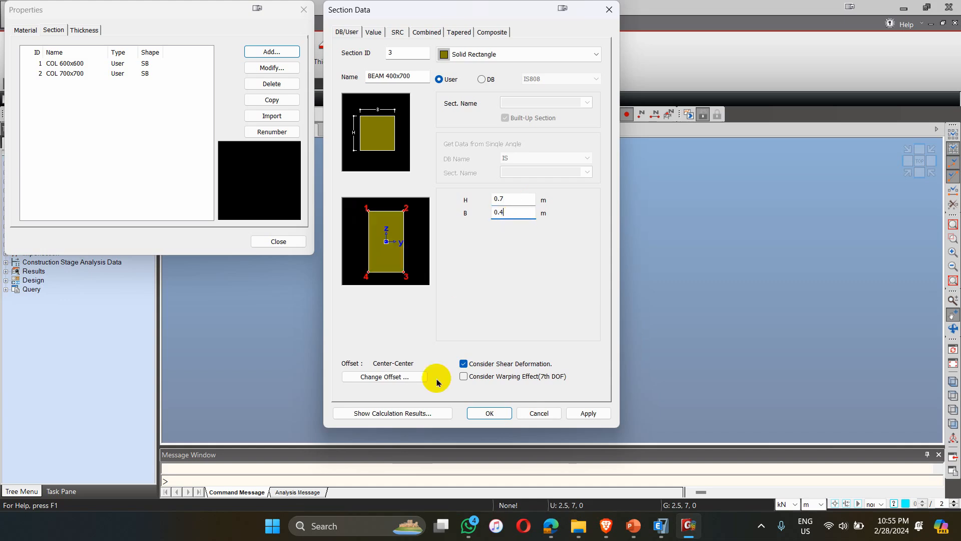
{"action": "left_click", "coordinate": [588, 414]}
Add another beam section named BEAM 350x700 with B set to 0.35 m, keeping H at 0.7 m.
{"action": "left_click", "coordinate": [392, 76]}
{"action": "left_click", "coordinate": [391, 78]}
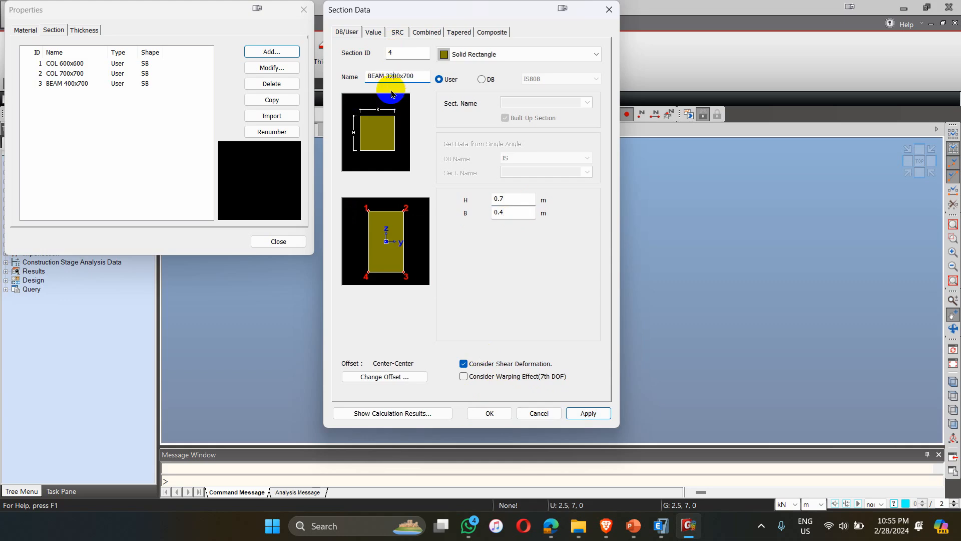
{"action": "key", "text": "BackSpace"}
{"action": "key", "text": "BackSpace"}
{"action": "type", "text": "5"}
{"action": "double_click", "coordinate": [508, 215]}
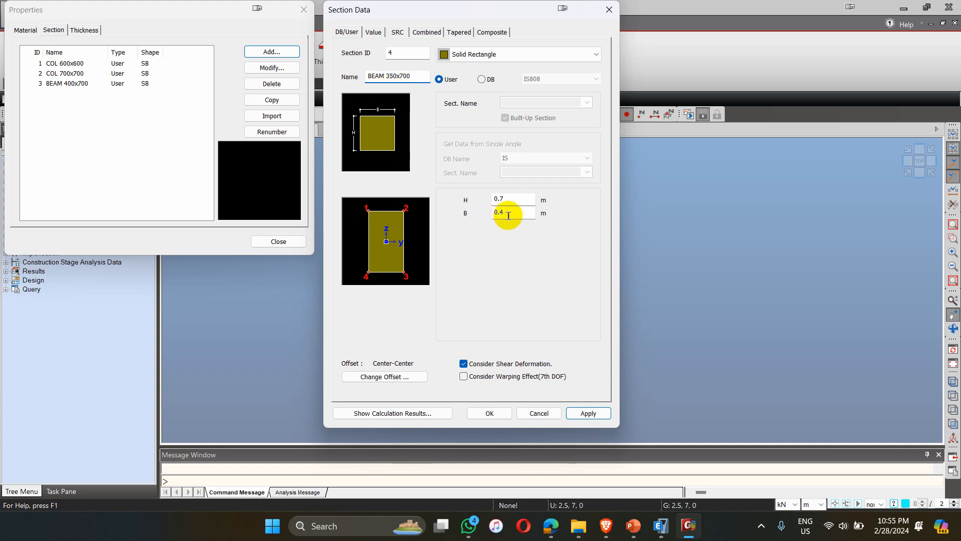
{"action": "type", "text": "0.35"}
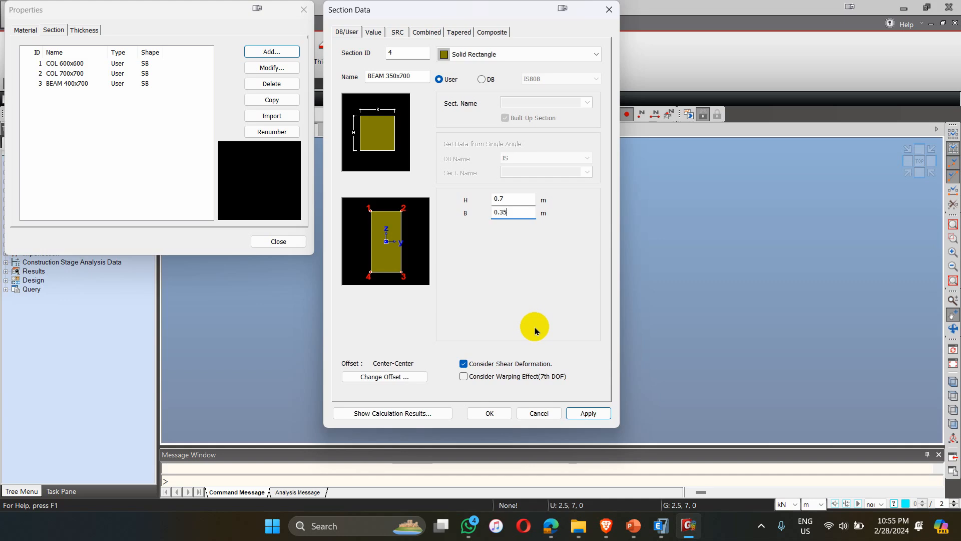
{"action": "left_click", "coordinate": [584, 414]}
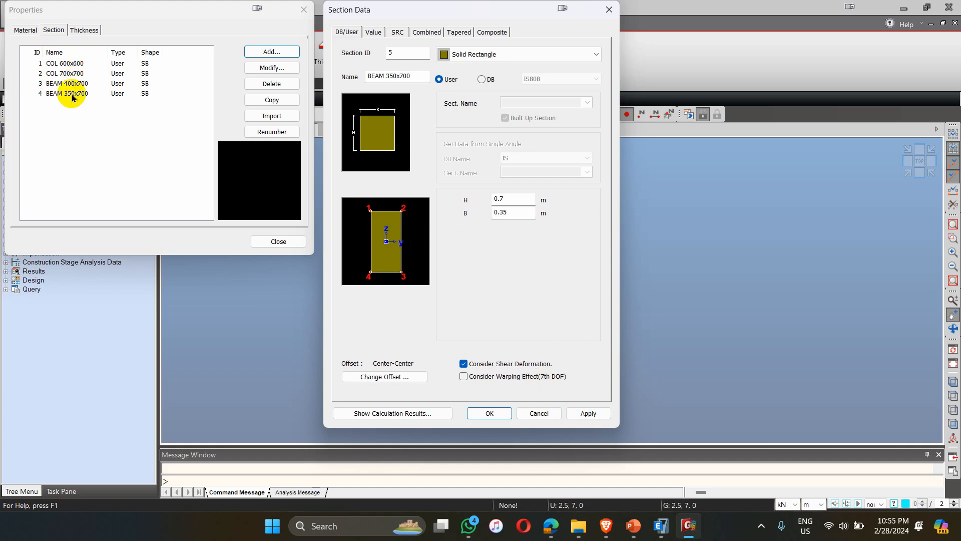
Add a section named SB 300x500 with H 0.5 m and B 0.3 m, and close the section definition.
{"action": "left_click_drag", "start_coordinate": [414, 76], "coordinate": [409, 100]}
{"action": "type", "text": "S"}
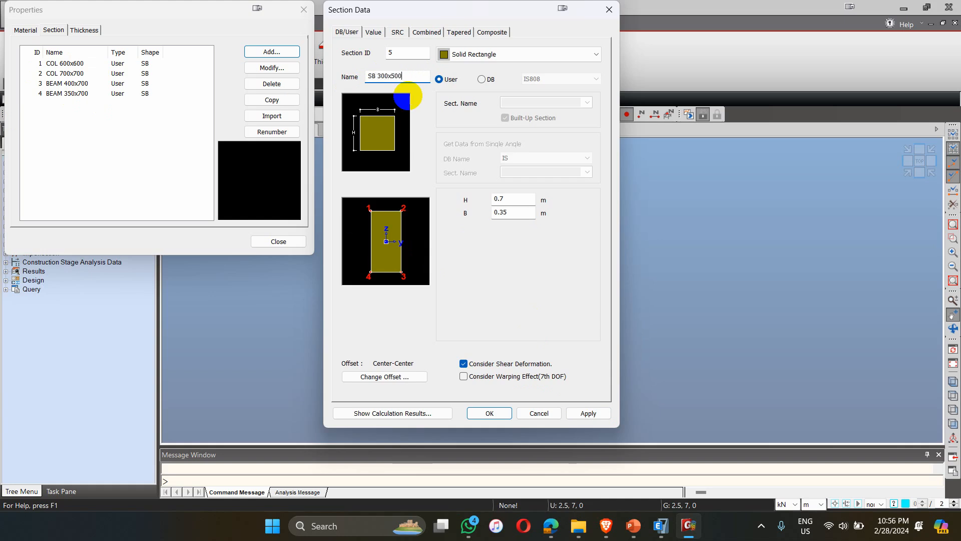
{"action": "left_click", "coordinate": [523, 212]}
{"action": "key", "text": "BackSpace"}
{"action": "left_click", "coordinate": [518, 202]}
{"action": "key", "text": "BackSpace"}
{"action": "type", "text": "5"}
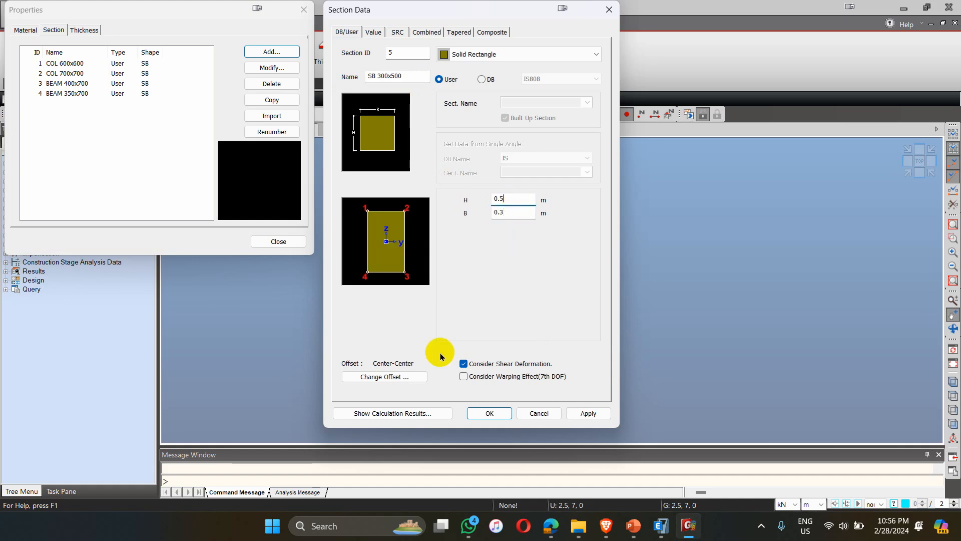
{"action": "left_click", "coordinate": [595, 412]}
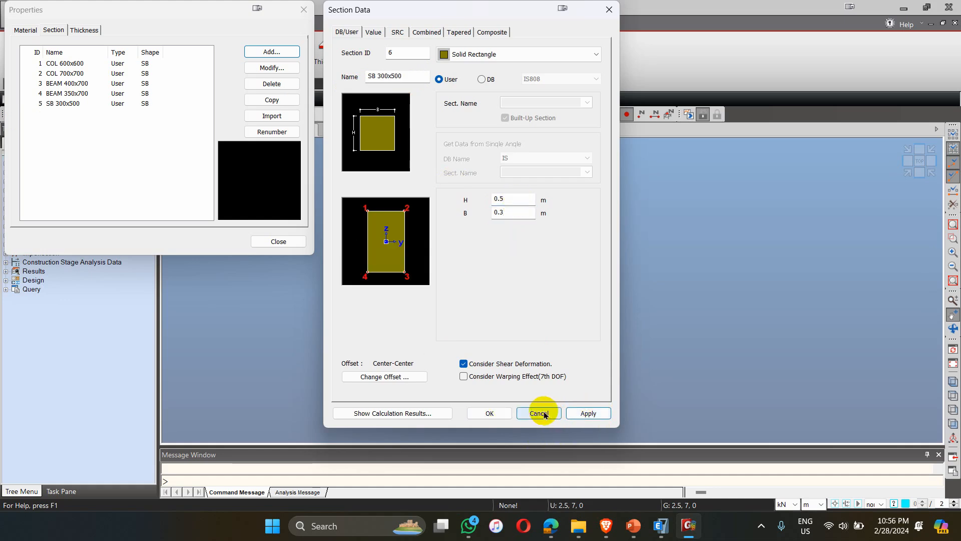
{"action": "left_click", "coordinate": [539, 413]}
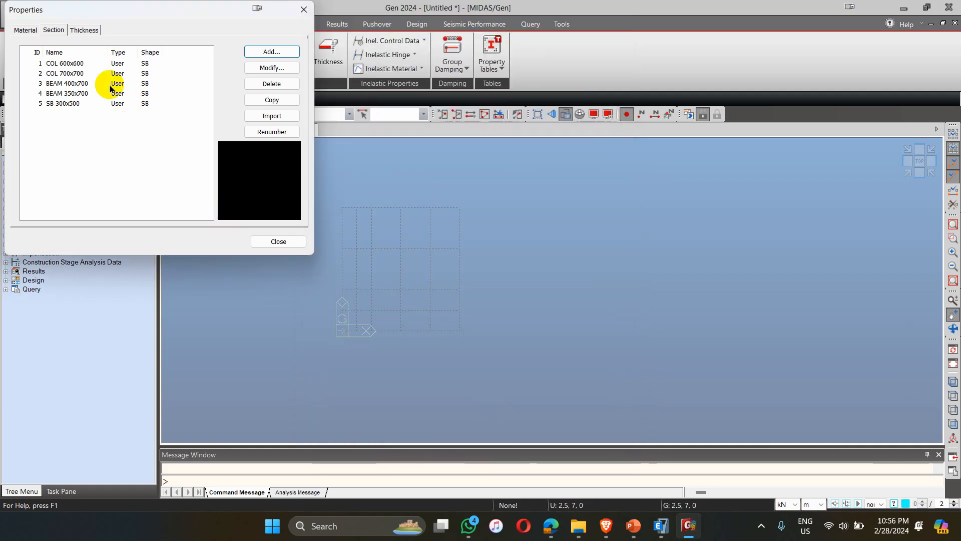
Add a plate thickness named Slab 125 with an in-plane and out-of-plane value of 0.125 m.
{"action": "left_click", "coordinate": [85, 30]}
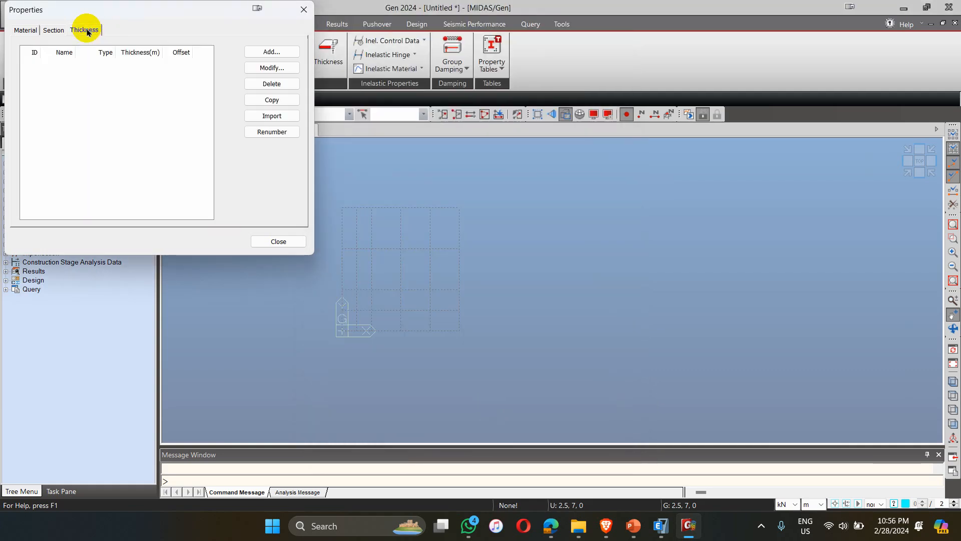
{"action": "left_click", "coordinate": [261, 53]}
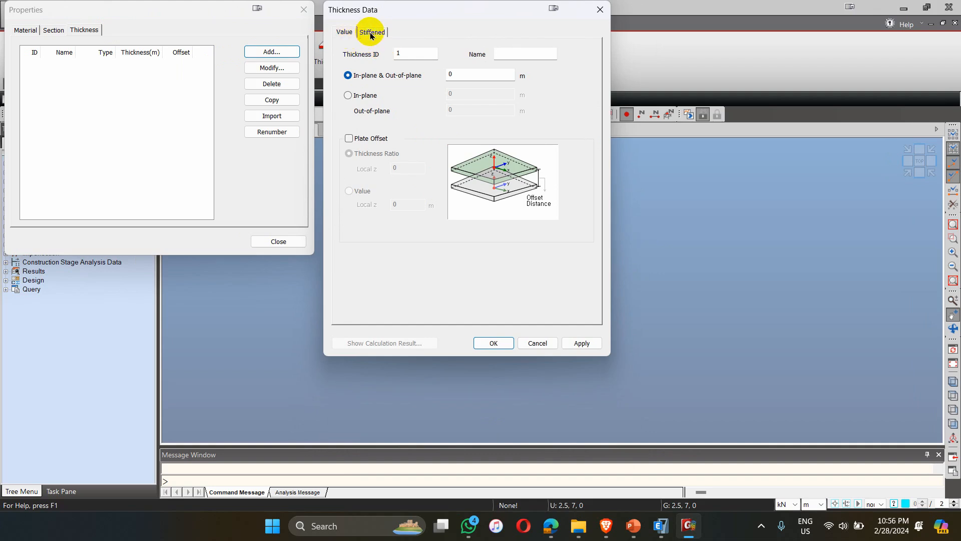
{"action": "left_click", "coordinate": [372, 33]}
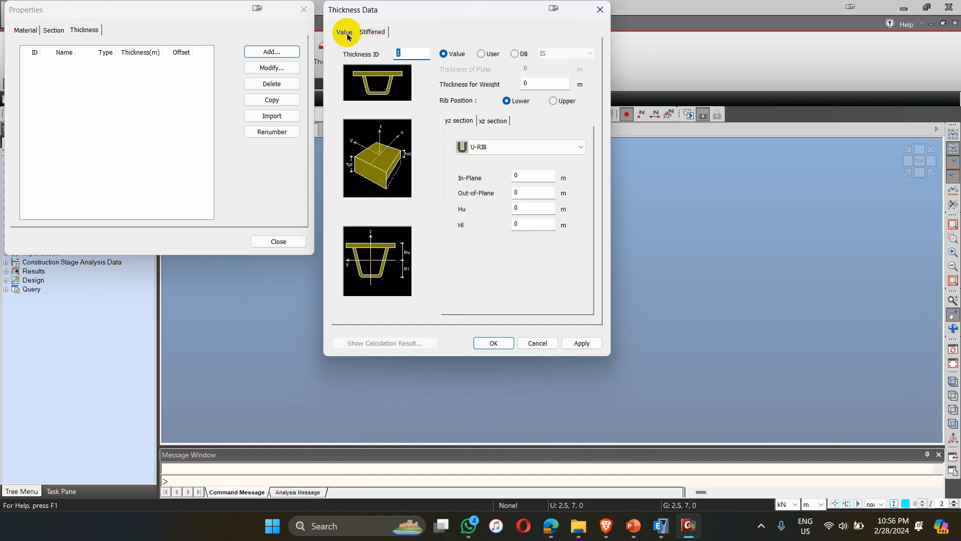
{"action": "left_click", "coordinate": [345, 32]}
{"action": "left_click", "coordinate": [520, 51]}
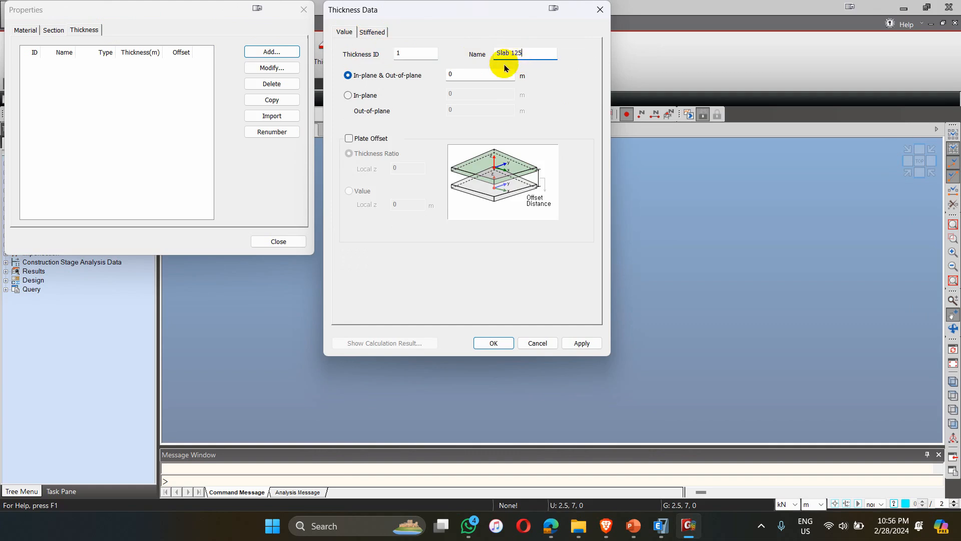
{"action": "left_click", "coordinate": [473, 74]}
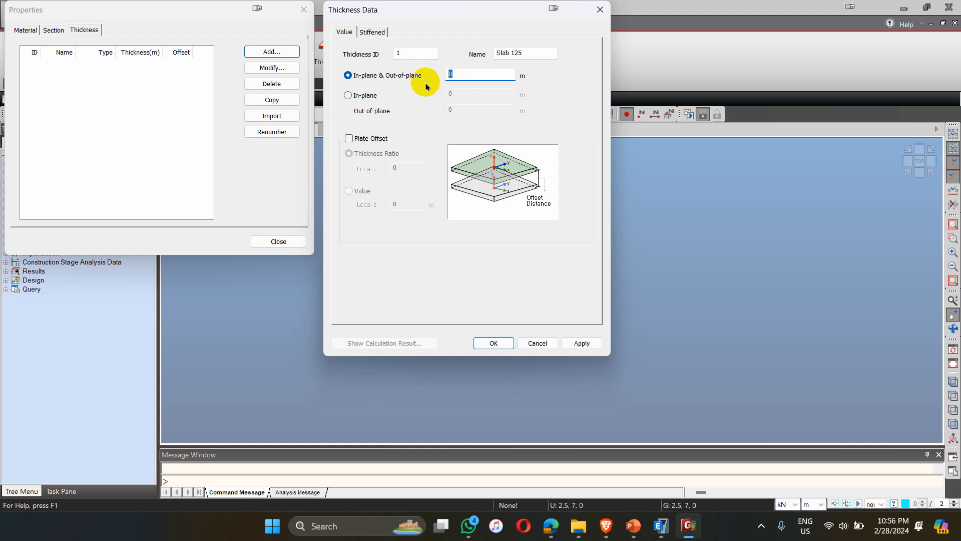
{"action": "left_click", "coordinate": [577, 345]}
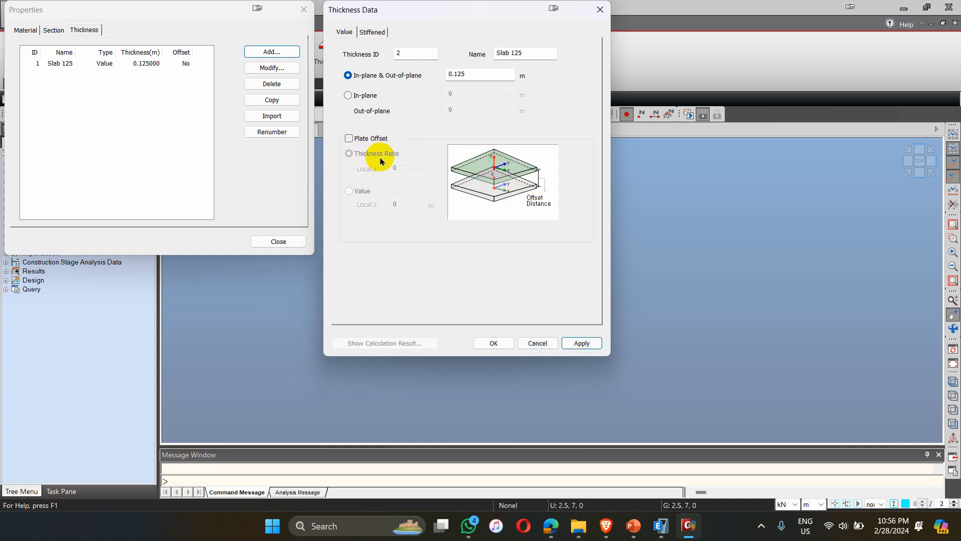
Add a second thickness named SW350 with an in-plane and out-of-plane value of 0.35 m.
{"action": "left_click_drag", "start_coordinate": [530, 52], "coordinate": [483, 56]}
{"action": "type", "text": "SQ350"}
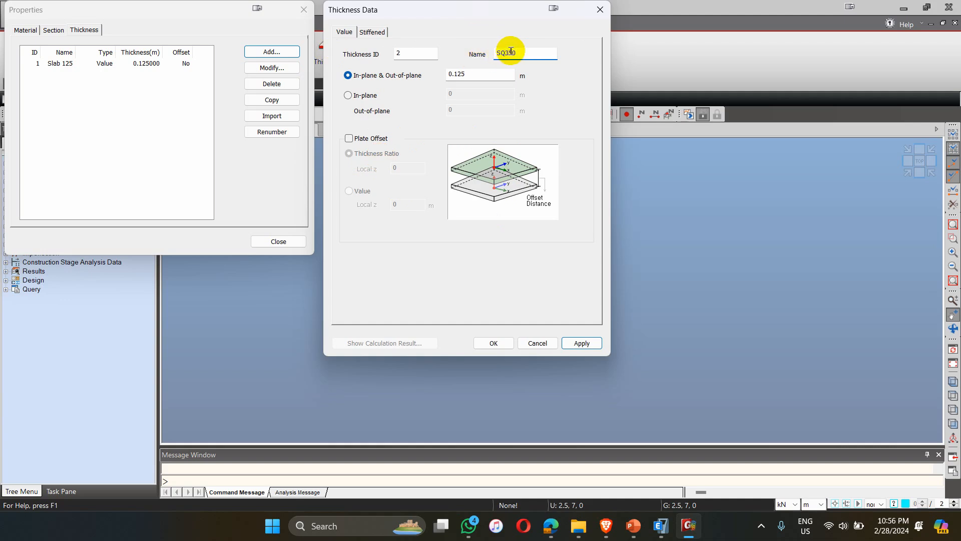
{"action": "type", "text": "W"}
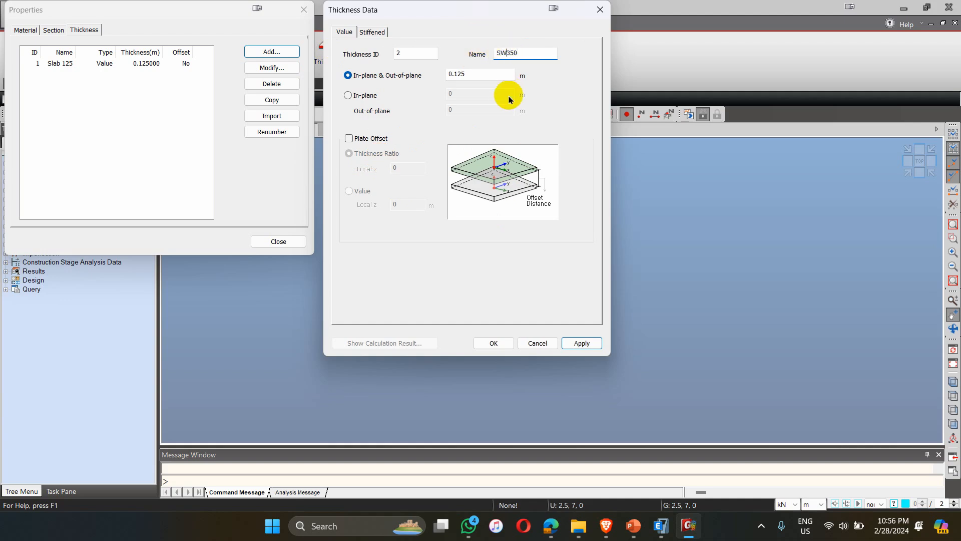
{"action": "key", "text": "Tab"}
{"action": "type", "text": "0."}
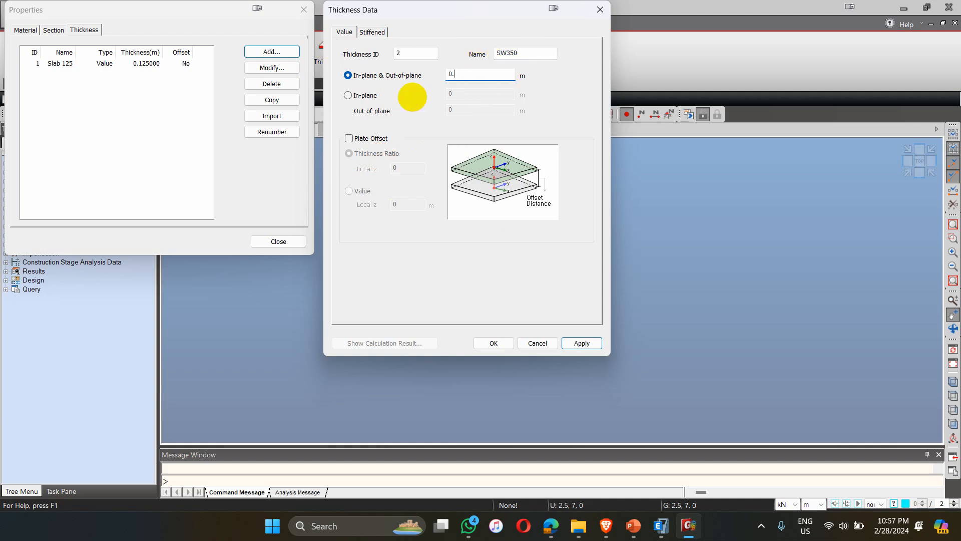
{"action": "type", "text": "35"}
{"action": "left_click", "coordinate": [581, 342]}
Add a third thickness named SW 400 with a value of 0.4 m, and close the thickness definition.
{"action": "left_click", "coordinate": [526, 51]}
{"action": "left_click_drag", "start_coordinate": [526, 51], "coordinate": [434, 79]}
{"action": "type", "text": "SW"}
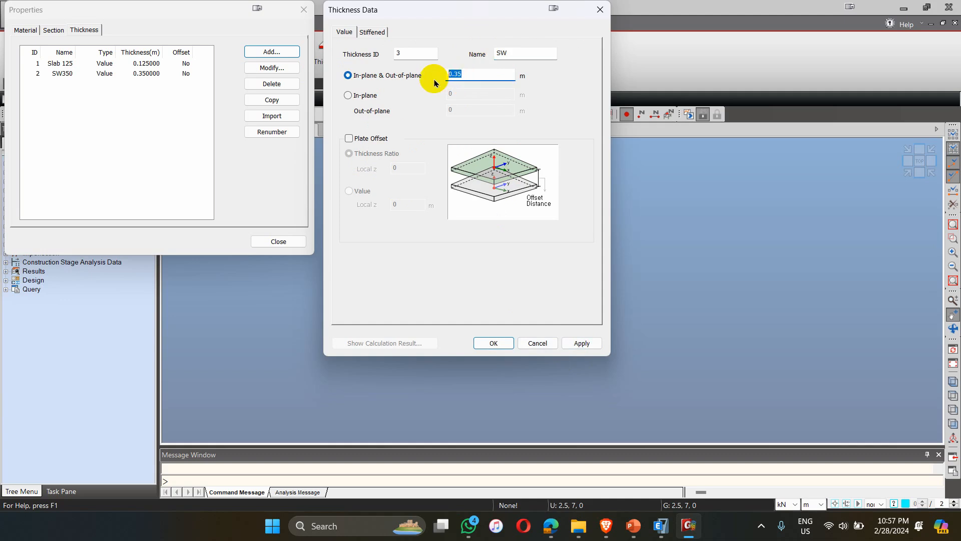
{"action": "type", "text": "0."}
{"action": "left_click", "coordinate": [533, 53]}
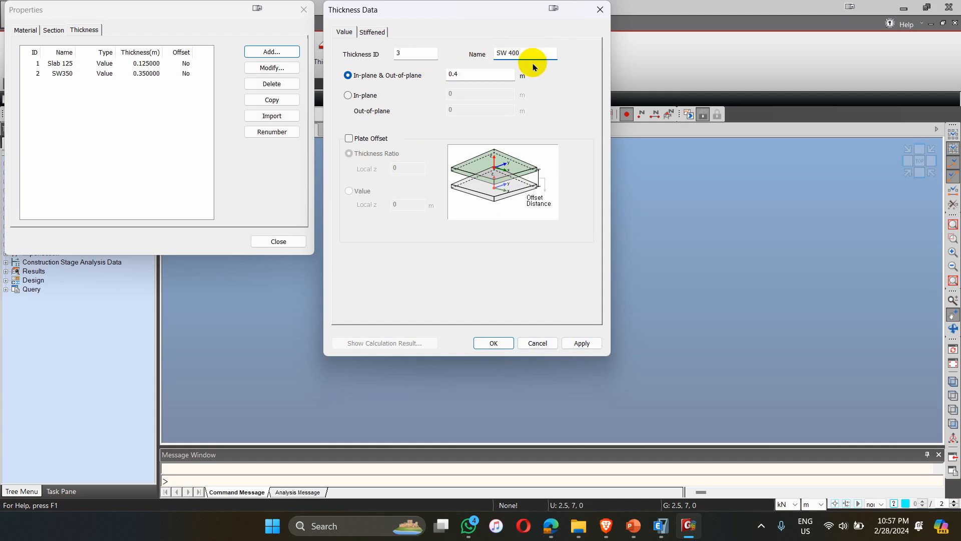
{"action": "left_click", "coordinate": [583, 344]}
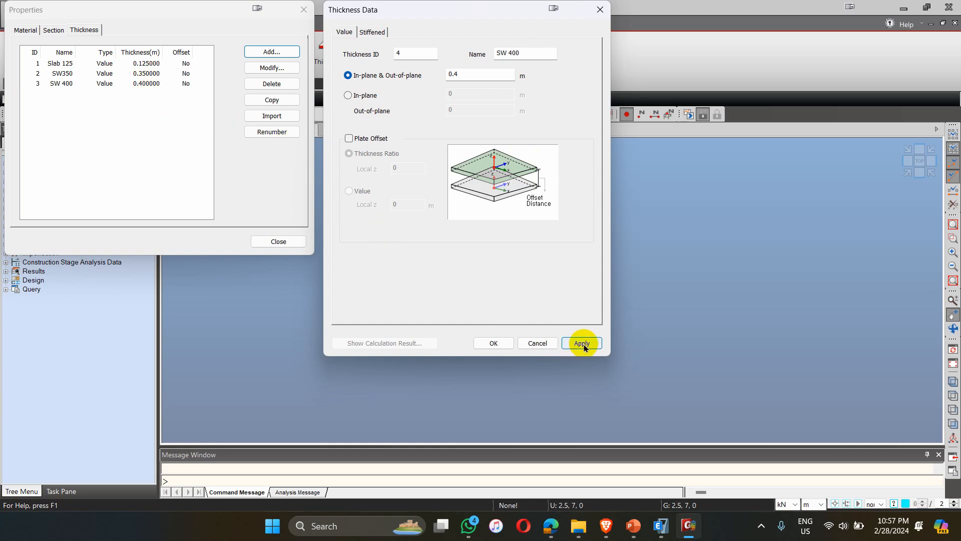
{"action": "left_click", "coordinate": [540, 342]}
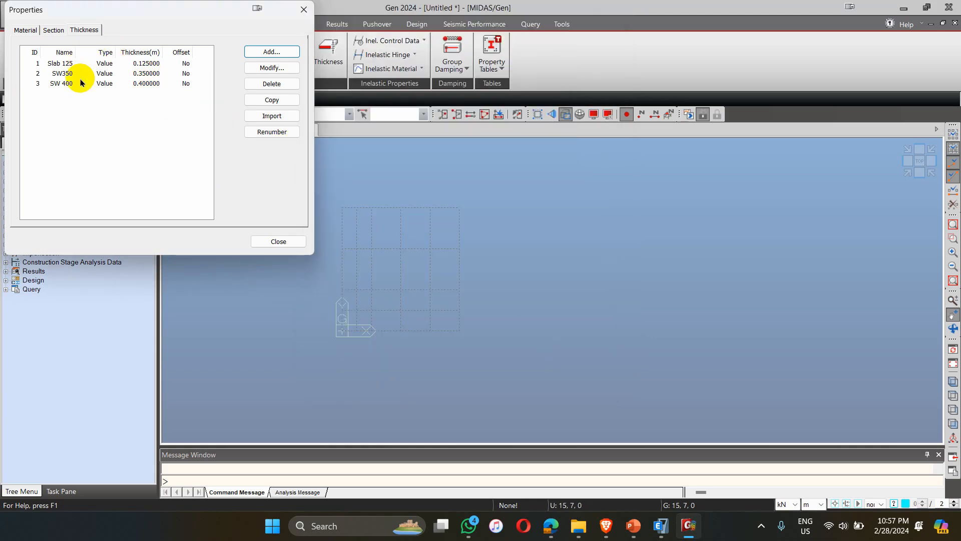
Close the property definitions and create nodes along the x = 0 grid line at y = 0, 3.5, 7, 14 and 21 m.
{"action": "left_click", "coordinate": [302, 10]}
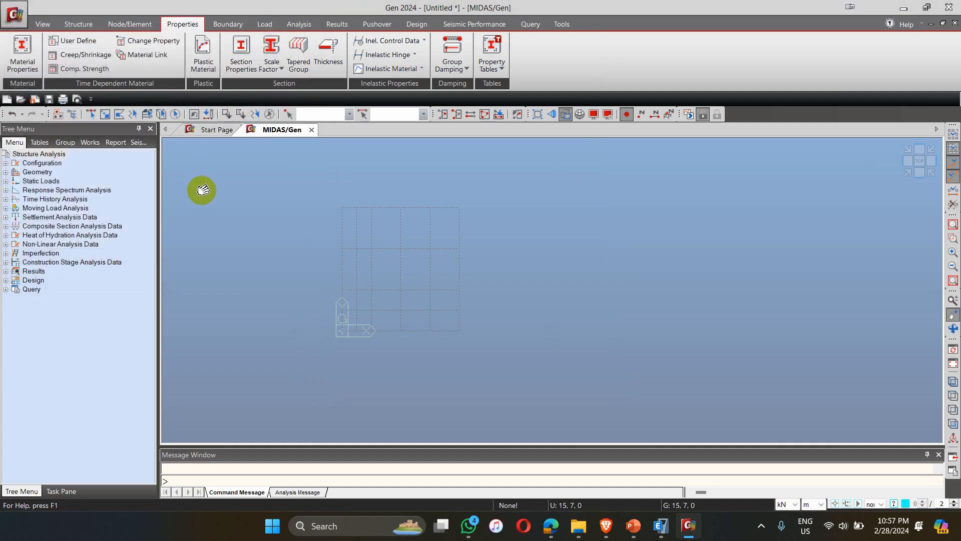
{"action": "left_click", "coordinate": [129, 25]}
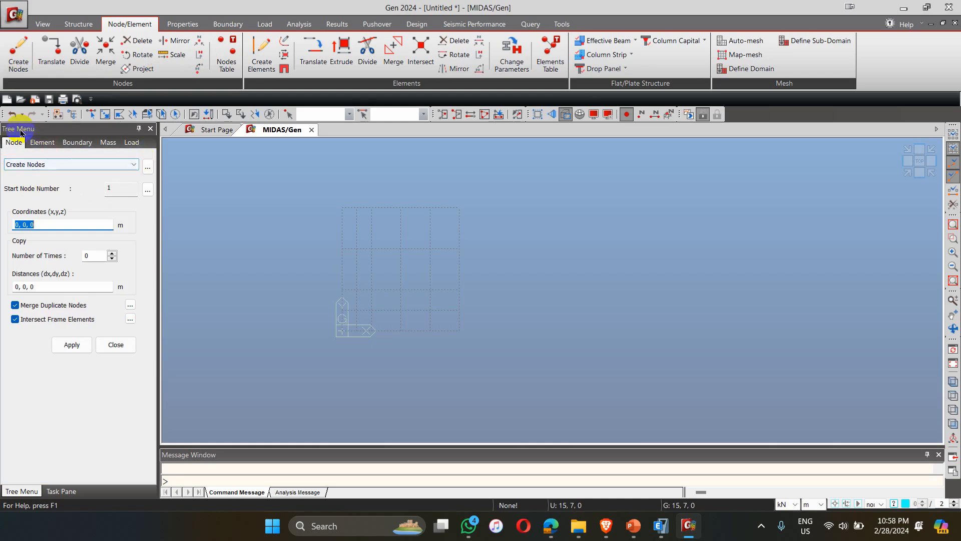
{"action": "left_click", "coordinate": [133, 166]}
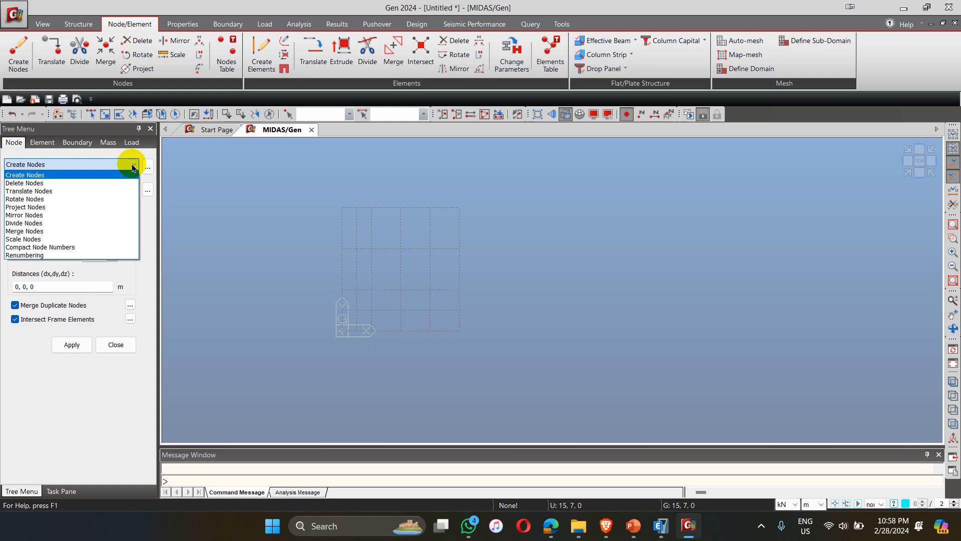
{"action": "left_click", "coordinate": [134, 166]}
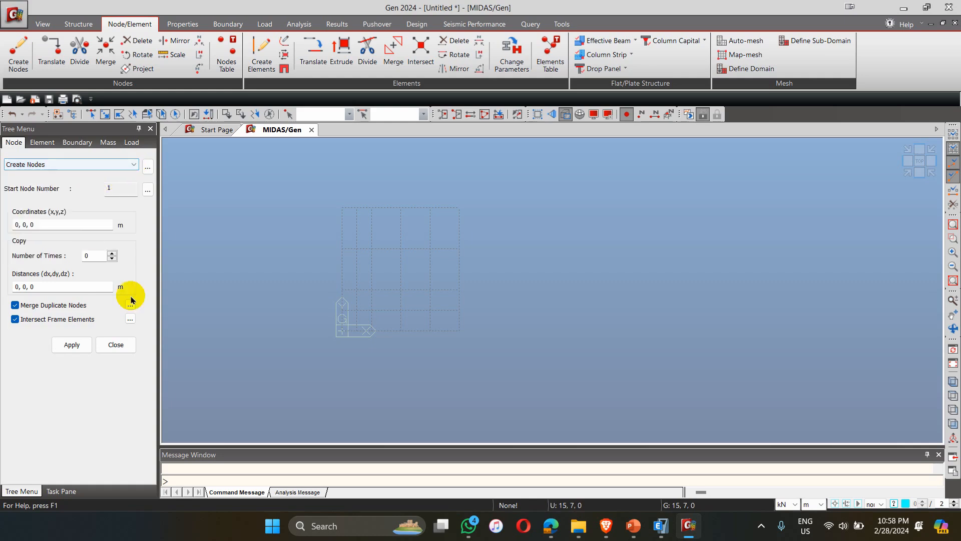
{"action": "left_click", "coordinate": [342, 332]}
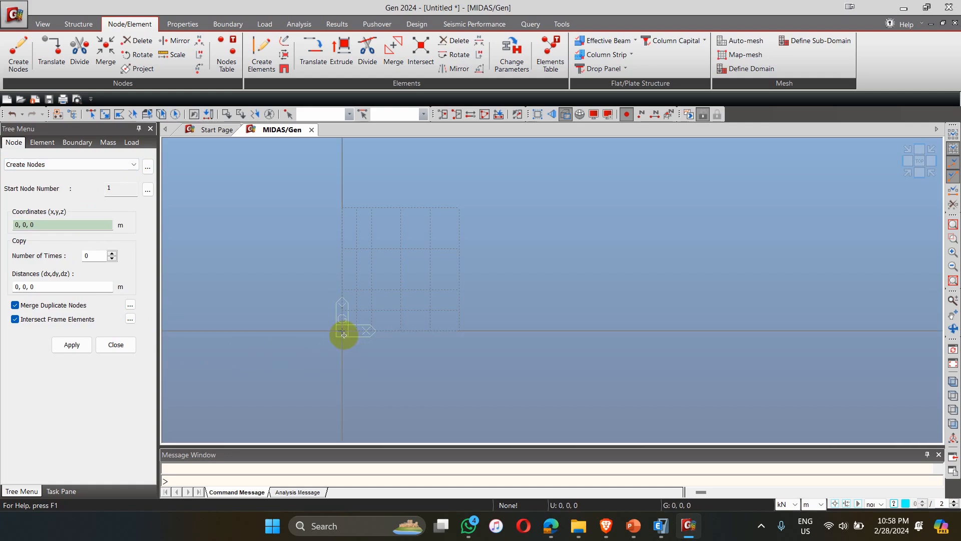
{"action": "left_click", "coordinate": [343, 311]}
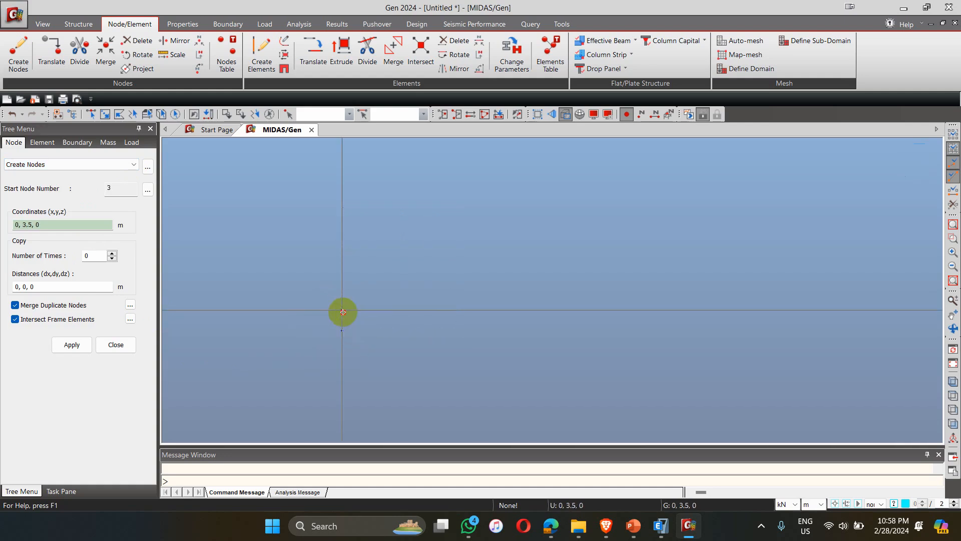
{"action": "left_click", "coordinate": [343, 290]}
{"action": "left_click", "coordinate": [342, 248]}
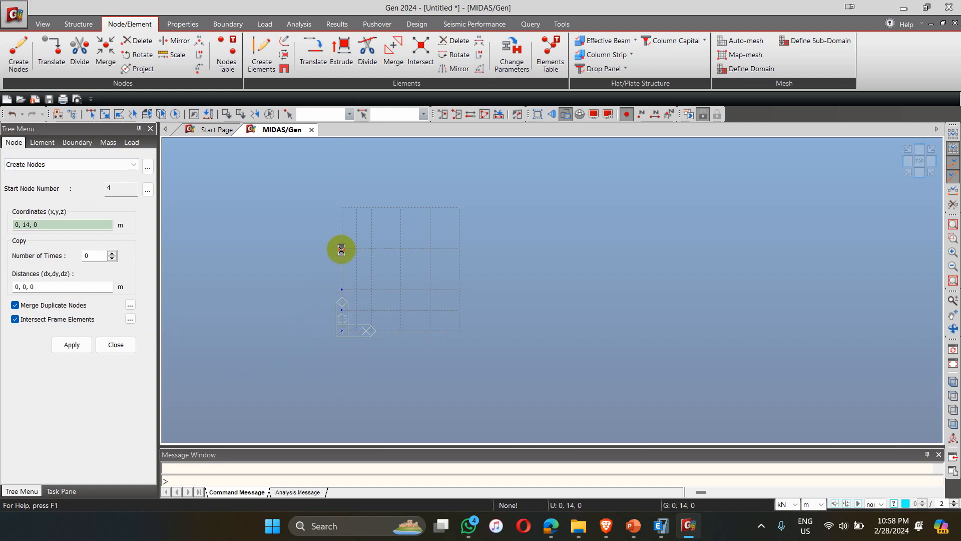
{"action": "left_click", "coordinate": [341, 206]}
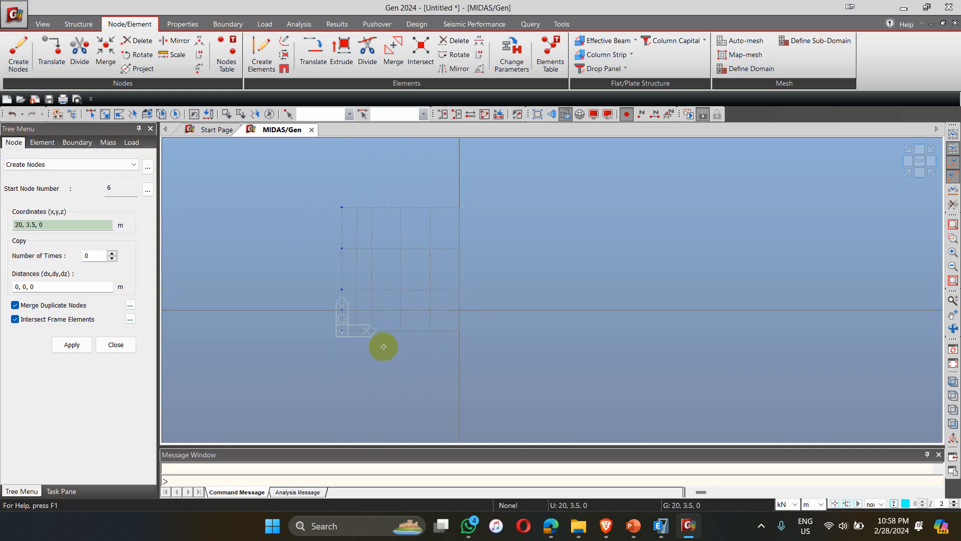
Create nodes on the x = 2.5 m grid line at y = 0, 3.5 and 7 m, undoing the extra node above them.
{"action": "left_click", "coordinate": [355, 330]}
{"action": "left_click", "coordinate": [356, 309]}
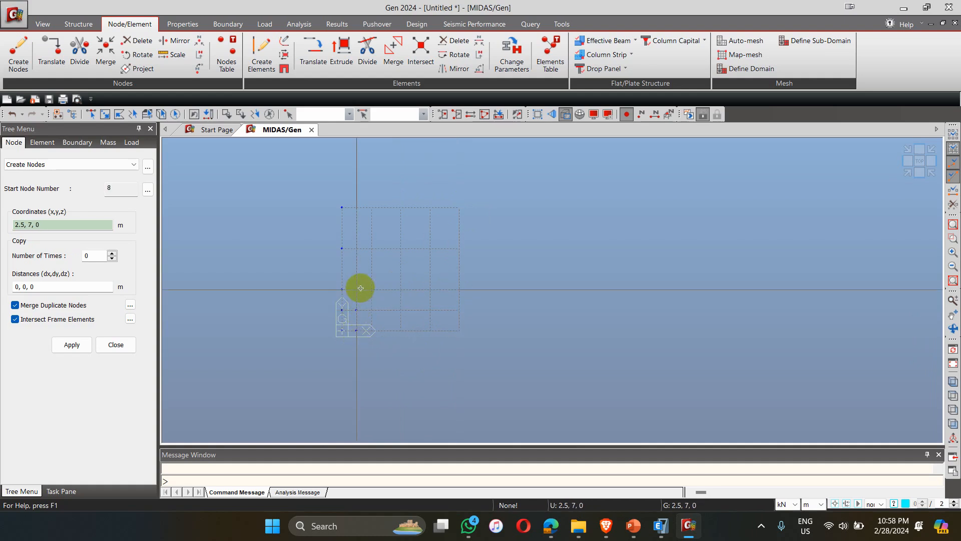
{"action": "left_click", "coordinate": [357, 290]}
{"action": "left_click", "coordinate": [357, 248]}
{"action": "left_click", "coordinate": [9, 114]}
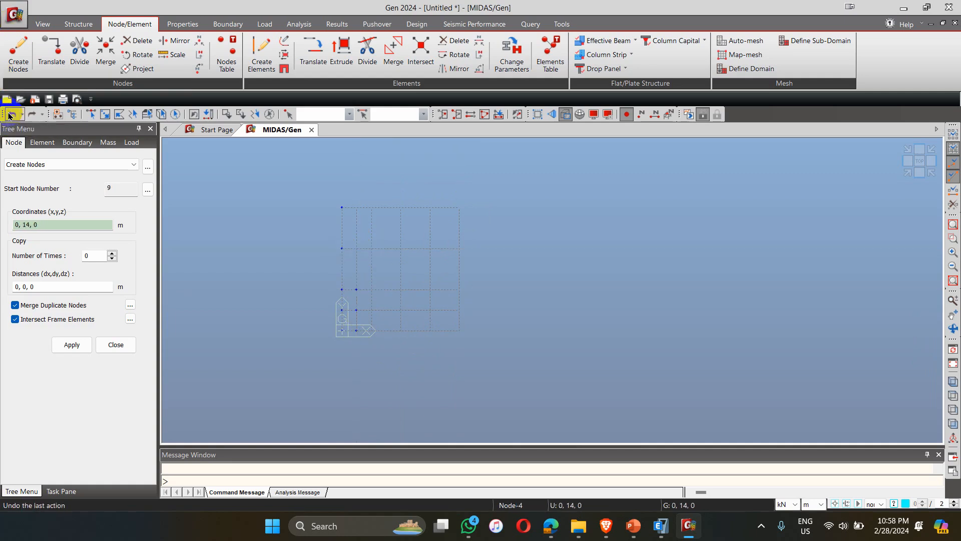
Create nodes on the x = 5 m and x = 10 m grid lines at y = 0, 7, 14 and 21 m.
{"action": "left_click", "coordinate": [371, 208]}
{"action": "left_click", "coordinate": [371, 249]}
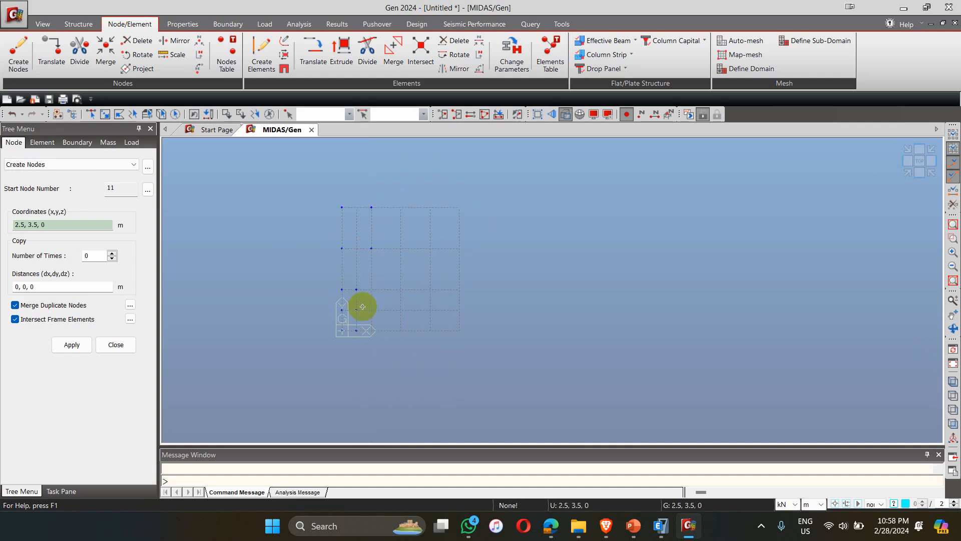
{"action": "left_click", "coordinate": [371, 289]}
{"action": "left_click", "coordinate": [371, 331]}
{"action": "left_click", "coordinate": [401, 331]}
{"action": "left_click", "coordinate": [401, 289]}
{"action": "left_click", "coordinate": [400, 248]}
{"action": "left_click", "coordinate": [401, 207]}
Create nodes on the x = 15 m and x = 20 m grid lines at y = 0, 7, 14 and 21 m.
{"action": "left_click", "coordinate": [430, 207]}
{"action": "left_click", "coordinate": [460, 208]}
{"action": "left_click", "coordinate": [430, 247]}
{"action": "left_click", "coordinate": [460, 248]}
{"action": "left_click", "coordinate": [430, 289]}
{"action": "left_click", "coordinate": [460, 289]}
{"action": "left_click", "coordinate": [430, 330]}
{"action": "left_click", "coordinate": [460, 336]}
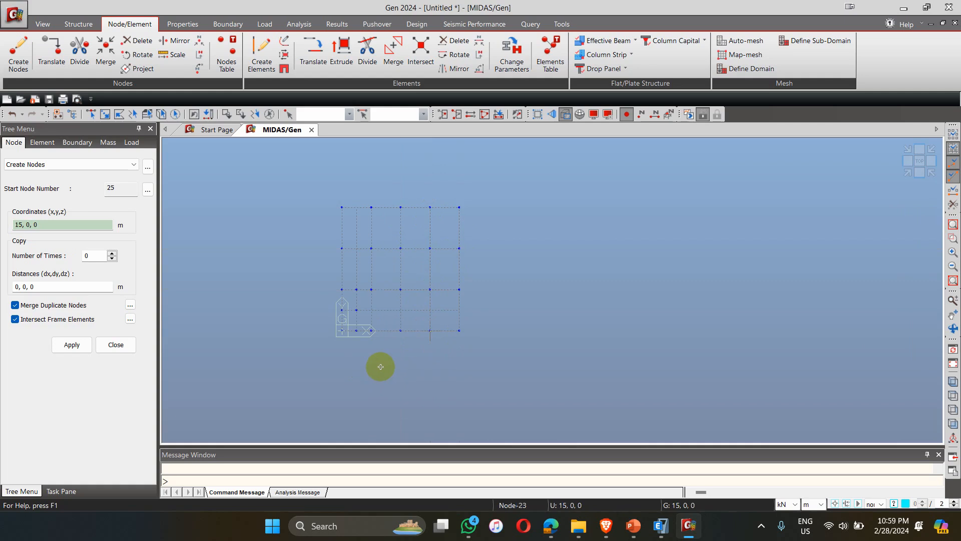
Save the model as Midas Practice in the MIDAS gen folder.
{"action": "key", "text": "ctrl+s"}
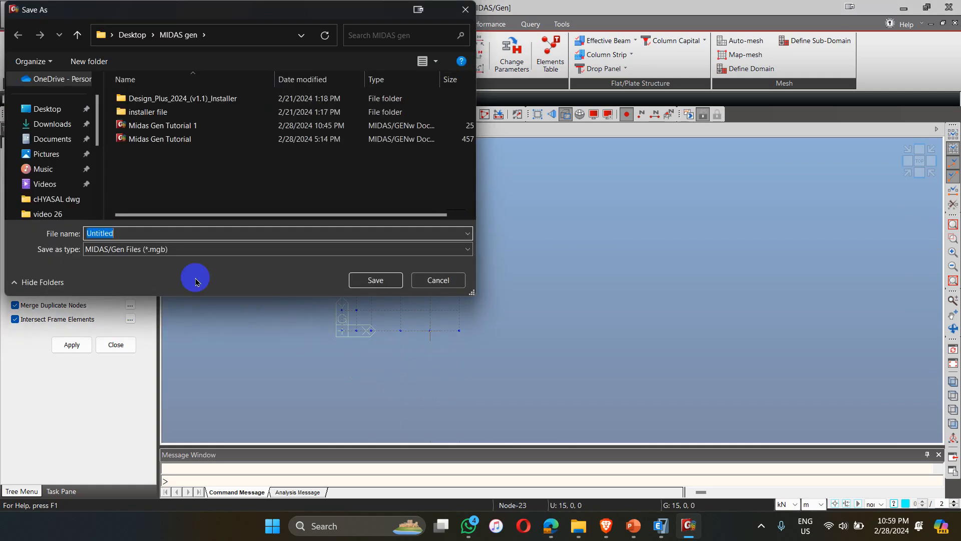
{"action": "double_click", "coordinate": [128, 233]}
{"action": "type", "text": "Midas"}
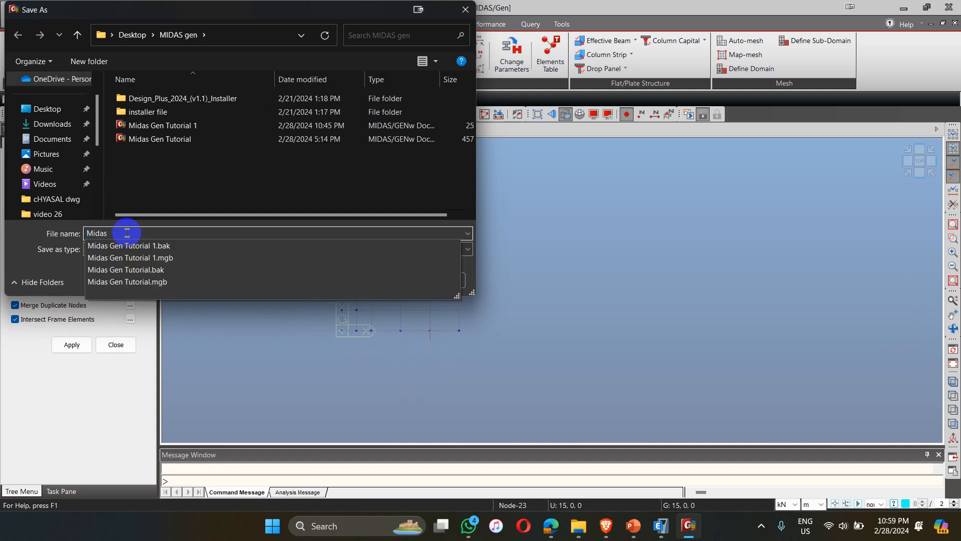
{"action": "type", "text": " Practice"}
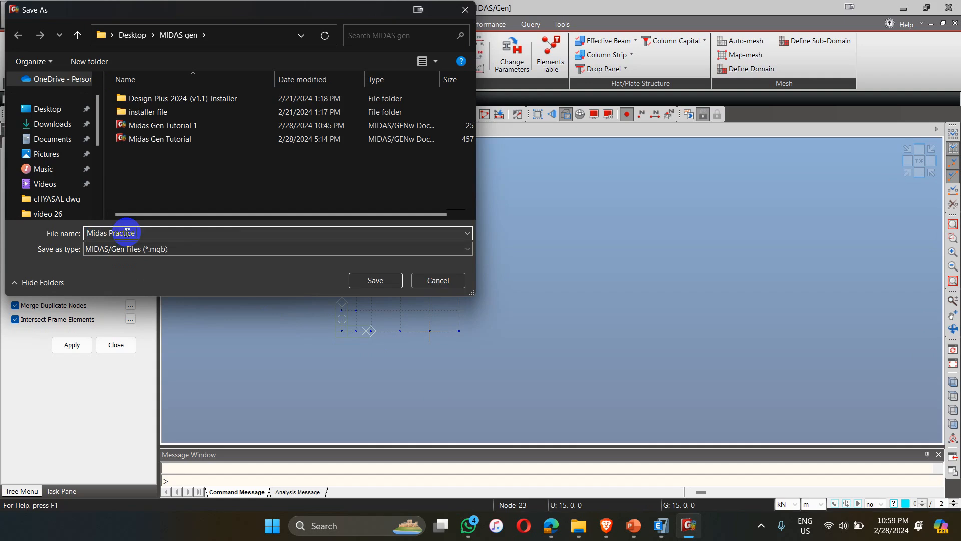
{"action": "left_click", "coordinate": [373, 280]}
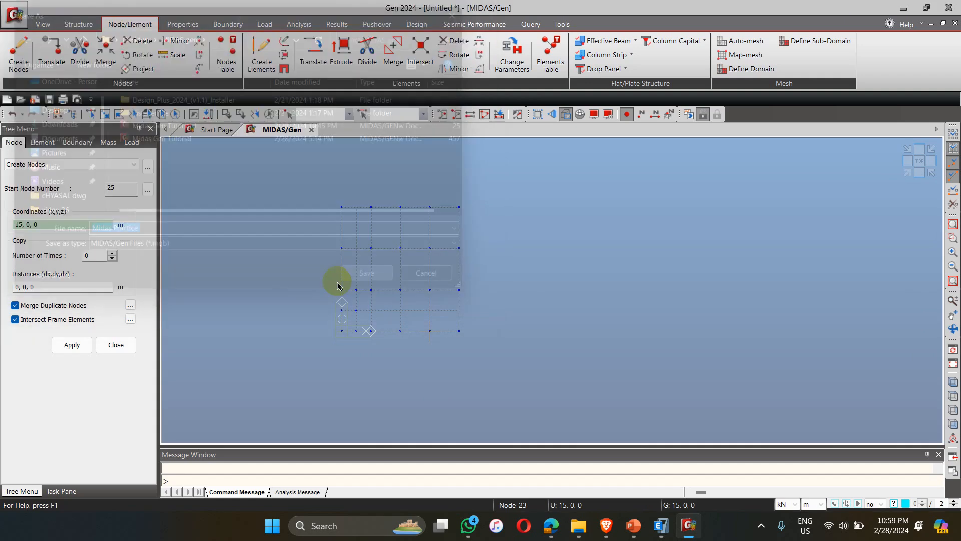
{"action": "left_click", "coordinate": [425, 206]}
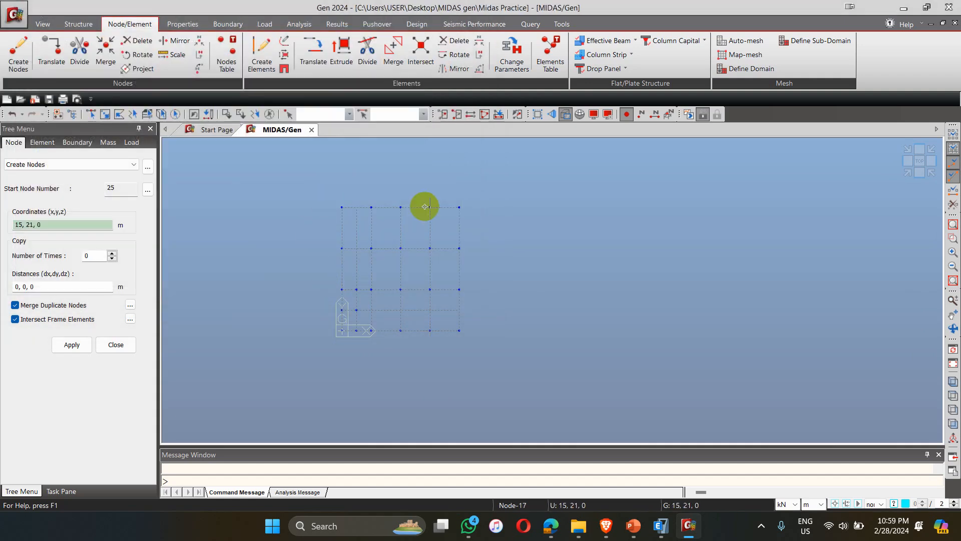
{"action": "left_click", "coordinate": [342, 207]}
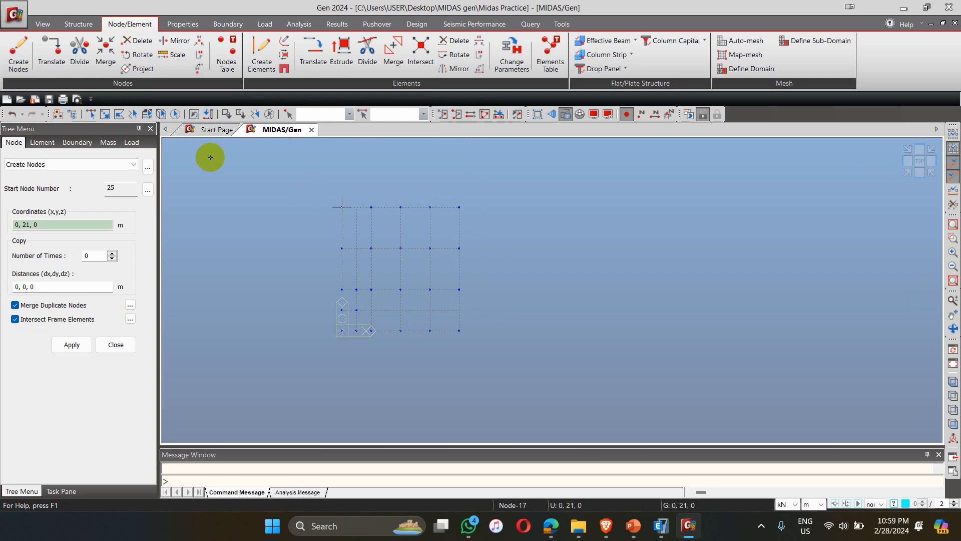
Select all the grid nodes and set up Extrude Elements with the Node -> Line Element extrude type.
{"action": "left_click", "coordinate": [266, 64]}
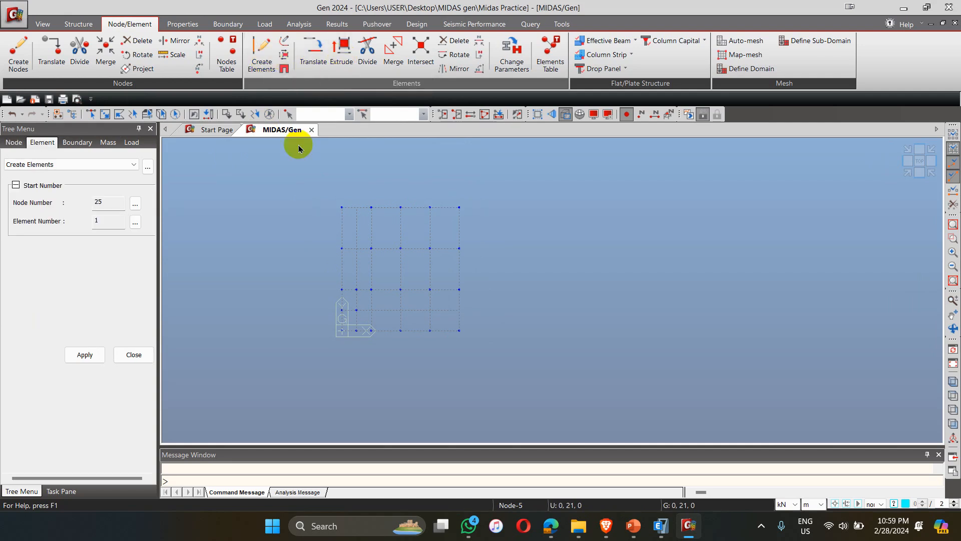
{"action": "left_click", "coordinate": [91, 115]}
{"action": "left_click_drag", "start_coordinate": [310, 178], "coordinate": [507, 370]}
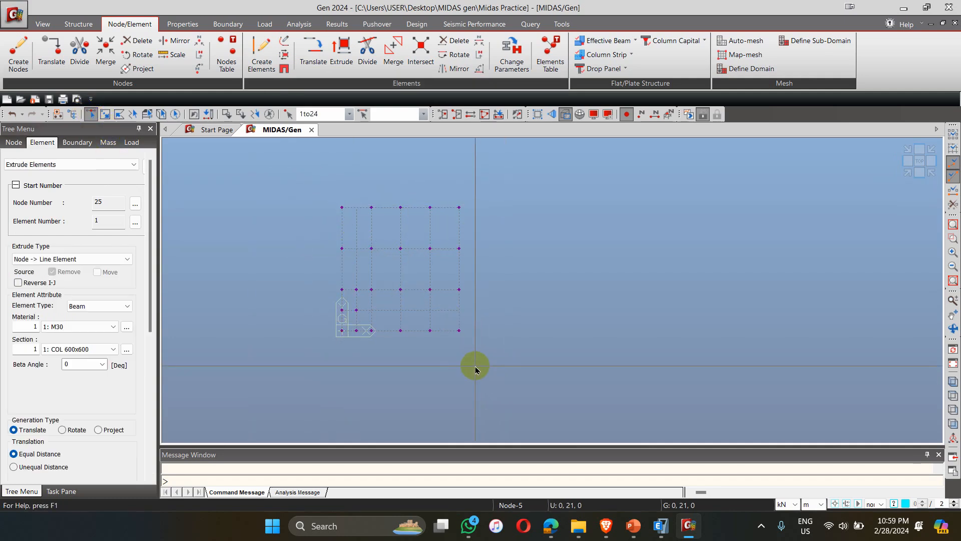
{"action": "left_click", "coordinate": [68, 165]}
{"action": "left_click", "coordinate": [68, 167]}
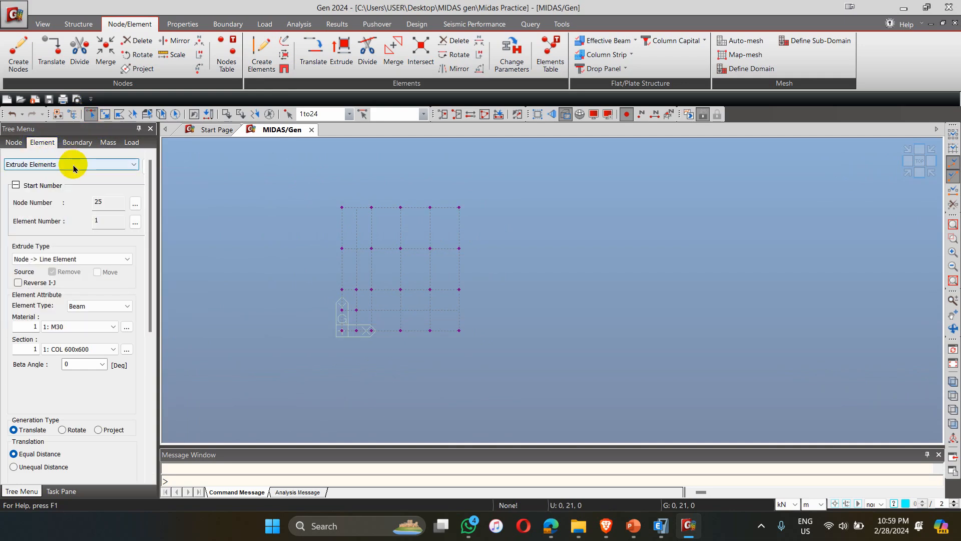
{"action": "left_click", "coordinate": [74, 168]}
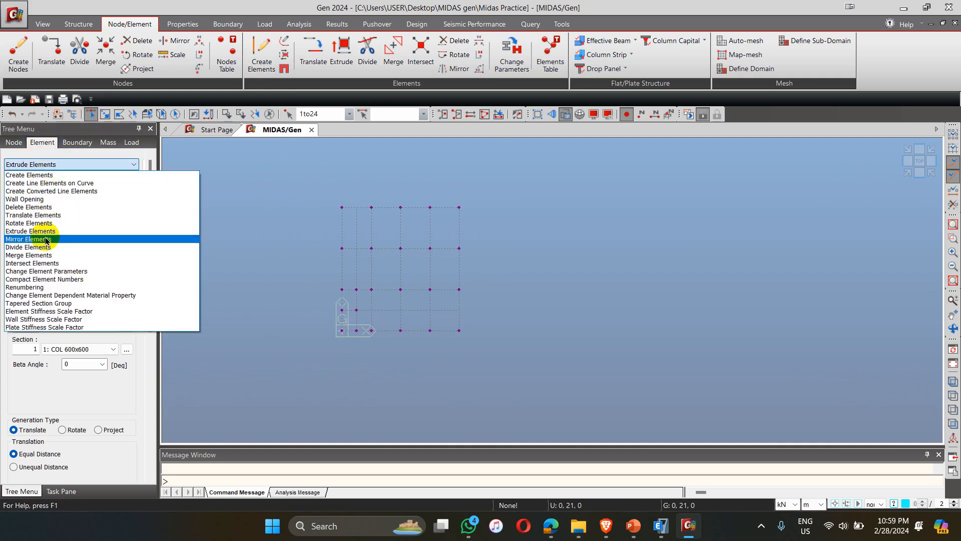
{"action": "left_click", "coordinate": [78, 166]}
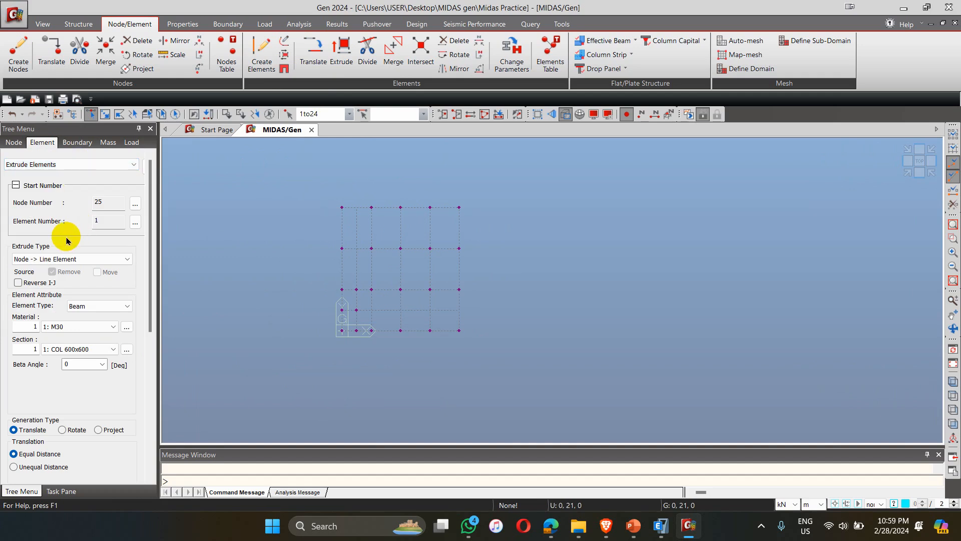
{"action": "left_click", "coordinate": [46, 260]}
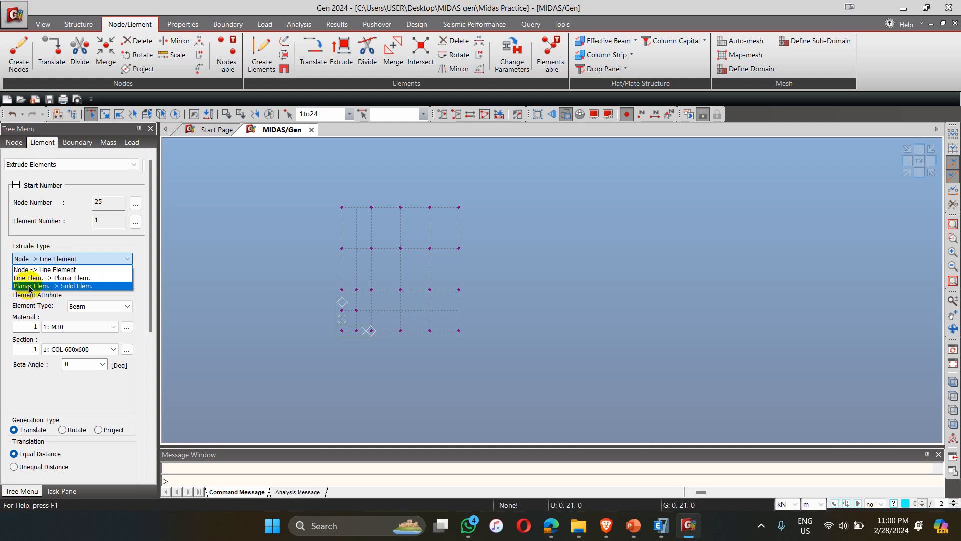
{"action": "left_click", "coordinate": [206, 299]}
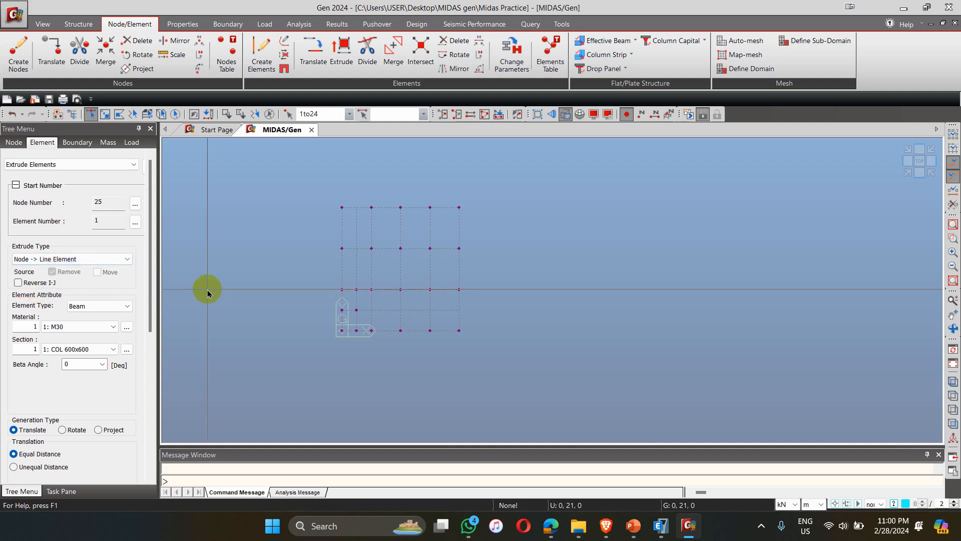
Use the Beam element type with material M30 and section COL 600x600 for the extrusion.
{"action": "left_click", "coordinate": [105, 307]}
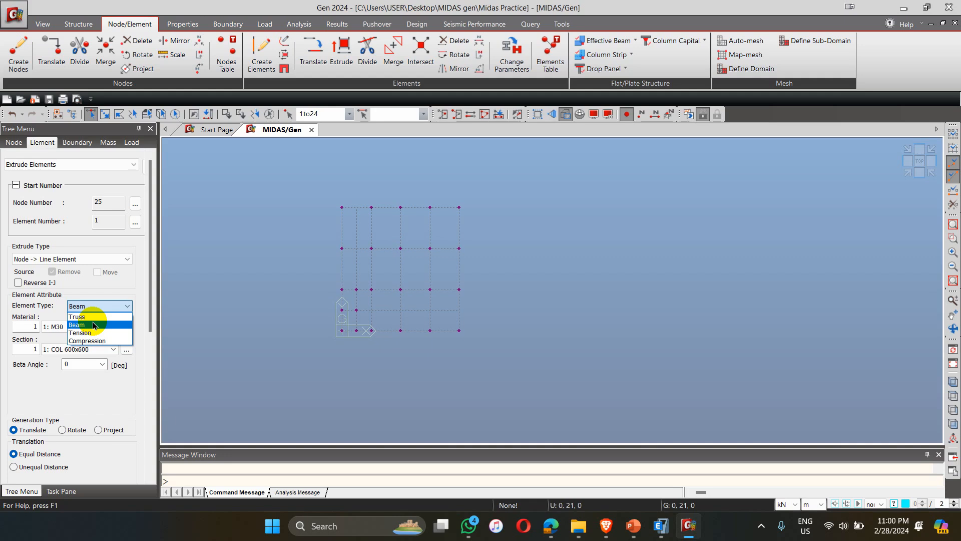
{"action": "left_click", "coordinate": [94, 325]}
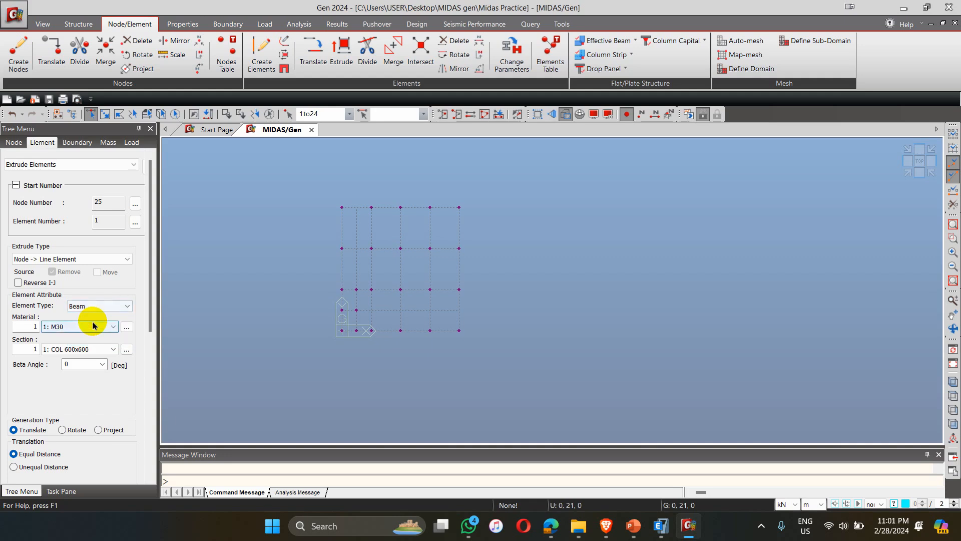
{"action": "left_click", "coordinate": [112, 327]}
{"action": "left_click", "coordinate": [112, 330]}
{"action": "left_click", "coordinate": [113, 349]}
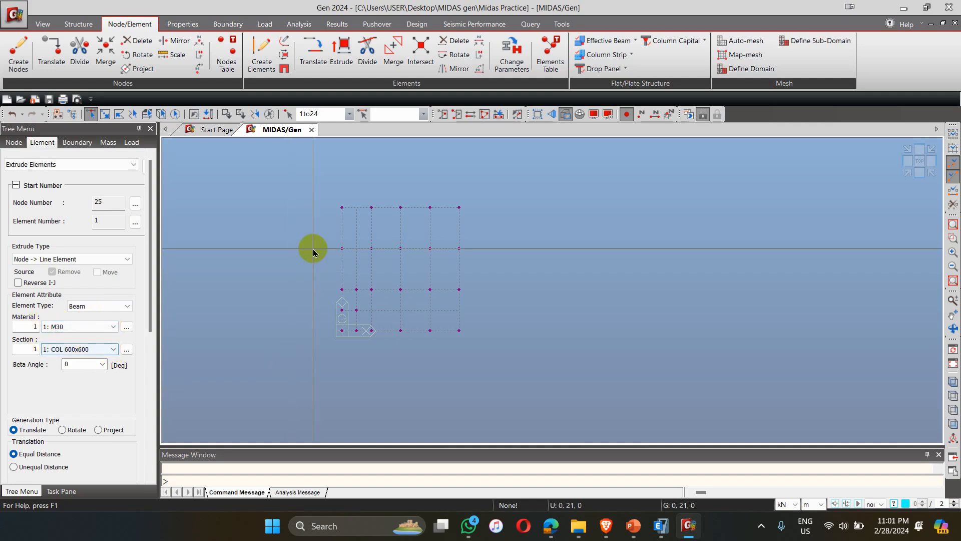
Extrude the selected nodes into columns once by 0, 0, 3.5 m, and show the model in an isometric view.
{"action": "left_click_drag", "start_coordinate": [150, 318], "coordinate": [151, 381]}
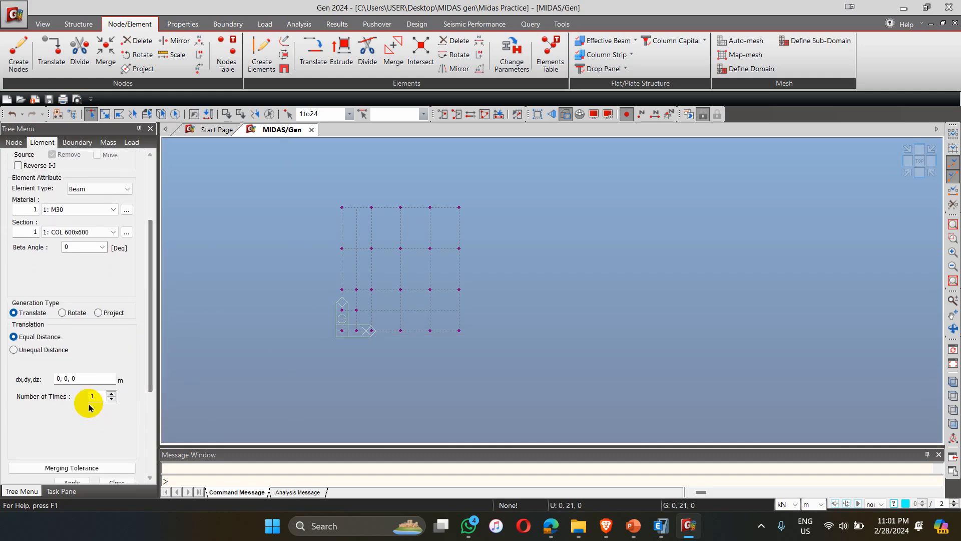
{"action": "left_click", "coordinate": [88, 378]}
{"action": "key", "text": "BackSpace"}
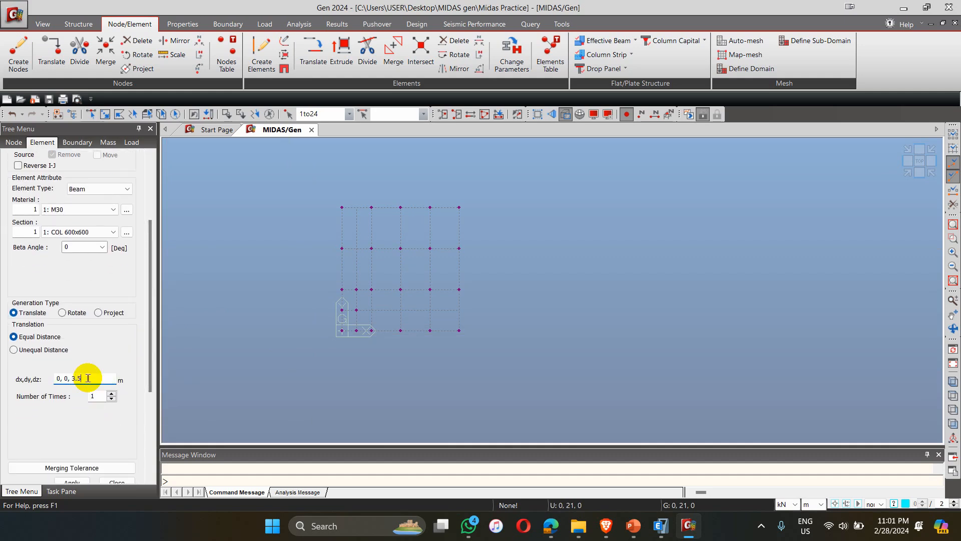
{"action": "scroll", "coordinate": [147, 385], "scroll_direction": "down", "scroll_amount": 3}
{"action": "left_click", "coordinate": [72, 369]}
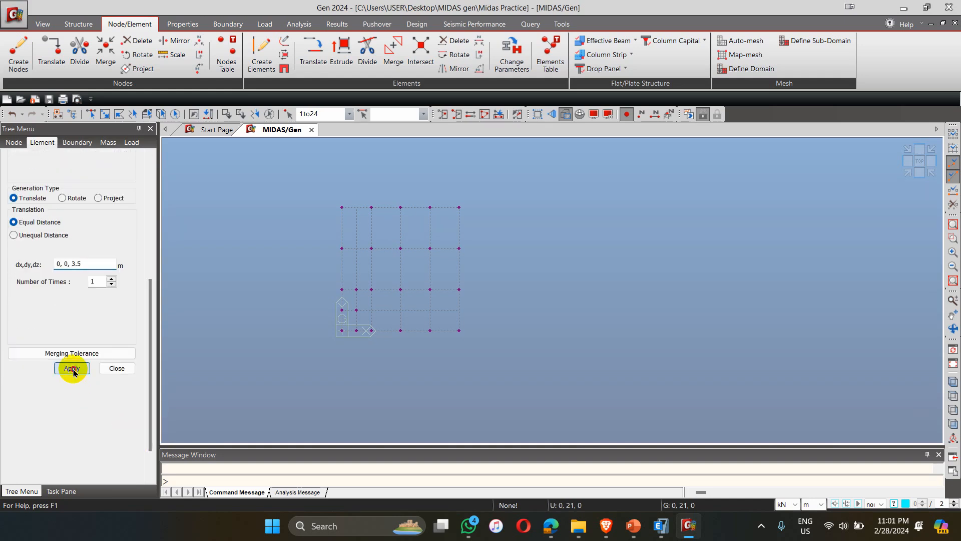
{"action": "left_click", "coordinate": [907, 175]}
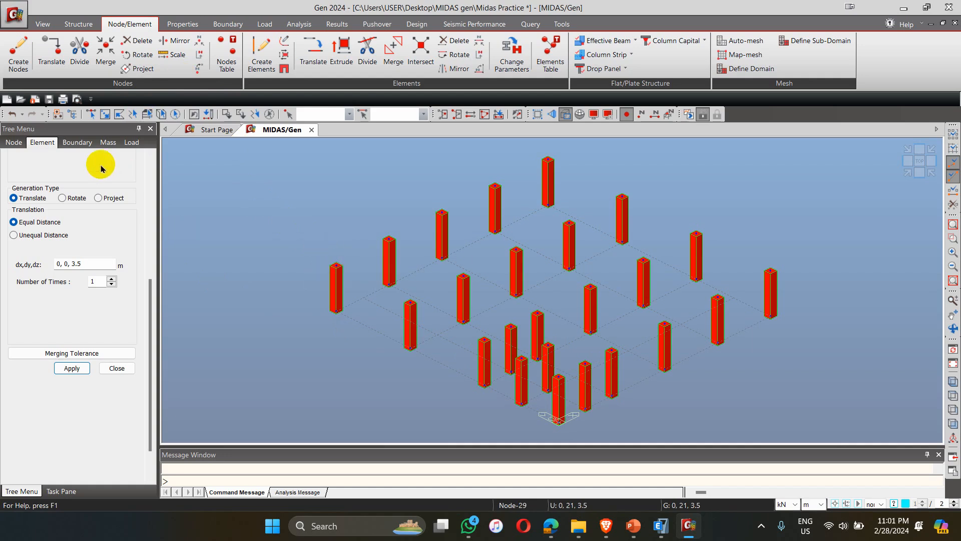
Copy the top node of the corner column at 0, 21, 3.5 once by 5, 0, 0 m with Translate Nodes.
{"action": "left_click", "coordinate": [18, 52]}
{"action": "left_click", "coordinate": [350, 290]}
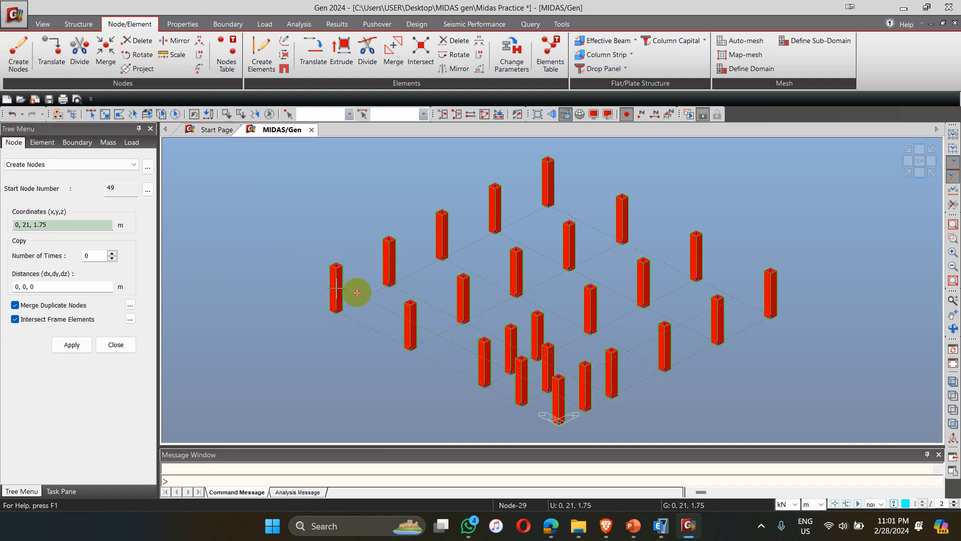
{"action": "left_click", "coordinate": [104, 115]}
{"action": "left_click_drag", "start_coordinate": [317, 257], "coordinate": [350, 299]}
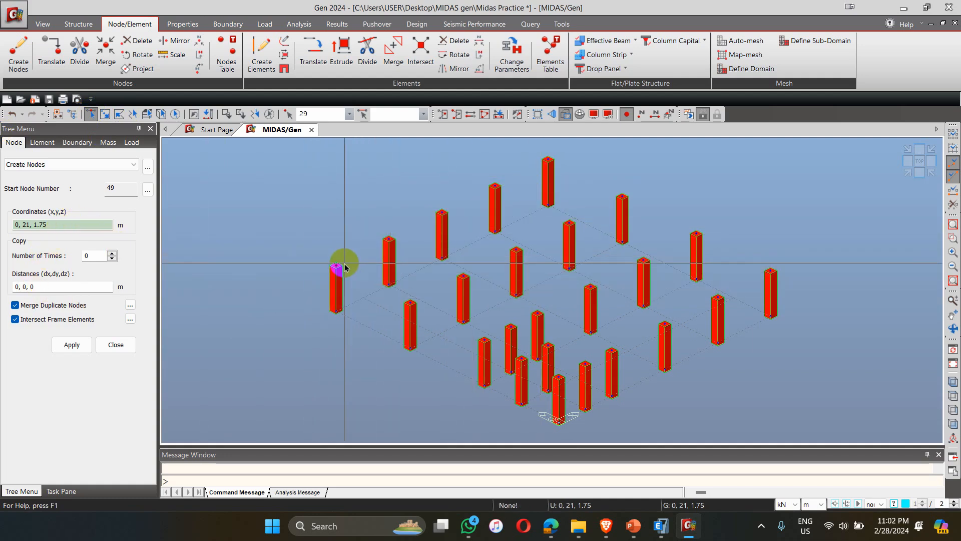
{"action": "left_click", "coordinate": [65, 166]}
{"action": "left_click", "coordinate": [44, 190]}
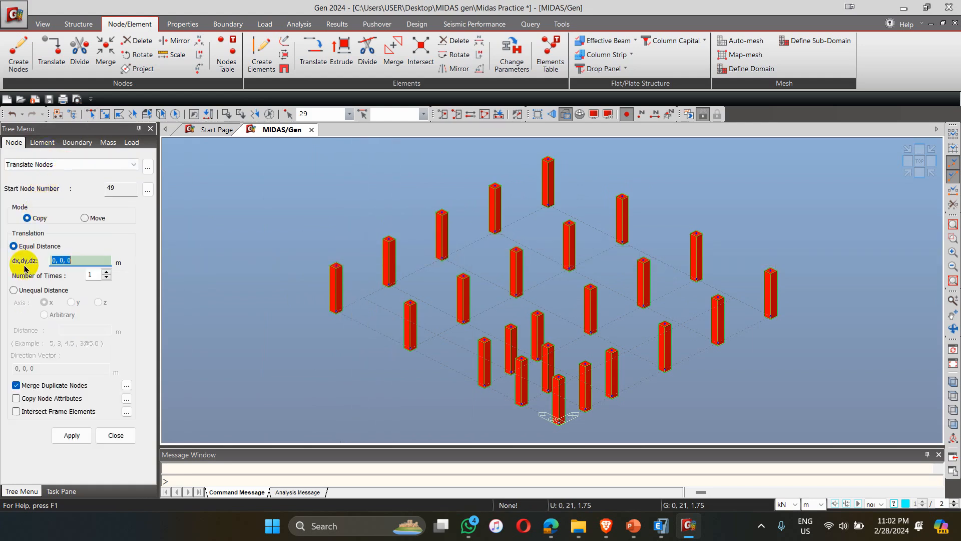
{"action": "left_click", "coordinate": [58, 261]}
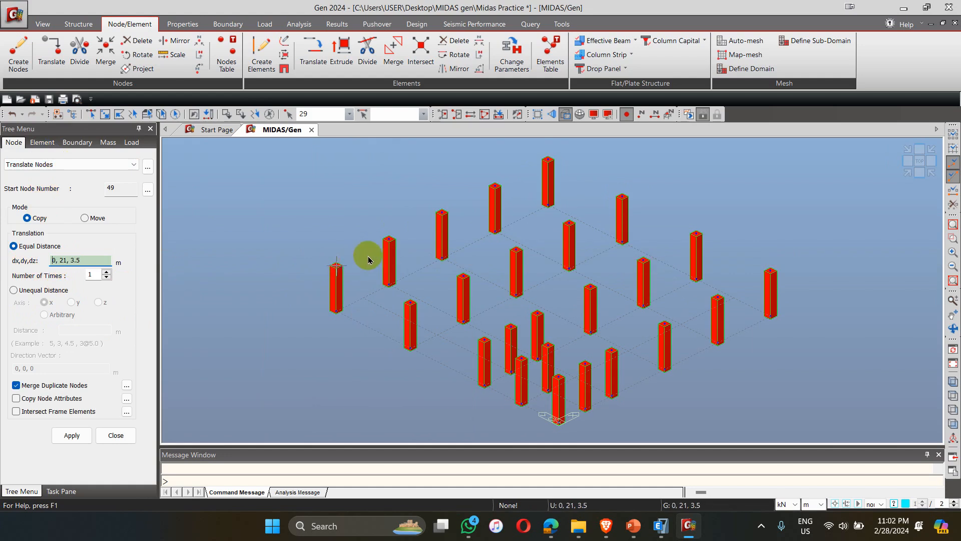
{"action": "left_click_drag", "start_coordinate": [110, 260], "coordinate": [40, 264]}
{"action": "type", "text": "5,"}
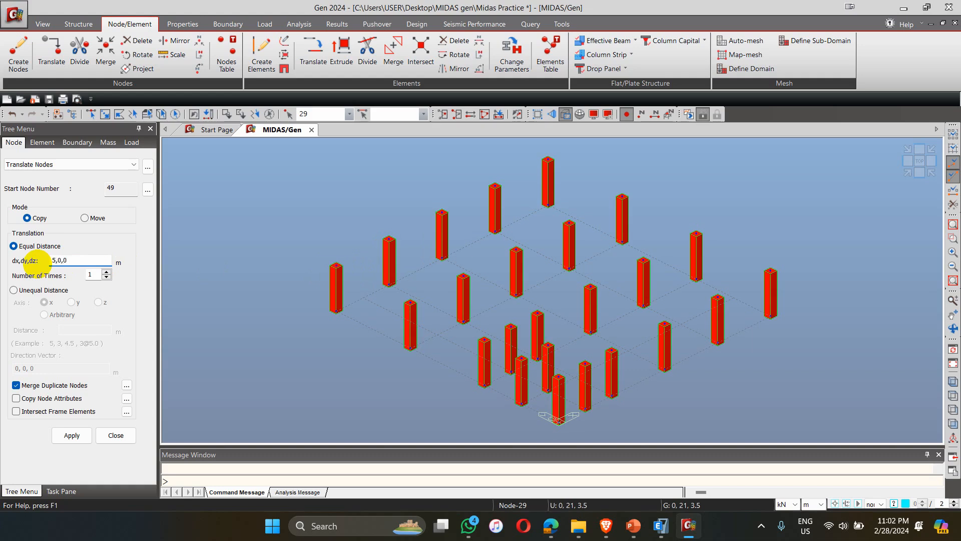
{"action": "type", "text": "0,0"}
{"action": "left_click", "coordinate": [75, 435]}
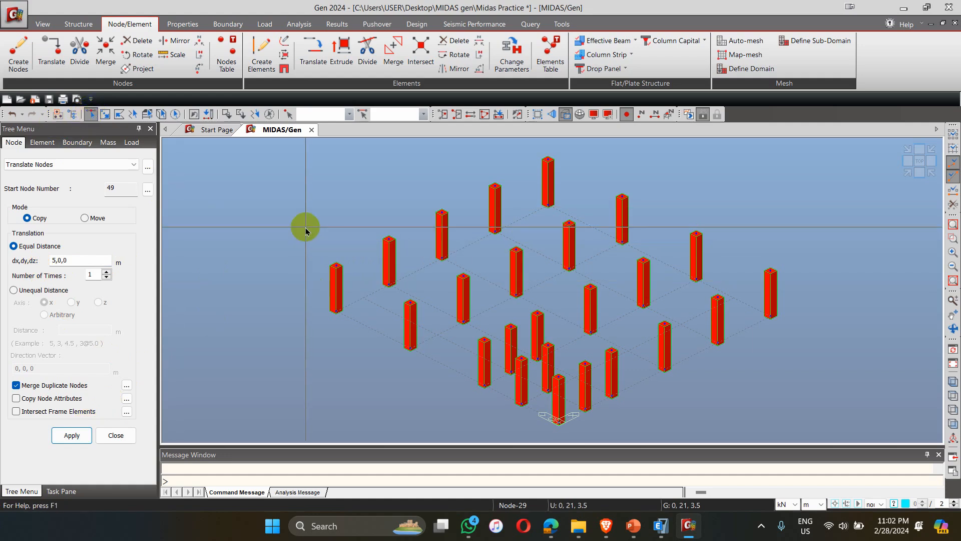
{"action": "left_click", "coordinate": [74, 436]}
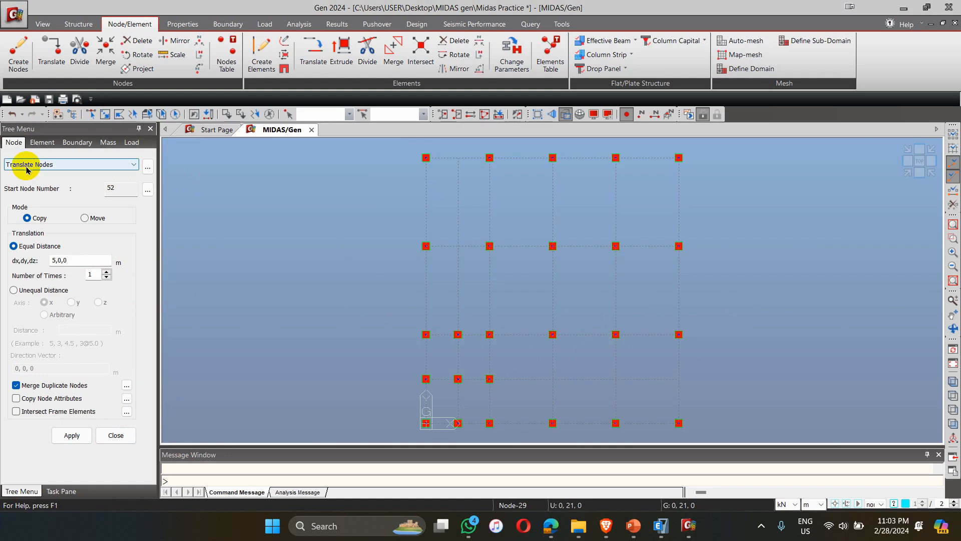
Set up Extrude Elements for the top node of the corner column at 0, 21, 3.5, with translation 5, 0, 0 m repeated 4 times.
{"action": "left_click", "coordinate": [314, 50]}
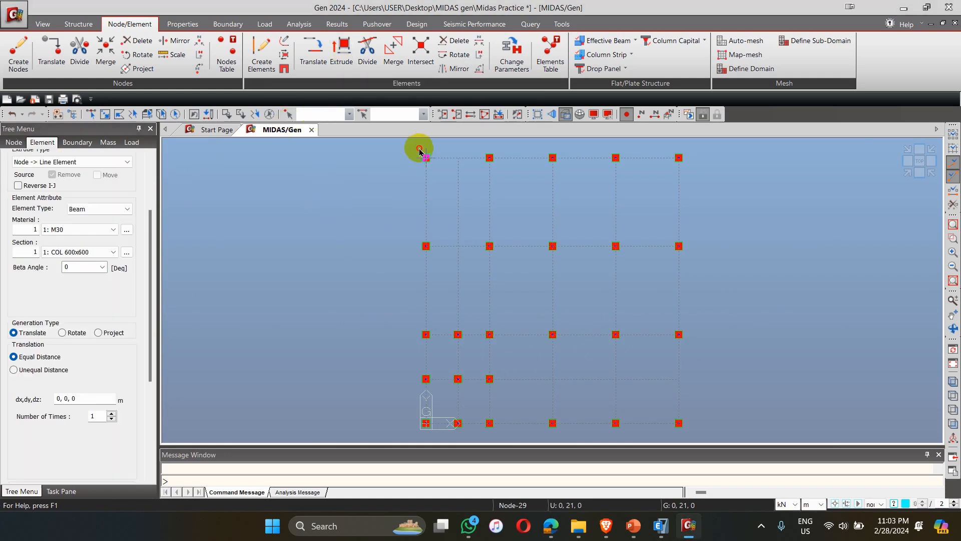
{"action": "left_click", "coordinate": [92, 115]}
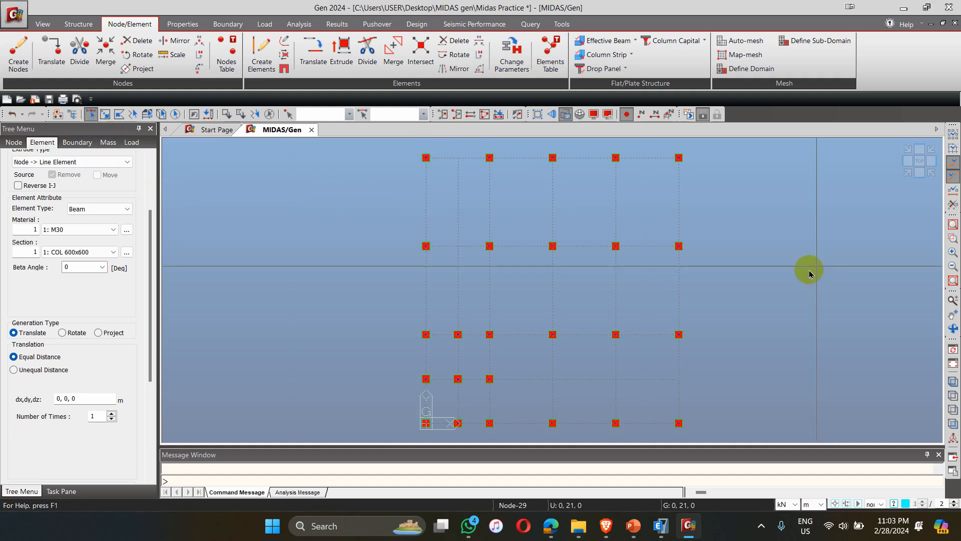
{"action": "left_click", "coordinate": [907, 175]}
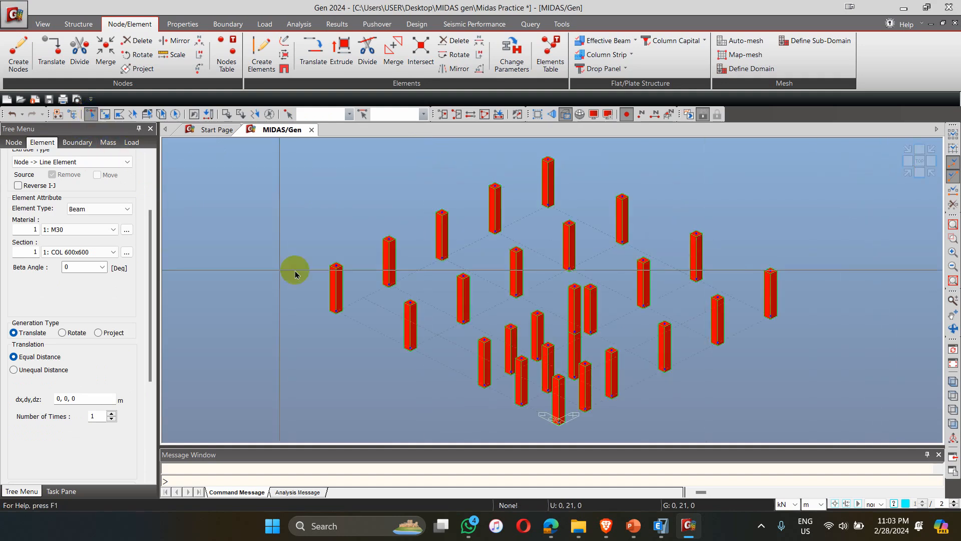
{"action": "left_click", "coordinate": [336, 264]}
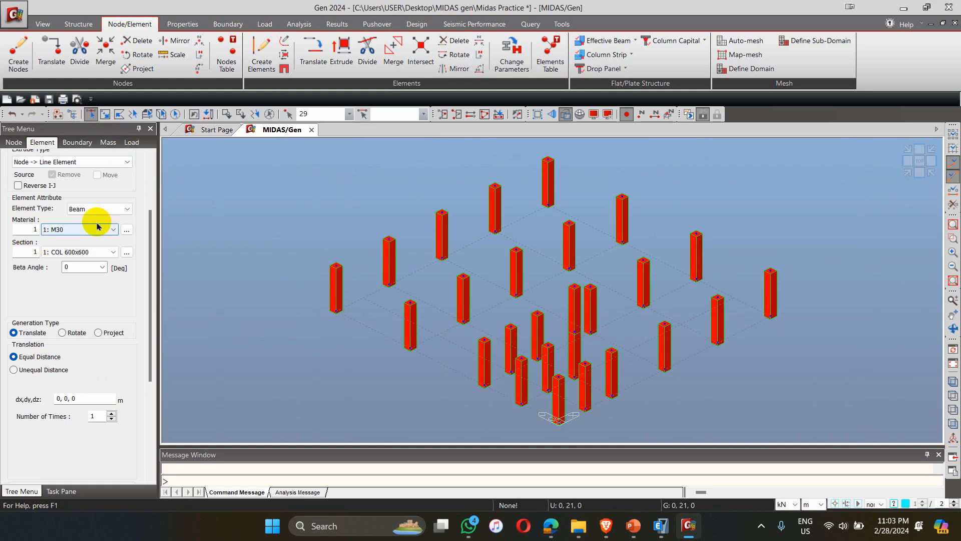
{"action": "left_click_drag", "start_coordinate": [148, 268], "coordinate": [144, 198]}
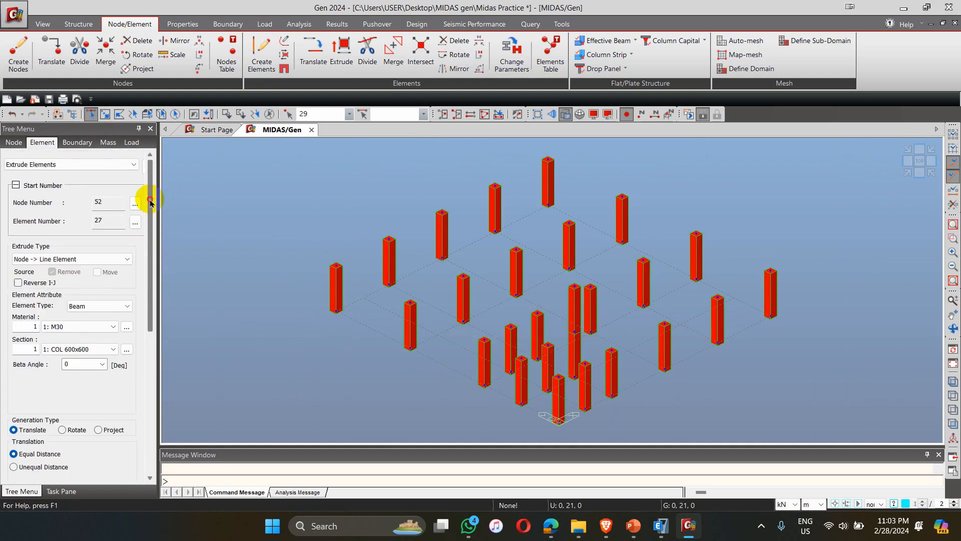
{"action": "left_click_drag", "start_coordinate": [145, 317], "coordinate": [150, 370]}
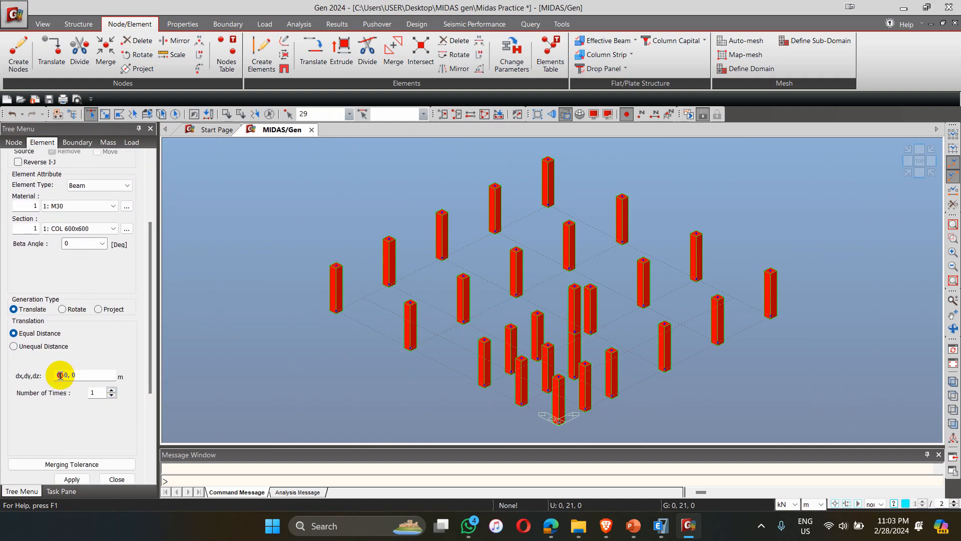
{"action": "double_click", "coordinate": [60, 375]}
{"action": "type", "text": "5"}
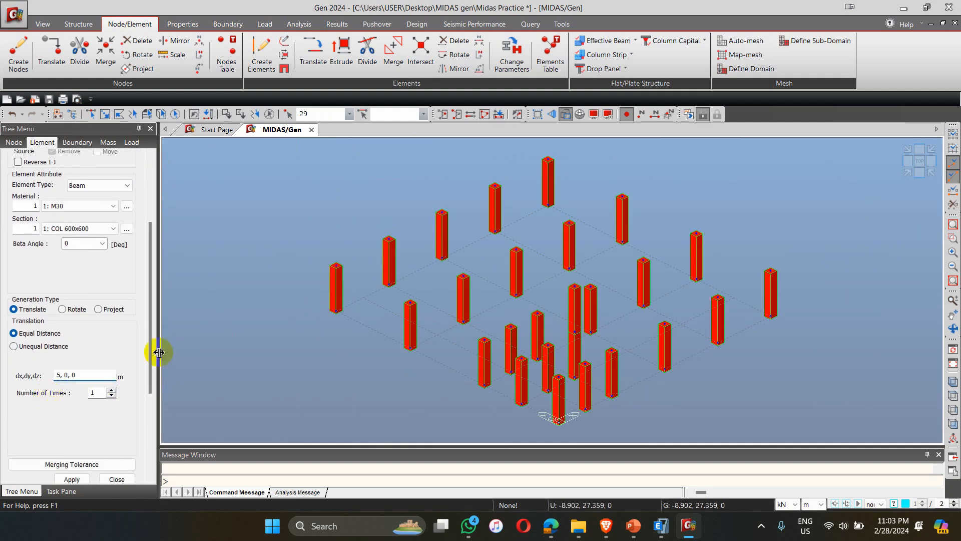
{"action": "left_click_drag", "start_coordinate": [150, 371], "coordinate": [149, 423]}
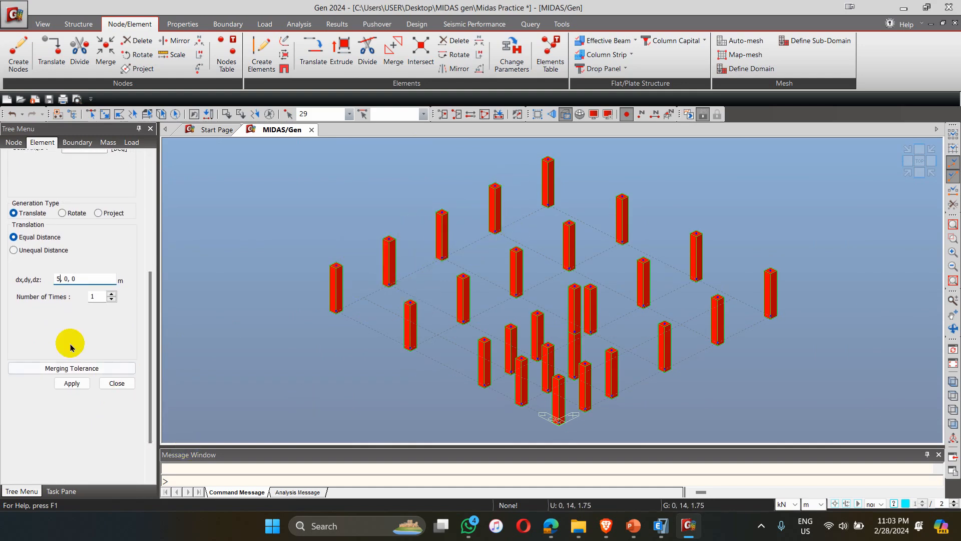
{"action": "left_click_drag", "start_coordinate": [102, 298], "coordinate": [68, 300]}
{"action": "type", "text": "4"}
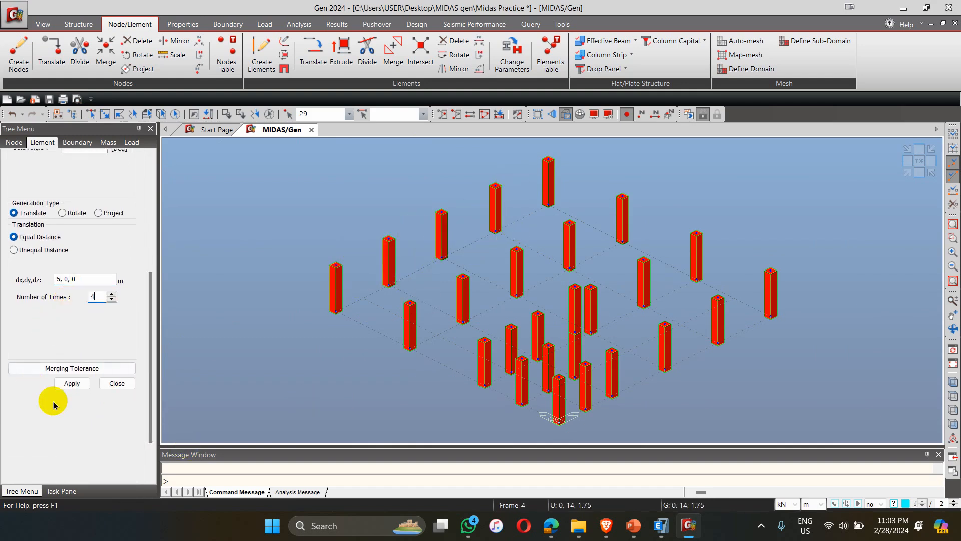
Try extruding the corner node with the COL 600x600 section, and undo the extrusion.
{"action": "left_click", "coordinate": [64, 384]}
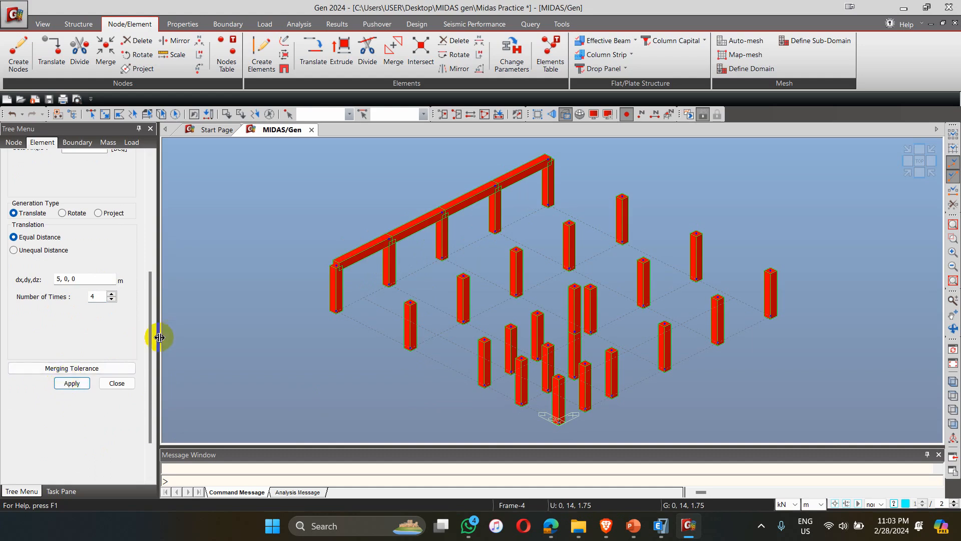
{"action": "left_click_drag", "start_coordinate": [150, 343], "coordinate": [151, 288]}
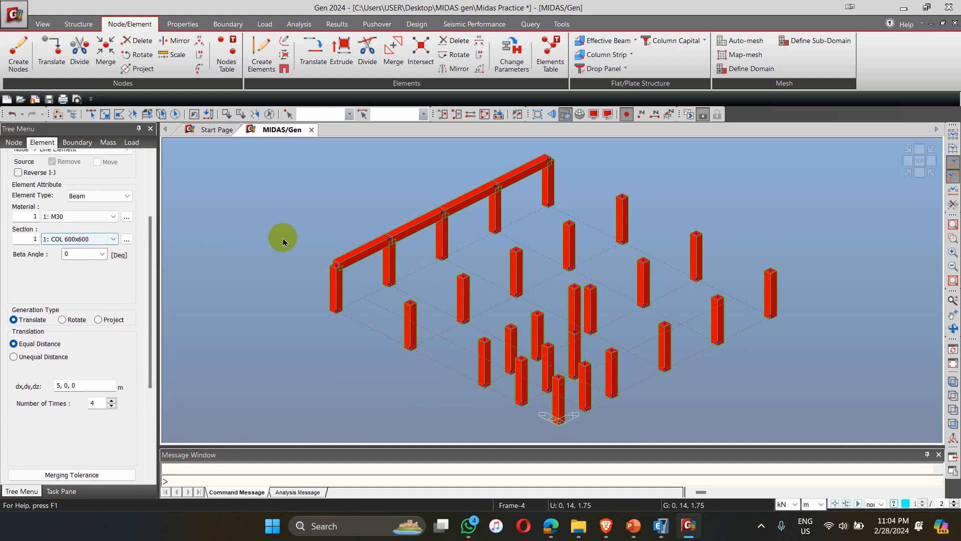
{"action": "left_click", "coordinate": [14, 114]}
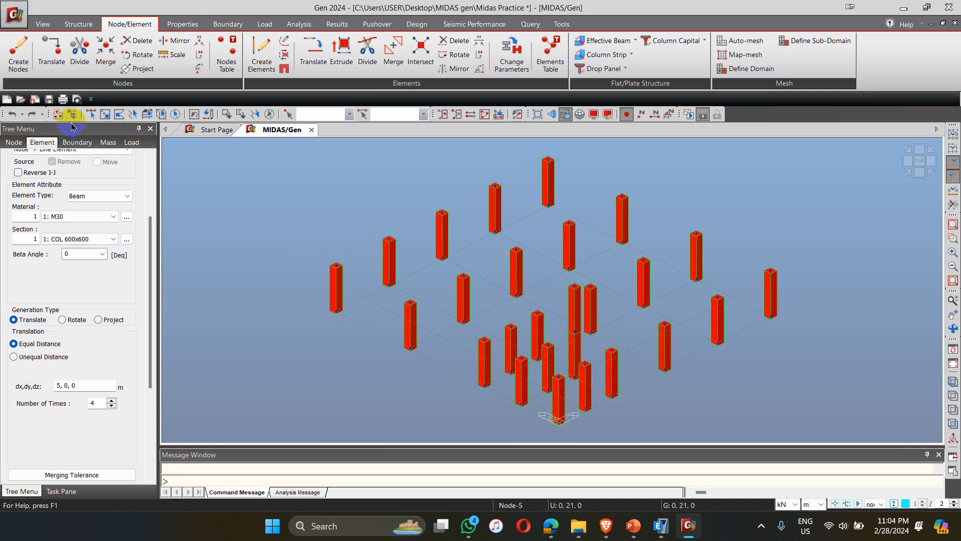
Reselect the corner column's top node and extrude it into a row of beams along y = 21 m with section BEAM 400x700.
{"action": "left_click", "coordinate": [92, 114]}
{"action": "left_click", "coordinate": [336, 288]}
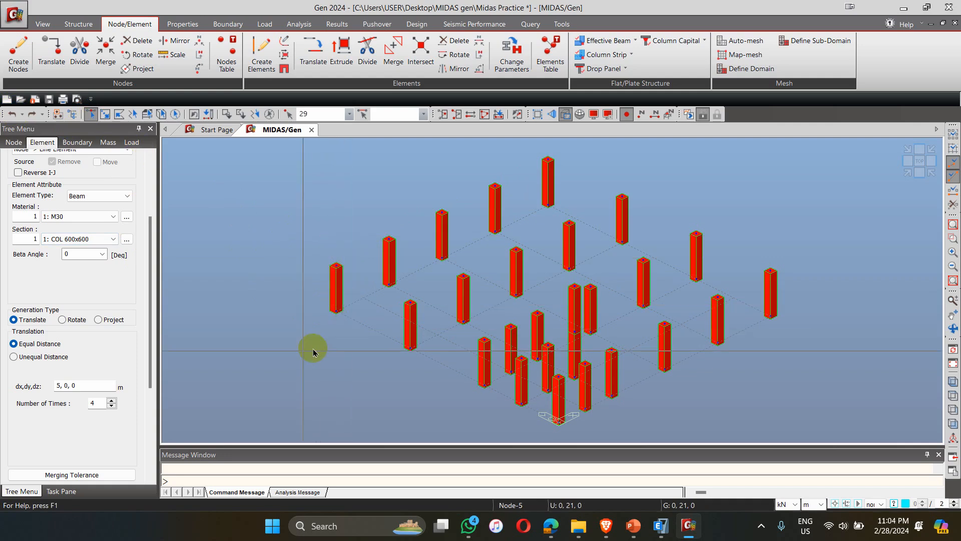
{"action": "left_click", "coordinate": [78, 241]}
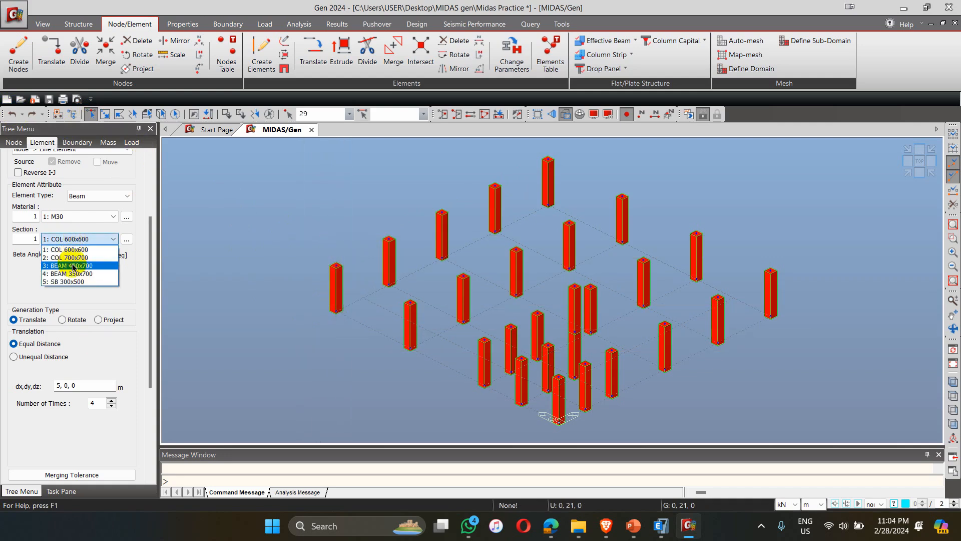
{"action": "left_click", "coordinate": [73, 266]}
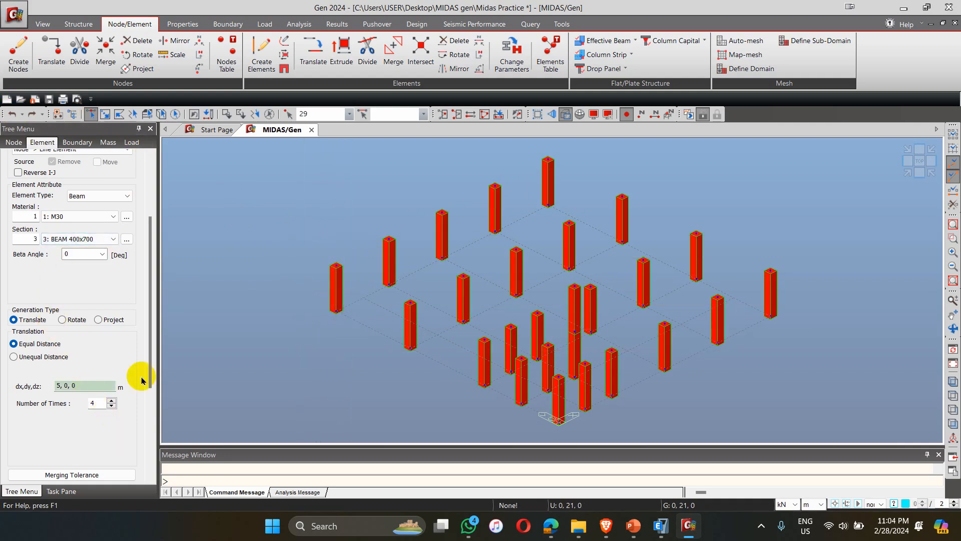
{"action": "left_click_drag", "start_coordinate": [152, 358], "coordinate": [133, 421]}
{"action": "left_click", "coordinate": [72, 394]}
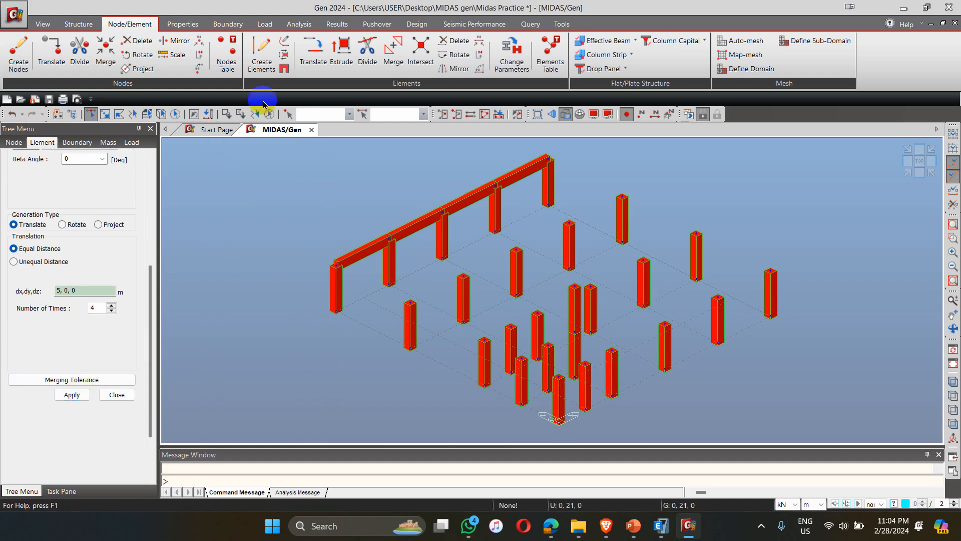
Create BEAM 400x700 elements between the column tops along y = 14 m, from x = 0 to x = 20 m.
{"action": "left_click", "coordinate": [262, 63]}
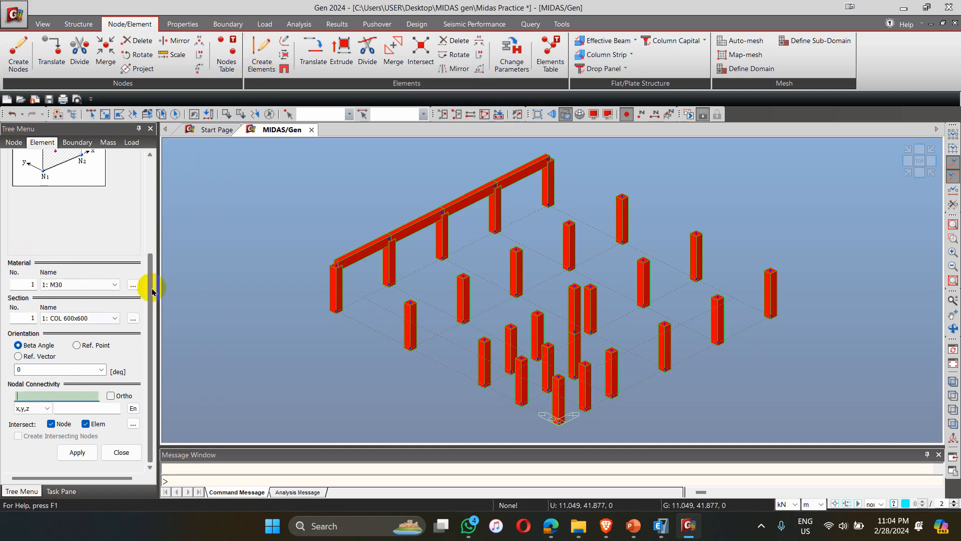
{"action": "left_click_drag", "start_coordinate": [150, 279], "coordinate": [156, 188]}
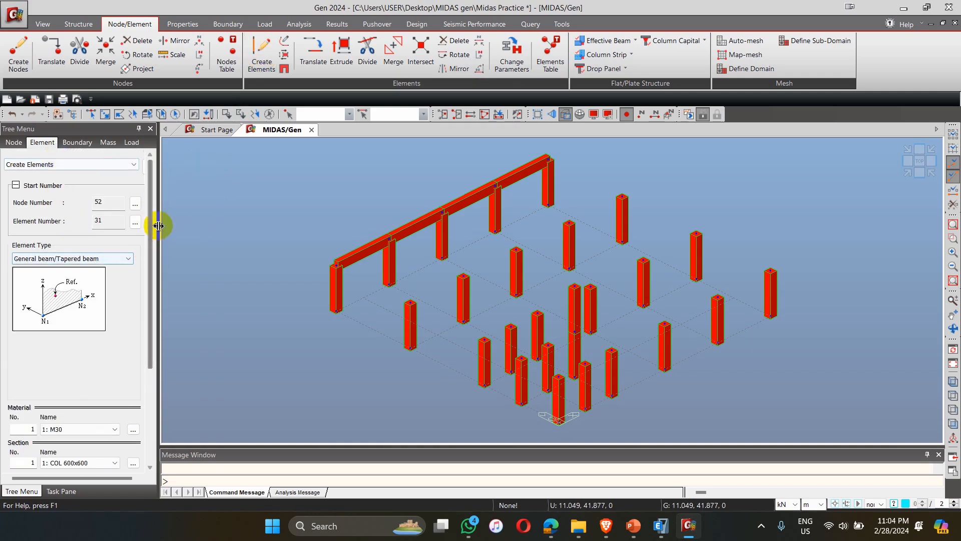
{"action": "scroll", "coordinate": [141, 358], "scroll_direction": "down", "scroll_amount": 3}
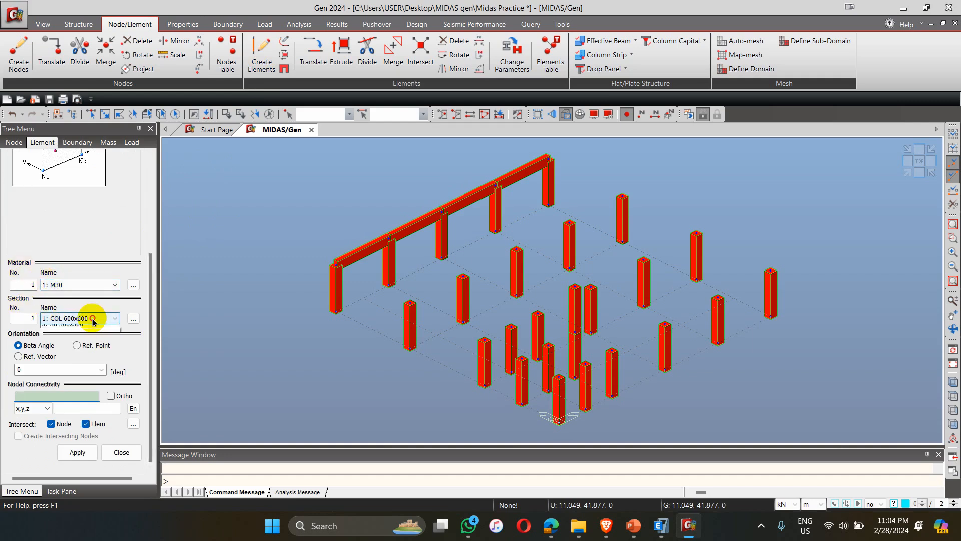
{"action": "left_click", "coordinate": [75, 340]}
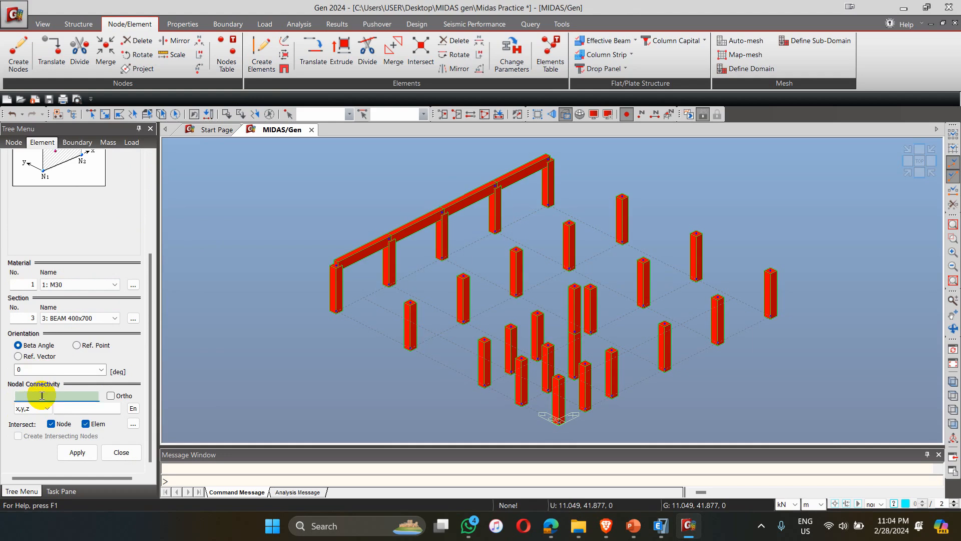
{"action": "left_click", "coordinate": [412, 304]}
{"action": "left_click", "coordinate": [462, 278]}
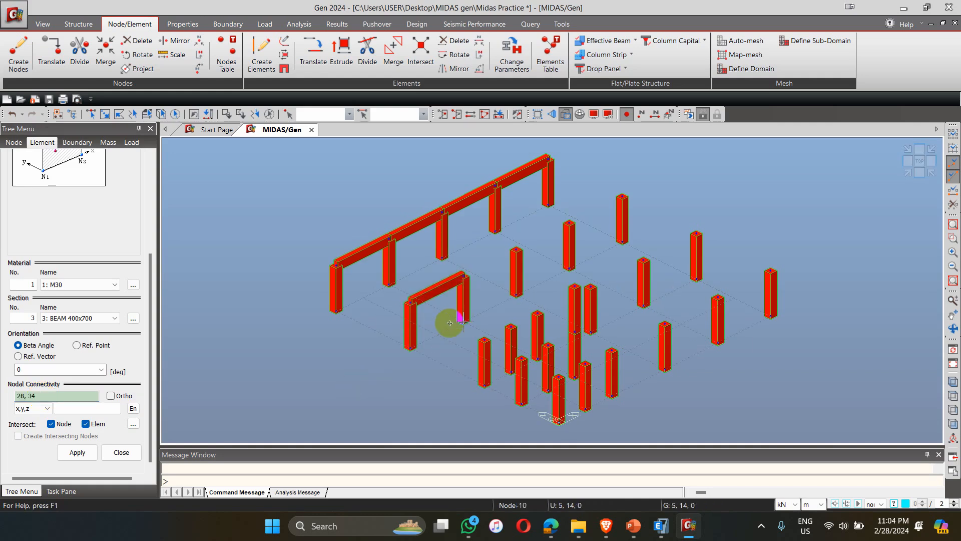
{"action": "left_click", "coordinate": [522, 255]}
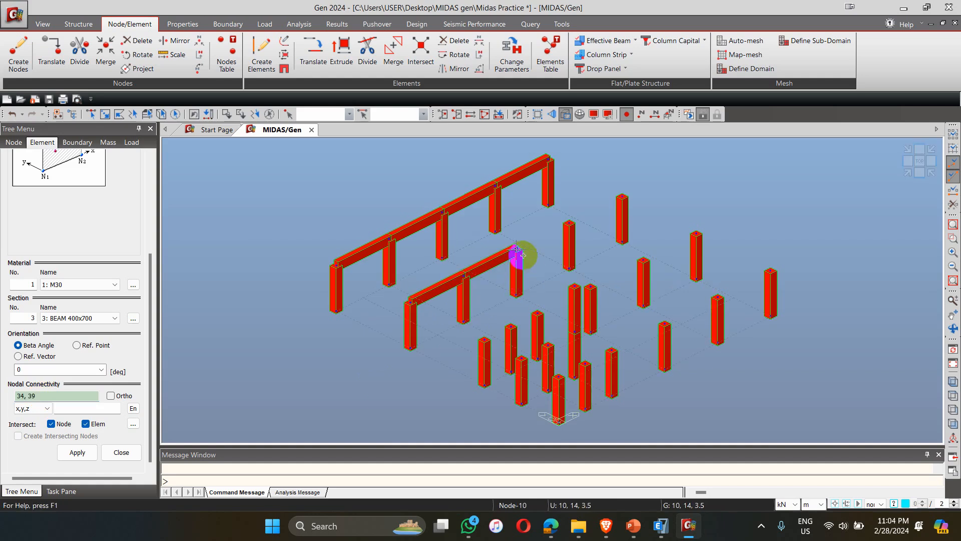
{"action": "left_click", "coordinate": [569, 222]}
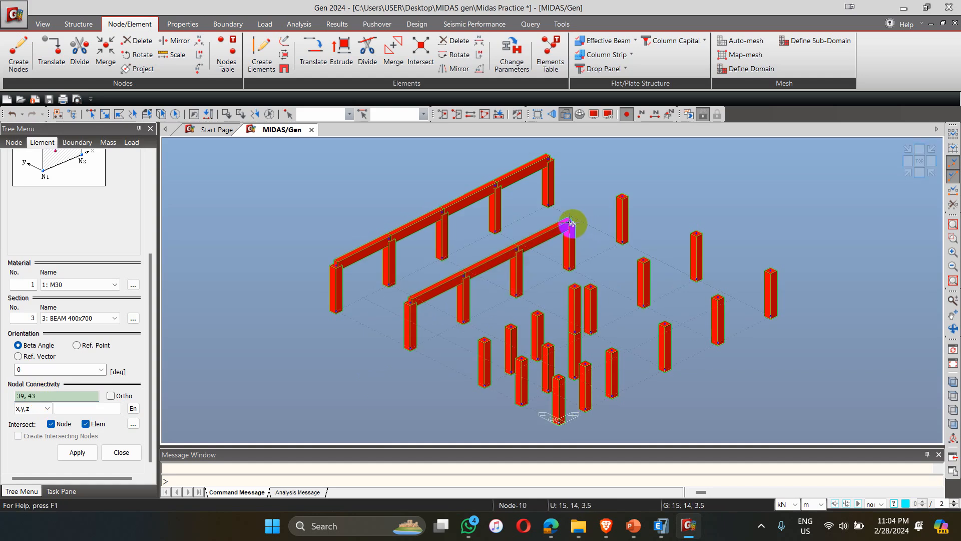
{"action": "left_click", "coordinate": [620, 200]}
Create beams between the column tops along the x = 20 m edge, from y = 21 m to y = 0.
{"action": "left_click", "coordinate": [551, 159]}
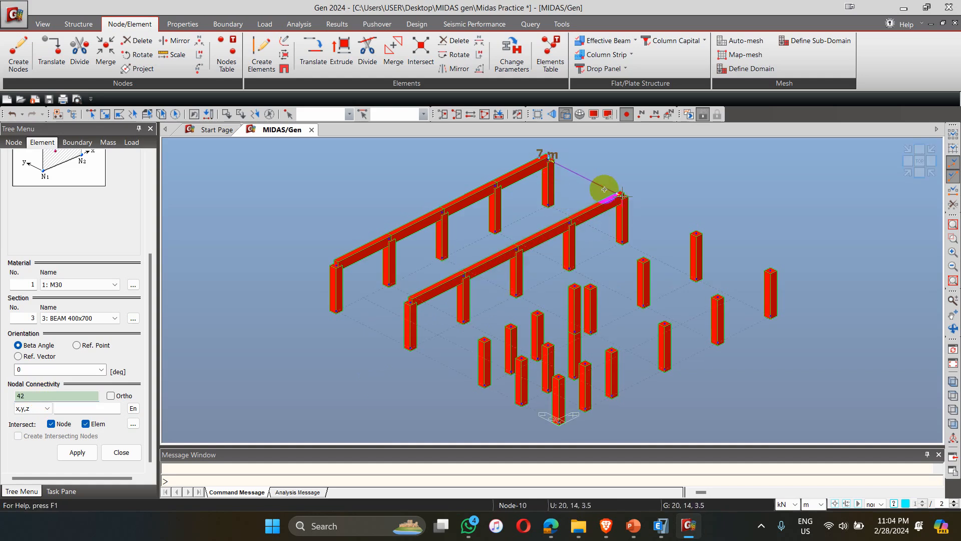
{"action": "left_click", "coordinate": [621, 195]}
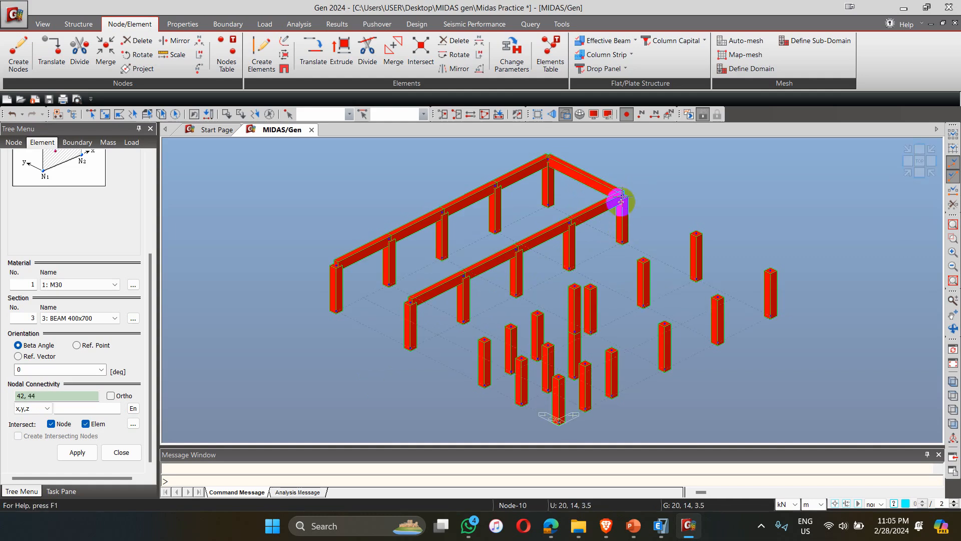
{"action": "left_click", "coordinate": [697, 233]}
{"action": "left_click", "coordinate": [771, 270]}
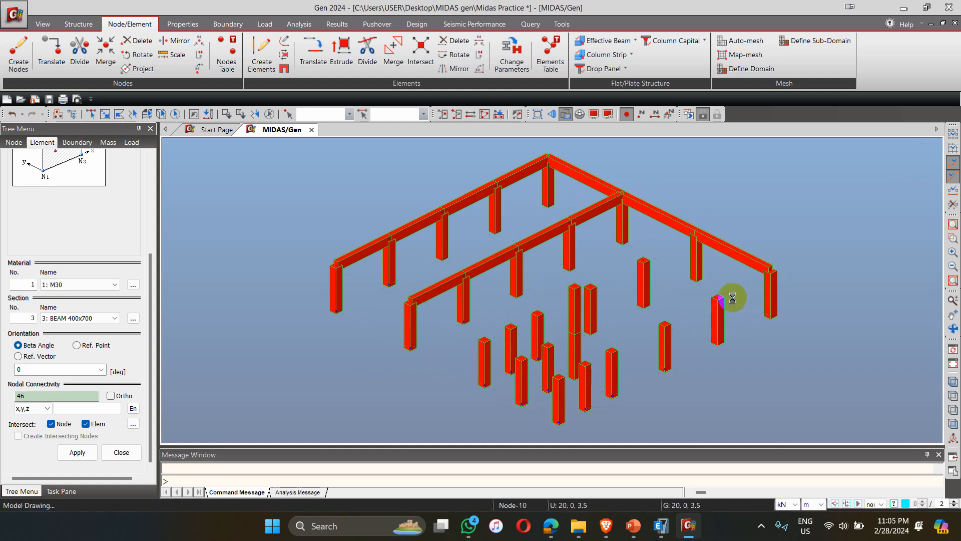
Create BEAM 400x700 elements between the column tops along the y = 0 edge, from x = 20 m to x = 0.
{"action": "left_click", "coordinate": [718, 297]}
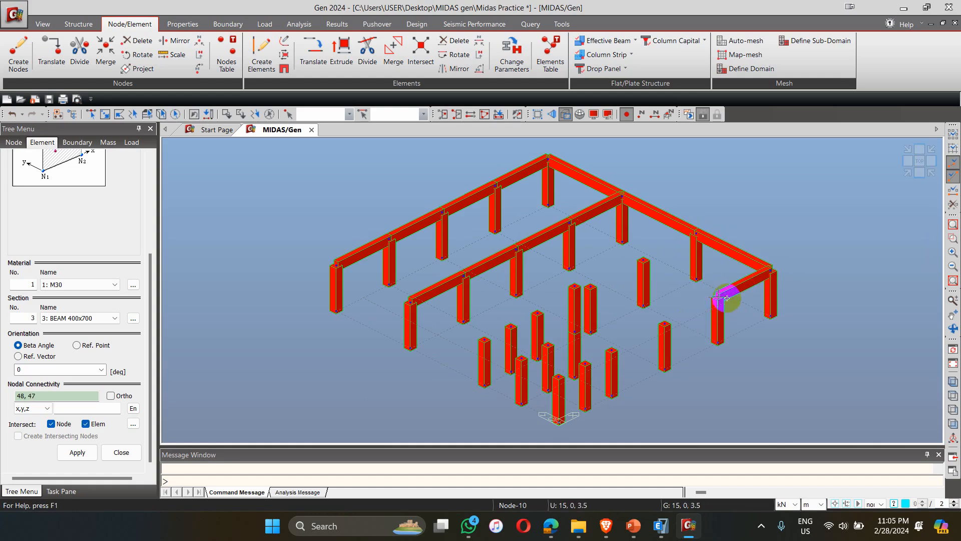
{"action": "left_click", "coordinate": [664, 324]}
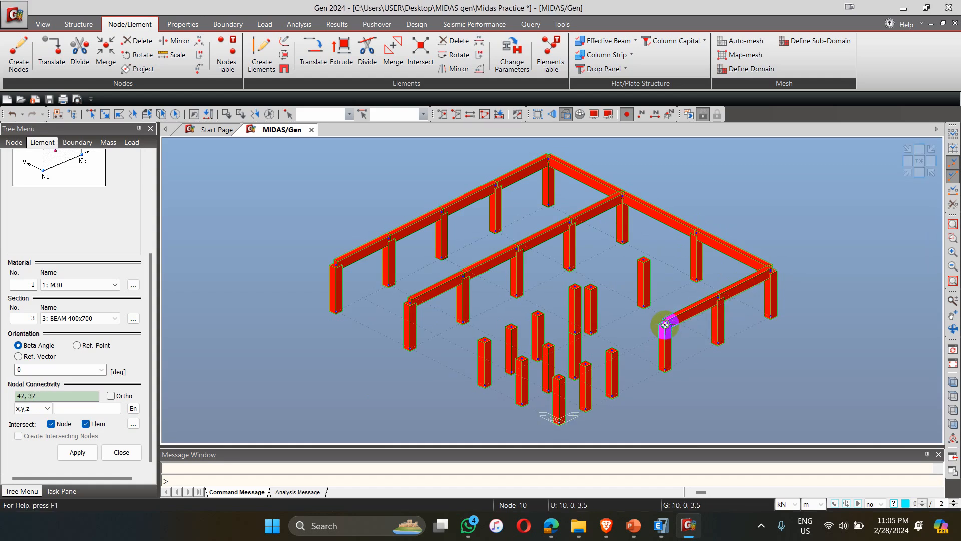
{"action": "left_click", "coordinate": [612, 352]}
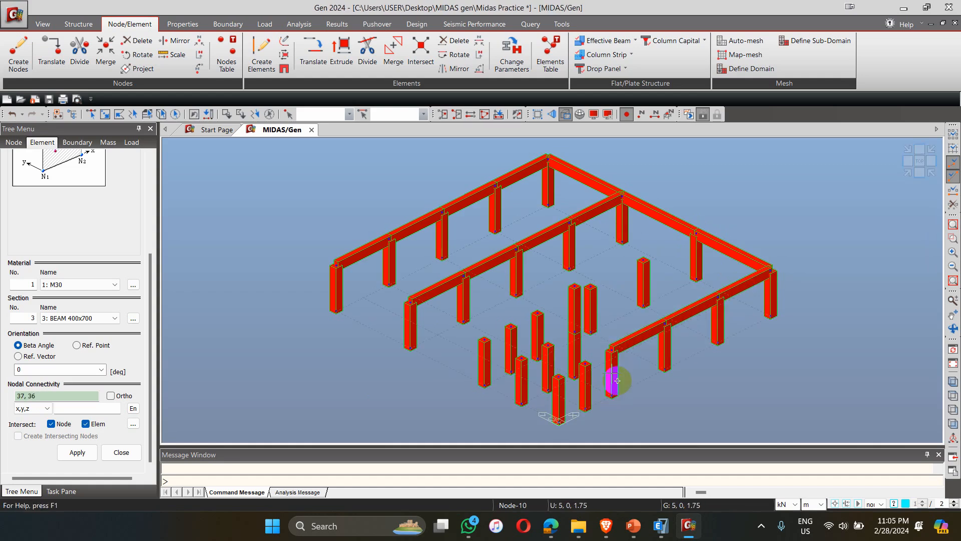
{"action": "left_click", "coordinate": [566, 377]}
Create beams between the main column tops along the x = 0 edge, from y = 0 to y = 21 m.
{"action": "left_click", "coordinate": [482, 347]}
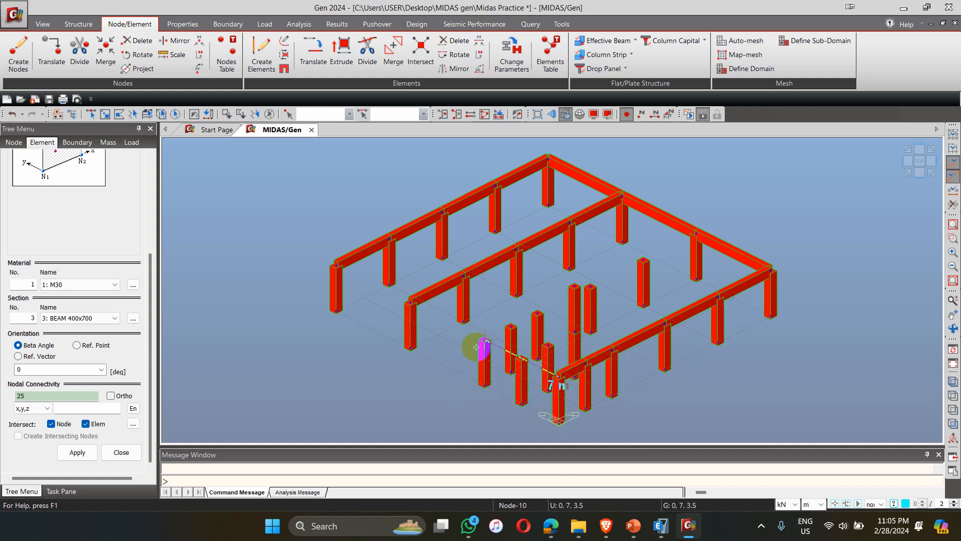
{"action": "left_click", "coordinate": [485, 341]}
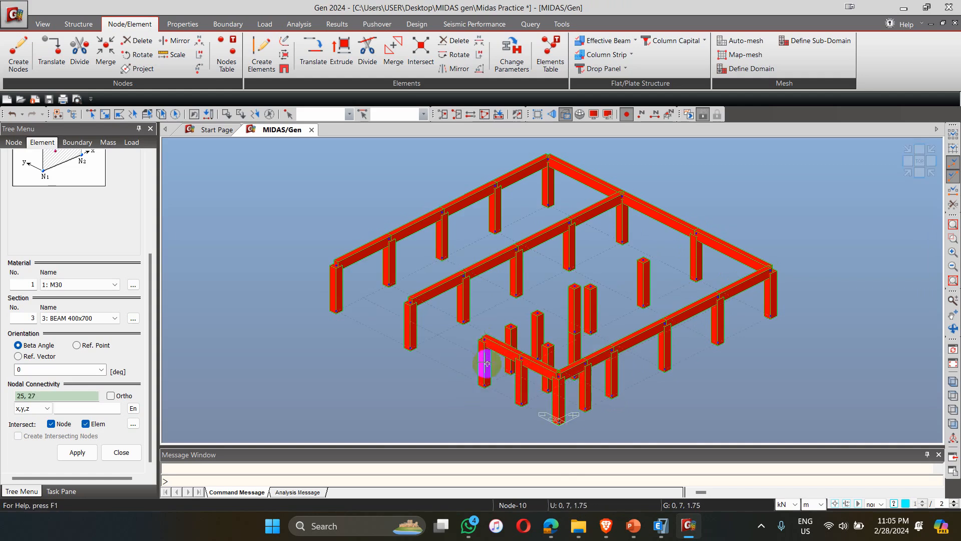
{"action": "left_click", "coordinate": [410, 301]}
{"action": "left_click", "coordinate": [337, 264]}
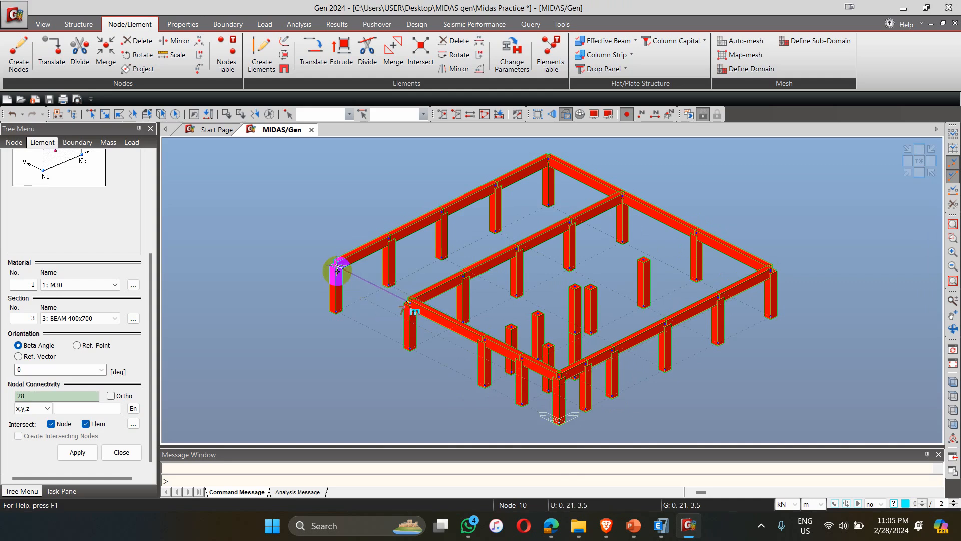
Create cross beams from y = 21 m to y = 14 m between the column tops at x = 5, 10 and 15 m.
{"action": "left_click", "coordinate": [393, 240]}
{"action": "left_click", "coordinate": [438, 279]}
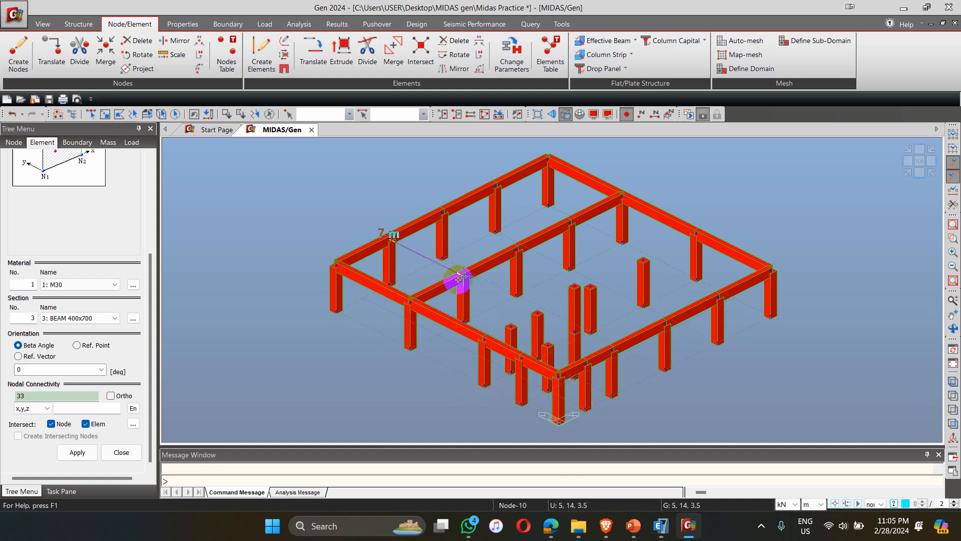
{"action": "left_click", "coordinate": [462, 274]}
{"action": "left_click", "coordinate": [446, 210]}
{"action": "left_click", "coordinate": [517, 250]}
{"action": "left_click", "coordinate": [495, 183]}
{"action": "left_click", "coordinate": [570, 219]}
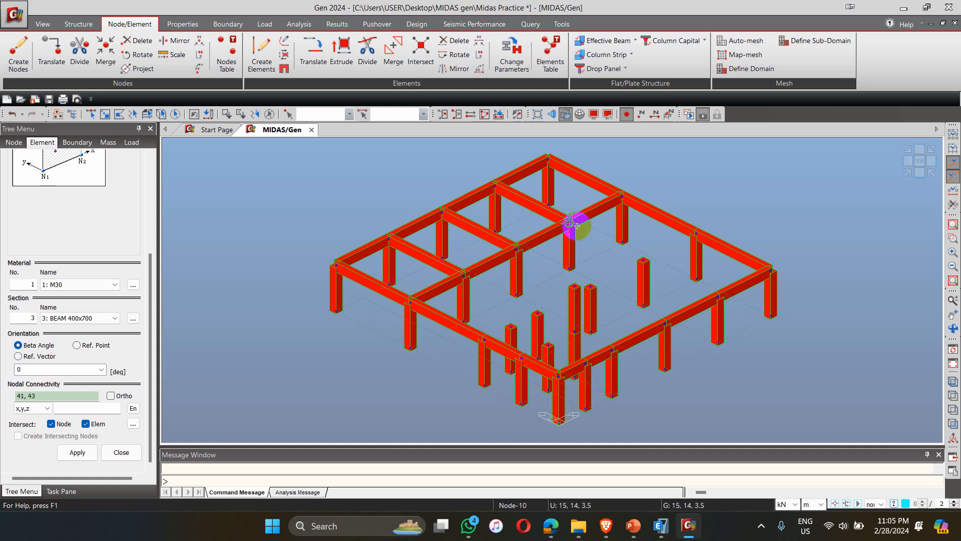
Continue the cross beams at x = 15, 5 and 10 m from y = 14 m through y = 7 m to y = 0.
{"action": "left_click", "coordinate": [644, 266]}
{"action": "left_click", "coordinate": [717, 295]}
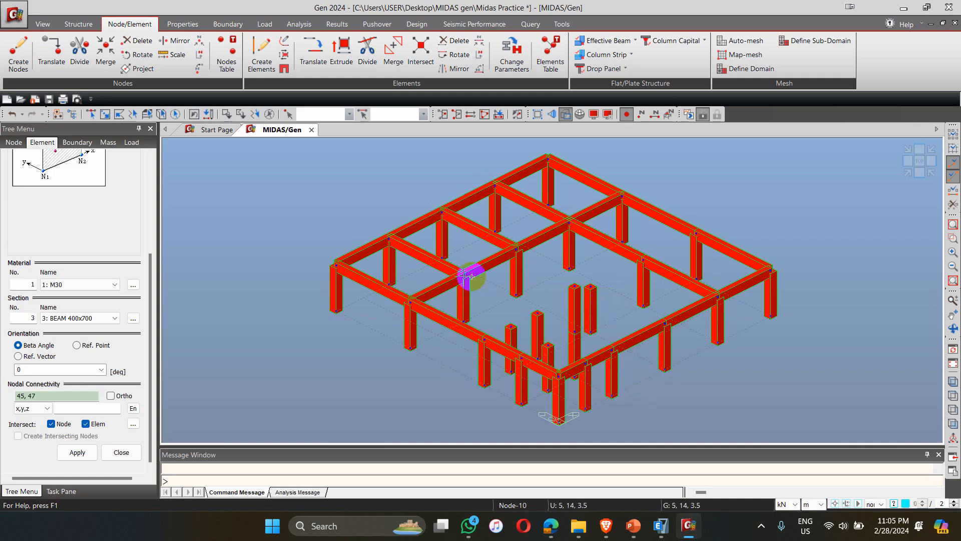
{"action": "left_click", "coordinate": [538, 312]}
{"action": "left_click", "coordinate": [603, 373]}
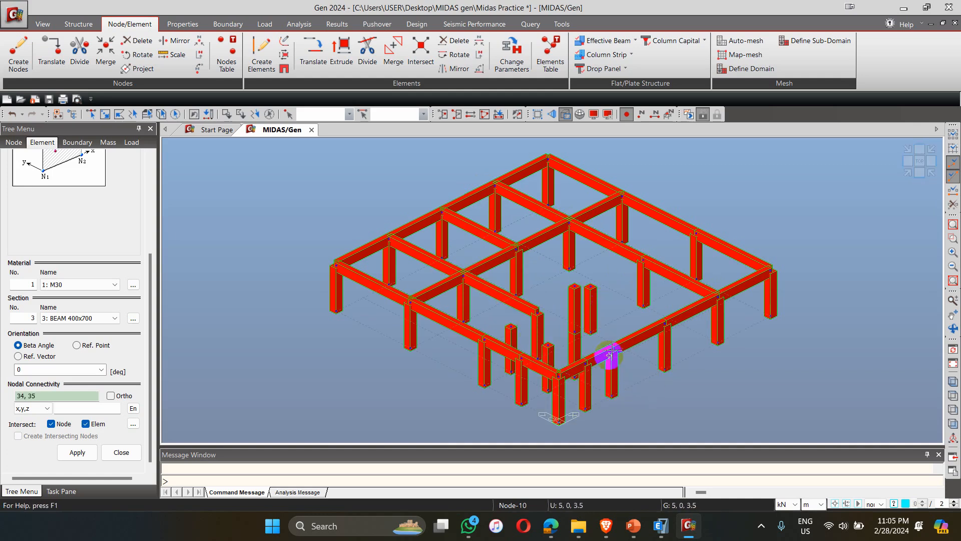
{"action": "left_click", "coordinate": [542, 313]}
{"action": "left_click", "coordinate": [615, 349]}
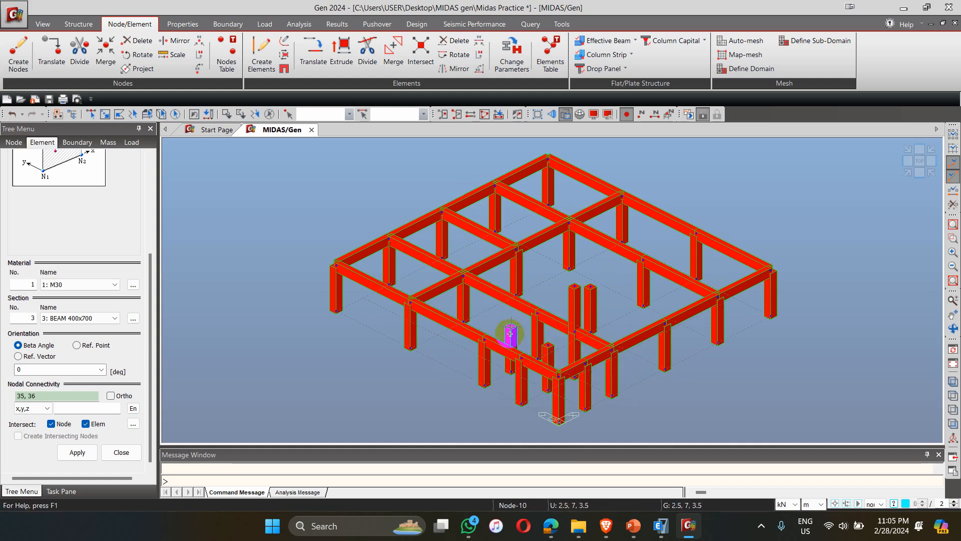
{"action": "left_click", "coordinate": [523, 268]}
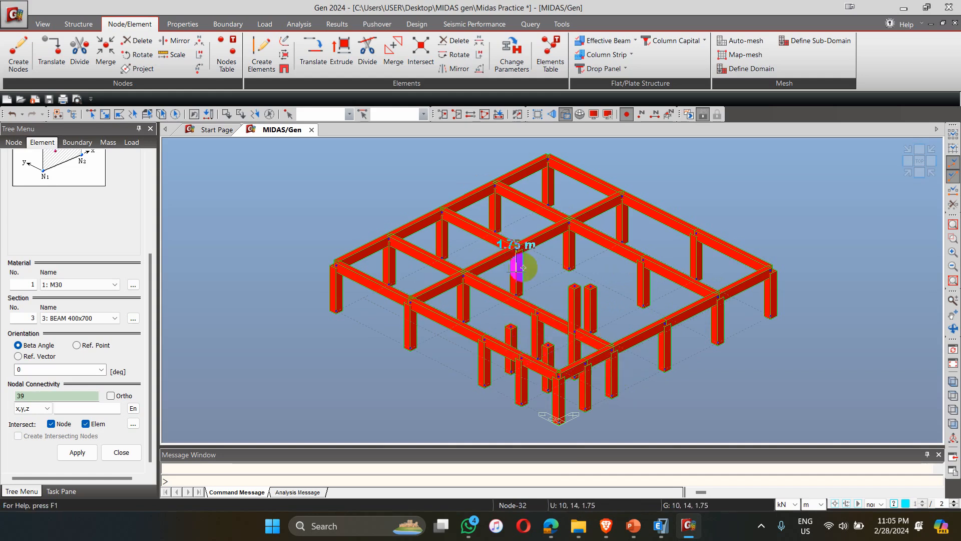
{"action": "left_click", "coordinate": [591, 287]}
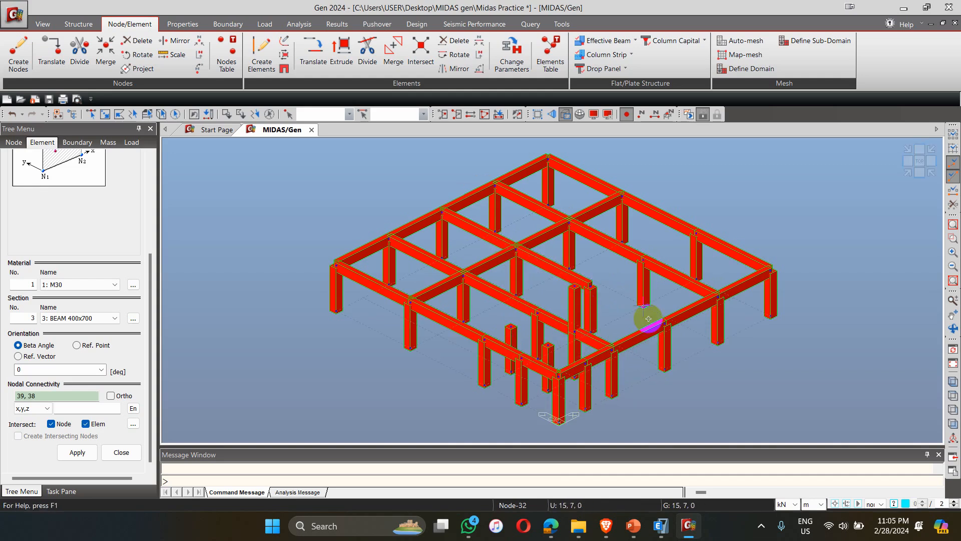
{"action": "left_click", "coordinate": [651, 339]}
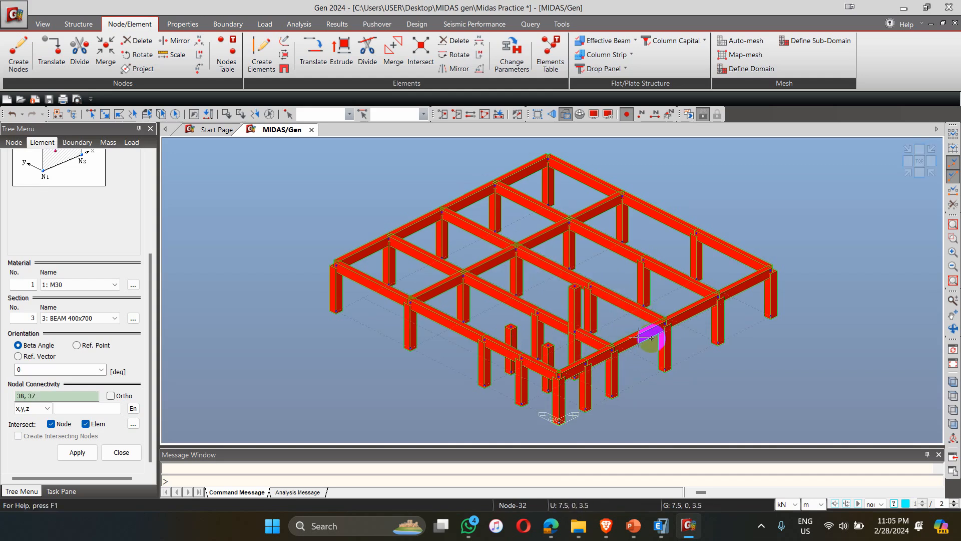
Create beams between the column tops along y = 7 m, from x = 20 m to x = 0.
{"action": "left_click", "coordinate": [707, 234]}
{"action": "left_click", "coordinate": [643, 257]}
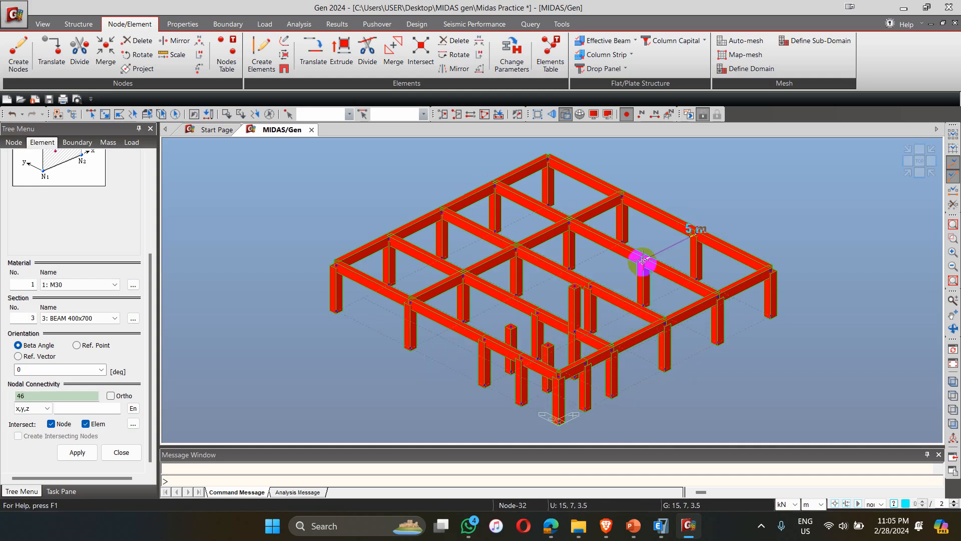
{"action": "left_click", "coordinate": [593, 287]}
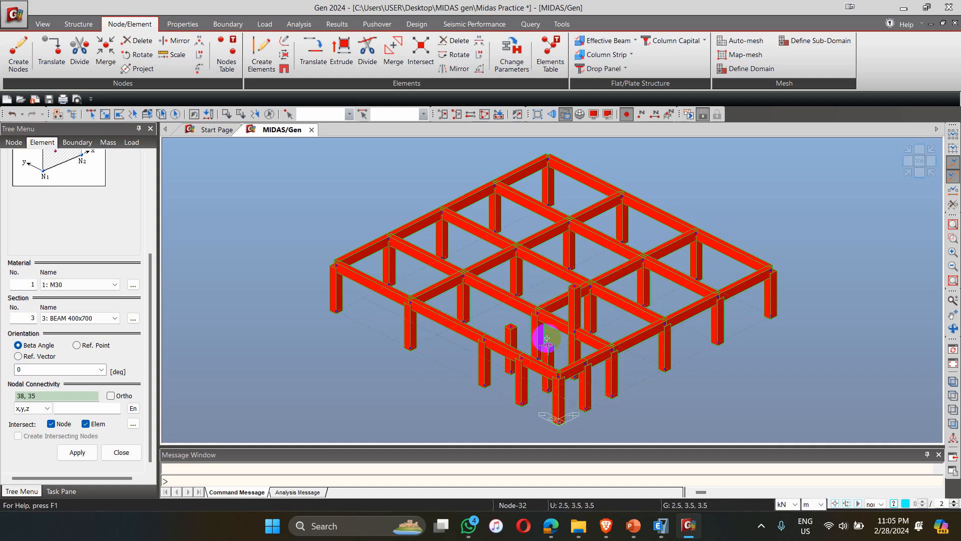
{"action": "left_click", "coordinate": [538, 313]}
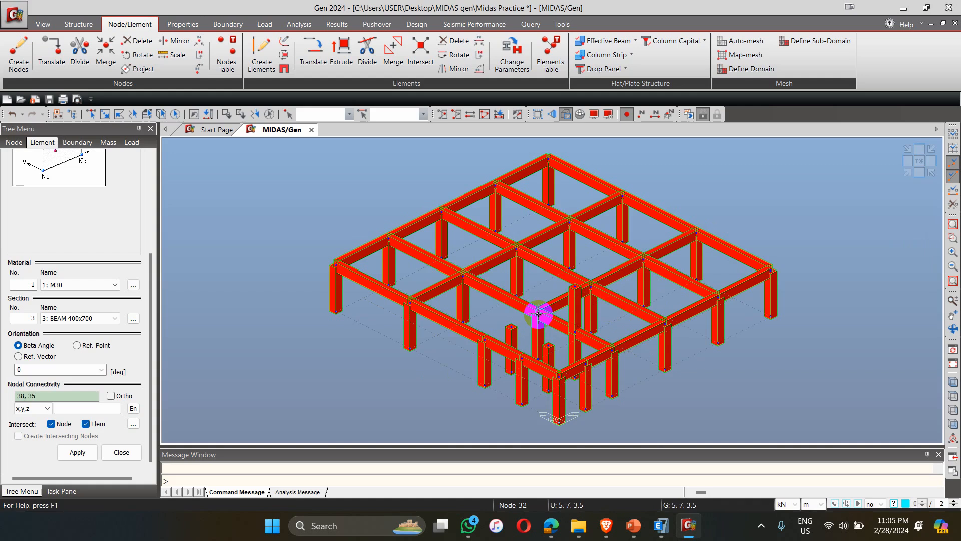
{"action": "left_click", "coordinate": [485, 338]}
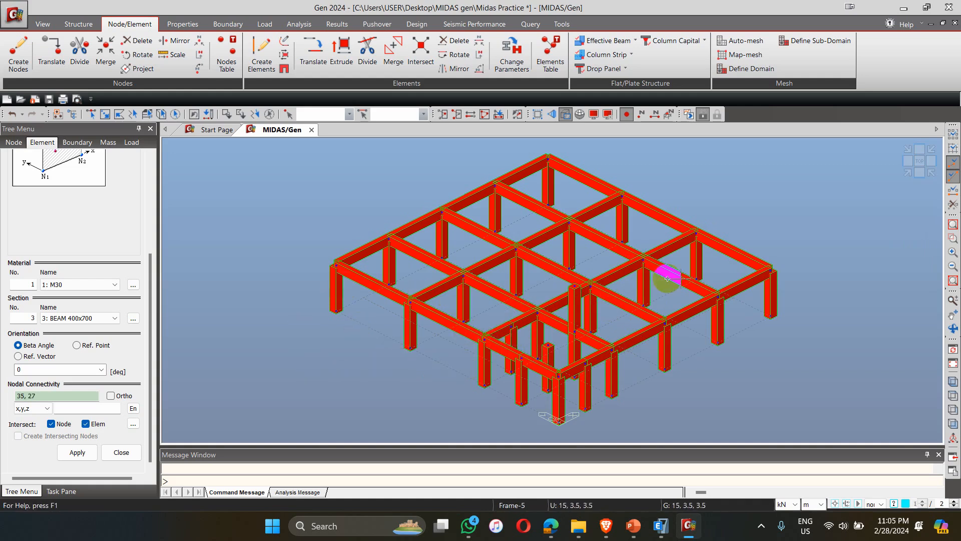
Delete the stray second-storey column at x = 5 m, y = 3.5 m together with its top node at z = 7 m.
{"action": "left_click", "coordinate": [931, 172]}
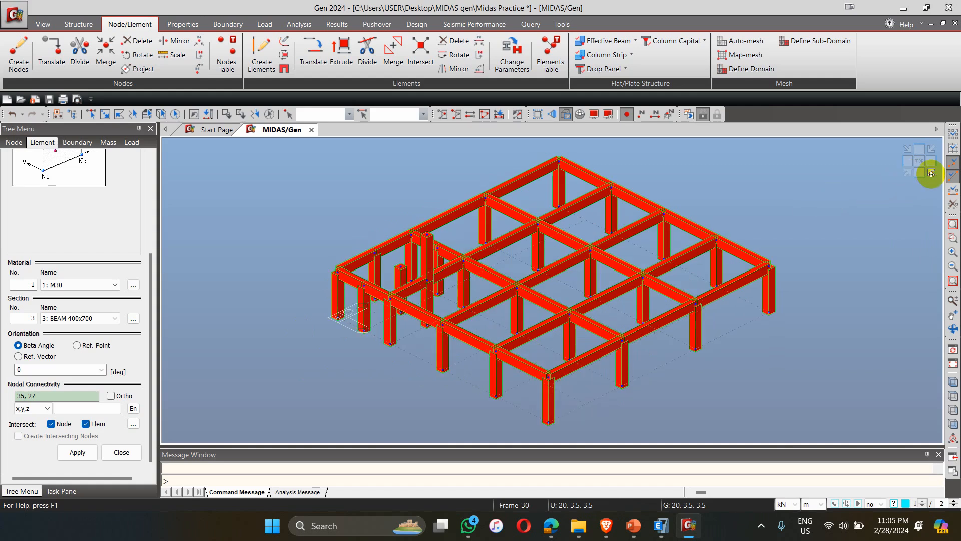
{"action": "left_click", "coordinate": [931, 172]}
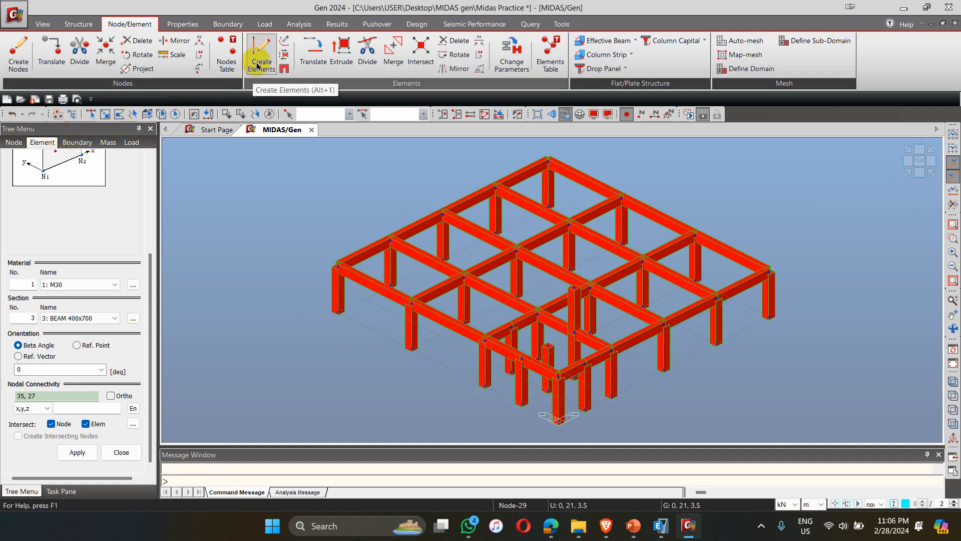
{"action": "scroll", "coordinate": [152, 271], "scroll_direction": "up", "scroll_amount": 1}
{"action": "left_click_drag", "start_coordinate": [152, 271], "coordinate": [152, 181]}
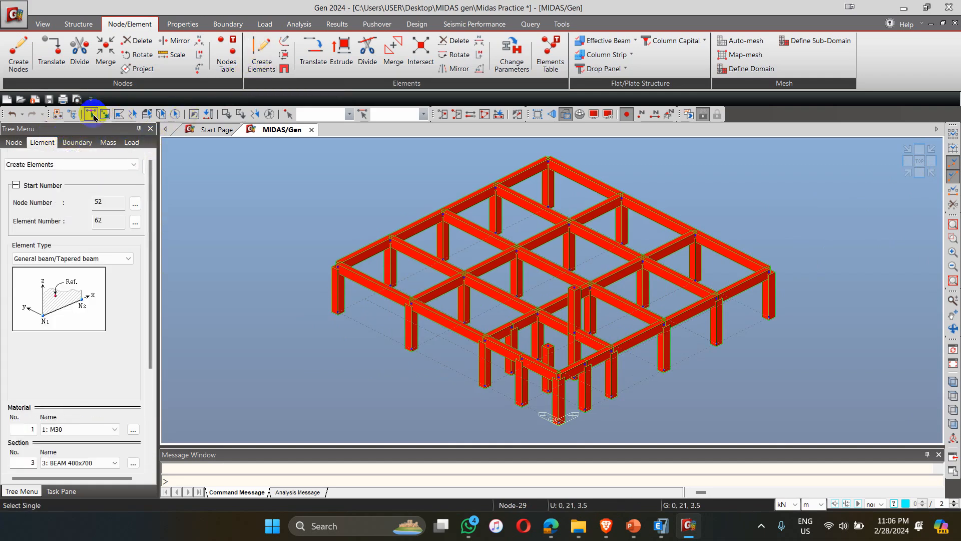
{"action": "left_click", "coordinate": [64, 165]}
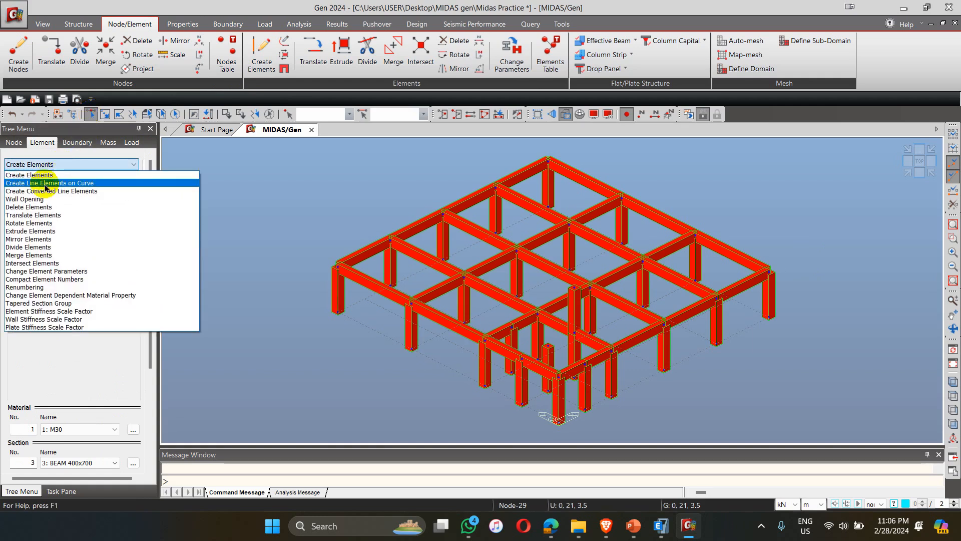
{"action": "left_click", "coordinate": [41, 207]}
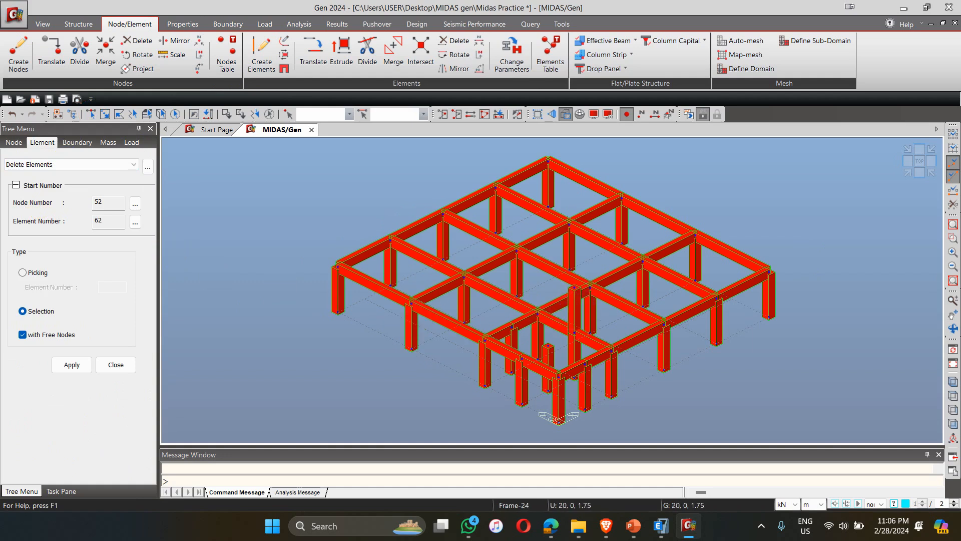
{"action": "left_click", "coordinate": [920, 176]}
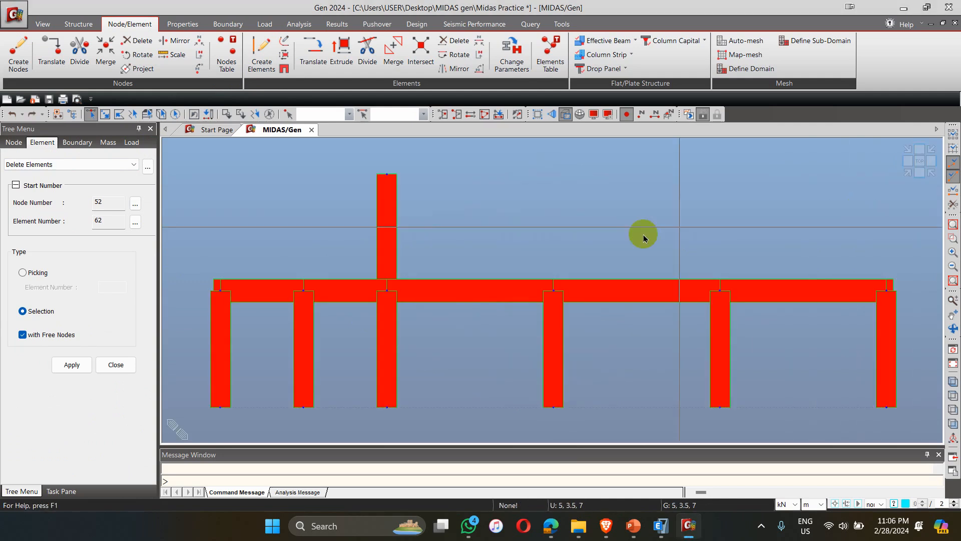
{"action": "left_click", "coordinate": [91, 115]}
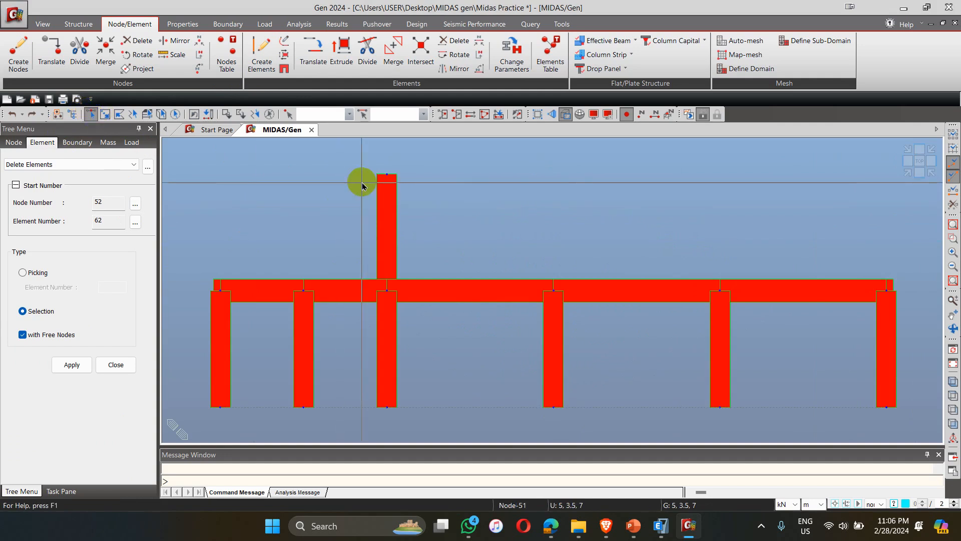
{"action": "key", "text": "Delete"}
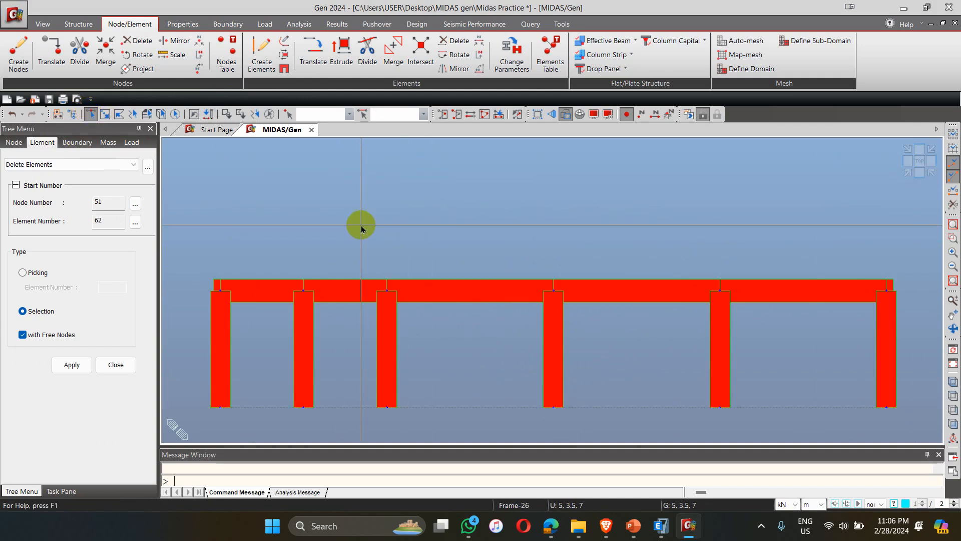
Try deleting the three intermediate columns along x = 2.5 m, and undo the deletion.
{"action": "left_click_drag", "start_coordinate": [334, 330], "coordinate": [291, 373]}
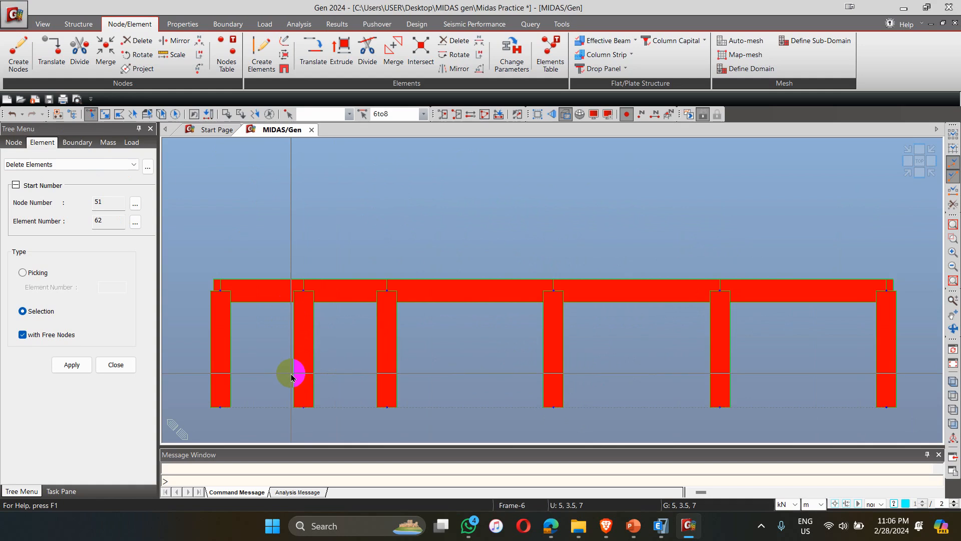
{"action": "left_click", "coordinate": [909, 175]}
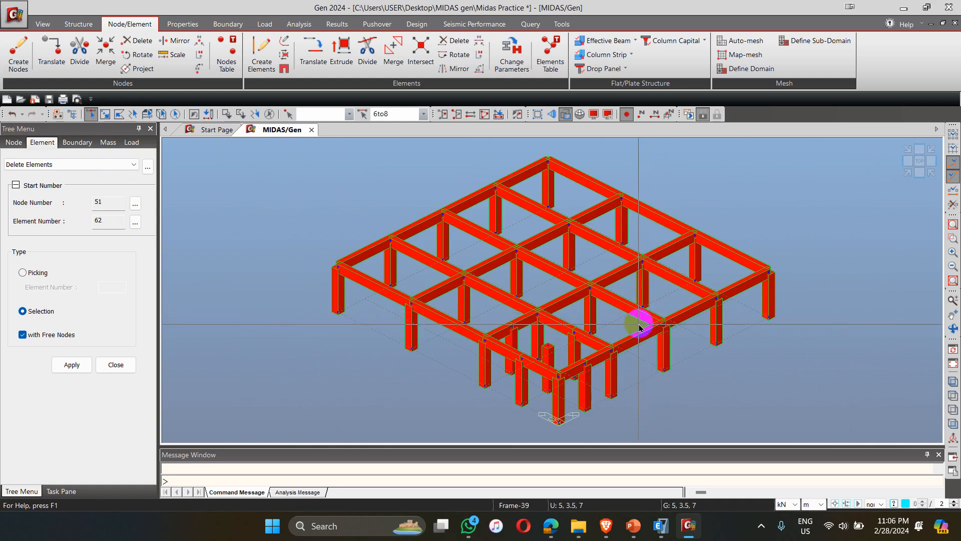
{"action": "middle_click_drag", "start_coordinate": [512, 375], "coordinate": [506, 318], "text": "ctrl"}
{"action": "left_click", "coordinate": [506, 331]}
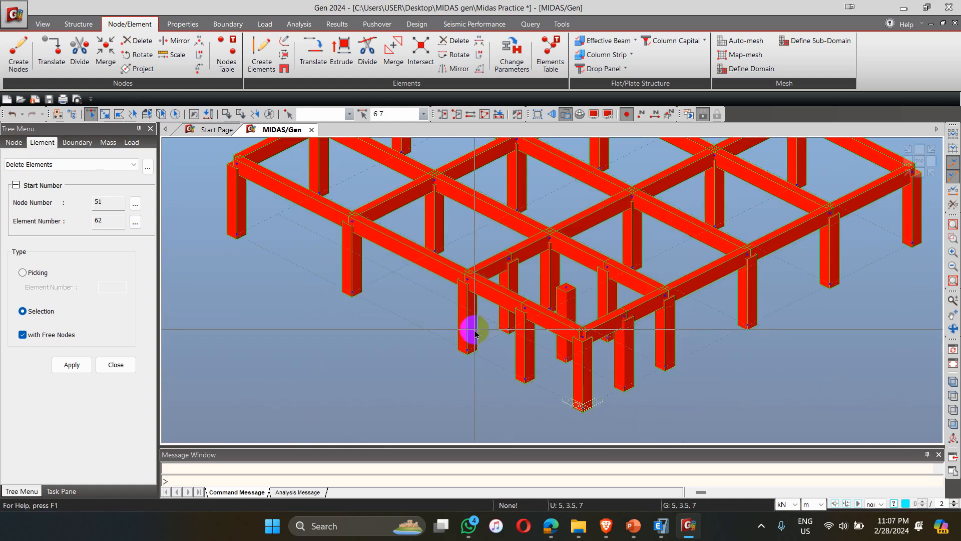
{"action": "left_click", "coordinate": [523, 279]}
{"action": "key", "text": "Delete"}
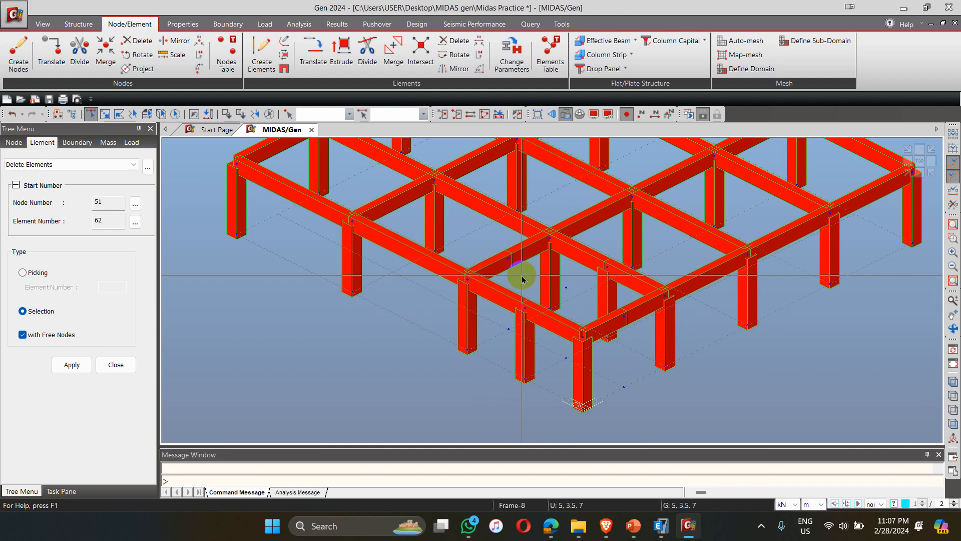
{"action": "key", "text": "ctrl+z"}
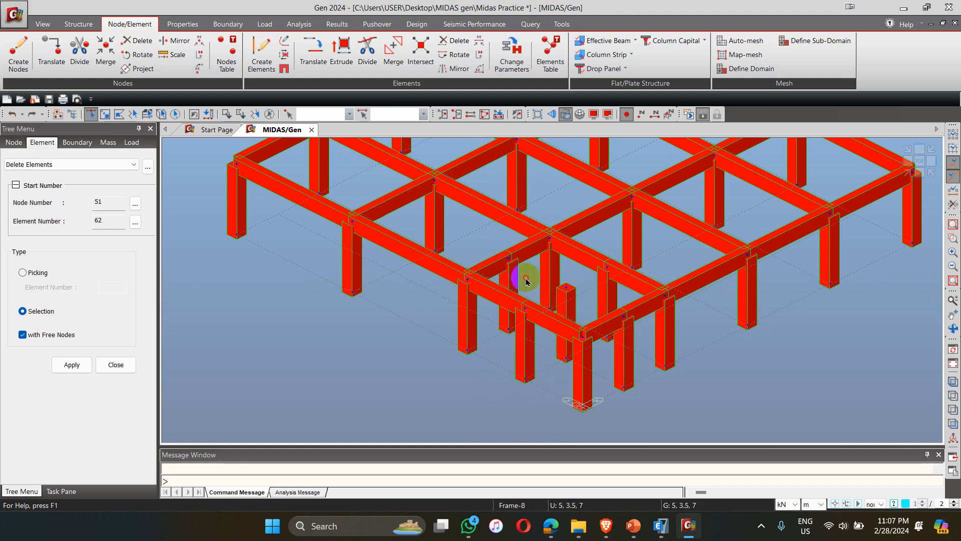
Delete the intermediate corner-bay columns at (2.5, 7), (0, 3.5) and (5, 3.5) m one by one.
{"action": "left_click_drag", "start_coordinate": [527, 277], "coordinate": [507, 281]}
{"action": "key", "text": "Delete"}
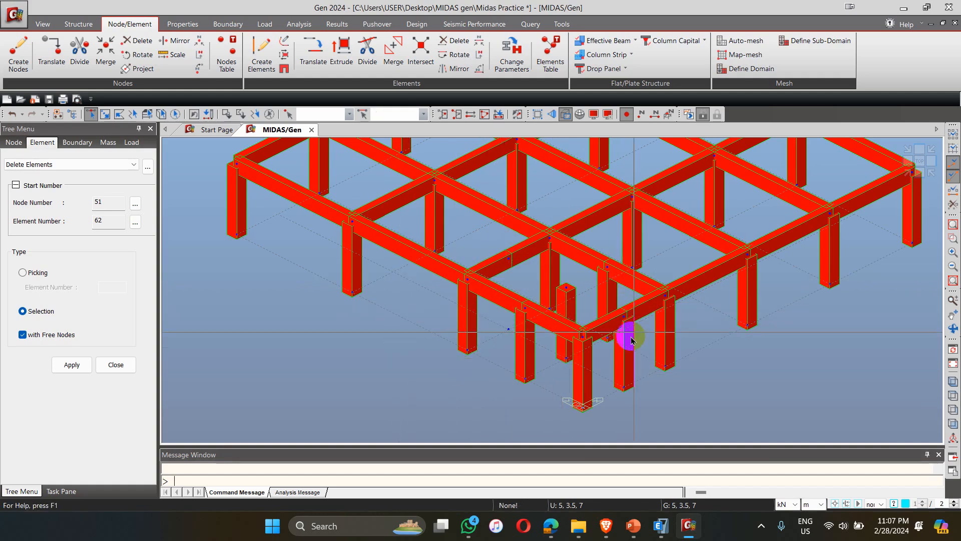
{"action": "left_click", "coordinate": [504, 370]}
{"action": "key", "text": "Delete"}
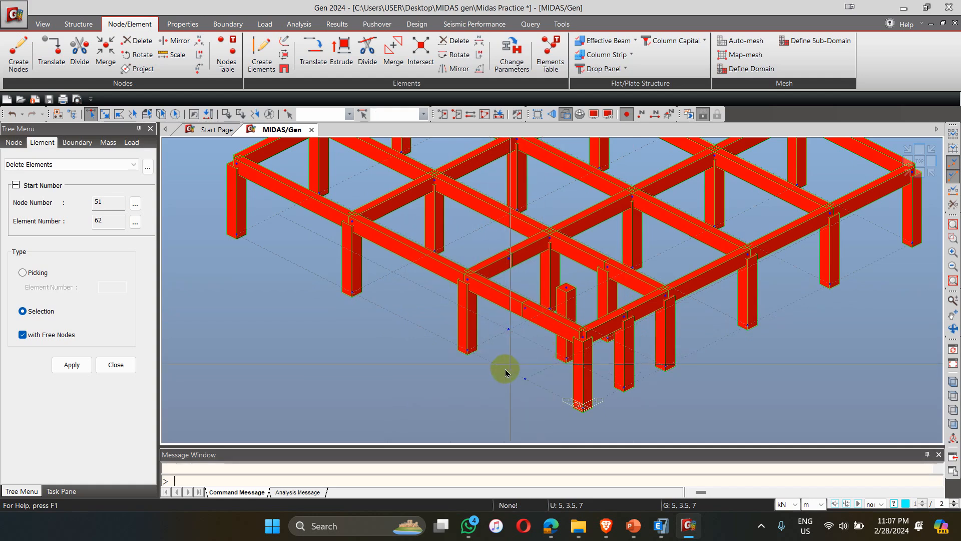
{"action": "left_click", "coordinate": [592, 299]}
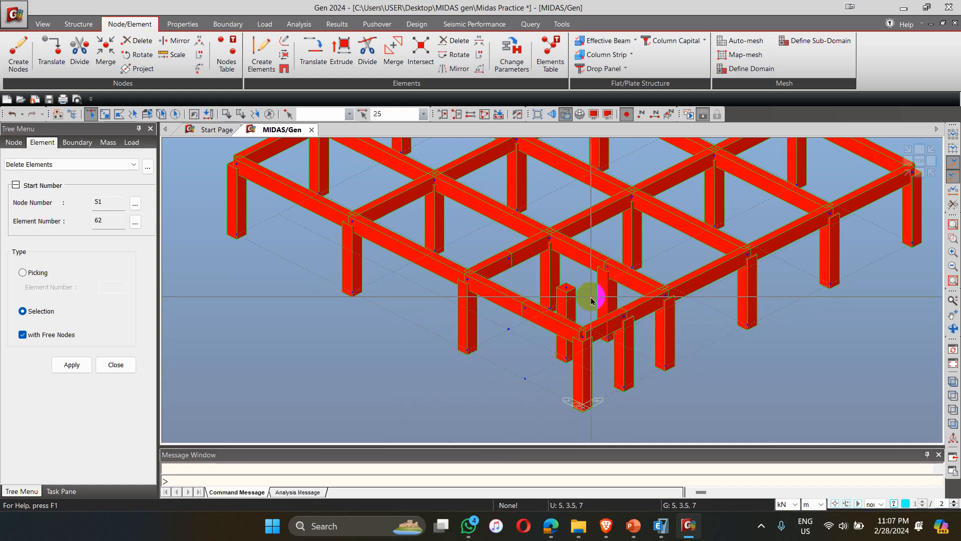
{"action": "key", "text": "Delete"}
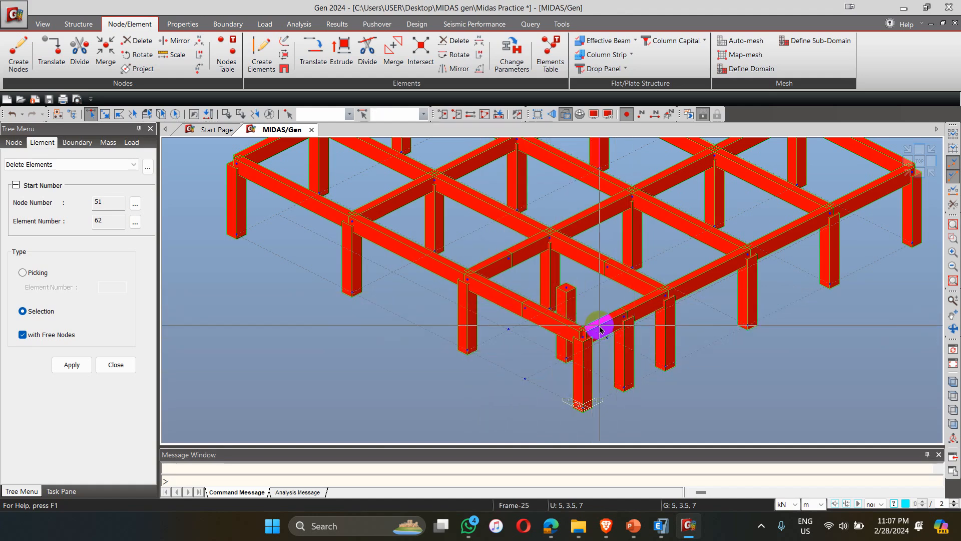
Delete the leftover free base nodes beside the corner bay.
{"action": "left_click_drag", "start_coordinate": [511, 364], "coordinate": [553, 404]}
{"action": "key", "text": "Delete"}
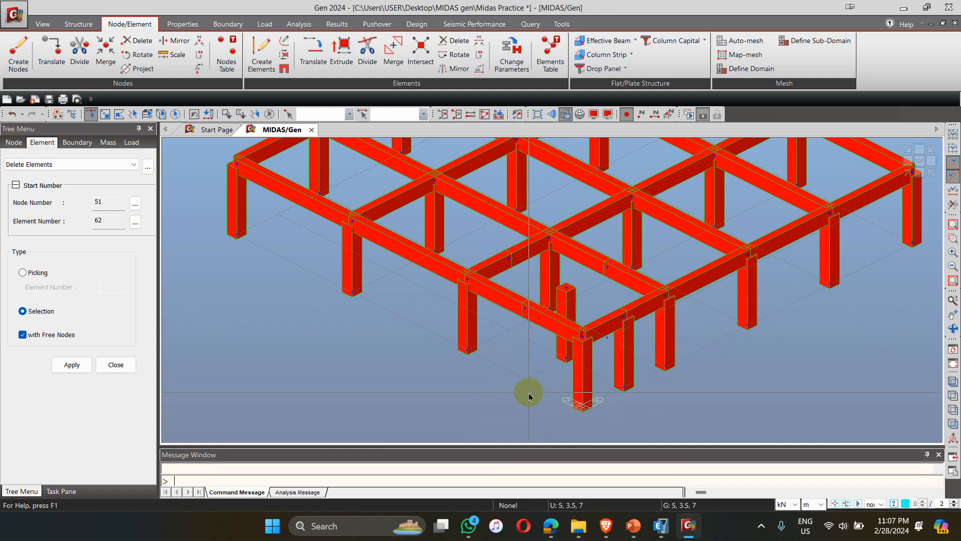
{"action": "scroll", "coordinate": [339, 347], "scroll_direction": "down", "scroll_amount": 3}
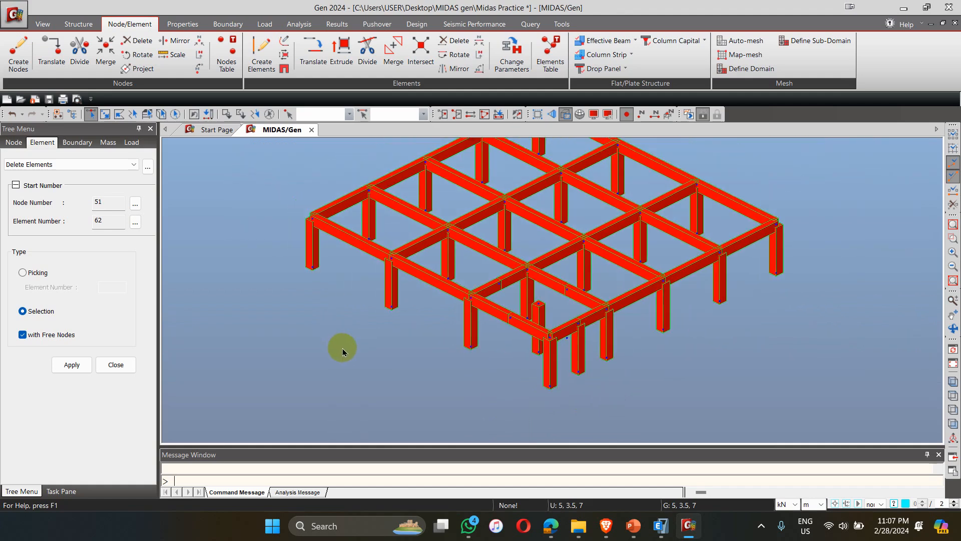
{"action": "scroll", "coordinate": [343, 352], "scroll_direction": "down", "scroll_amount": 2}
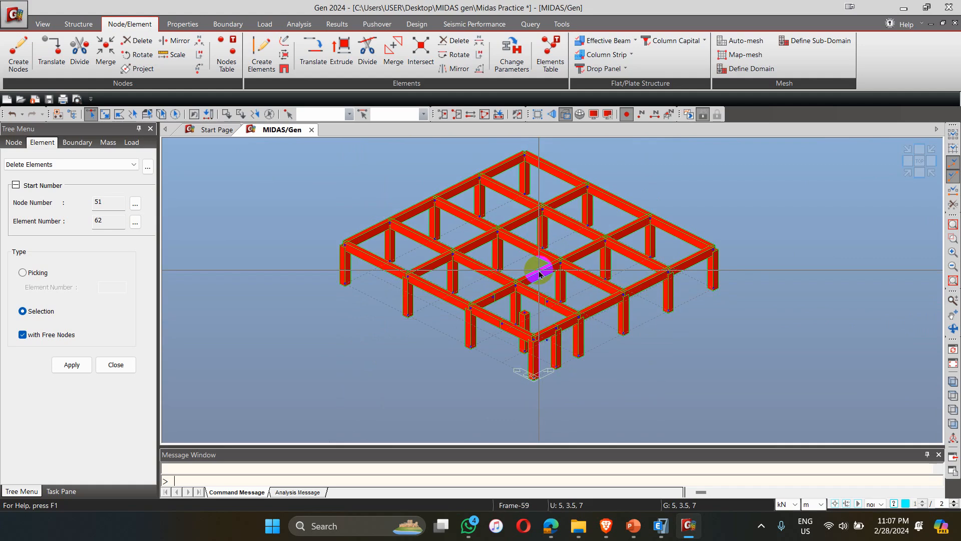
{"action": "mouse_move", "coordinate": [540, 273]}
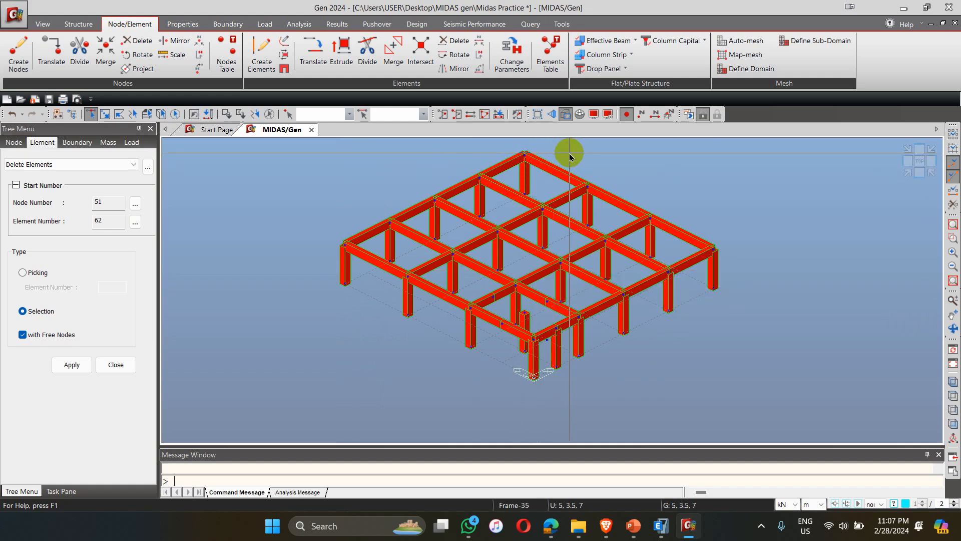
{"action": "mouse_move", "coordinate": [570, 157]}
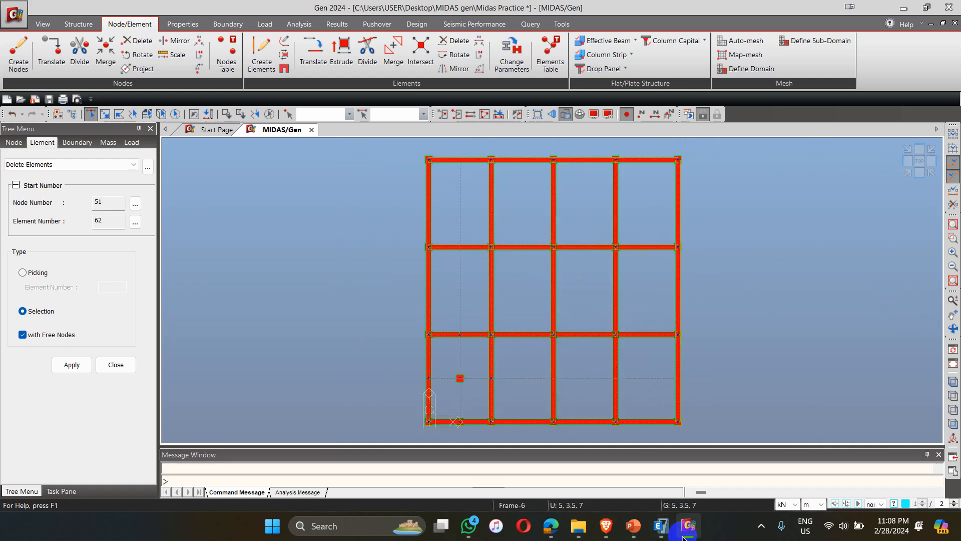
Switch to the ETABS tall building model to examine the secondary beam layout in plan, and return to midas Gen.
{"action": "left_click", "coordinate": [661, 525]}
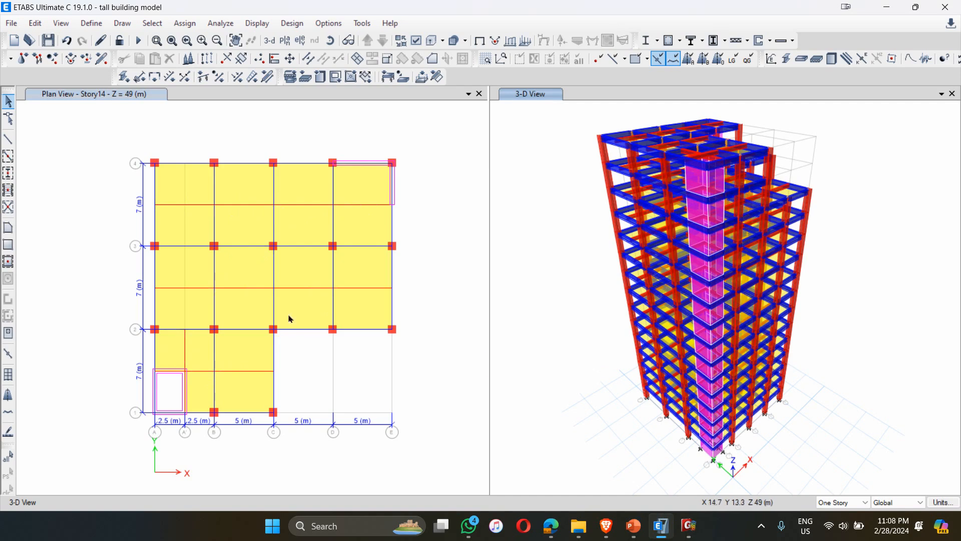
{"action": "left_click", "coordinate": [690, 526]}
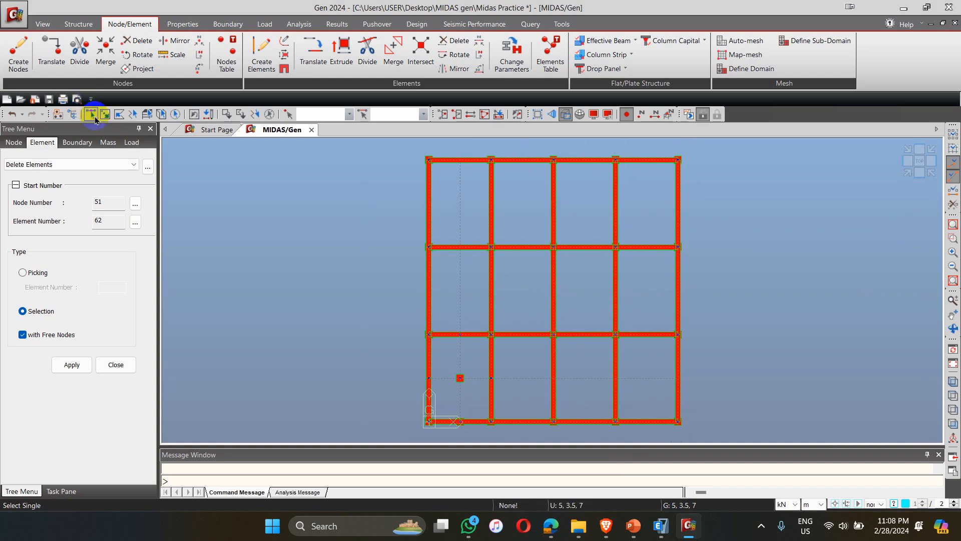
Start creating elements with the element snap division at 1/2 for beam midpoints, and save the model.
{"action": "left_click", "coordinate": [258, 58]}
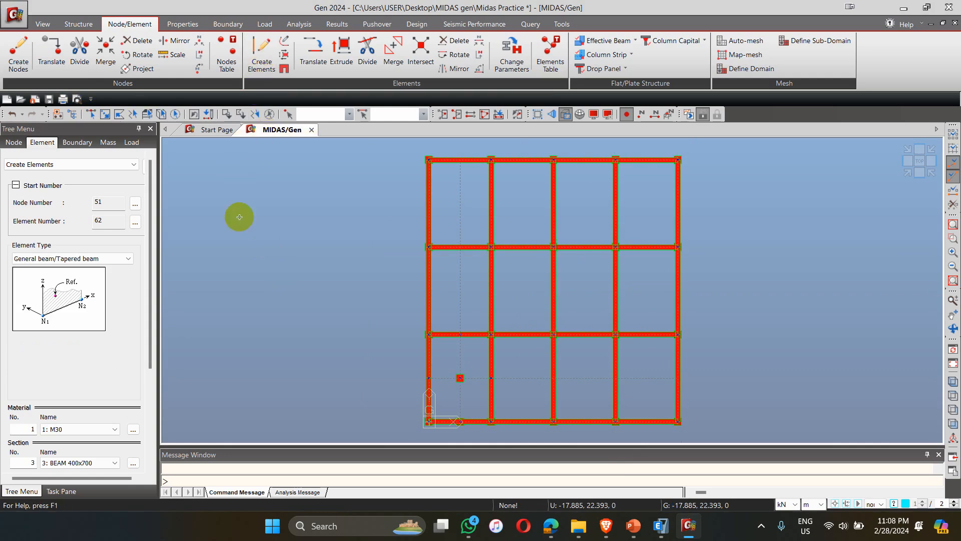
{"action": "left_click", "coordinate": [932, 504]}
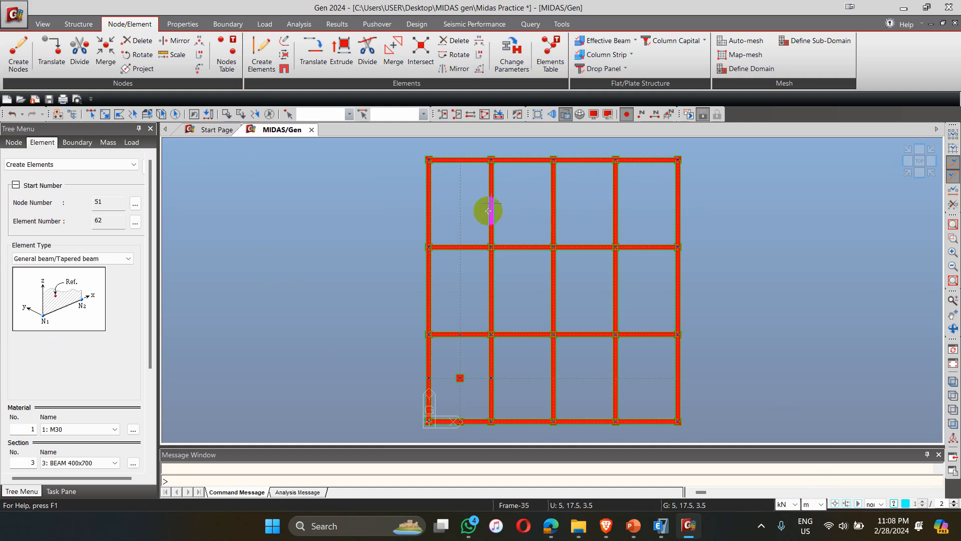
{"action": "triple_click", "coordinate": [922, 501]}
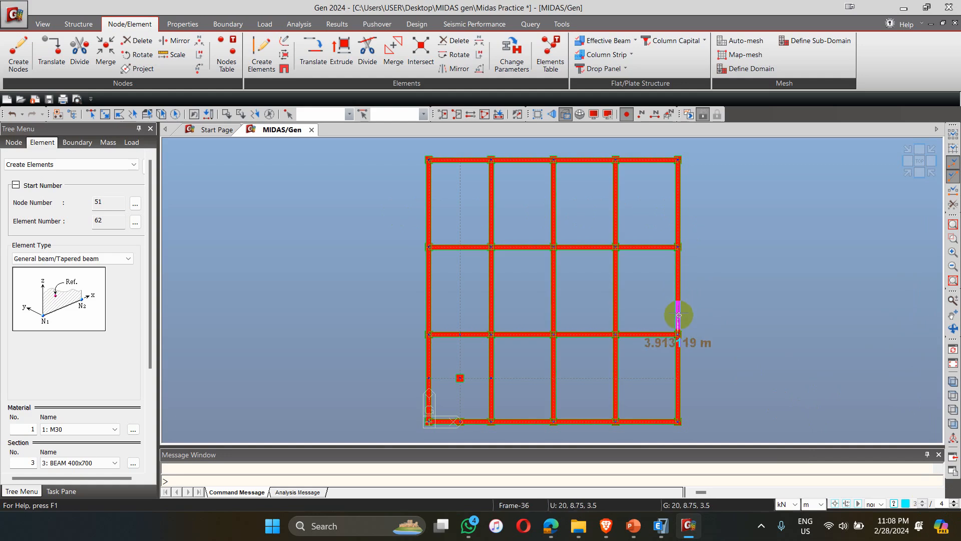
{"action": "left_click", "coordinate": [923, 502]}
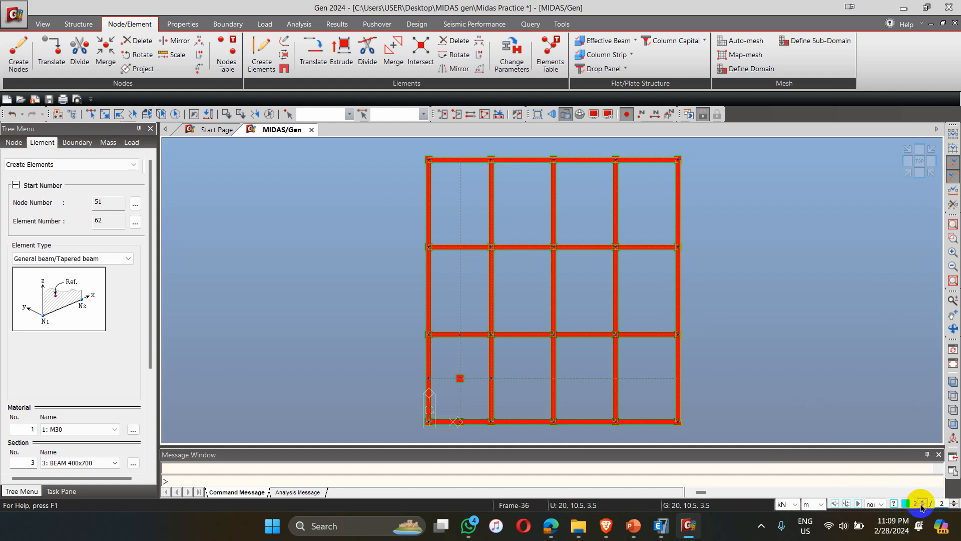
{"action": "left_click", "coordinate": [923, 506]}
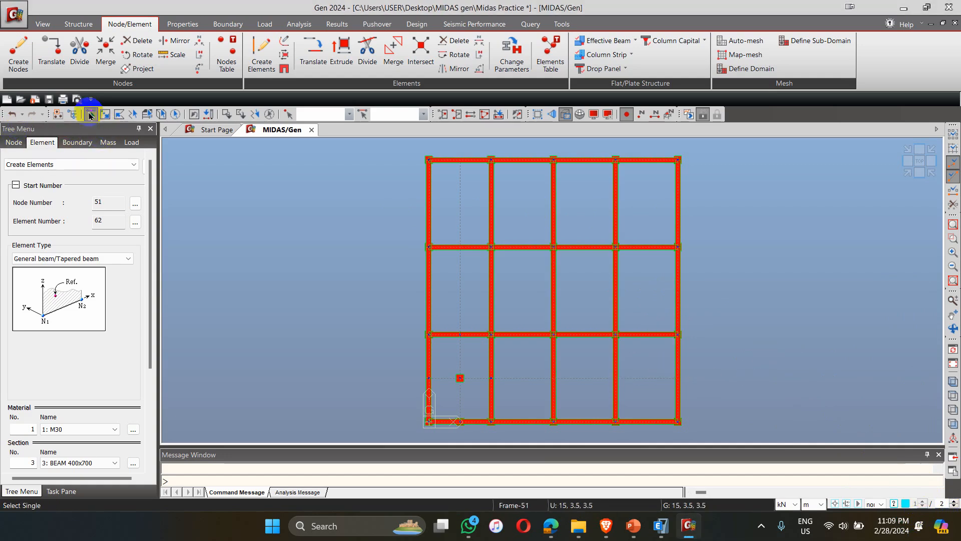
{"action": "key", "text": "ctrl+s"}
Create M30 secondary beams with section SB 300x500 along y = 17.5 m, bay by bay from x = 0 to x = 20 m.
{"action": "left_click", "coordinate": [255, 50]}
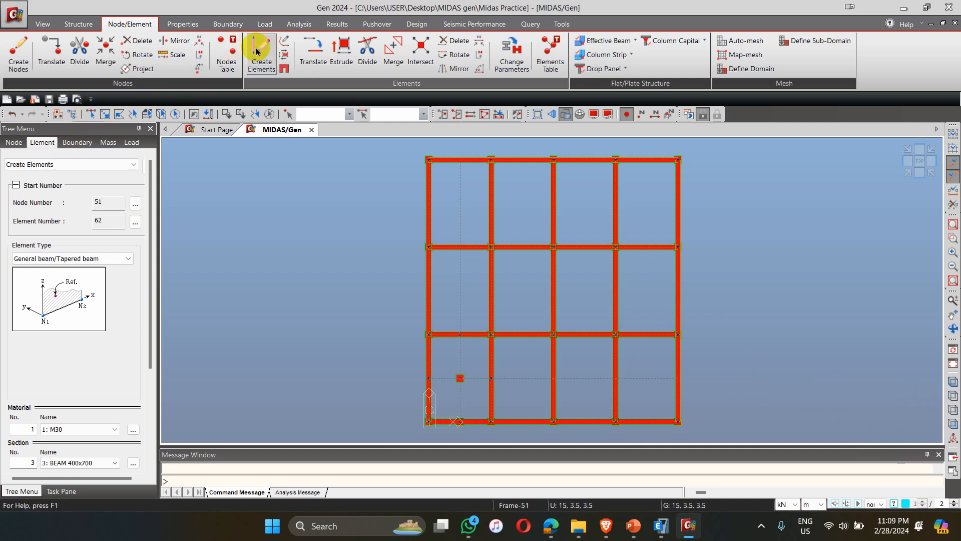
{"action": "left_click_drag", "start_coordinate": [150, 276], "coordinate": [153, 345]}
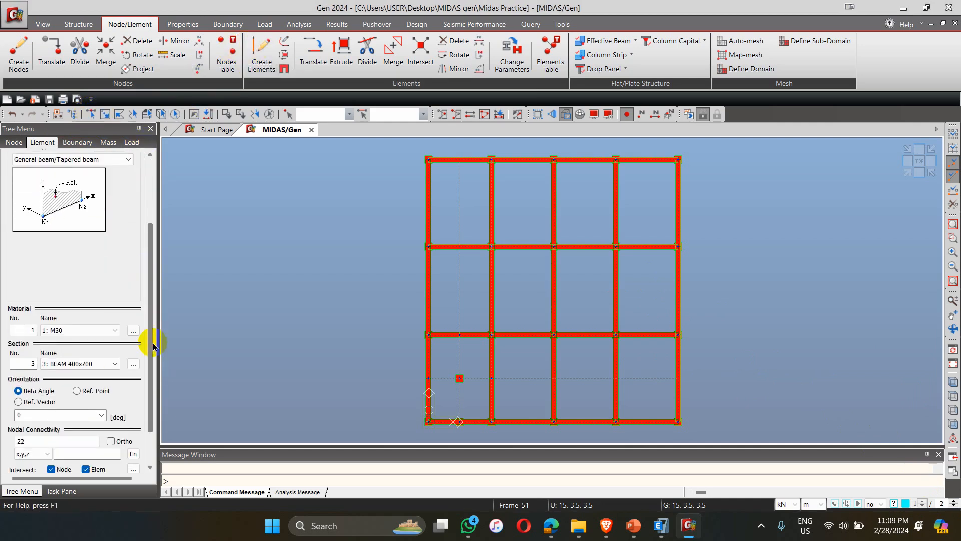
{"action": "left_click", "coordinate": [80, 363]}
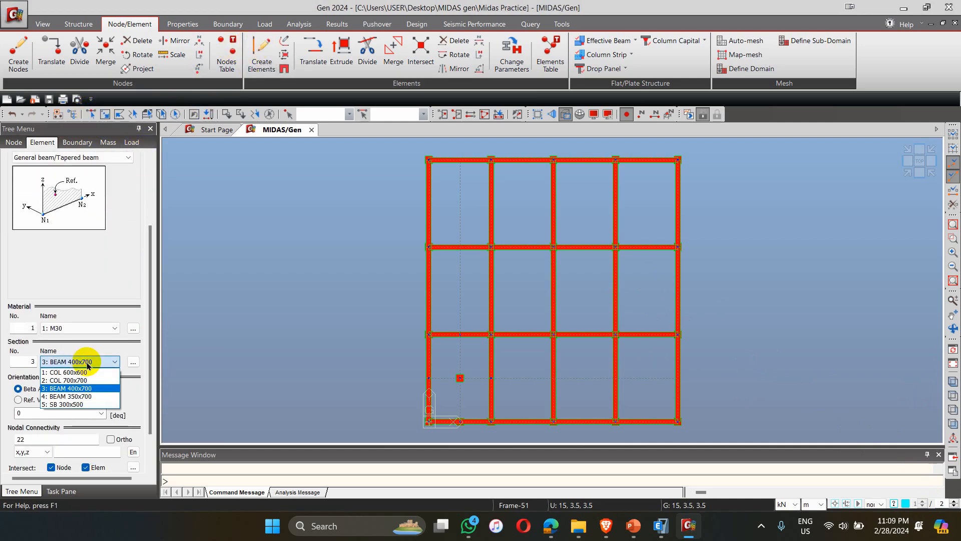
{"action": "left_click", "coordinate": [69, 404]}
{"action": "scroll", "coordinate": [143, 388], "scroll_direction": "down", "scroll_amount": 2}
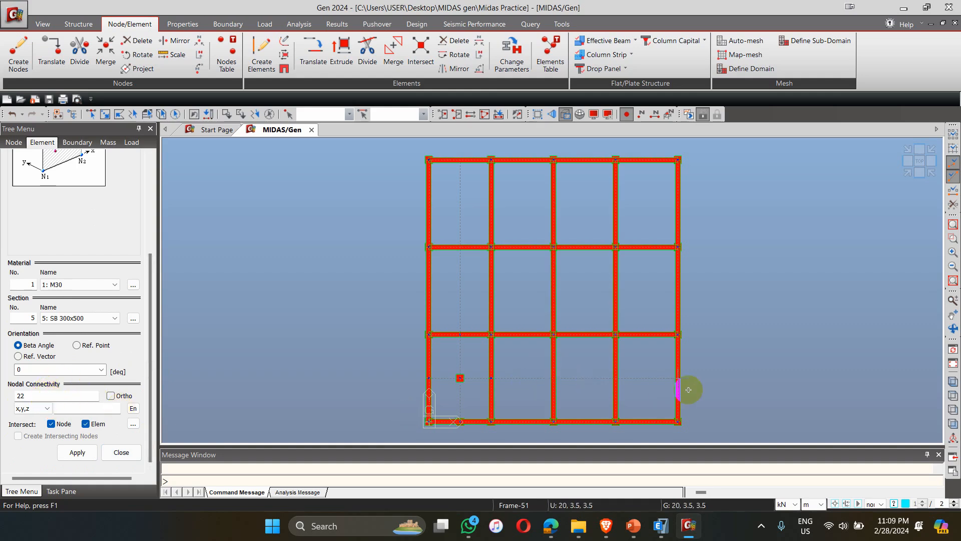
{"action": "left_click", "coordinate": [431, 206]}
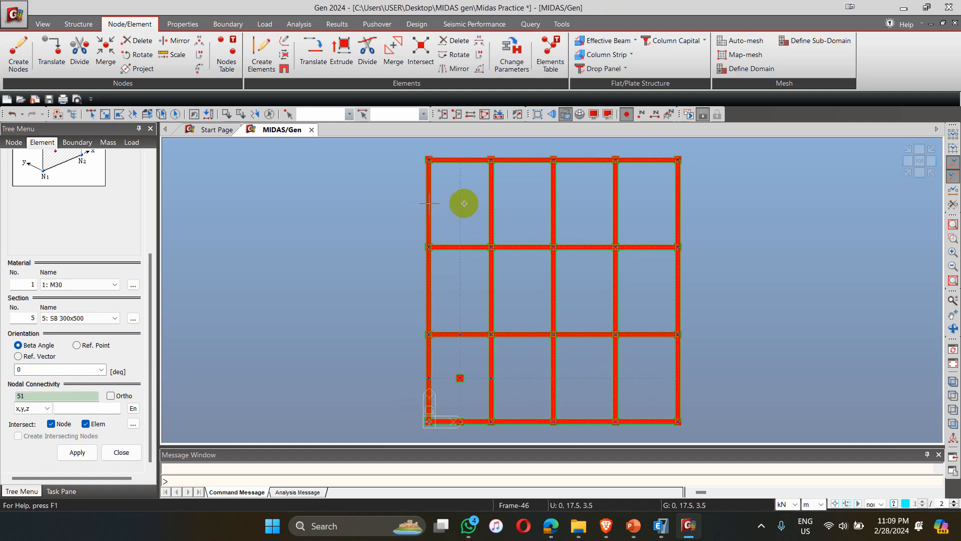
{"action": "left_click", "coordinate": [491, 206]}
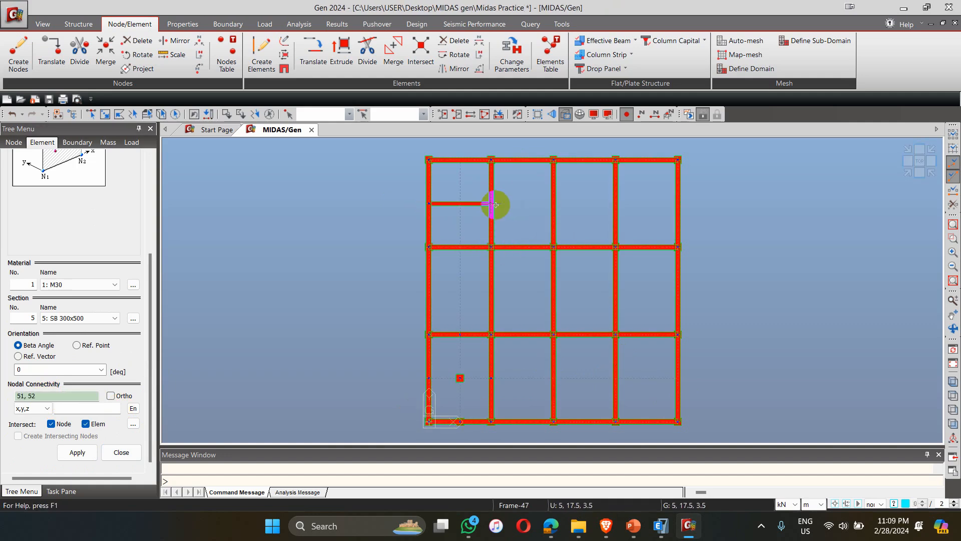
{"action": "left_click", "coordinate": [554, 206]}
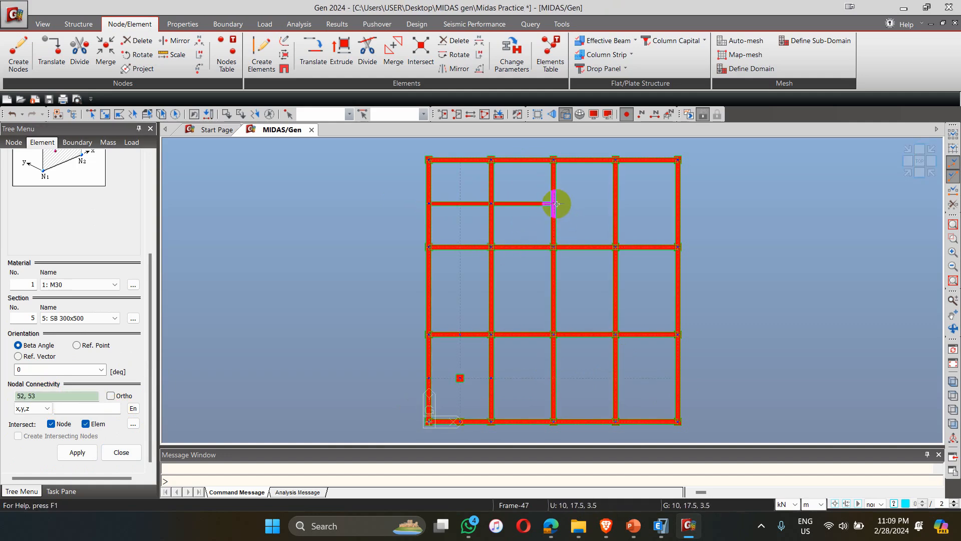
{"action": "left_click", "coordinate": [616, 204]}
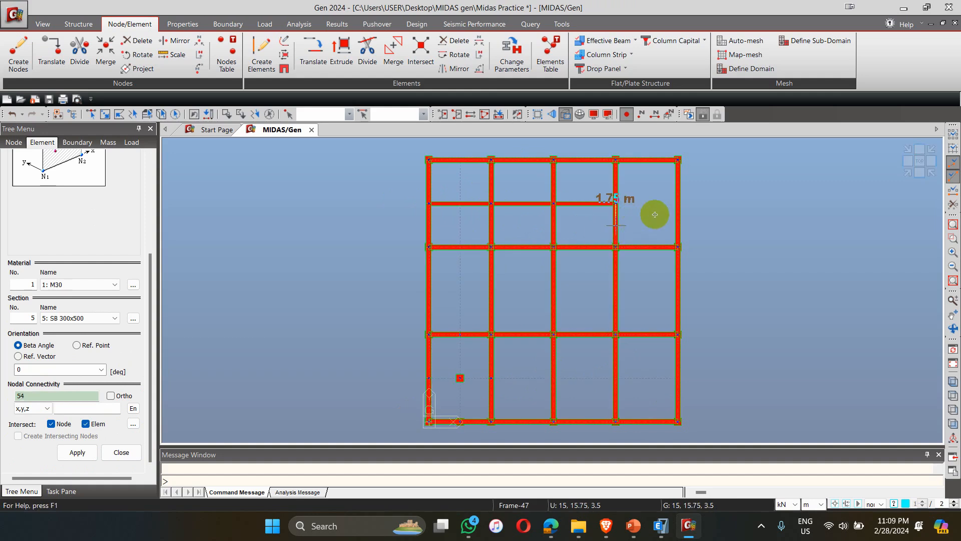
{"action": "left_click", "coordinate": [677, 204]}
Create SB 300x500 beams along y = 10.5 m from x = 0 to 20 m, and along y = 3.5 m from x = 20 to 10 m.
{"action": "left_click", "coordinate": [434, 299]}
{"action": "left_click", "coordinate": [491, 288]}
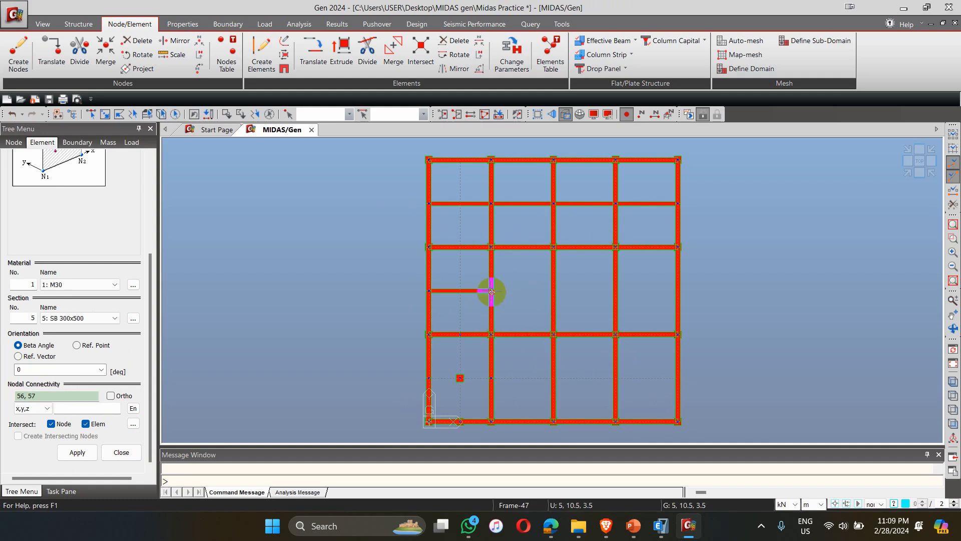
{"action": "left_click", "coordinate": [553, 290]}
{"action": "left_click", "coordinate": [615, 291]}
{"action": "left_click", "coordinate": [678, 291]}
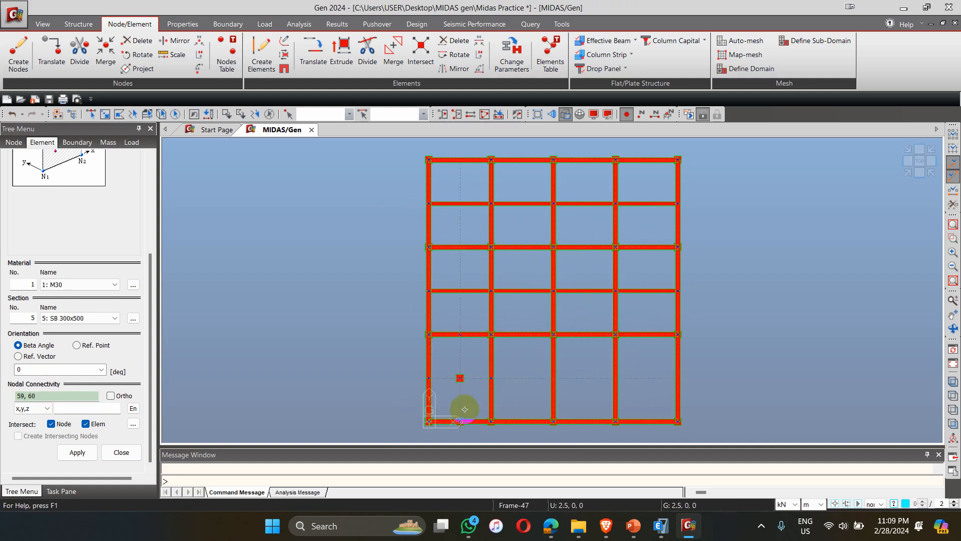
{"action": "left_click", "coordinate": [616, 380]}
{"action": "left_click", "coordinate": [553, 387]}
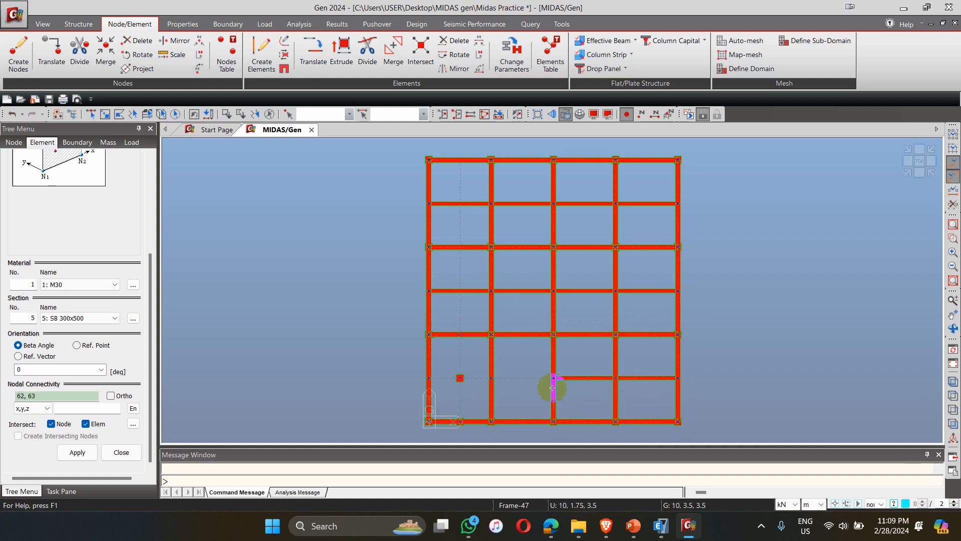
Try continuing the y = 3.5 m secondary beams to x = 0 and adding one along x = 2.5 m from y = 0 to 7 m.
{"action": "left_click", "coordinate": [492, 379]}
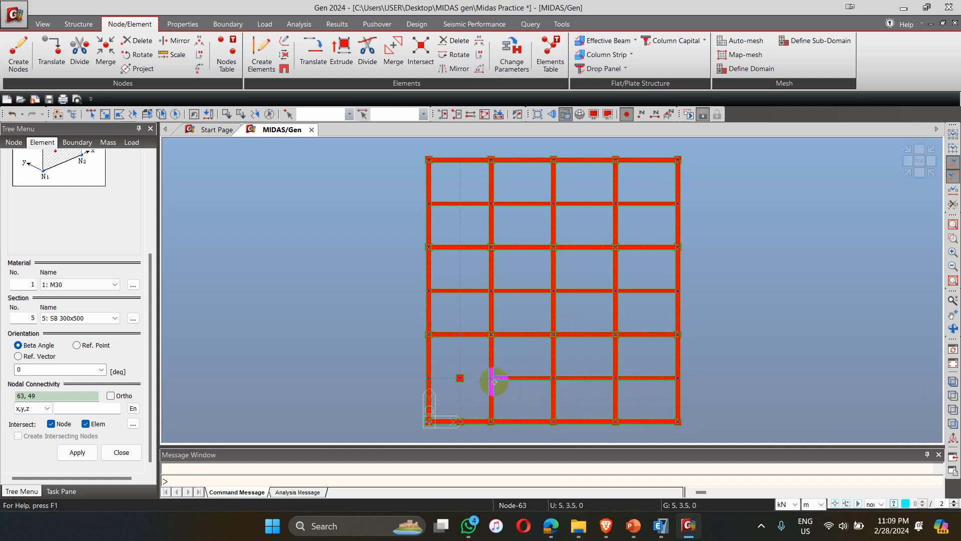
{"action": "left_click", "coordinate": [432, 380]}
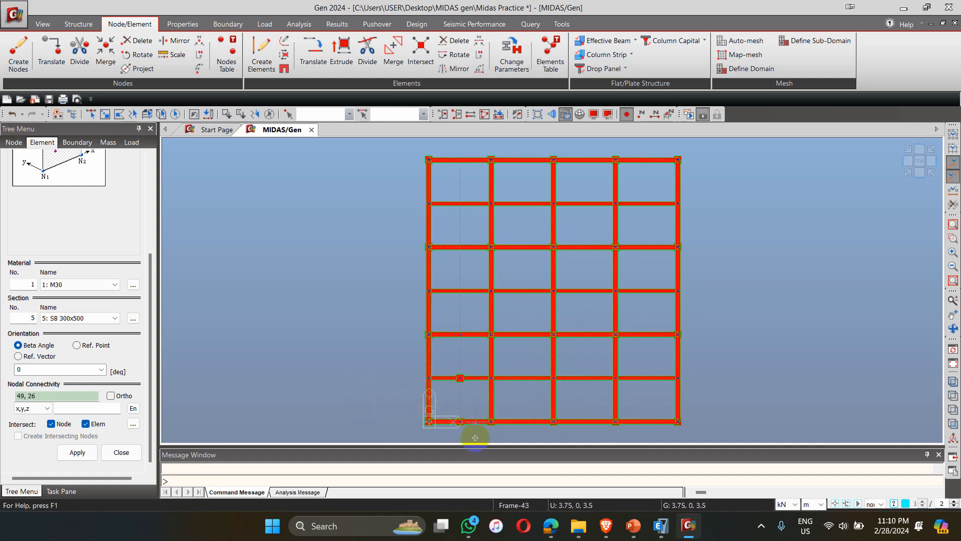
{"action": "left_click", "coordinate": [460, 424]}
{"action": "left_click", "coordinate": [459, 334]}
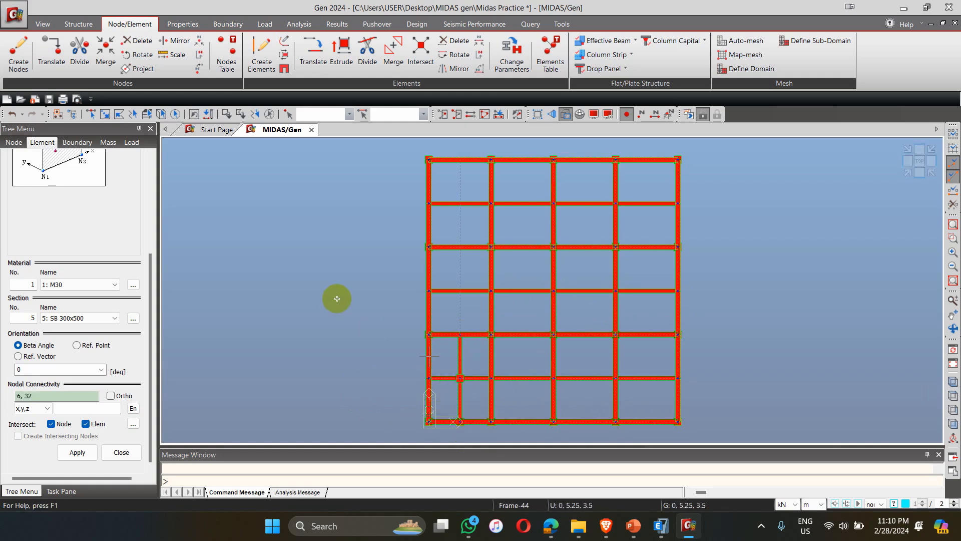
Try deleting the corner-bay column at x = 2.5 m, y = 3.5 m together with the secondary beams meeting it.
{"action": "left_click", "coordinate": [91, 115]}
{"action": "left_click_drag", "start_coordinate": [448, 364], "coordinate": [474, 391]}
{"action": "key", "text": "Delete"}
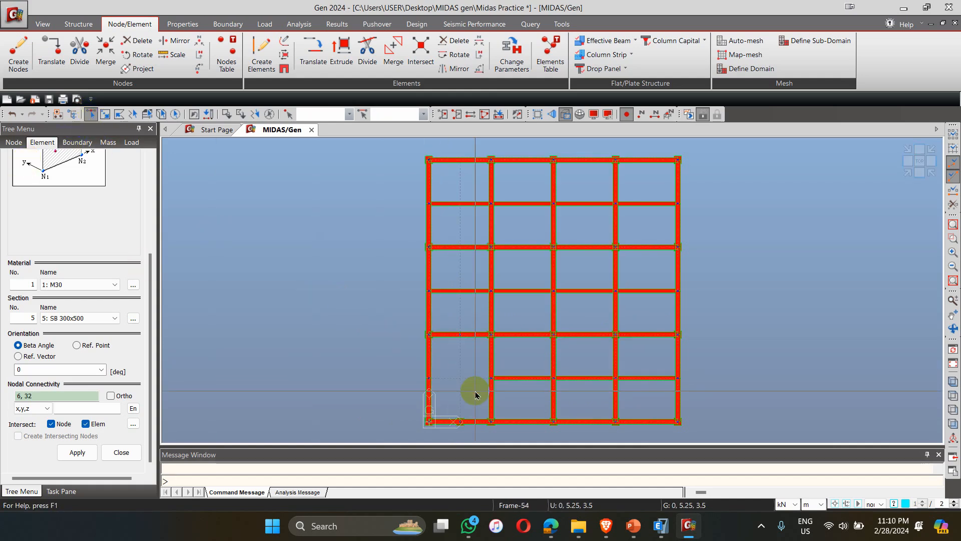
{"action": "key", "text": "ctrl+z"}
{"action": "left_click_drag", "start_coordinate": [463, 387], "coordinate": [471, 398]}
{"action": "key", "text": "Delete"}
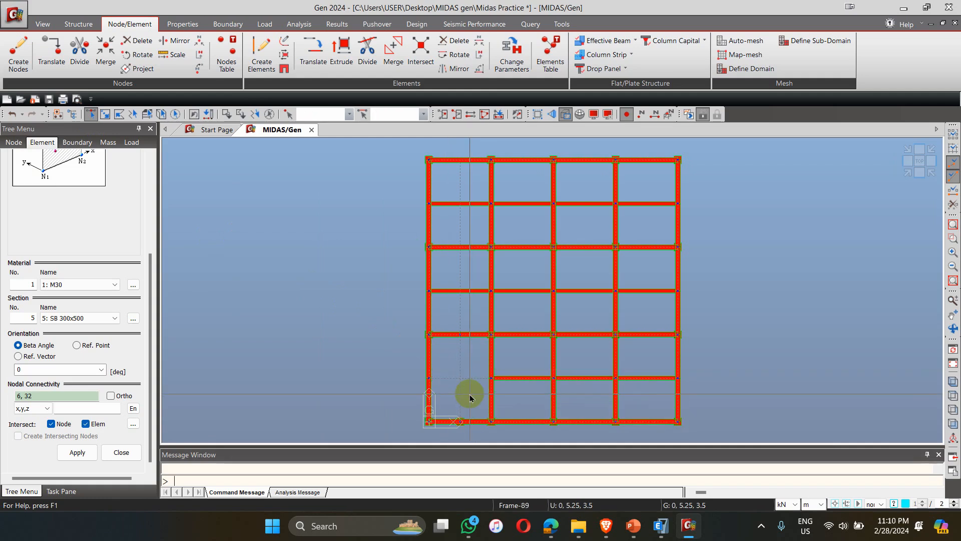
Inspect the corner bay in isometric view and undo the sloping secondary beams drawn there.
{"action": "left_click", "coordinate": [908, 175]}
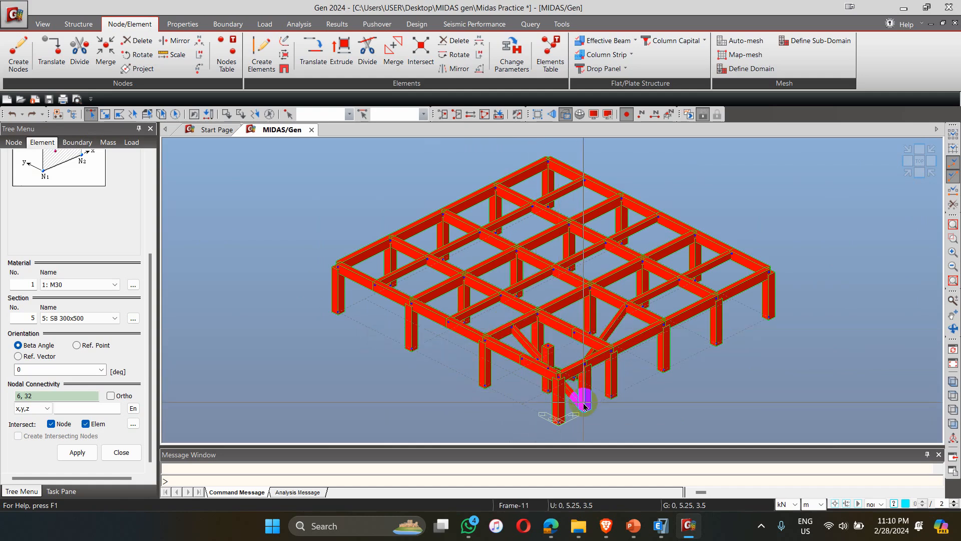
{"action": "scroll", "coordinate": [579, 403], "scroll_direction": "up", "scroll_amount": 1}
{"action": "scroll", "coordinate": [580, 403], "scroll_direction": "up", "scroll_amount": 2}
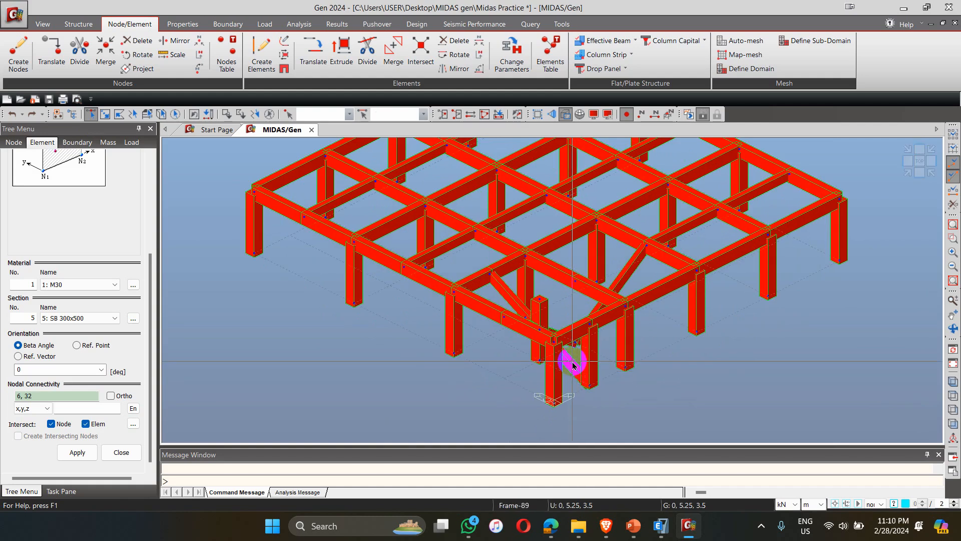
{"action": "left_click", "coordinate": [14, 116]}
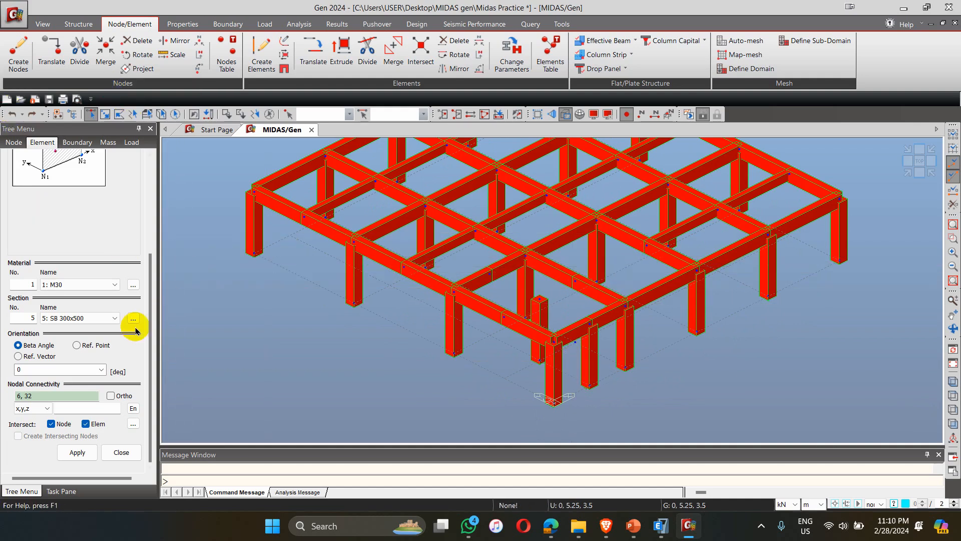
Create SB 300x500 beams along y = 3.5 m from x = 10 to 0 m, and along x = 2.5 m from y = 7 to 0 m.
{"action": "scroll", "coordinate": [153, 264], "scroll_direction": "up", "scroll_amount": 2}
{"action": "left_click_drag", "start_coordinate": [152, 264], "coordinate": [155, 285]}
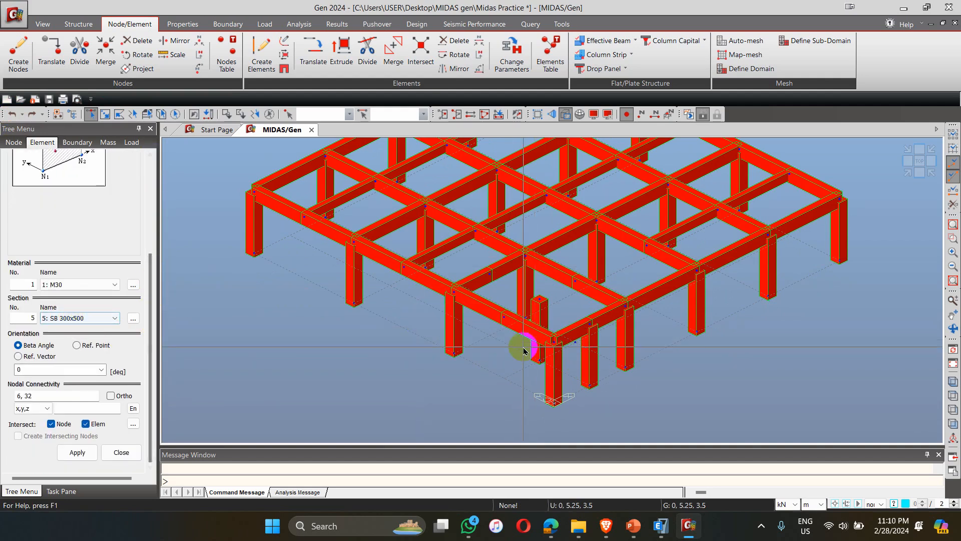
{"action": "left_click", "coordinate": [647, 247]}
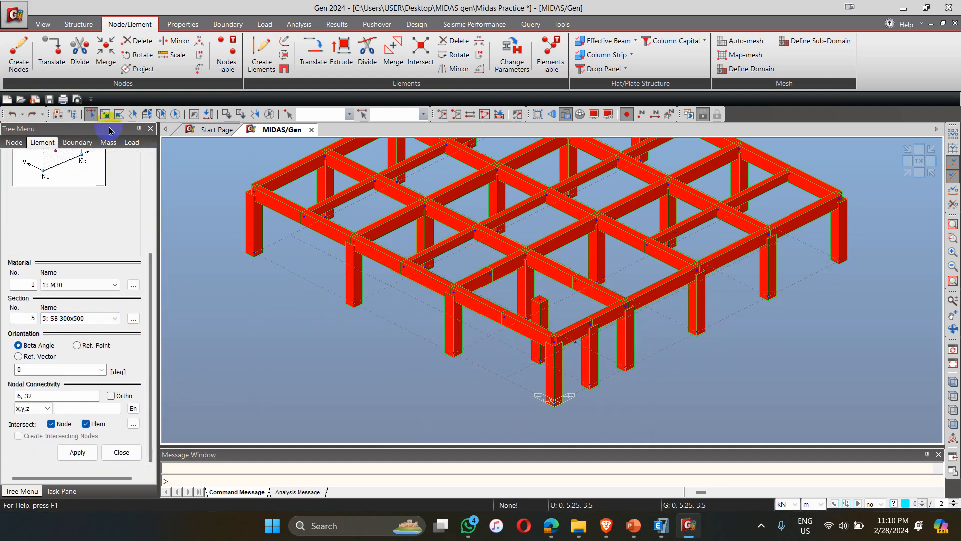
{"action": "left_click_drag", "start_coordinate": [149, 279], "coordinate": [151, 168]}
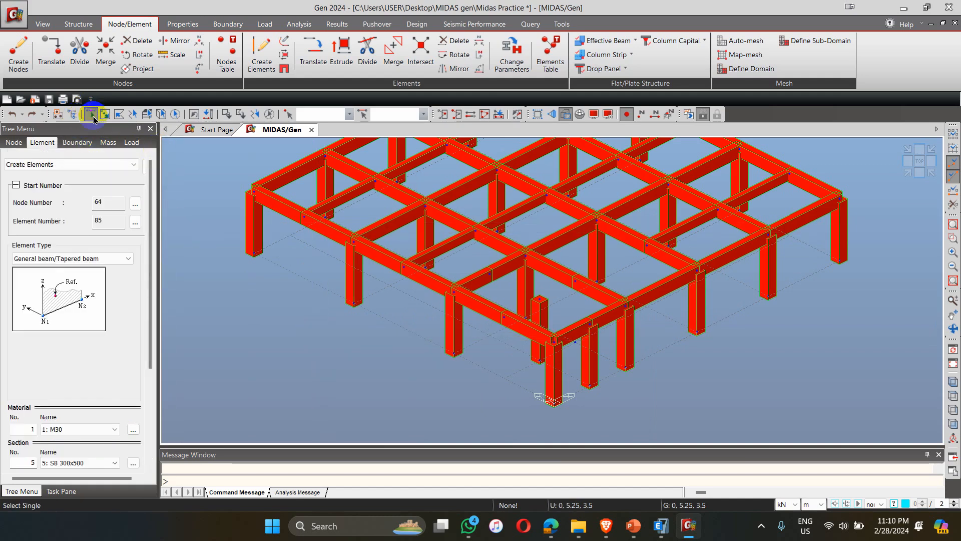
{"action": "left_click", "coordinate": [653, 257]}
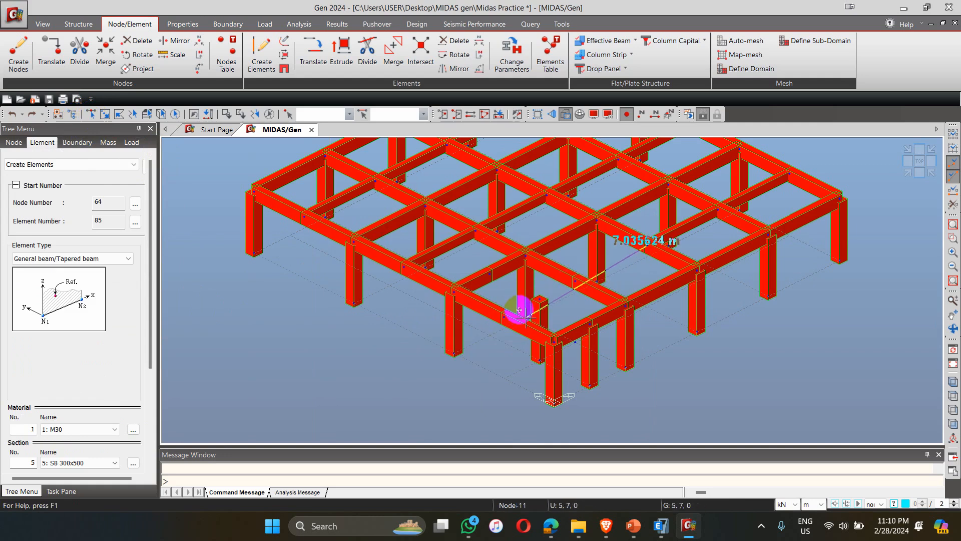
{"action": "left_click", "coordinate": [574, 282]}
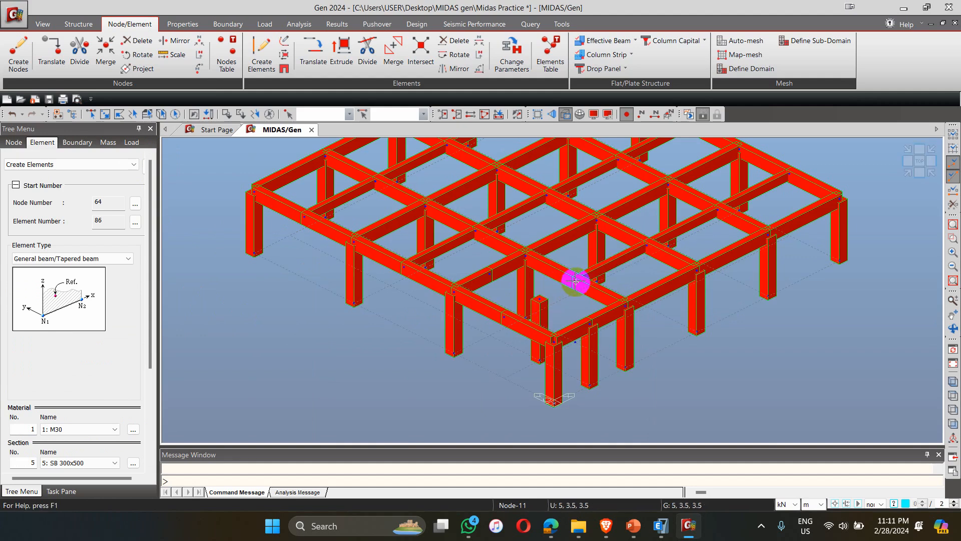
{"action": "left_click", "coordinate": [505, 316]}
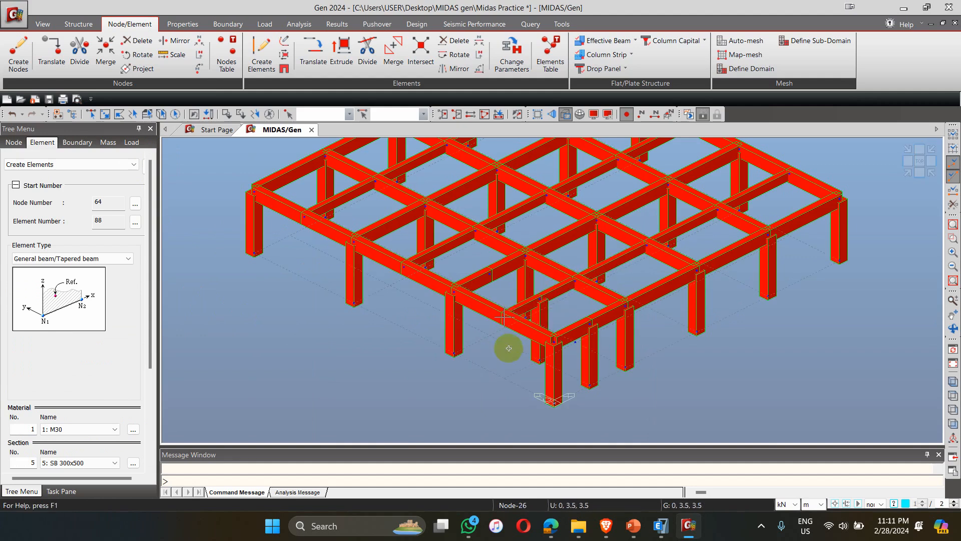
{"action": "left_click", "coordinate": [490, 273]}
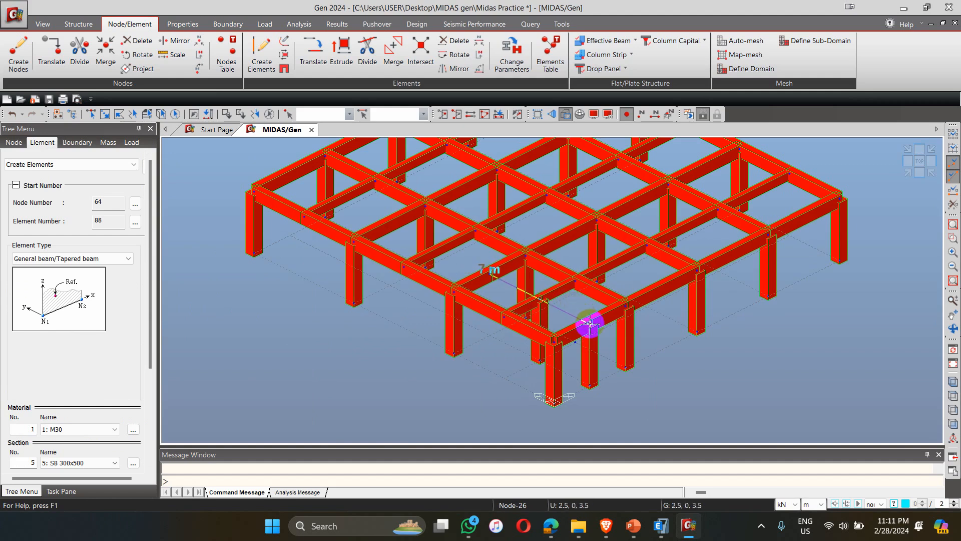
{"action": "left_click", "coordinate": [590, 324]}
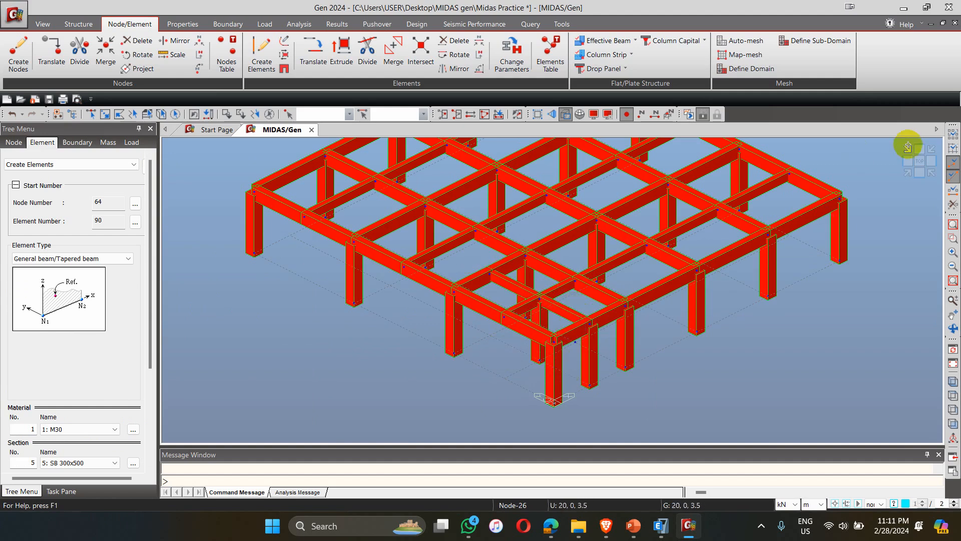
Delete the column under the secondary beam crossing at x = 2.5 m, y = 3.5 m.
{"action": "left_click", "coordinate": [920, 161]}
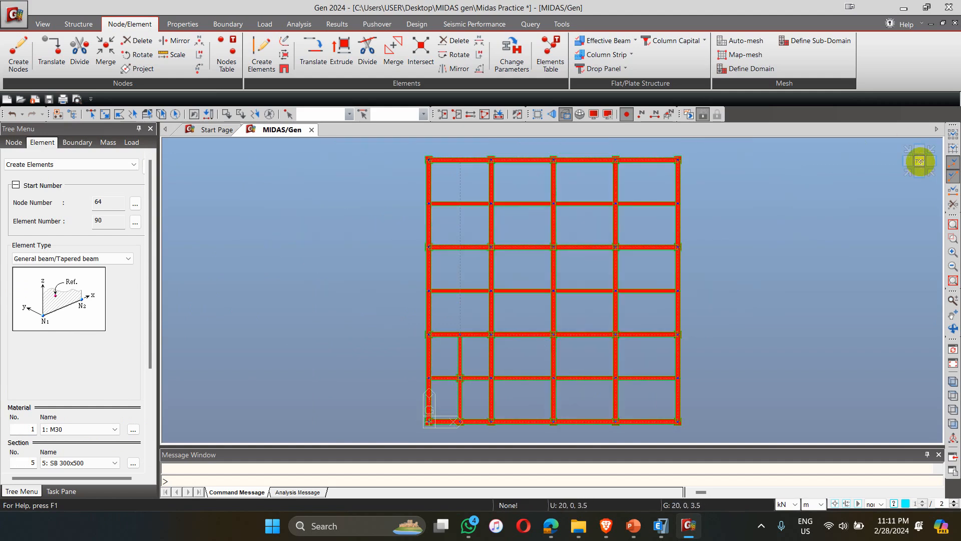
{"action": "left_click", "coordinate": [909, 172]}
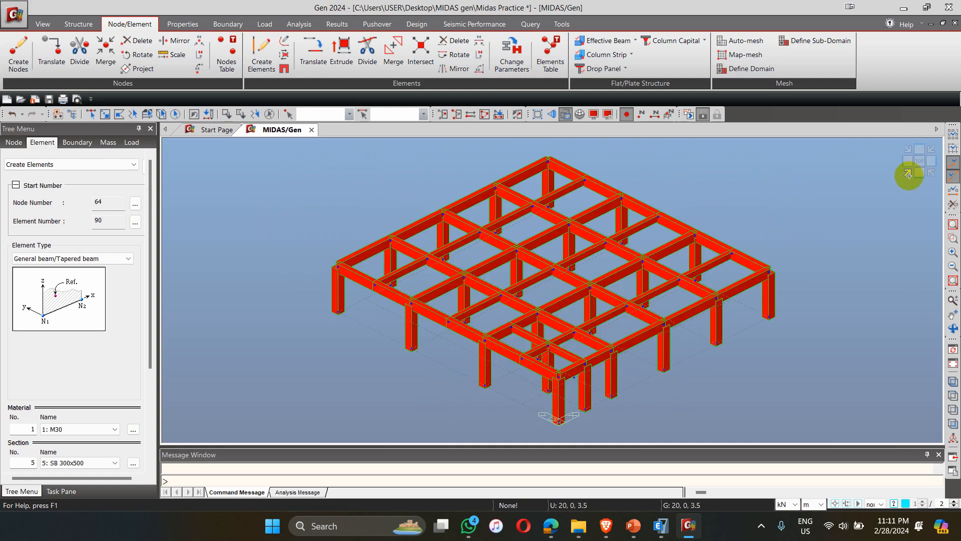
{"action": "scroll", "coordinate": [547, 394], "scroll_direction": "up", "scroll_amount": 5}
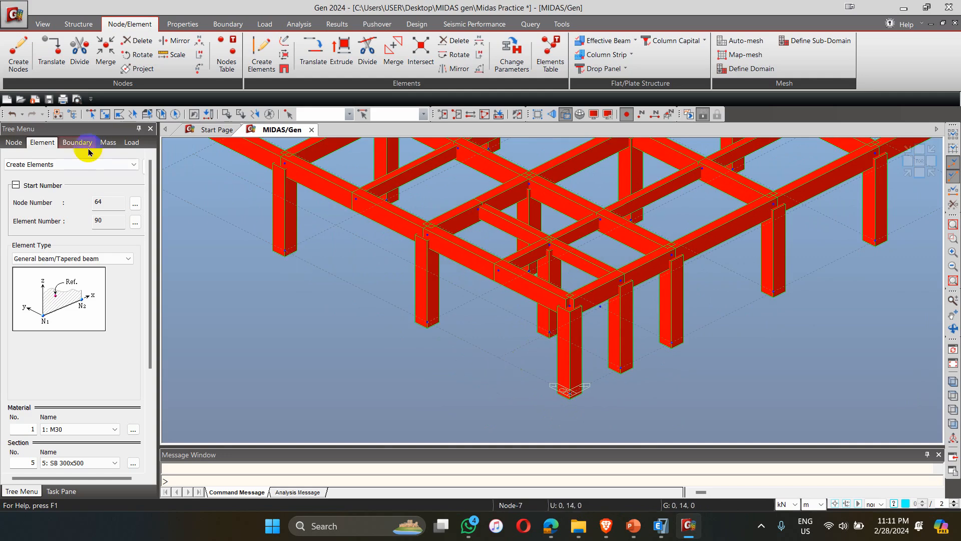
{"action": "left_click", "coordinate": [90, 114]}
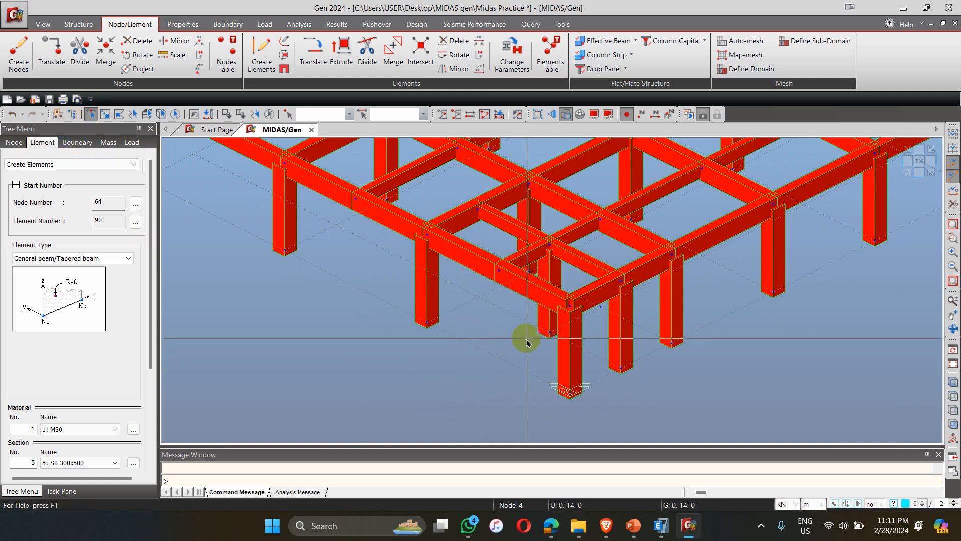
{"action": "left_click", "coordinate": [549, 322]}
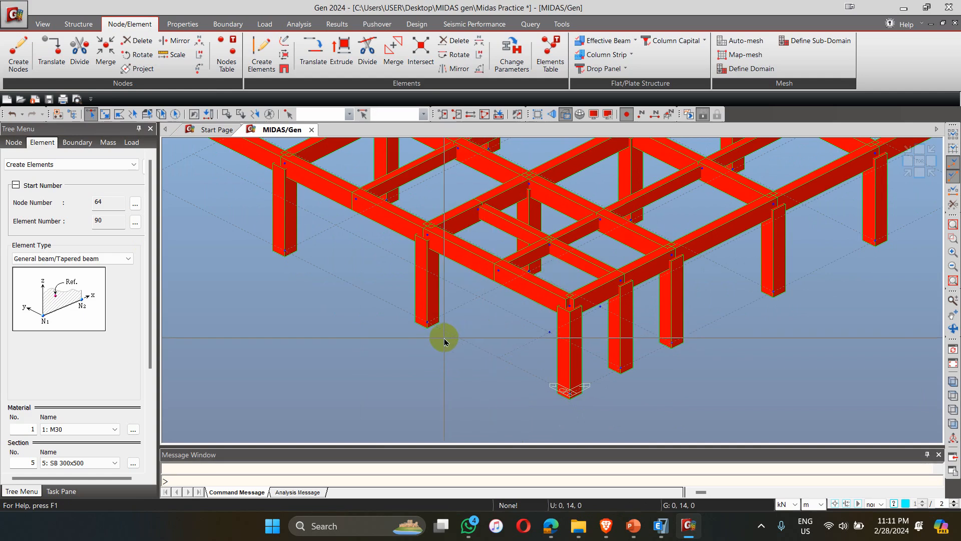
In a wireframe plan view, select the four beams around the origin bay (2.5 x 3.5 m) and the two edge beams meeting at x = 20 m, y = 21 m.
{"action": "scroll", "coordinate": [444, 342], "scroll_direction": "down", "scroll_amount": 6}
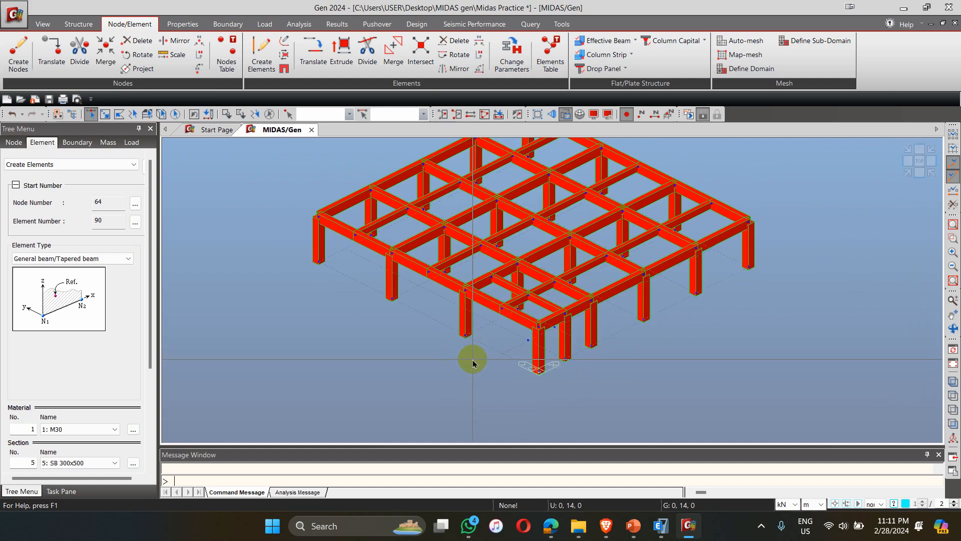
{"action": "scroll", "coordinate": [532, 326], "scroll_direction": "up", "scroll_amount": 1}
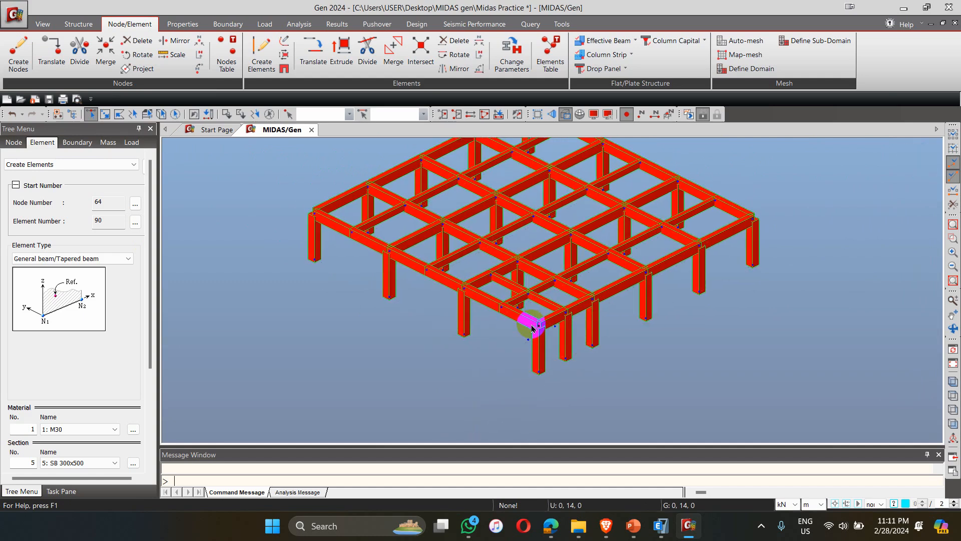
{"action": "scroll", "coordinate": [532, 328], "scroll_direction": "down", "scroll_amount": 10}
{"action": "scroll", "coordinate": [322, 303], "scroll_direction": "up", "scroll_amount": 6}
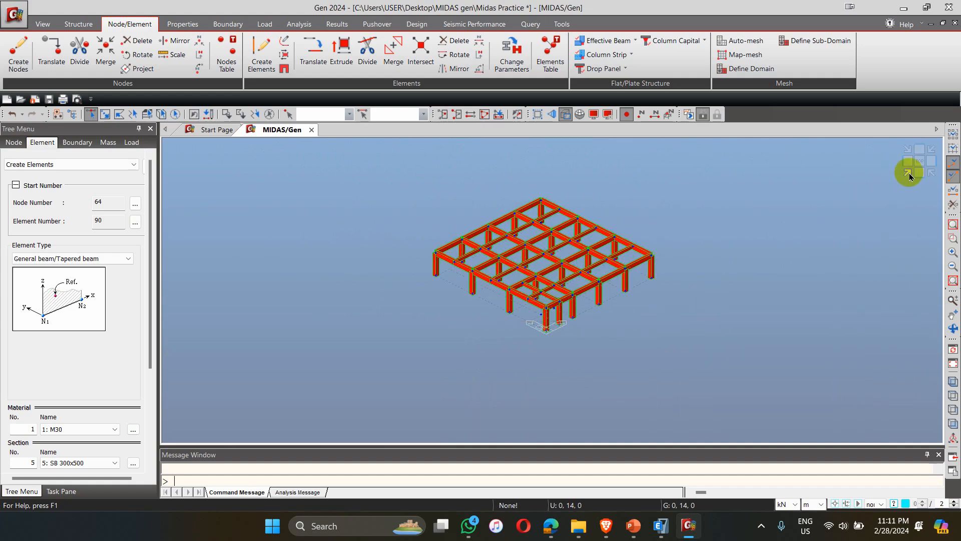
{"action": "left_click", "coordinate": [920, 161]}
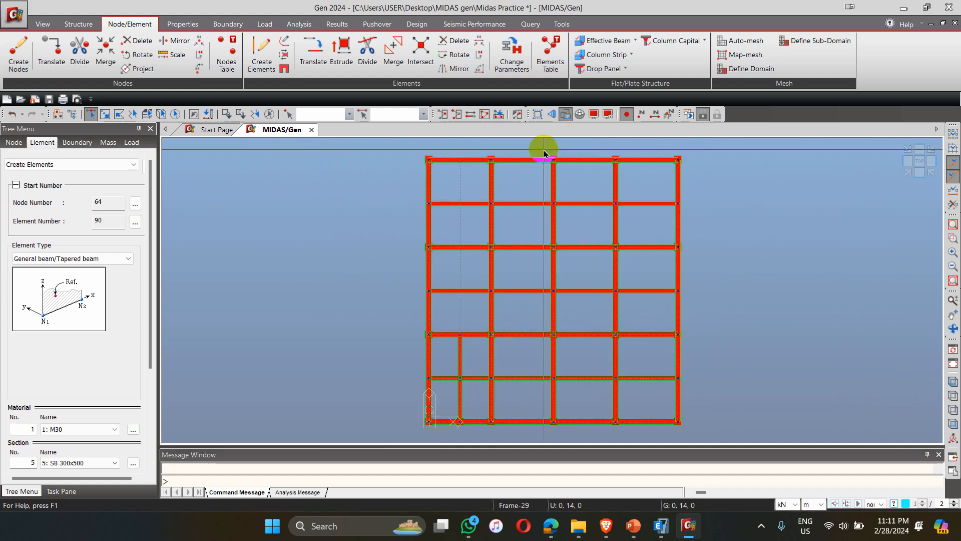
{"action": "left_click", "coordinate": [565, 114]}
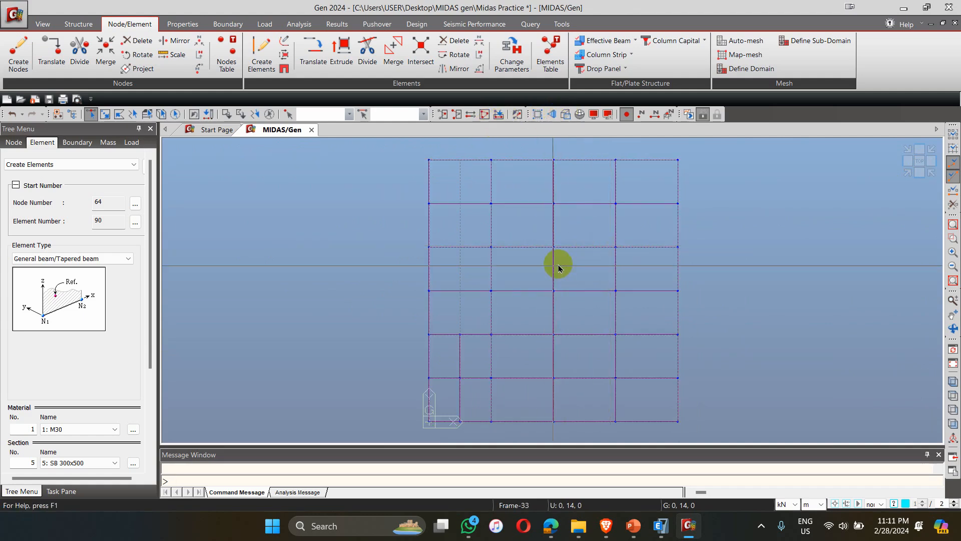
{"action": "left_click_drag", "start_coordinate": [659, 150], "coordinate": [667, 183]}
{"action": "left_click_drag", "start_coordinate": [417, 402], "coordinate": [439, 429]}
{"action": "left_click_drag", "start_coordinate": [468, 395], "coordinate": [443, 406]}
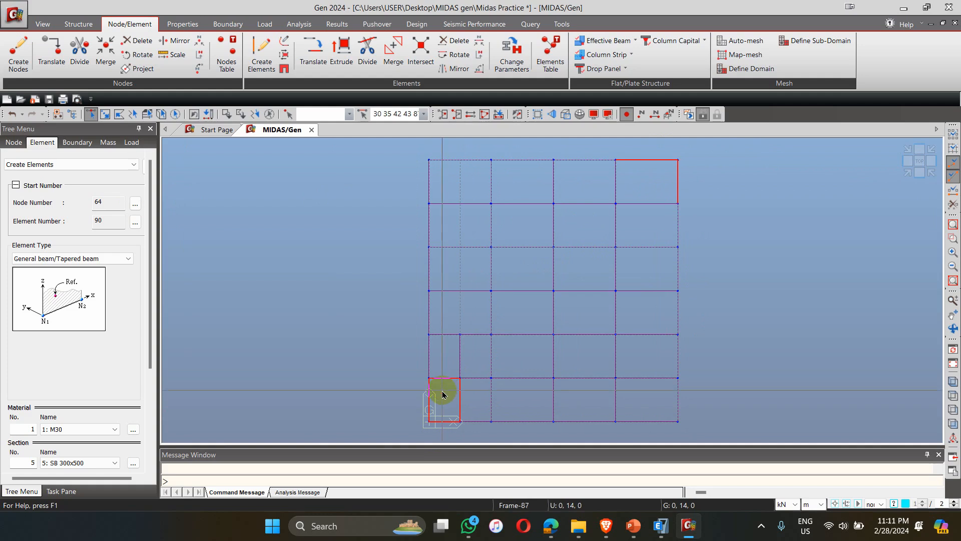
{"action": "mouse_move", "coordinate": [443, 394]}
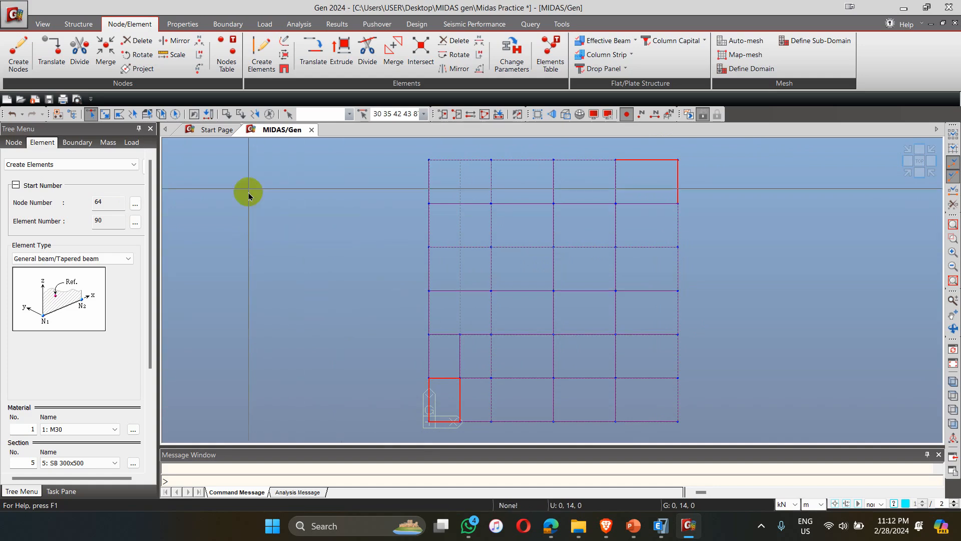
Configure Extrude Elements as Line Elem. -> Planar Elem. with element type Wall, material M30, thickness 0.4000 (SW 400) and the Plate option.
{"action": "left_click", "coordinate": [344, 53]}
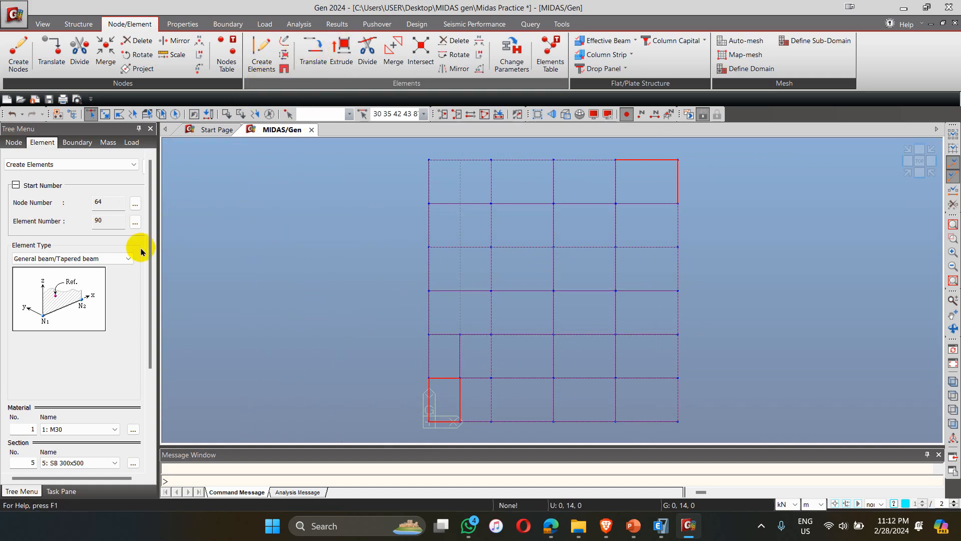
{"action": "left_click", "coordinate": [98, 261]}
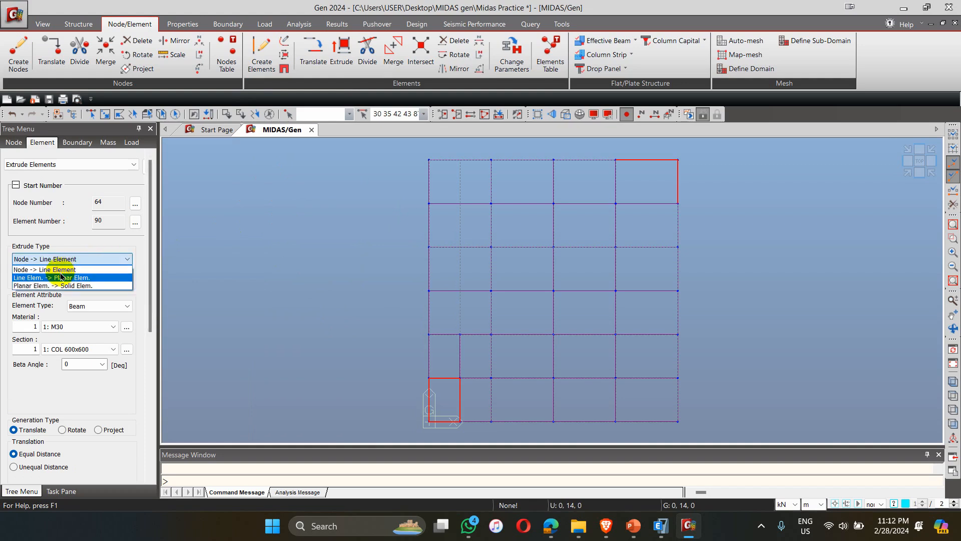
{"action": "left_click", "coordinate": [60, 278]}
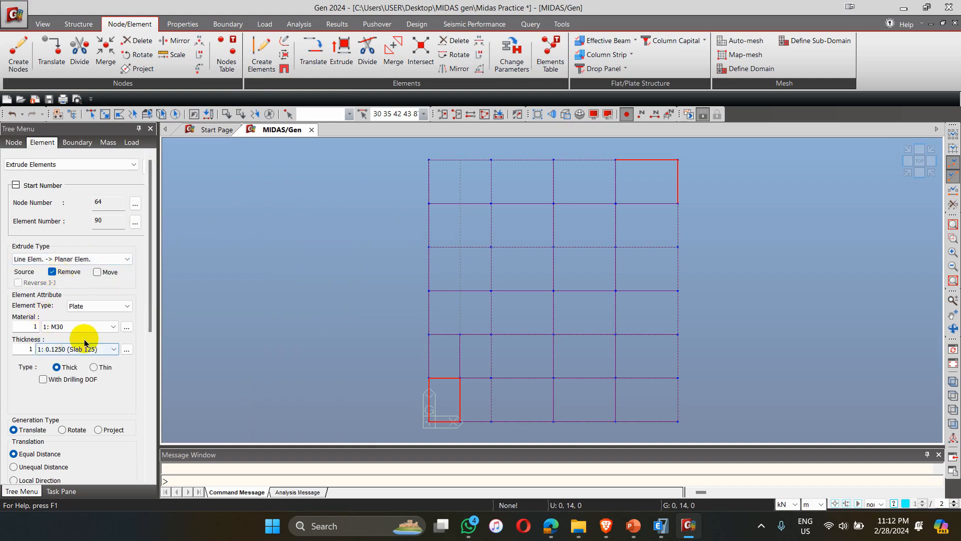
{"action": "left_click", "coordinate": [93, 309]}
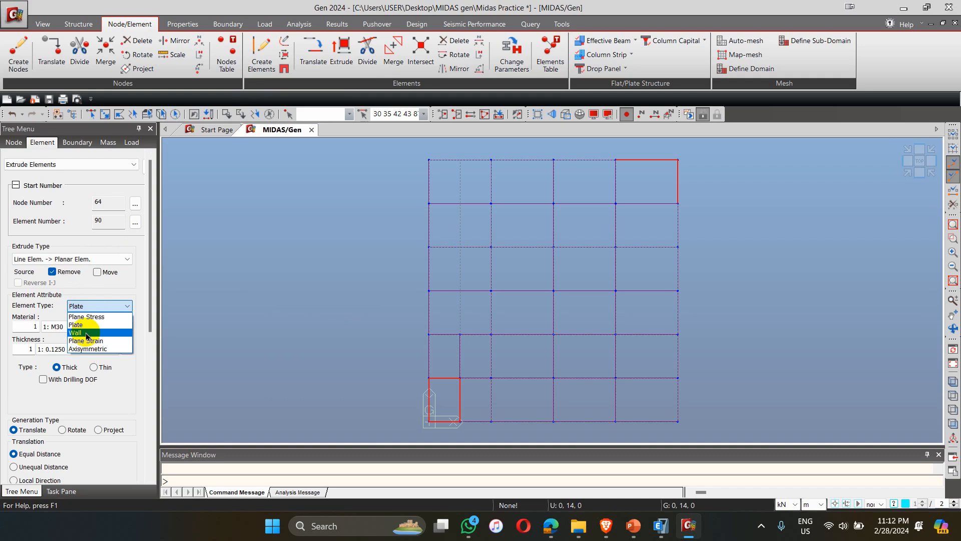
{"action": "left_click", "coordinate": [86, 333]}
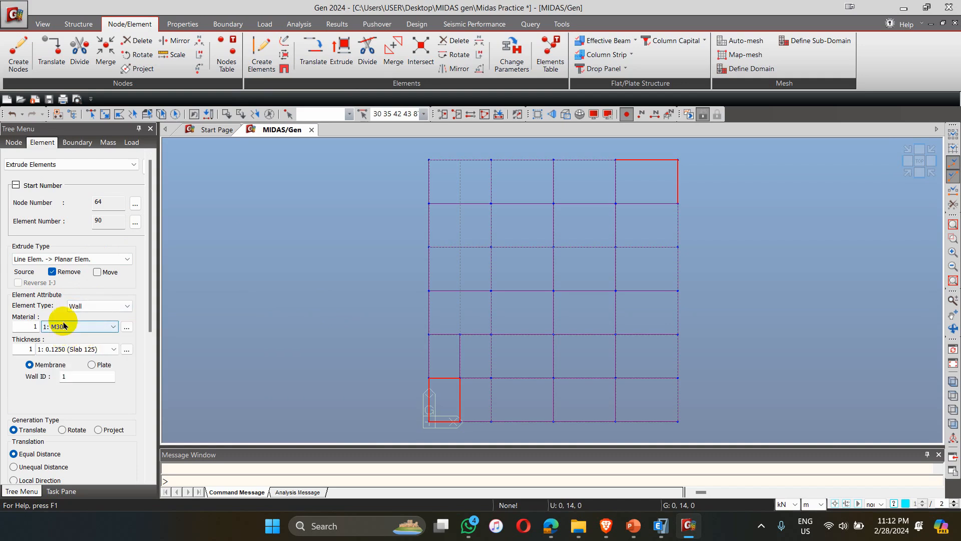
{"action": "left_click", "coordinate": [79, 327]}
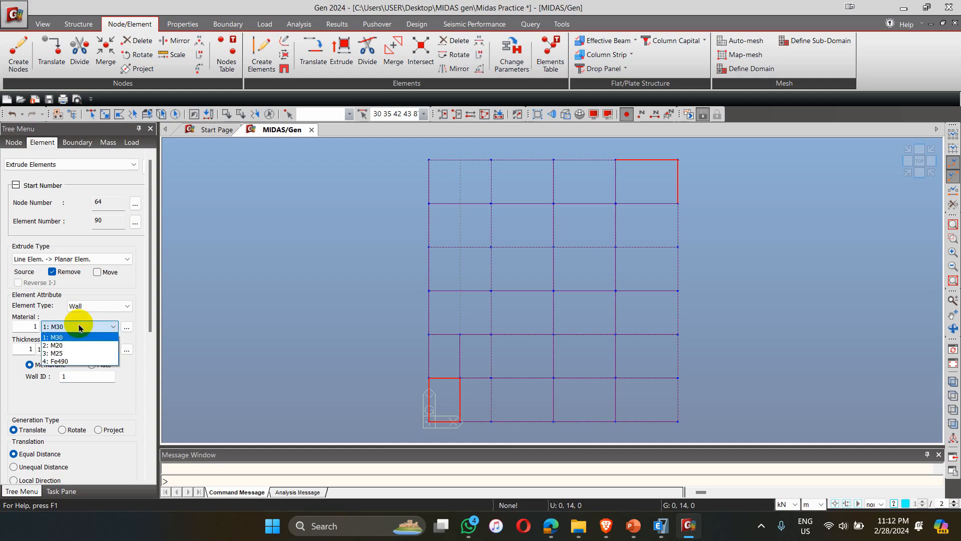
{"action": "left_click", "coordinate": [79, 327]}
{"action": "left_click", "coordinate": [76, 349]}
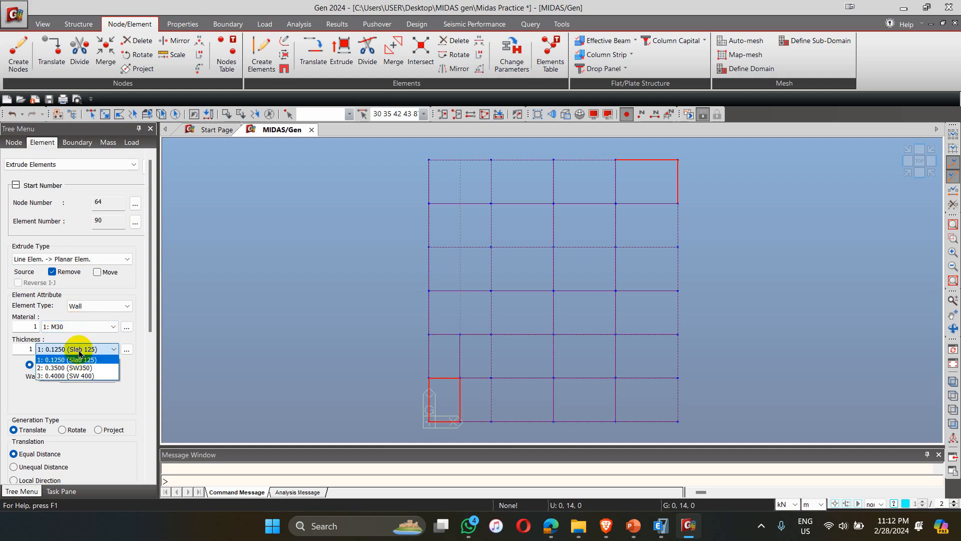
{"action": "left_click", "coordinate": [68, 375]}
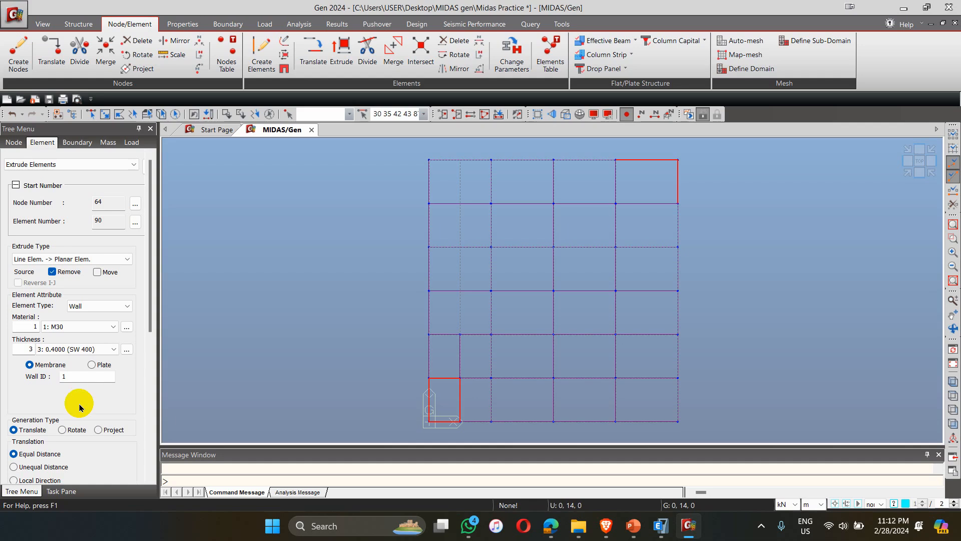
{"action": "left_click", "coordinate": [92, 366]}
Extrude the selected beams by 0, 0, -3.5 m once with wall ID 1, and show the shear walls as solids in isometric view.
{"action": "left_click_drag", "start_coordinate": [148, 322], "coordinate": [144, 375]}
{"action": "left_click", "coordinate": [76, 264]}
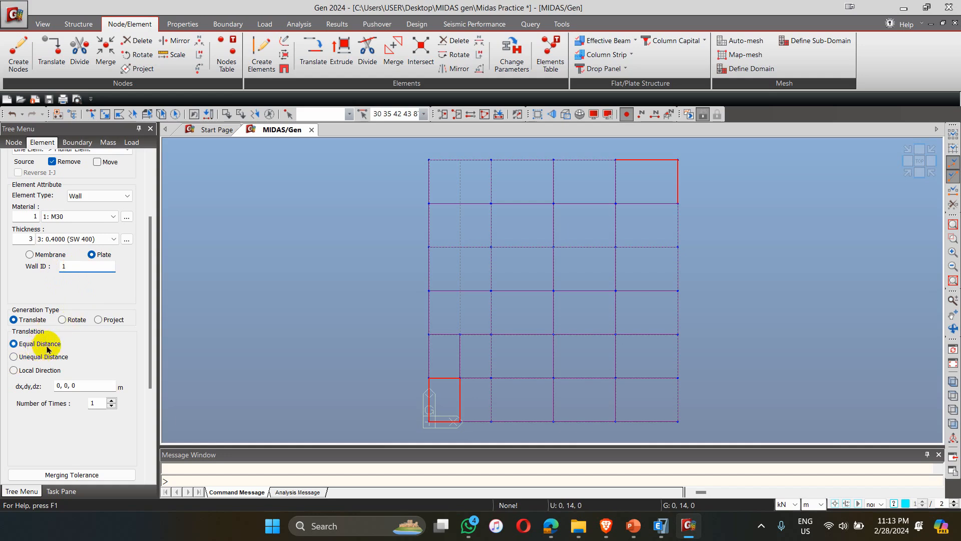
{"action": "left_click", "coordinate": [90, 384]}
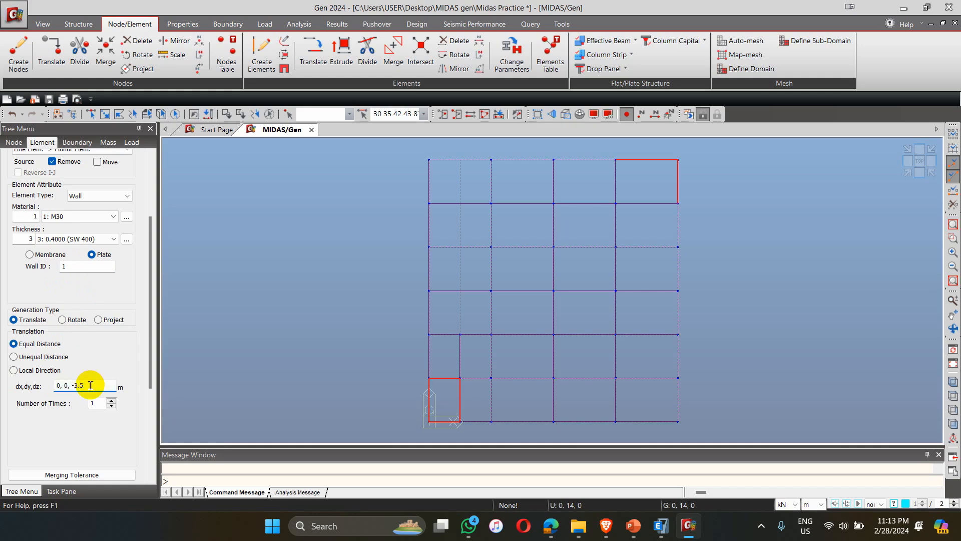
{"action": "left_click_drag", "start_coordinate": [146, 369], "coordinate": [133, 498]}
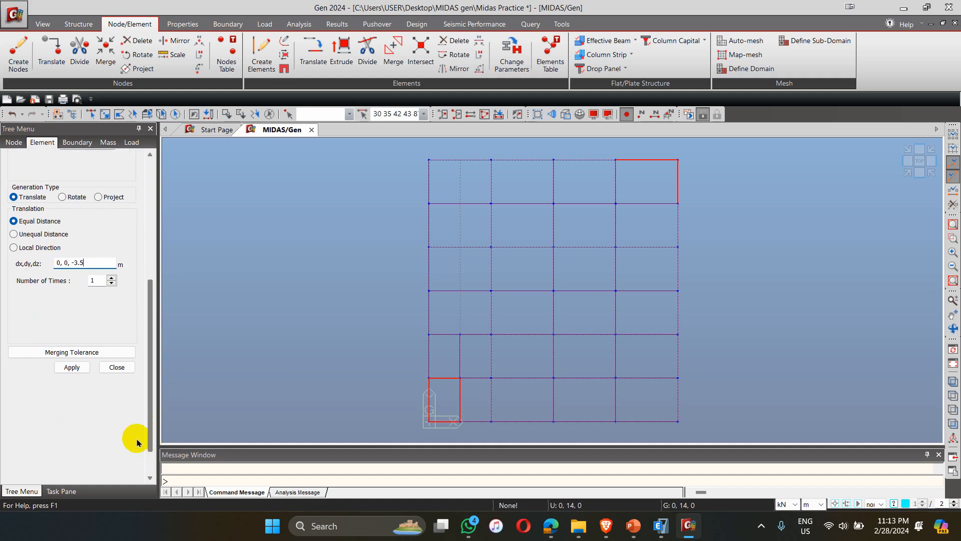
{"action": "left_click", "coordinate": [69, 368]}
{"action": "left_click", "coordinate": [906, 174]}
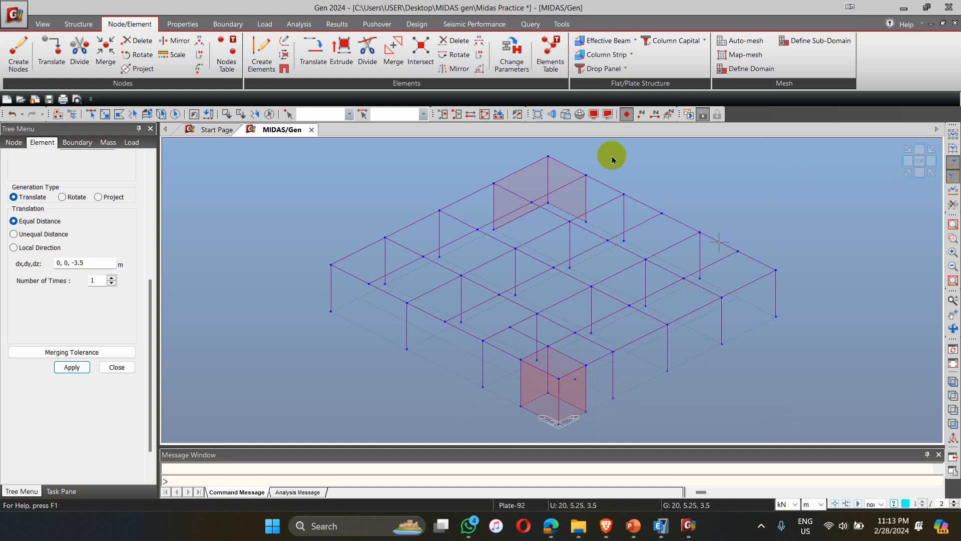
{"action": "left_click", "coordinate": [566, 115]}
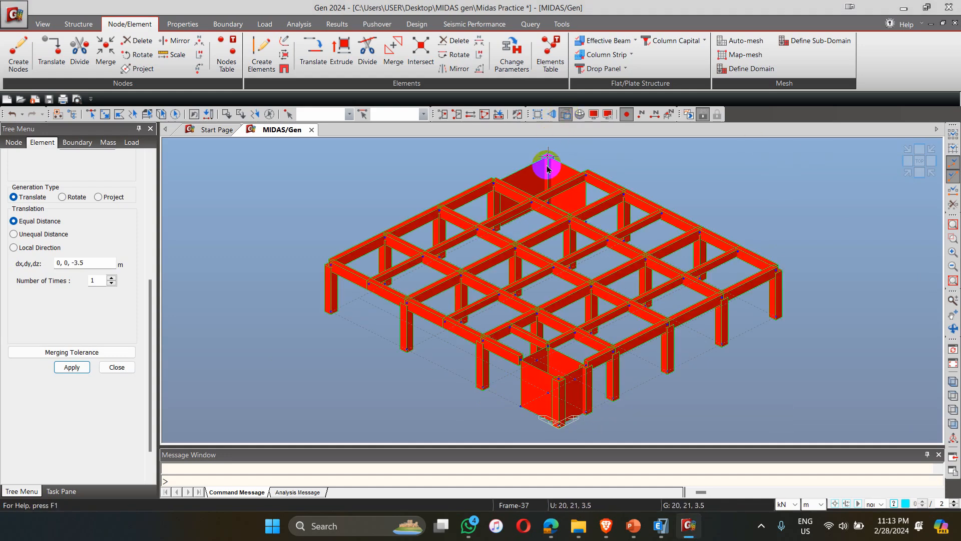
Create M30 BEAM 400x700 elements along the top edges of the two shear walls meeting at x = 20 m, y = 21 m.
{"action": "left_click_drag", "start_coordinate": [146, 310], "coordinate": [146, 157]}
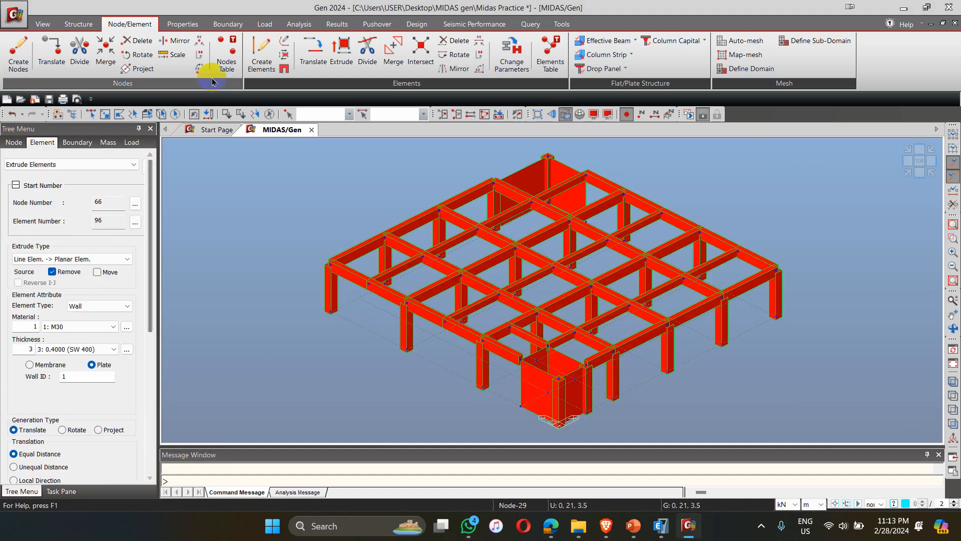
{"action": "left_click", "coordinate": [256, 51]}
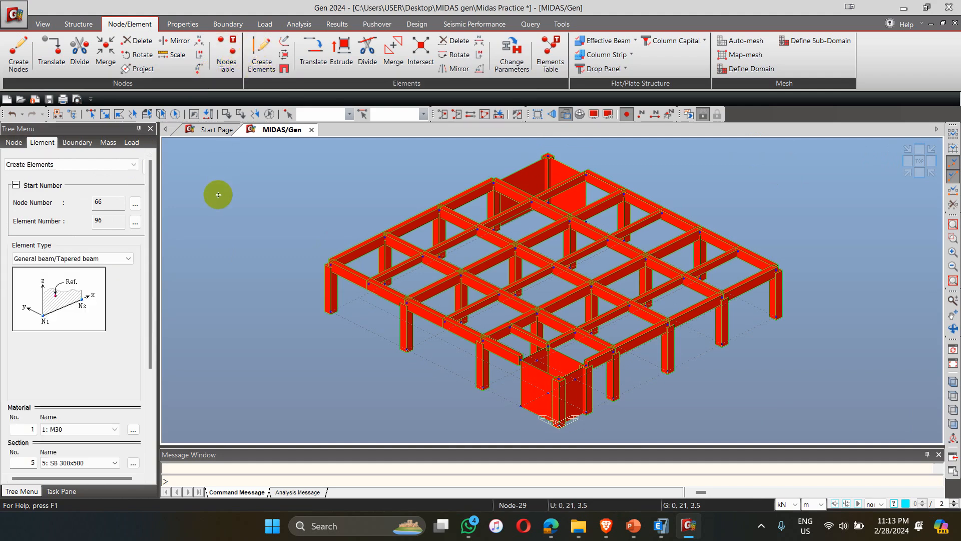
{"action": "left_click_drag", "start_coordinate": [151, 316], "coordinate": [151, 379]}
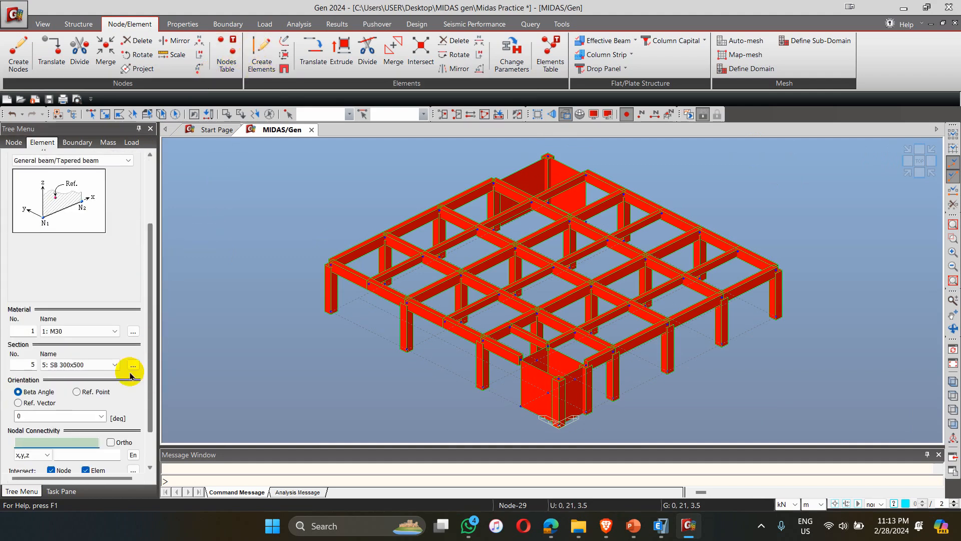
{"action": "left_click", "coordinate": [75, 364]}
{"action": "left_click", "coordinate": [73, 391]}
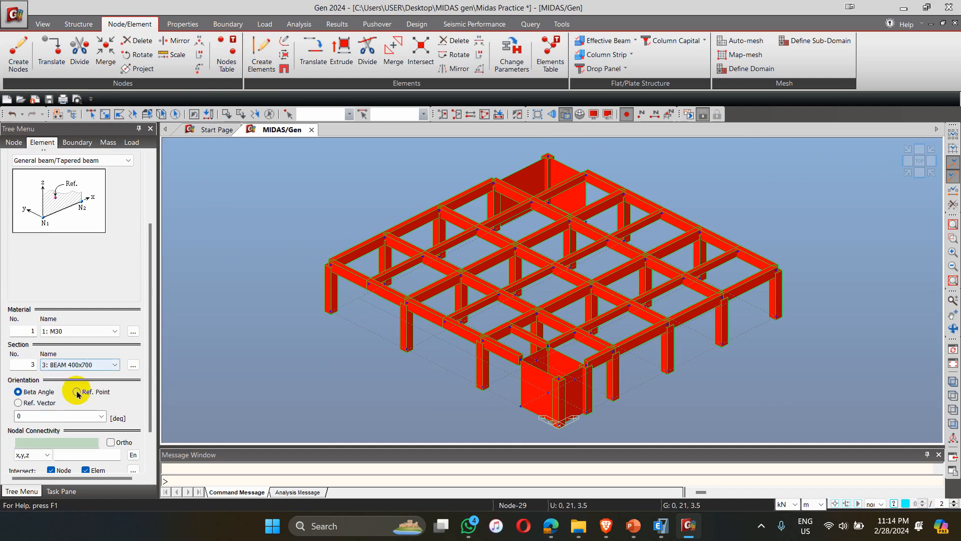
{"action": "left_click", "coordinate": [496, 182]}
{"action": "left_click", "coordinate": [548, 155]}
{"action": "left_click", "coordinate": [586, 173]}
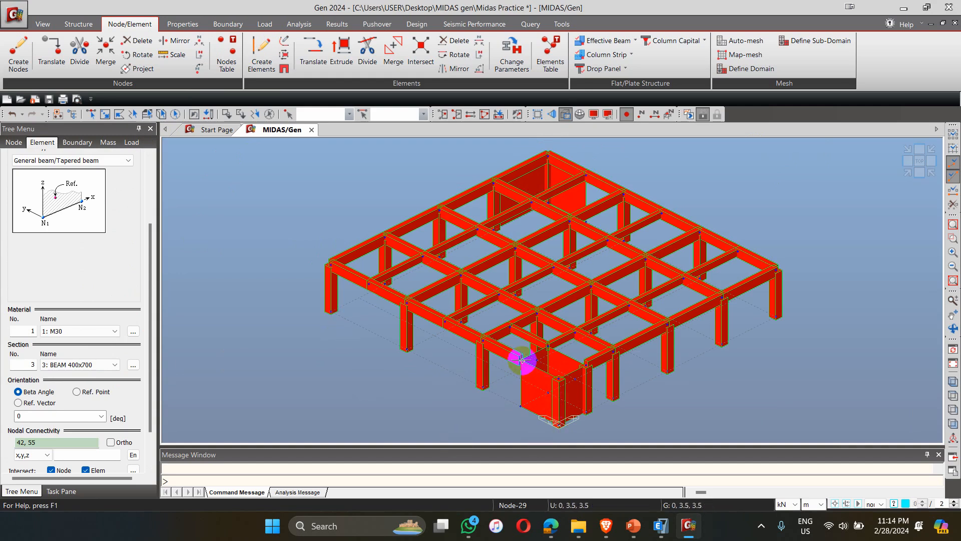
Create BEAM 400x700 elements over the origin-corner shear walls, from y = 3.5 m to the origin and on to x = 2.5 m.
{"action": "left_click", "coordinate": [561, 380]}
{"action": "left_click", "coordinate": [560, 379]}
{"action": "left_click", "coordinate": [587, 366]}
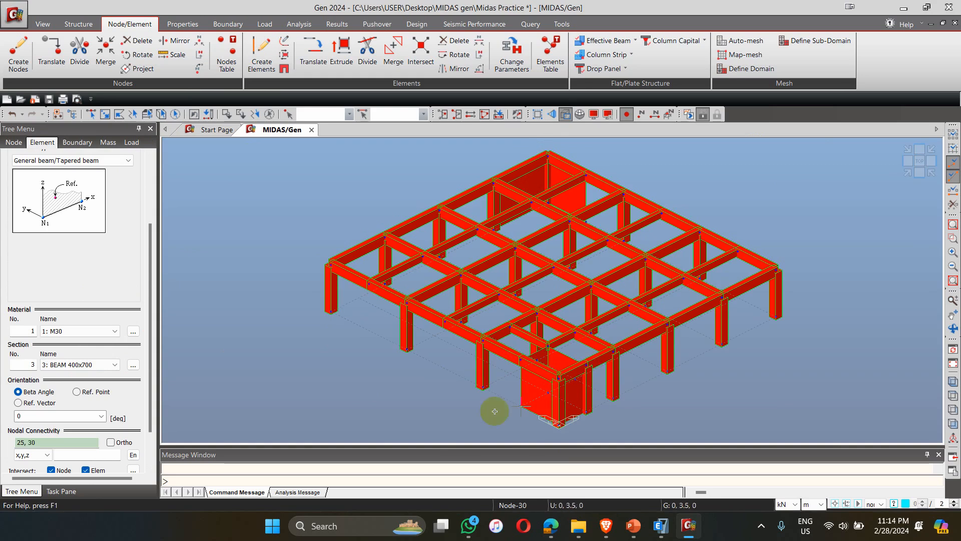
Create an SB 300x500 beam at x = 2.5 m from y = 0 to y = 3.5 m on the first storey.
{"action": "left_click", "coordinate": [95, 365]}
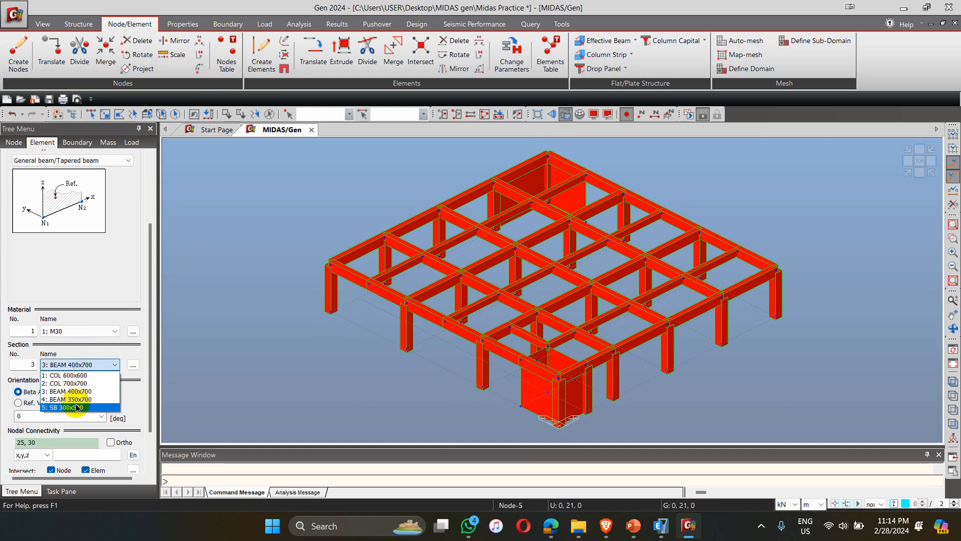
{"action": "left_click", "coordinate": [79, 410]}
{"action": "left_click", "coordinate": [546, 347]}
{"action": "left_click", "coordinate": [476, 339]}
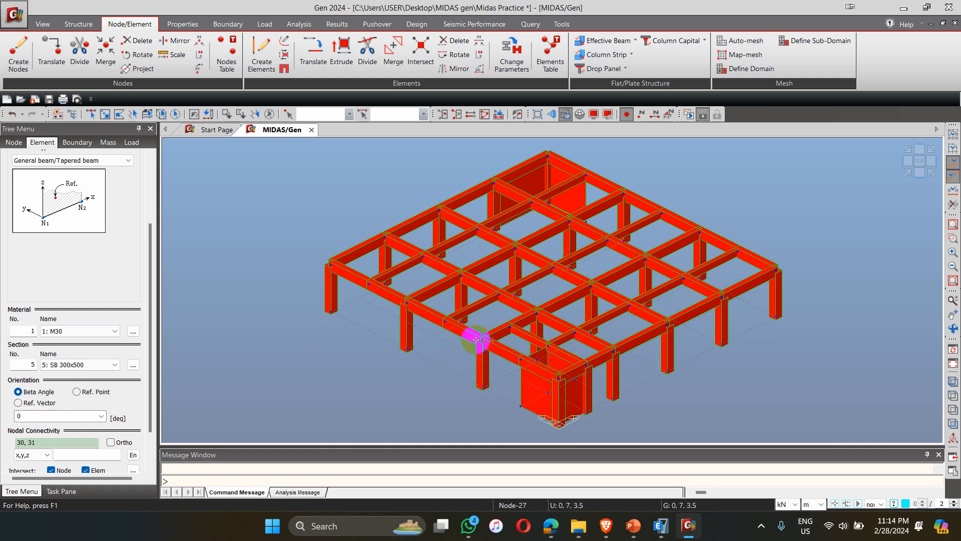
{"action": "left_click", "coordinate": [612, 195]}
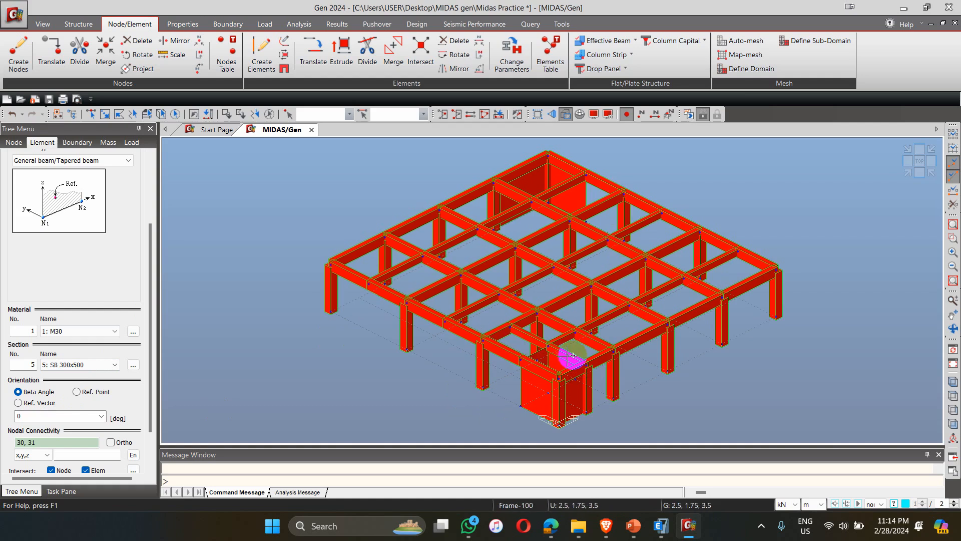
{"action": "left_click", "coordinate": [603, 342]}
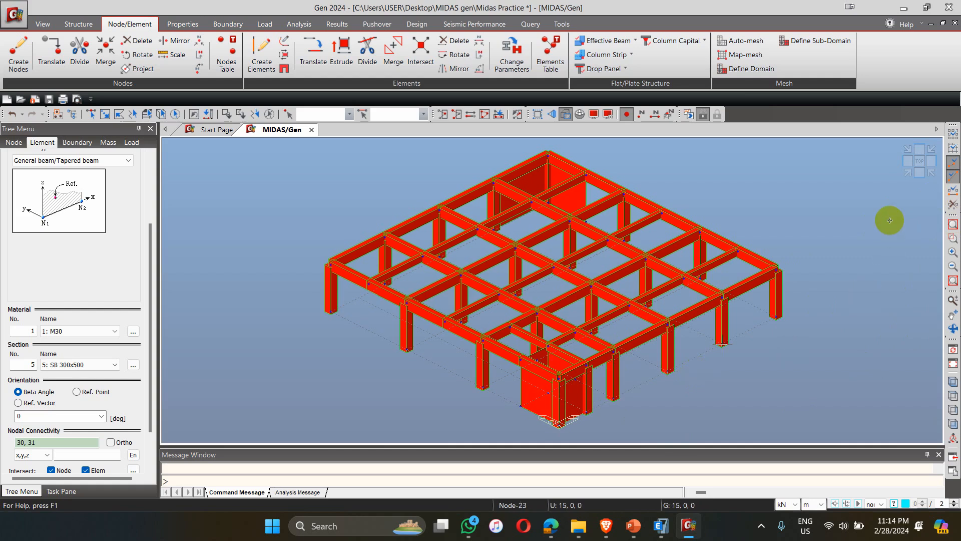
Delete the shear wall at x = 2.5 m between y = 0 and y = 3.5 m, and check the layout in plan.
{"action": "left_click", "coordinate": [953, 329]}
{"action": "left_click_drag", "start_coordinate": [789, 382], "coordinate": [654, 367]}
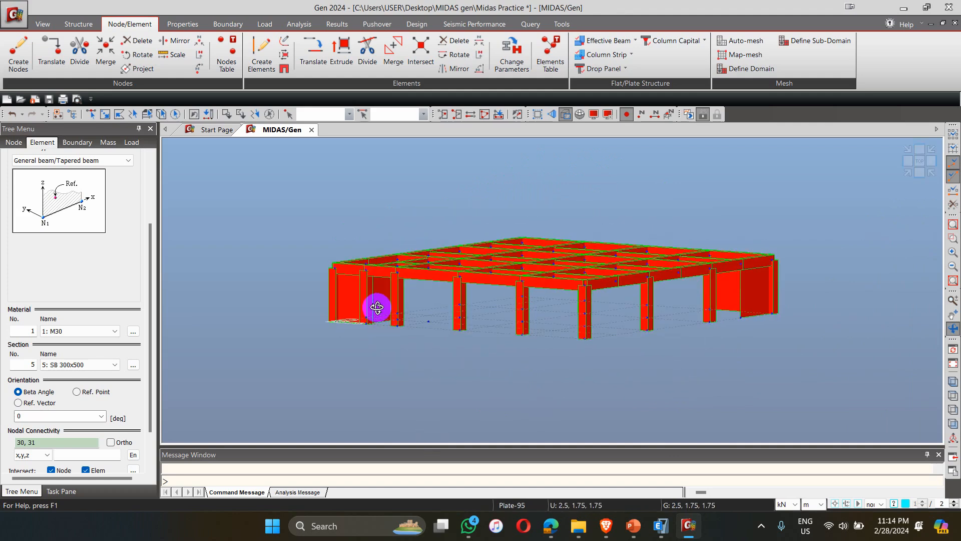
{"action": "left_click", "coordinate": [91, 114]}
{"action": "left_click", "coordinate": [383, 307]}
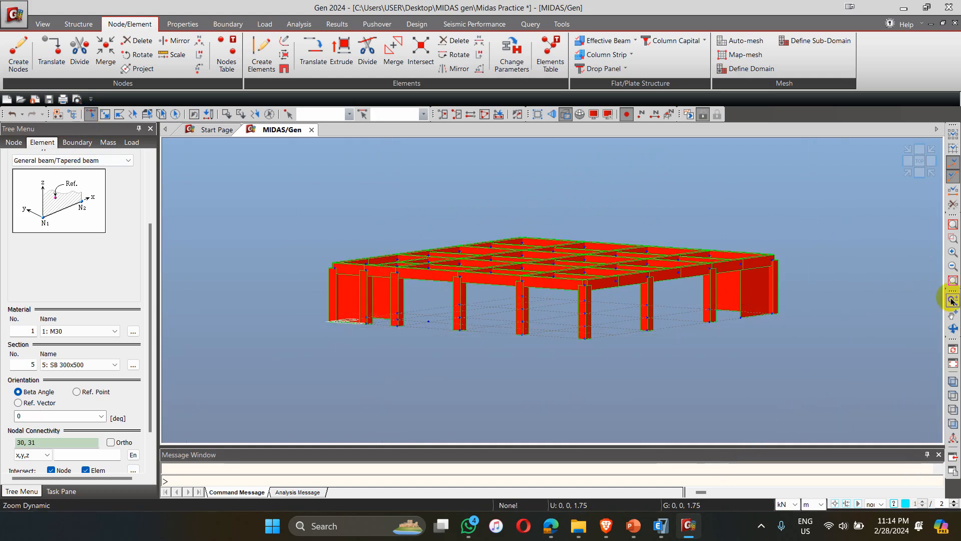
{"action": "left_click", "coordinate": [919, 161]}
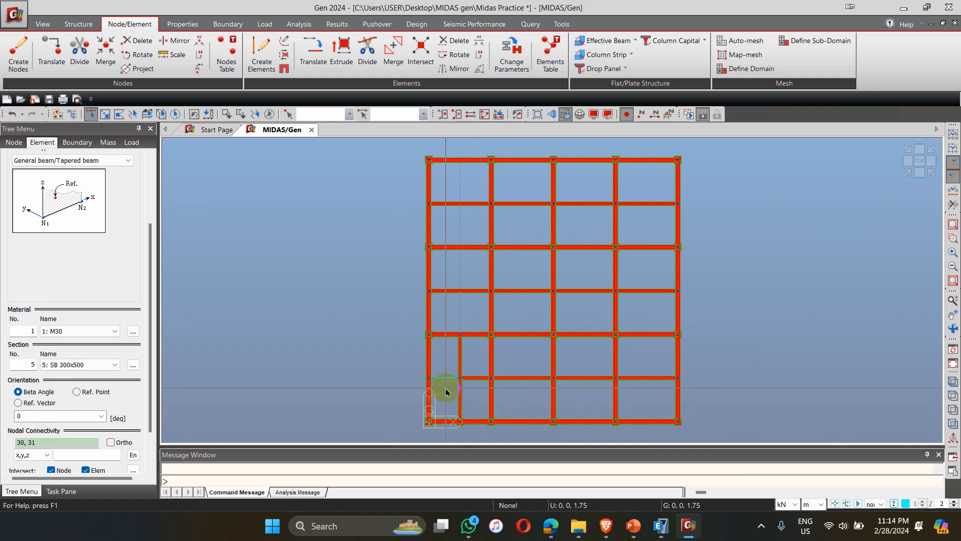
{"action": "left_click", "coordinate": [12, 115]}
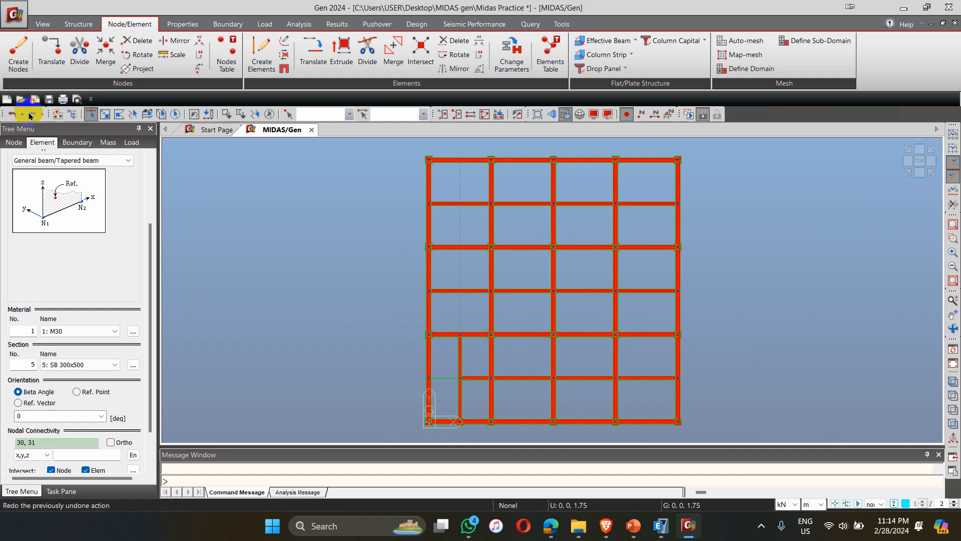
Try to delete the column at x = 2.5 m, y = 0 together with two shear walls of the origin bay, and undo the deletion.
{"action": "left_click", "coordinate": [906, 174]}
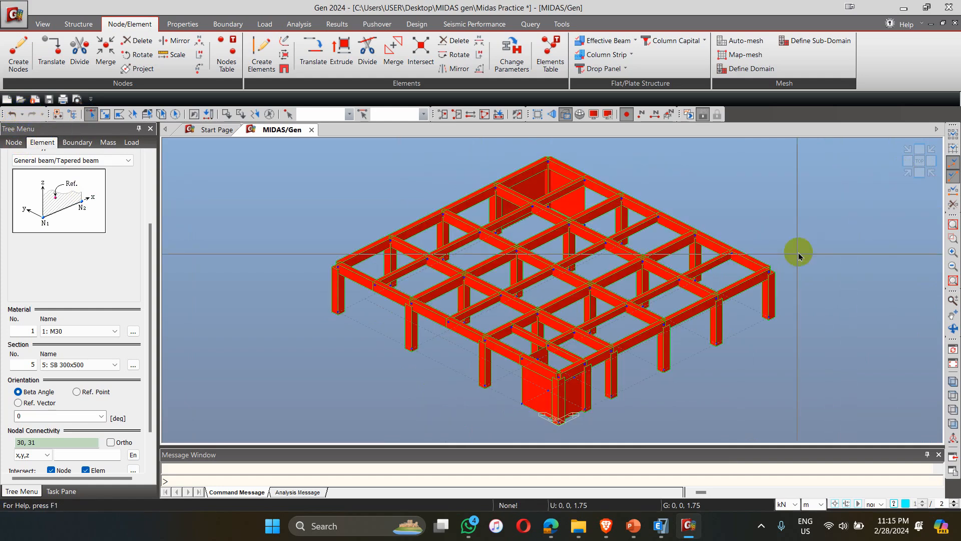
{"action": "left_click", "coordinate": [953, 328]}
{"action": "left_click_drag", "start_coordinate": [747, 367], "coordinate": [669, 369]}
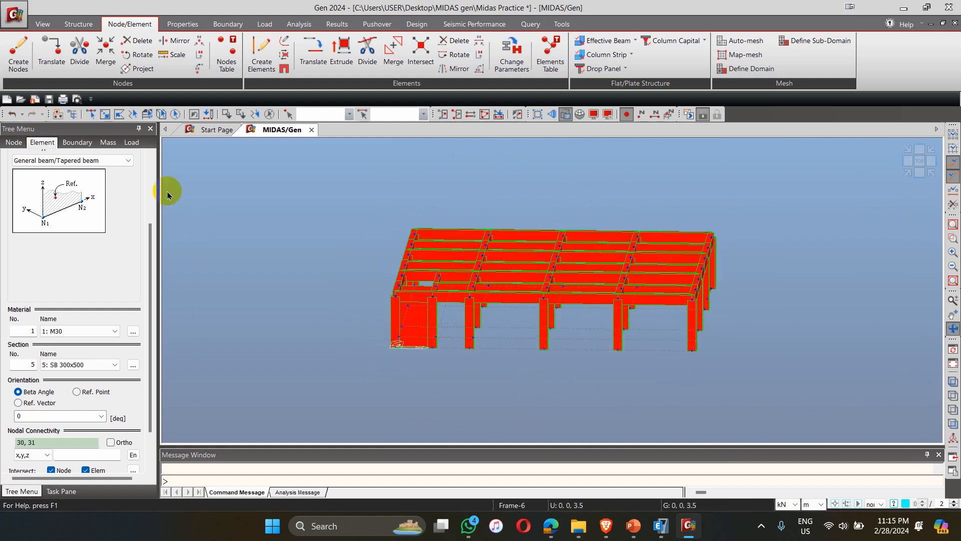
{"action": "left_click", "coordinate": [90, 114]}
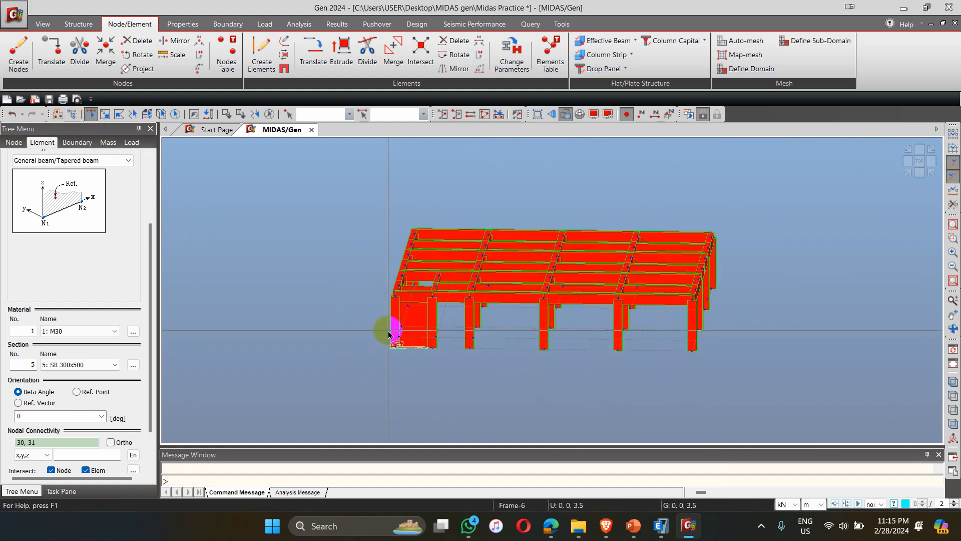
{"action": "left_click", "coordinate": [428, 326]}
{"action": "left_click", "coordinate": [425, 334]}
{"action": "left_click", "coordinate": [438, 347]}
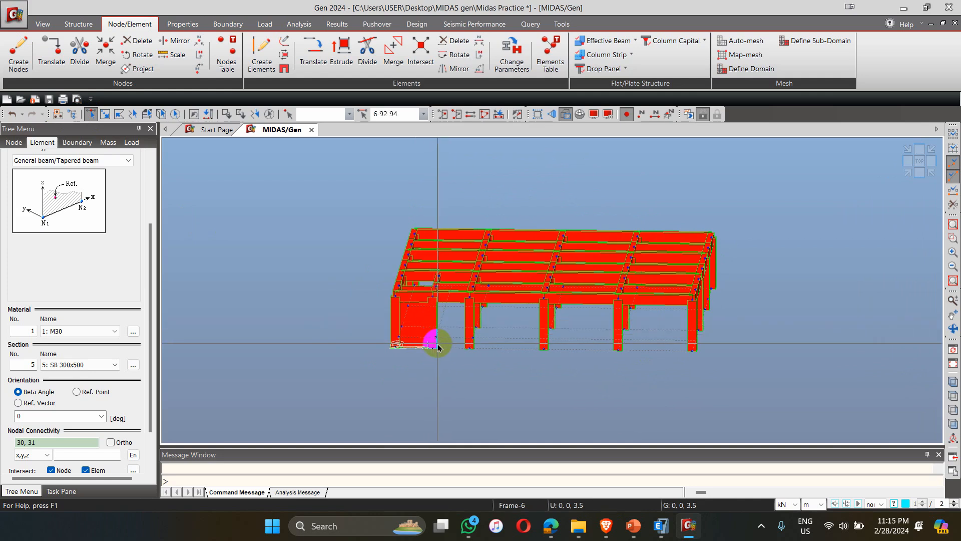
{"action": "key", "text": "Delete"}
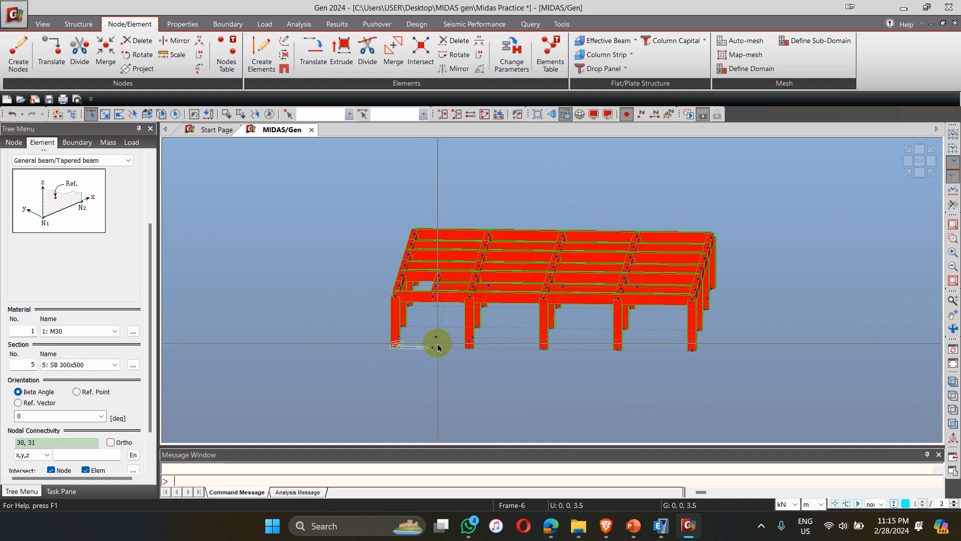
{"action": "key", "text": "ctrl+z"}
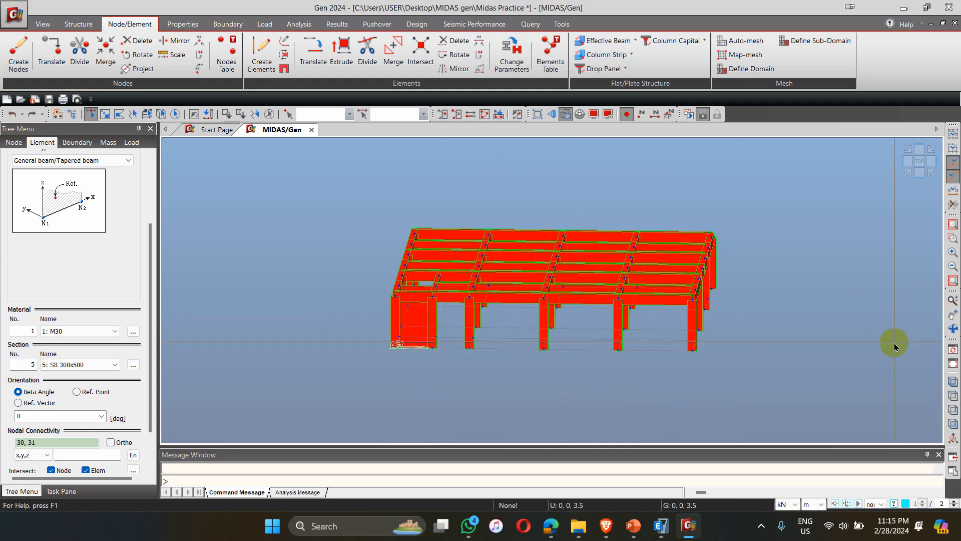
Delete only the column at x = 2.5 m, y = 0, at the end of the origin-bay shear wall.
{"action": "left_click", "coordinate": [954, 328]}
{"action": "left_click_drag", "start_coordinate": [873, 354], "coordinate": [629, 391]}
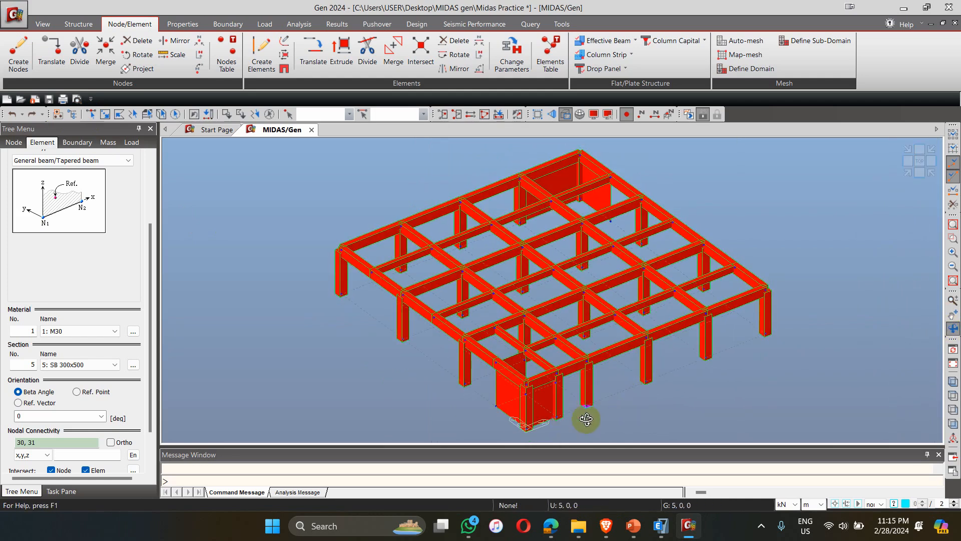
{"action": "left_click", "coordinate": [90, 114]}
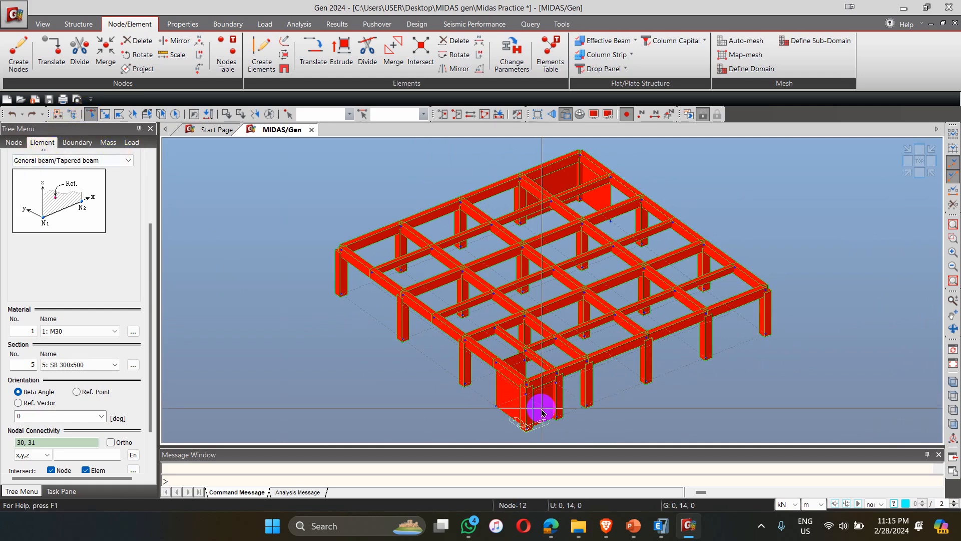
{"action": "left_click", "coordinate": [558, 399]}
{"action": "left_click", "coordinate": [558, 400]}
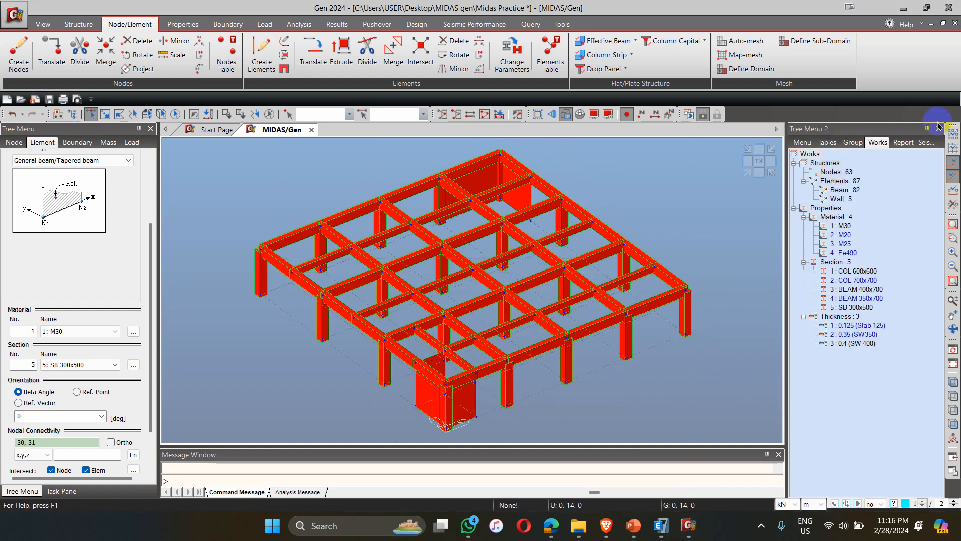
Check the section assignments in wireframe by highlighting the elements of COL 600x600, BEAM 400x700 and SB 300x500 from the works tree.
{"action": "left_click", "coordinate": [939, 130]}
{"action": "left_click", "coordinate": [954, 156]}
{"action": "left_click", "coordinate": [894, 174]}
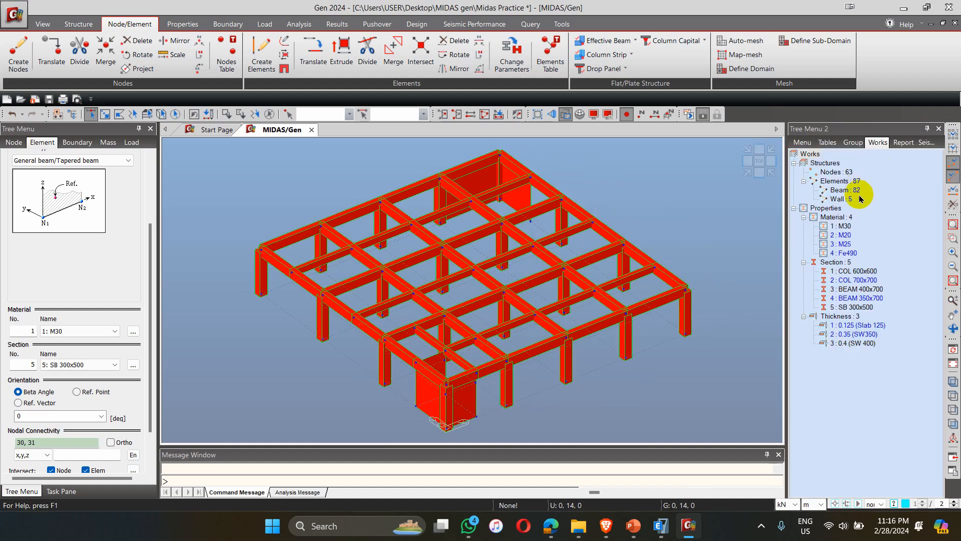
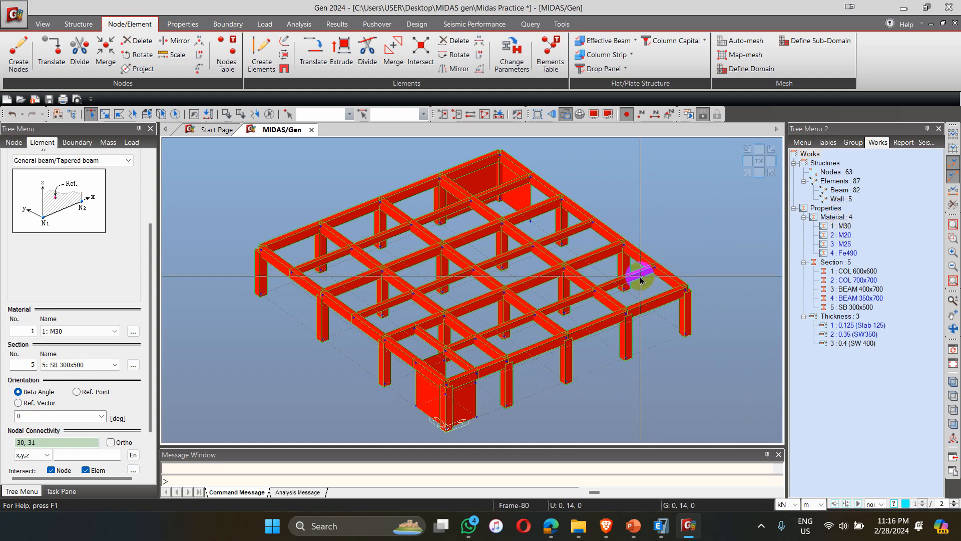
{"action": "left_click", "coordinate": [857, 272]}
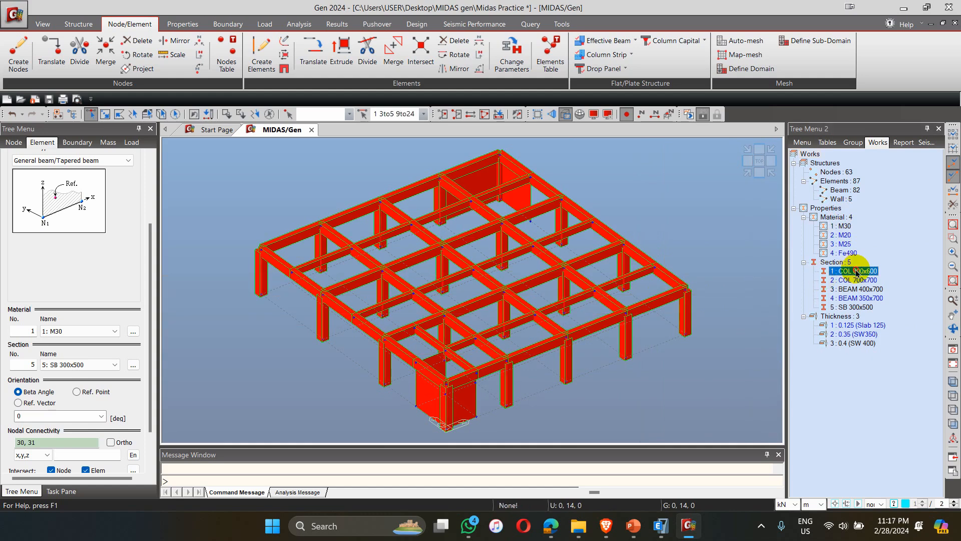
{"action": "left_click", "coordinate": [565, 114]}
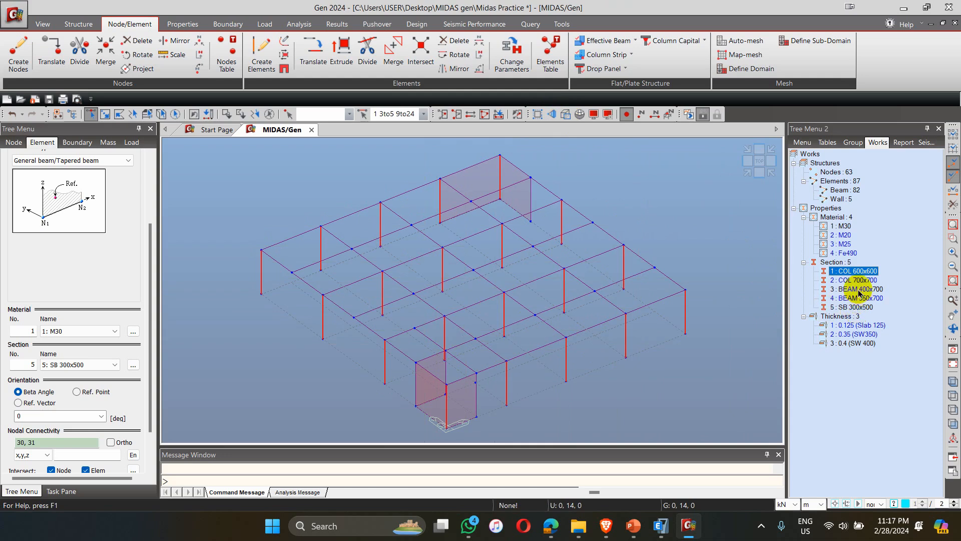
{"action": "double_click", "coordinate": [860, 290]}
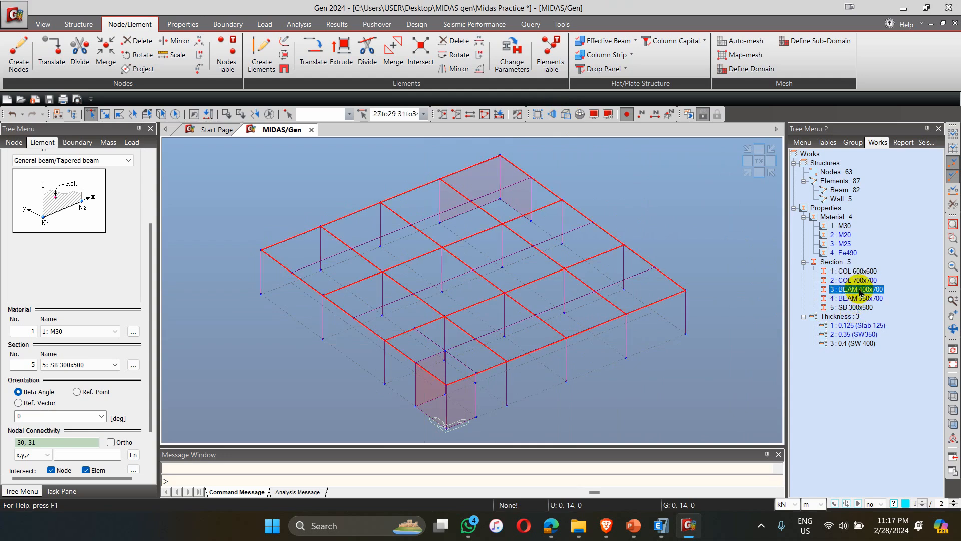
{"action": "double_click", "coordinate": [846, 308]}
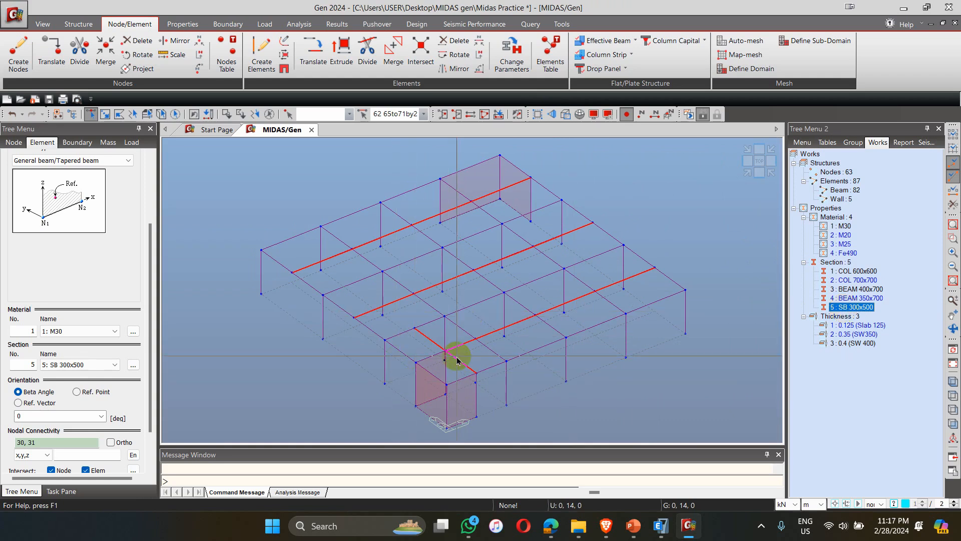
Add the missing SB 300x500 beam at y = 3.5 m between x = 0 and x = 2.5 m, and highlight that section's elements.
{"action": "double_click", "coordinate": [850, 290]}
{"action": "double_click", "coordinate": [854, 307]}
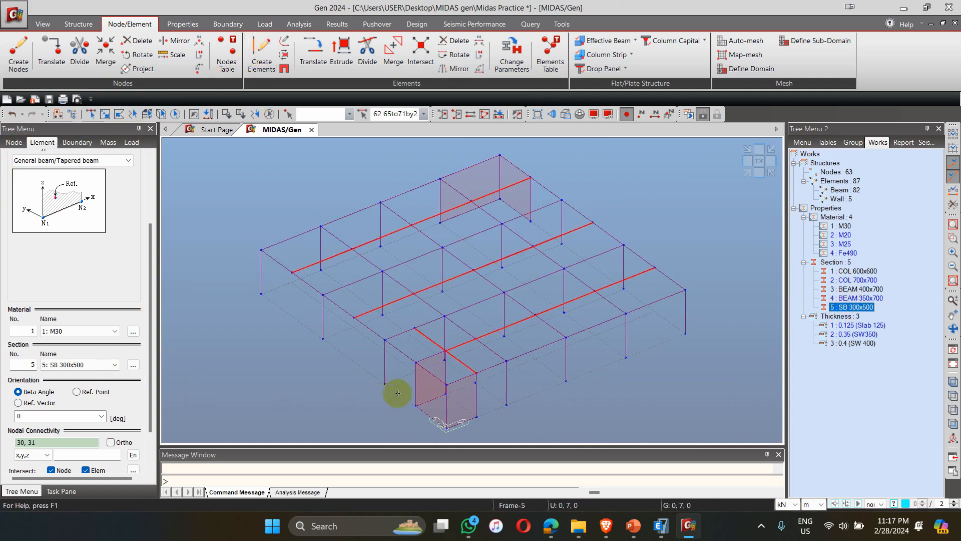
{"action": "left_click", "coordinate": [444, 356]}
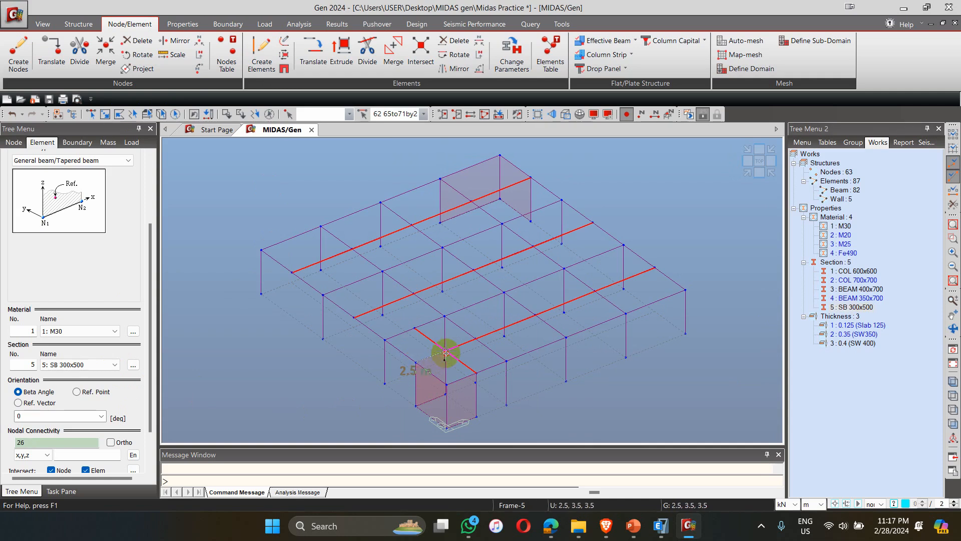
{"action": "left_click", "coordinate": [854, 307]}
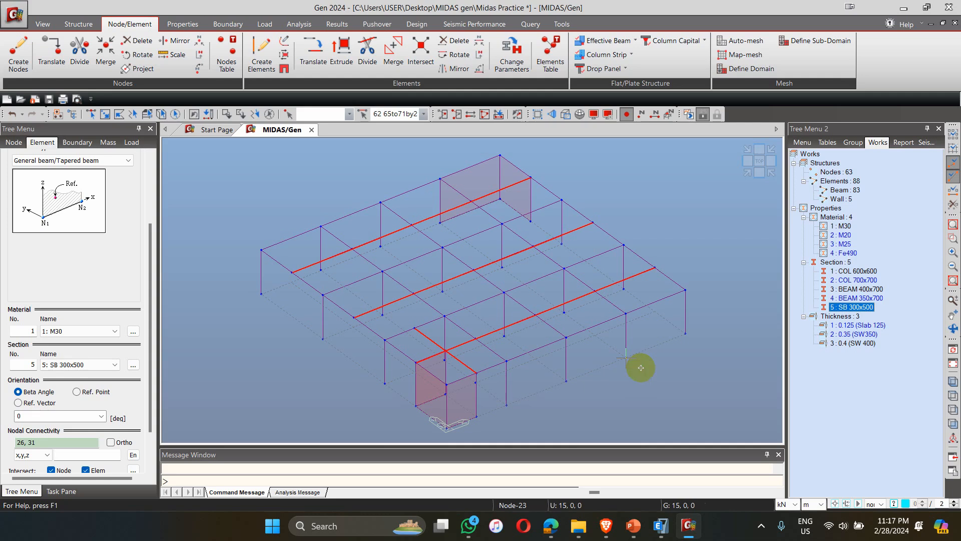
Select all elements assigned to the BEAM 400x700 and SB 300x500 sections.
{"action": "left_click", "coordinate": [850, 299]}
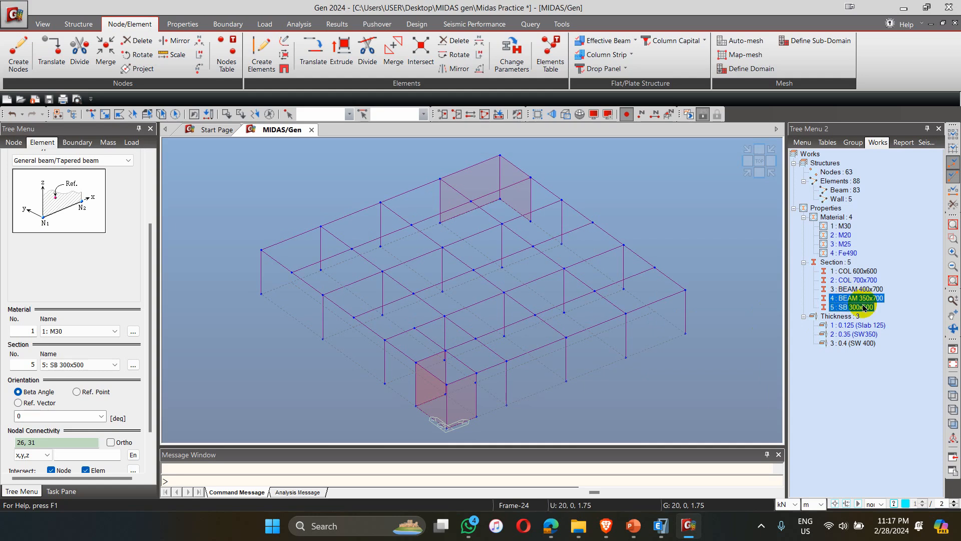
{"action": "left_click", "coordinate": [856, 300]}
{"action": "left_click", "coordinate": [758, 317]}
{"action": "left_click", "coordinate": [857, 293]}
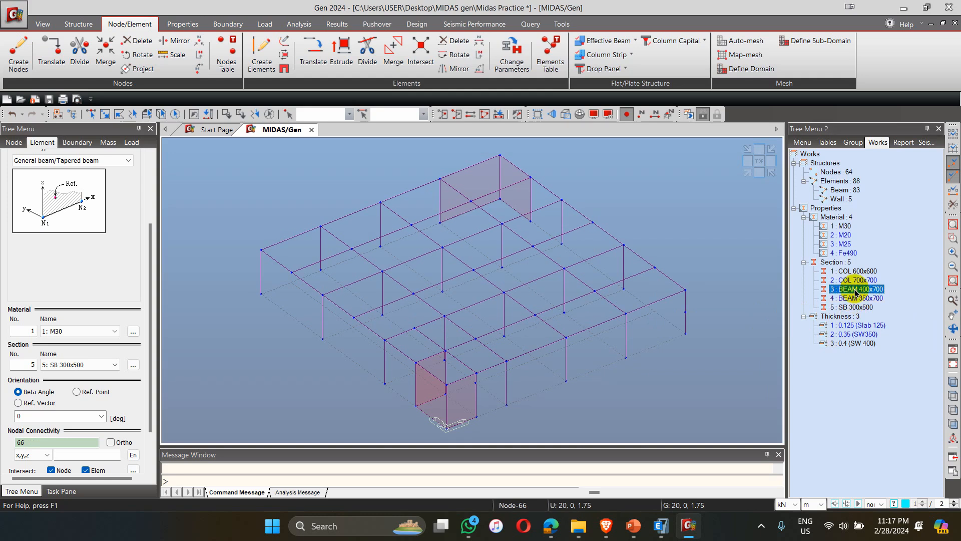
{"action": "double_click", "coordinate": [855, 291]}
{"action": "double_click", "coordinate": [855, 306], "text": "ctrl"}
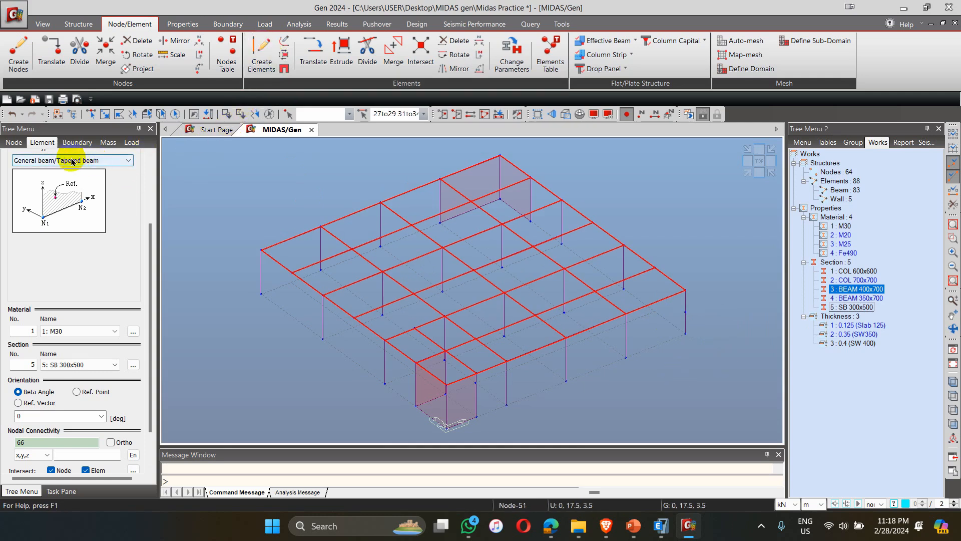
Copy the selected main and secondary beams upward 15 times at an equal distance of 0, 0, 3.5 m using Translate Elements.
{"action": "left_click_drag", "start_coordinate": [151, 246], "coordinate": [150, 185]}
{"action": "left_click", "coordinate": [31, 164]}
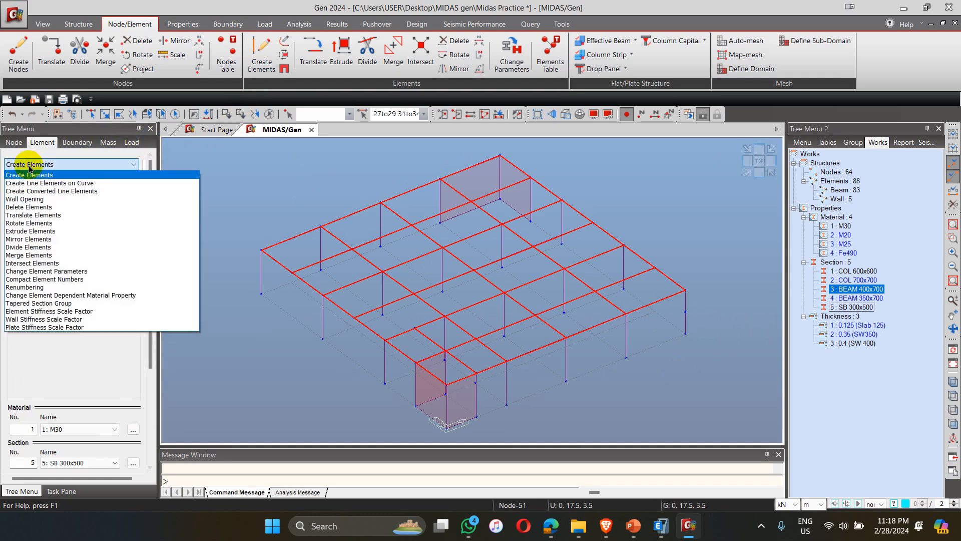
{"action": "left_click", "coordinate": [41, 215]}
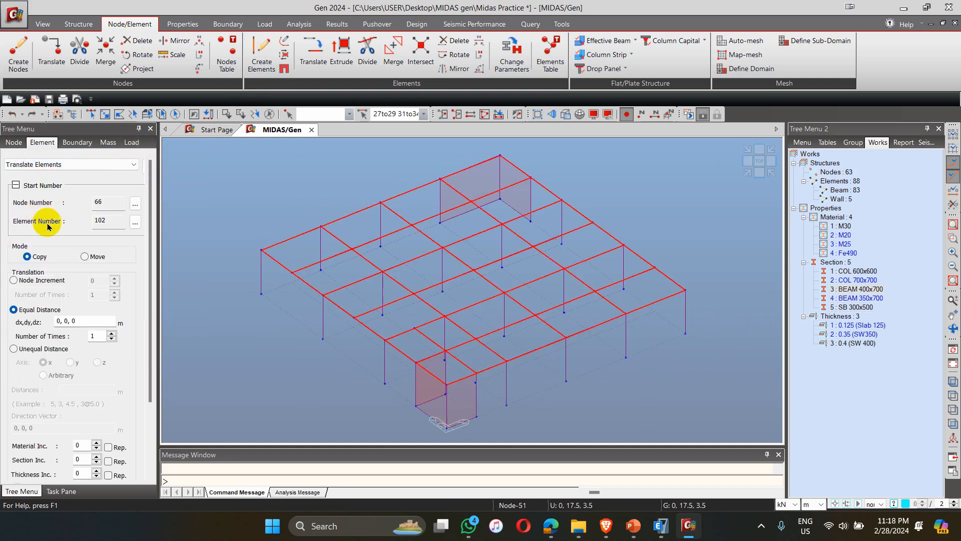
{"action": "left_click_drag", "start_coordinate": [150, 332], "coordinate": [146, 381]}
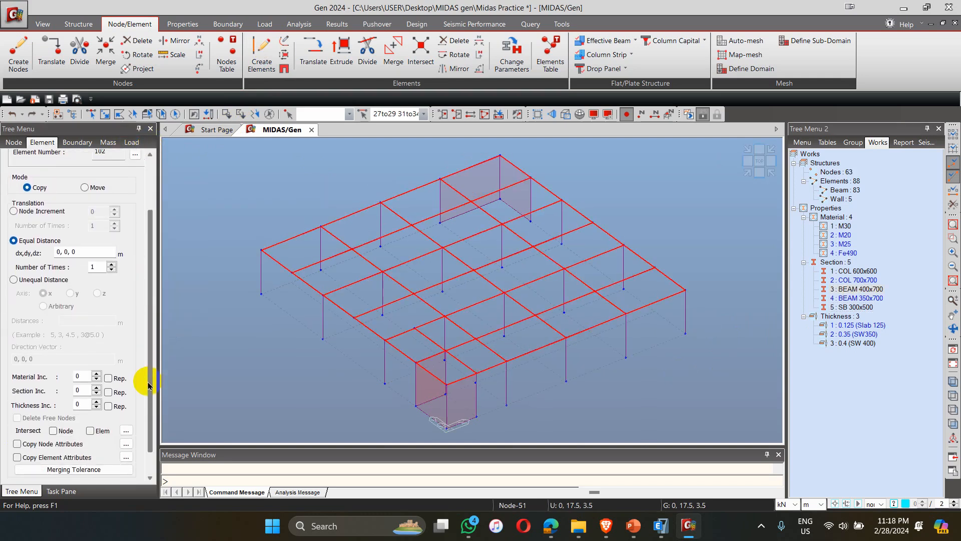
{"action": "double_click", "coordinate": [96, 268]}
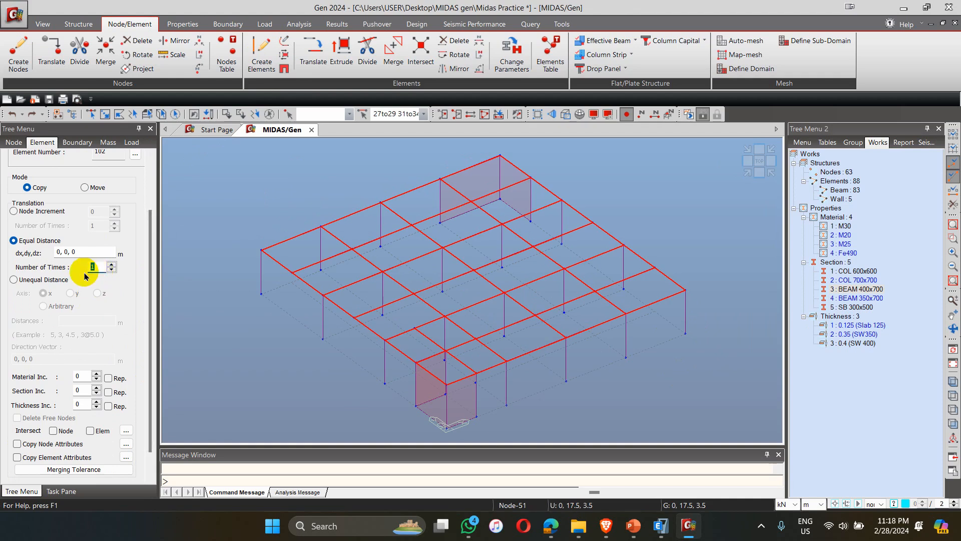
{"action": "double_click", "coordinate": [77, 251]}
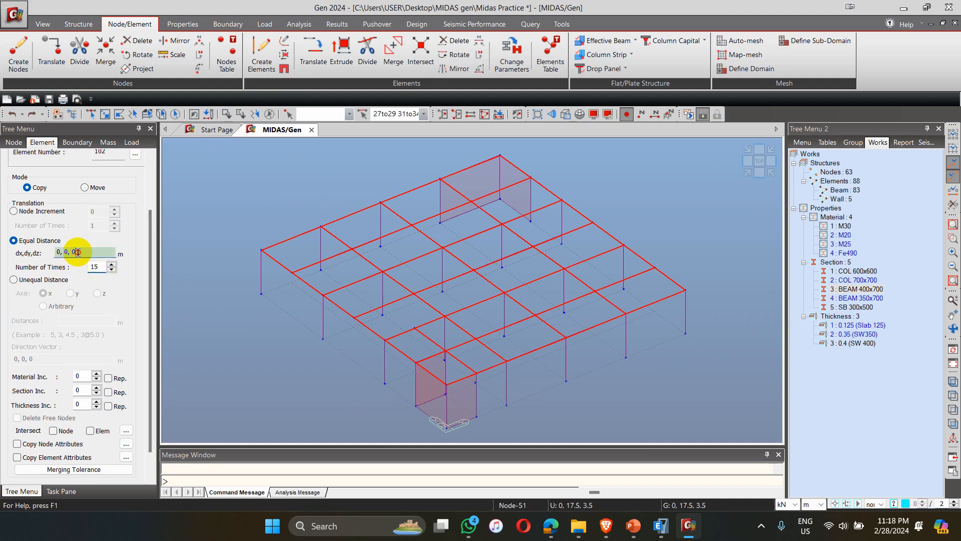
{"action": "key", "text": "BackSpace"}
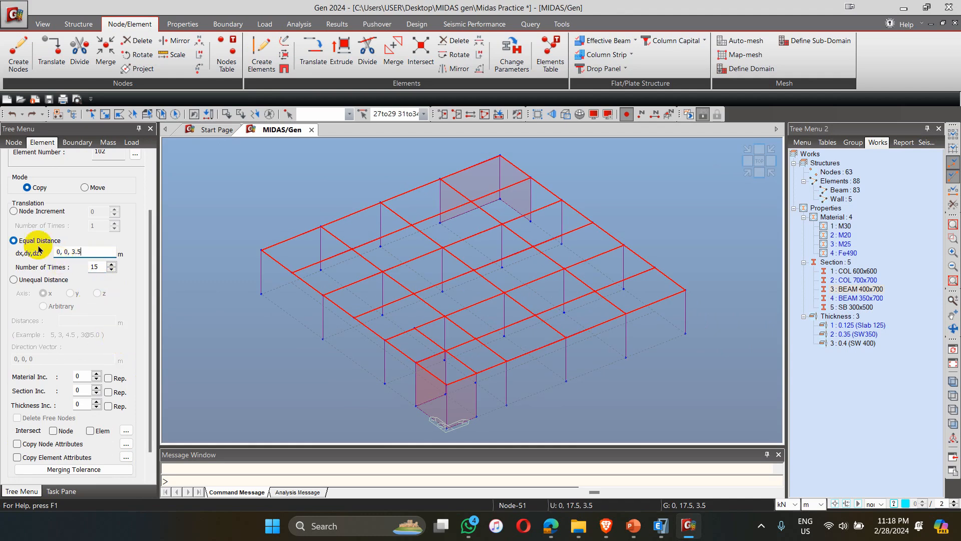
{"action": "scroll", "coordinate": [141, 305], "scroll_direction": "down", "scroll_amount": 2}
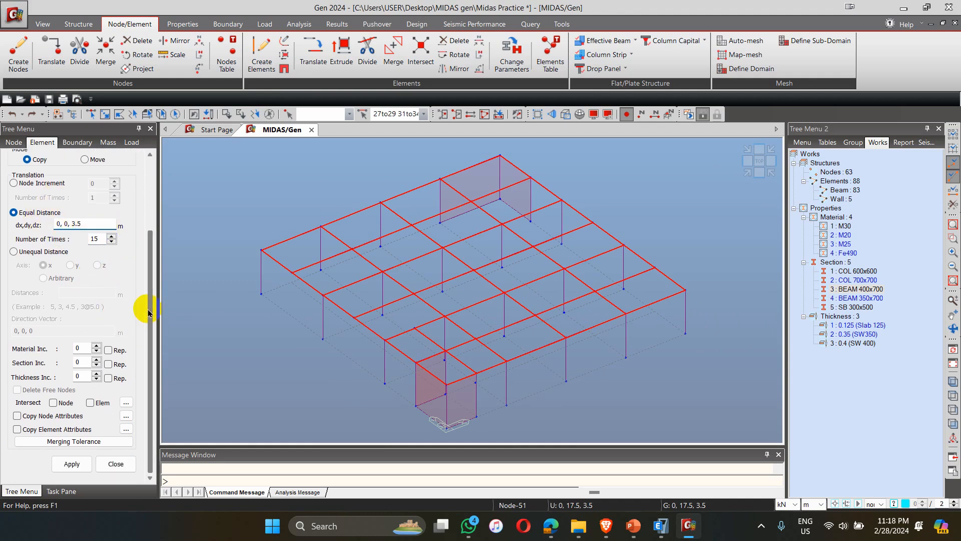
{"action": "scroll", "coordinate": [140, 271], "scroll_direction": "up", "scroll_amount": 4}
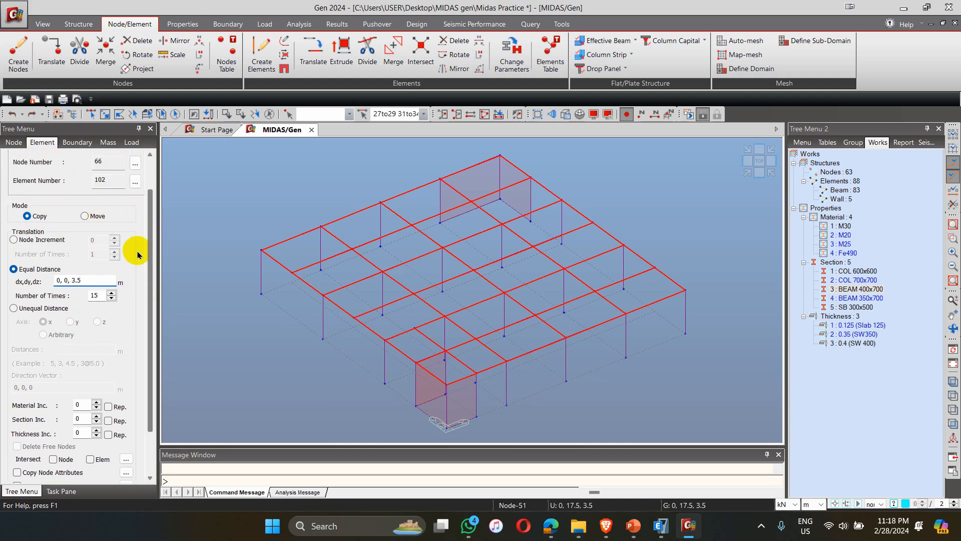
{"action": "scroll", "coordinate": [149, 344], "scroll_direction": "down", "scroll_amount": 4}
{"action": "left_click", "coordinate": [72, 463]}
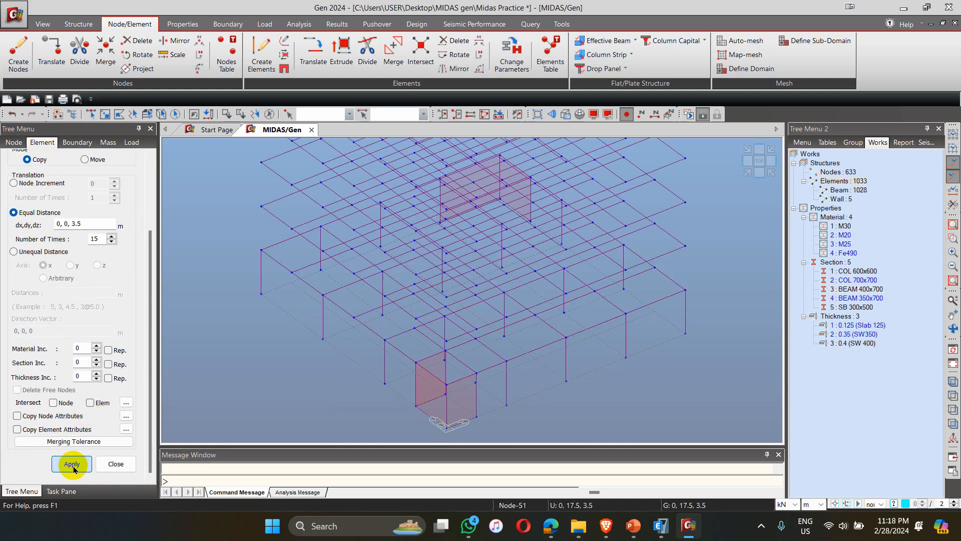
Select all COL 600x600 columns and copy them upward 15 times at 3.5 m spacing.
{"action": "left_click", "coordinate": [566, 115]}
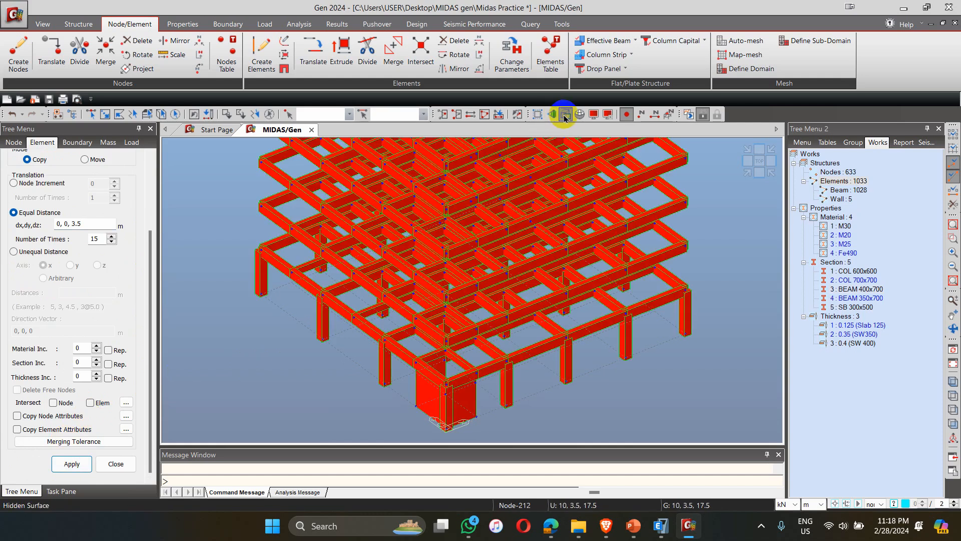
{"action": "left_click", "coordinate": [565, 115]}
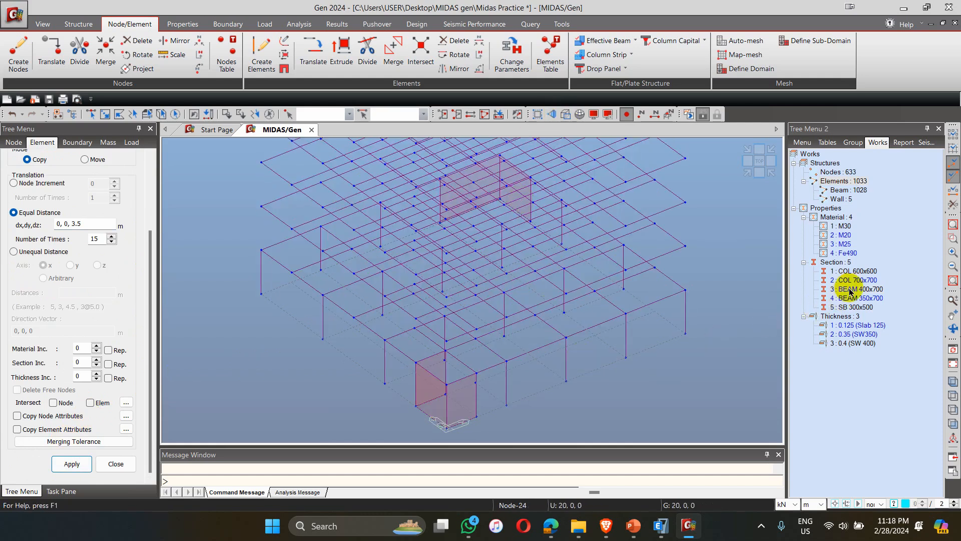
{"action": "left_click", "coordinate": [848, 271]}
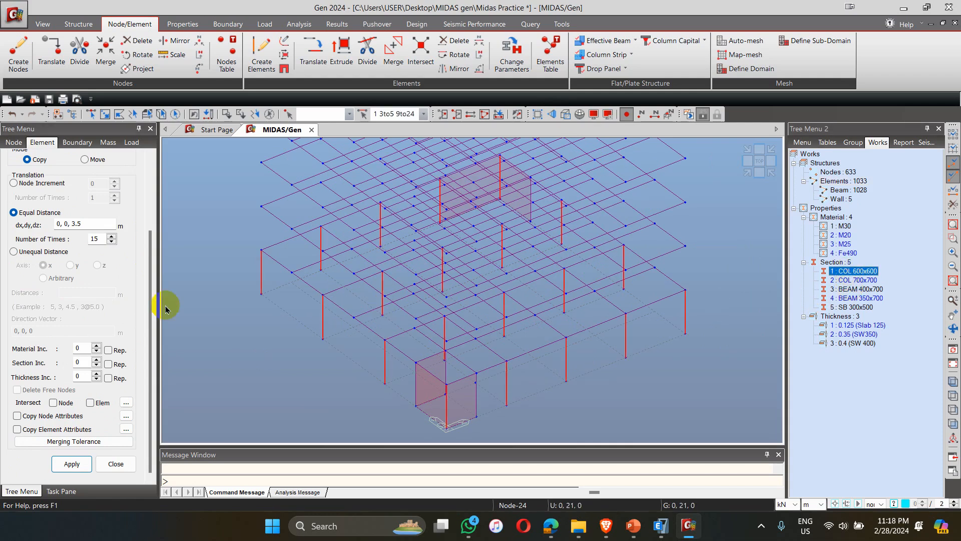
{"action": "left_click", "coordinate": [71, 464]}
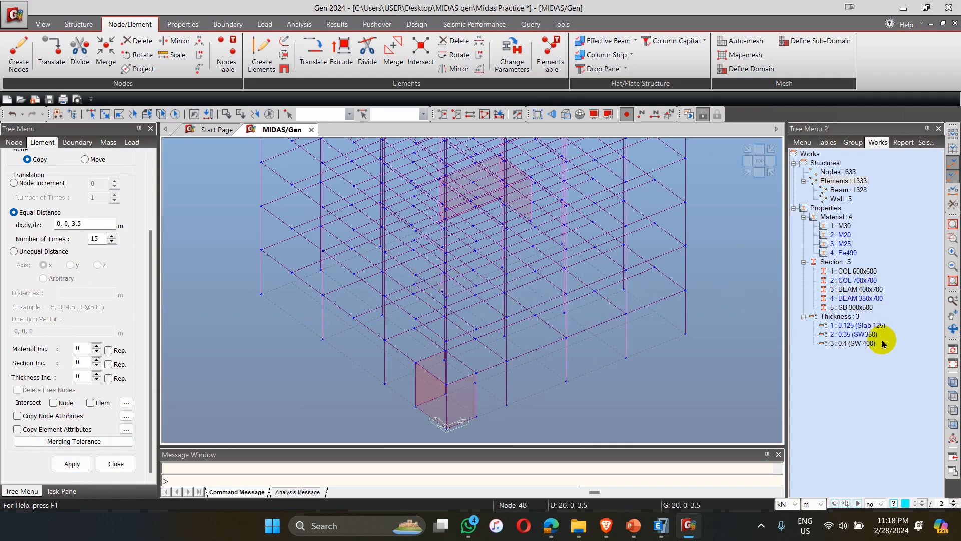
Select all SW 400 shear walls and copy them upward 15 times at 3.5 m spacing, with a wall ID increment of 15.
{"action": "double_click", "coordinate": [854, 343]}
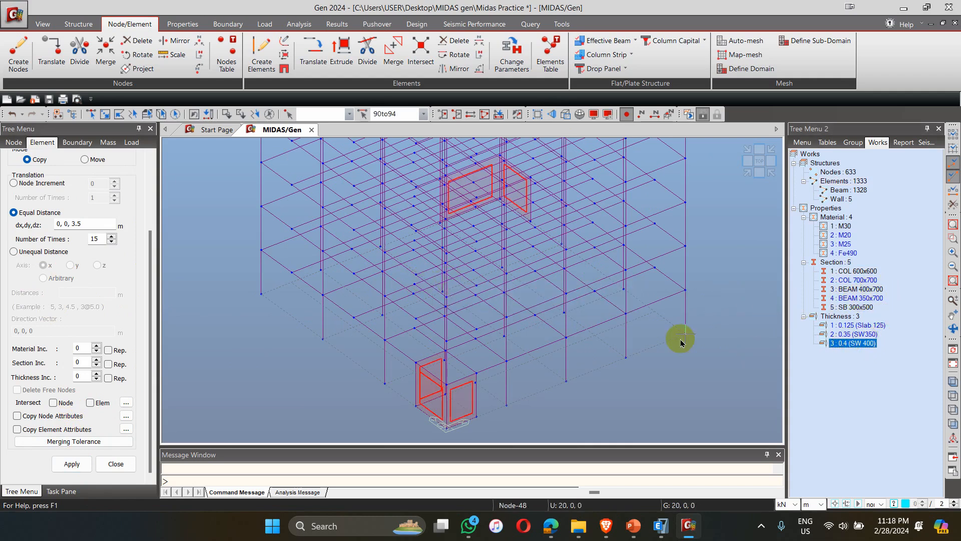
{"action": "left_click", "coordinate": [73, 466]}
{"action": "left_click", "coordinate": [73, 466]}
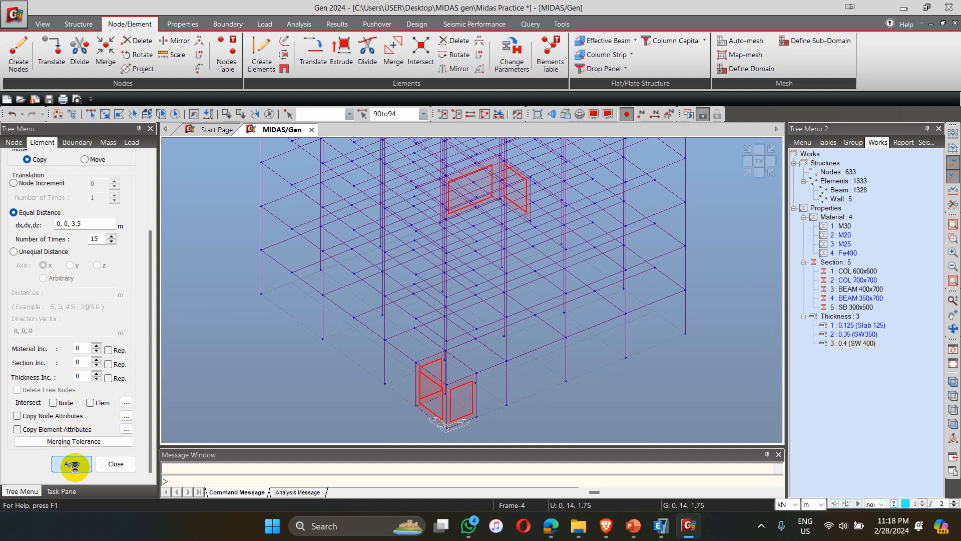
{"action": "double_click", "coordinate": [501, 258]}
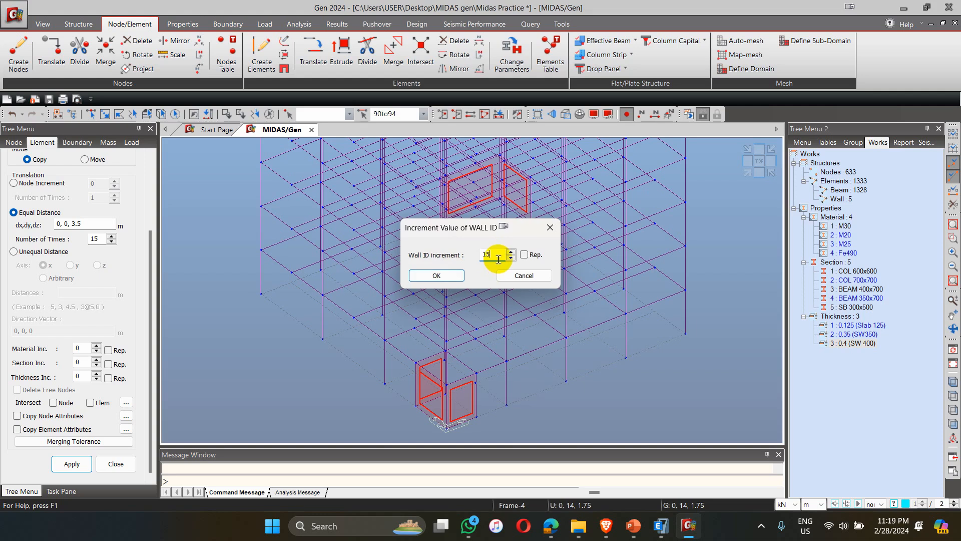
{"action": "left_click", "coordinate": [438, 274]}
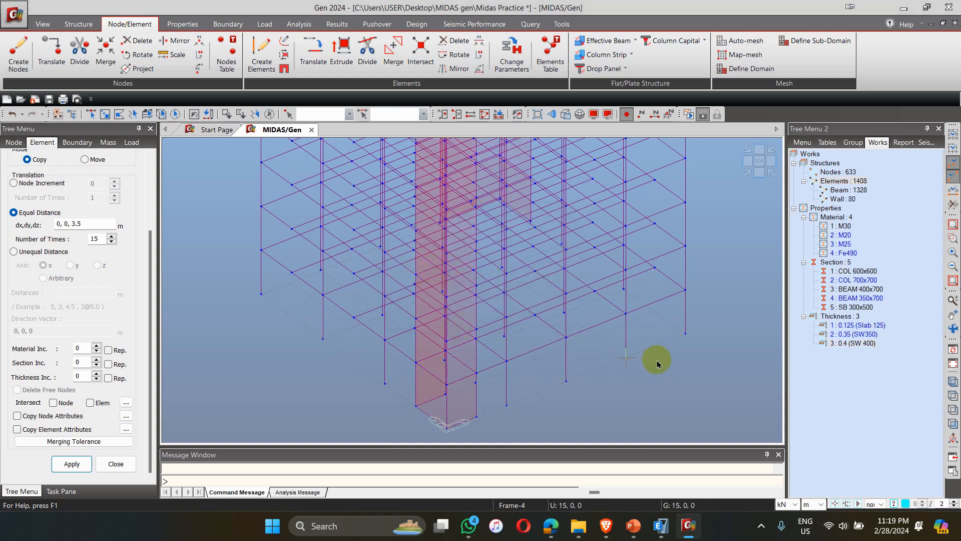
Fit the whole building in view, save the model, and show it with hidden surfaces.
{"action": "left_click", "coordinate": [954, 269]}
{"action": "key", "text": "ctrl+s"}
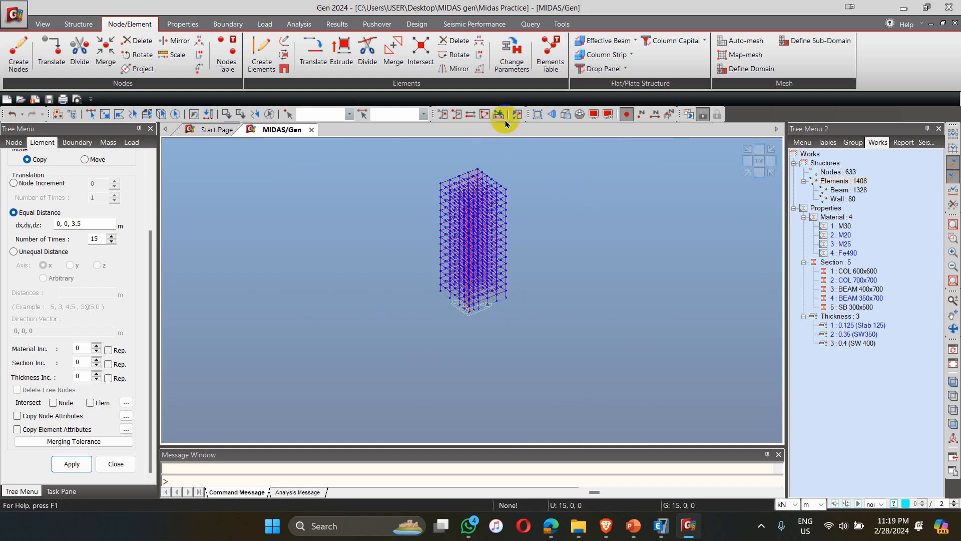
{"action": "left_click", "coordinate": [567, 115]}
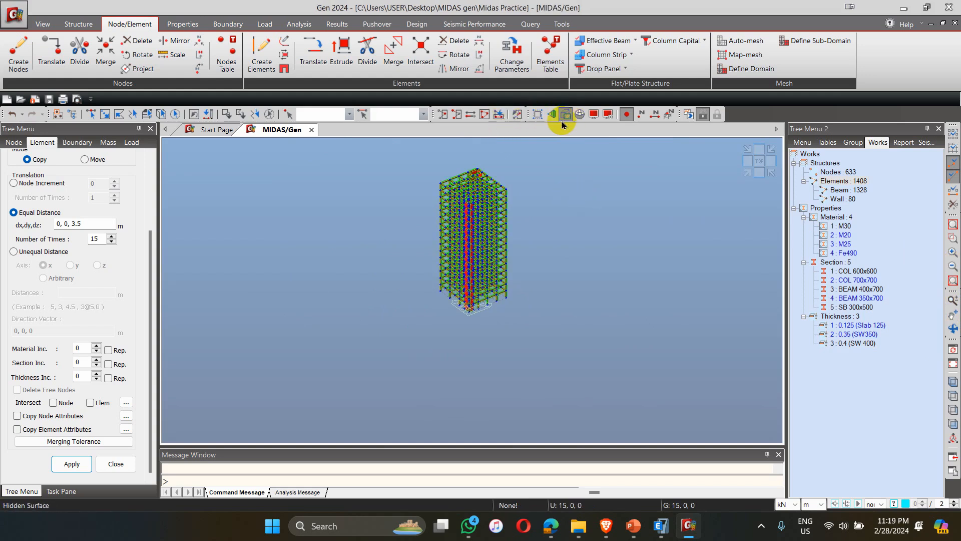
Compare the rendered building with the reference tall building model in ETABS, and return to midas Gen.
{"action": "scroll", "coordinate": [503, 193], "scroll_direction": "up", "scroll_amount": 2}
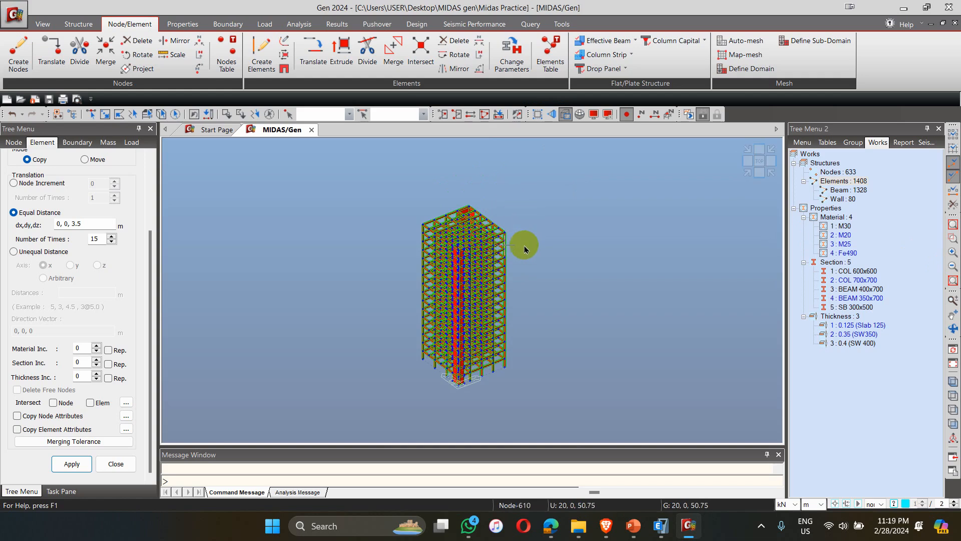
{"action": "left_click", "coordinate": [661, 530]}
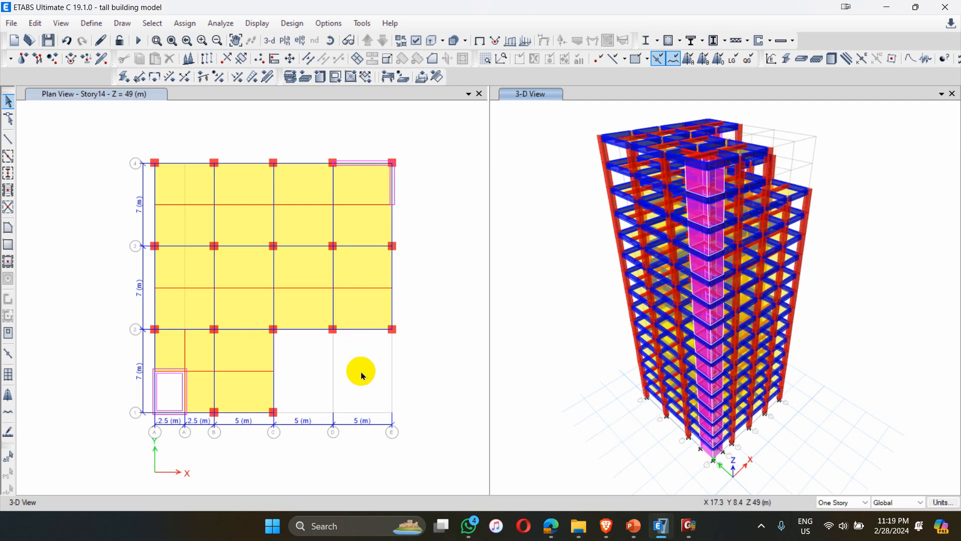
{"action": "left_click", "coordinate": [662, 527]}
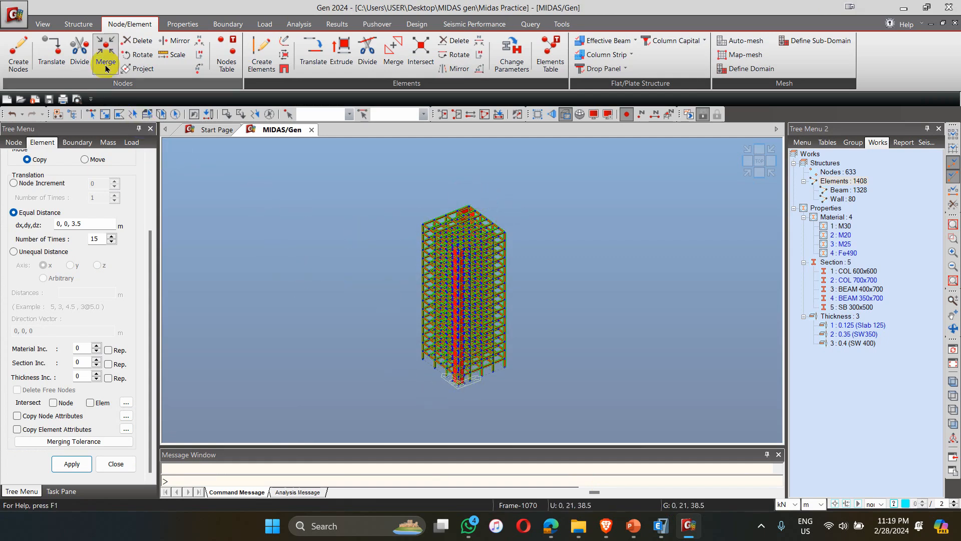
Enable the use of ground level at 0 m in the building control data.
{"action": "left_click", "coordinate": [82, 28]}
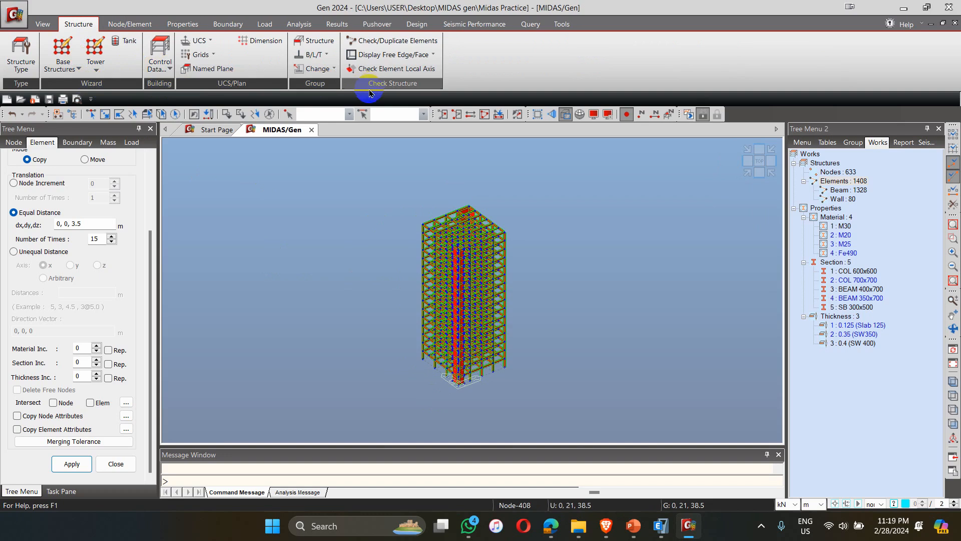
{"action": "left_click", "coordinate": [161, 62]}
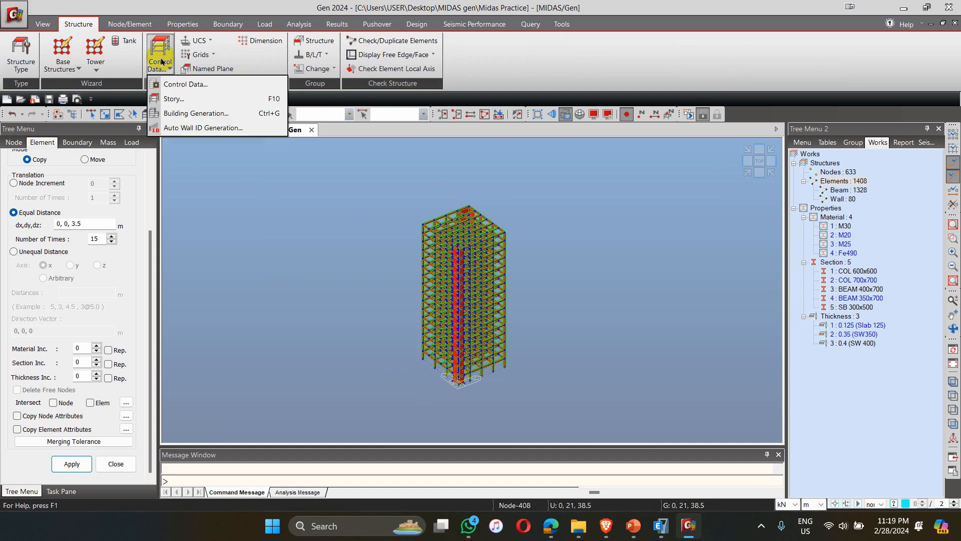
{"action": "left_click", "coordinate": [165, 83]}
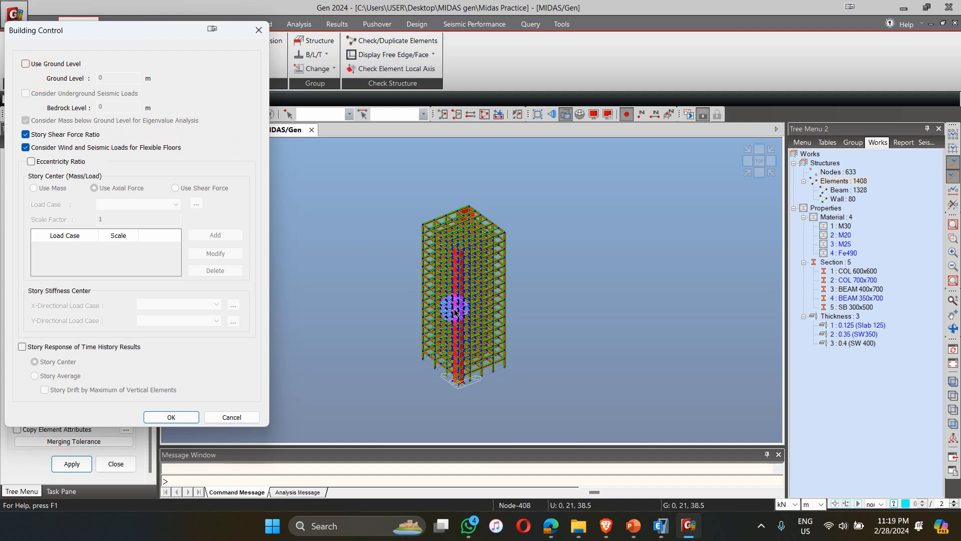
{"action": "left_click", "coordinate": [38, 64]}
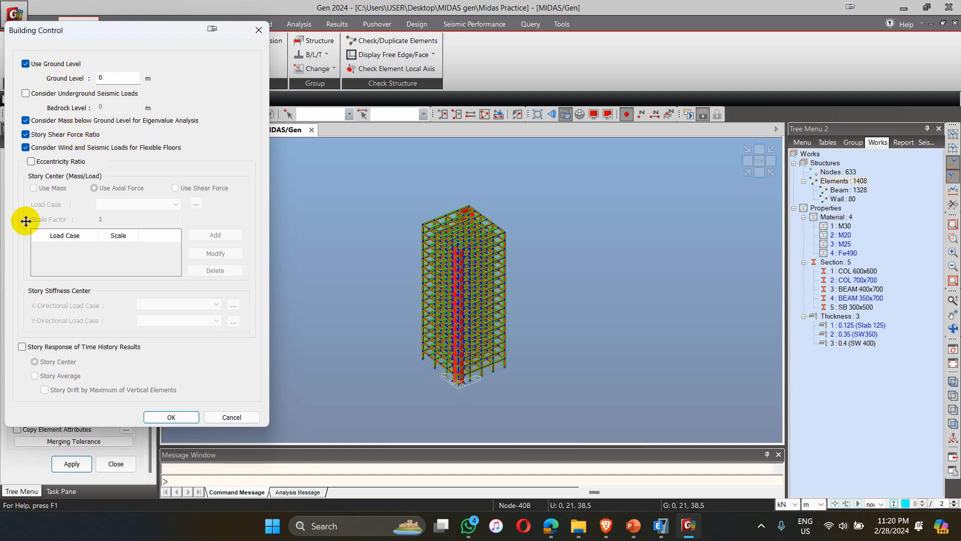
{"action": "left_click", "coordinate": [170, 416]}
Auto-generate the story data for all levels, including 5% seismic accidental eccentricity and 15% wind eccentricity.
{"action": "left_click", "coordinate": [159, 61]}
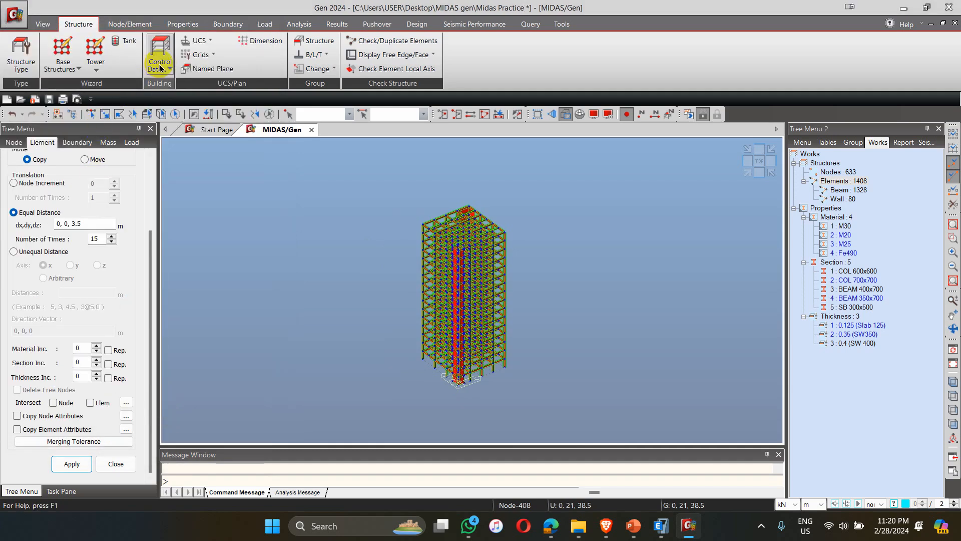
{"action": "left_click", "coordinate": [174, 103]}
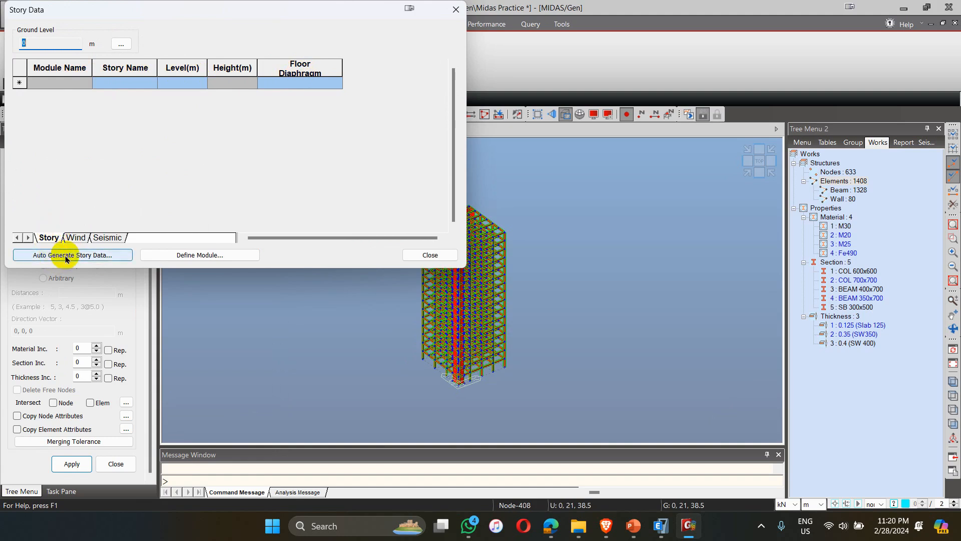
{"action": "left_click", "coordinate": [98, 256]}
{"action": "scroll", "coordinate": [285, 133], "scroll_direction": "down", "scroll_amount": 2}
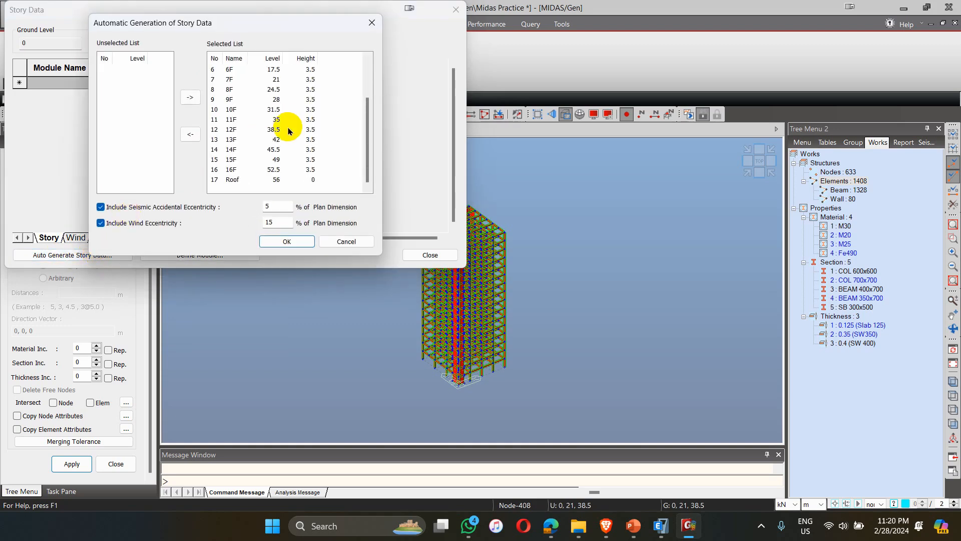
{"action": "scroll", "coordinate": [276, 131], "scroll_direction": "up", "scroll_amount": 2}
{"action": "scroll", "coordinate": [275, 125], "scroll_direction": "down", "scroll_amount": 2}
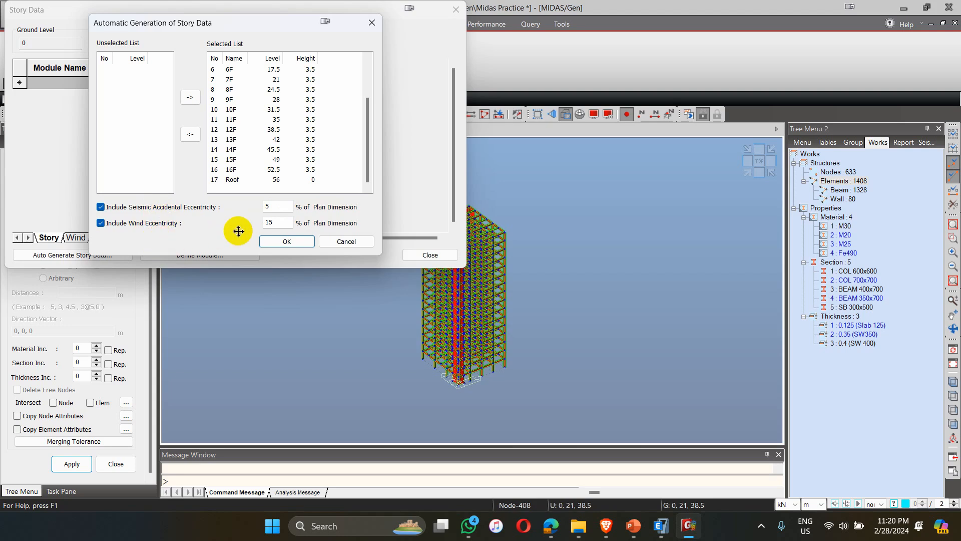
{"action": "left_click", "coordinate": [286, 242]}
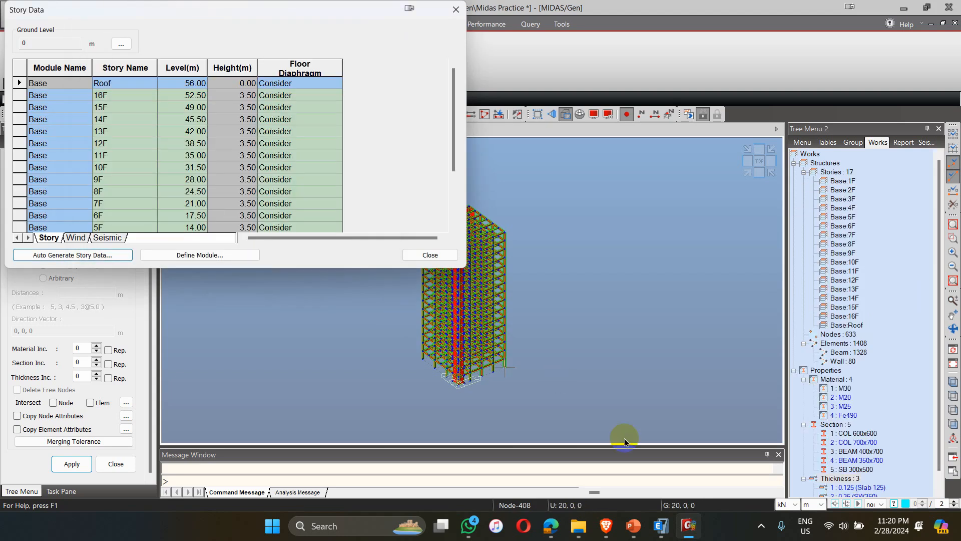
Switch to ETABS, examine the story heights and elevations in its story data, and return to midas Gen.
{"action": "left_click", "coordinate": [661, 526]}
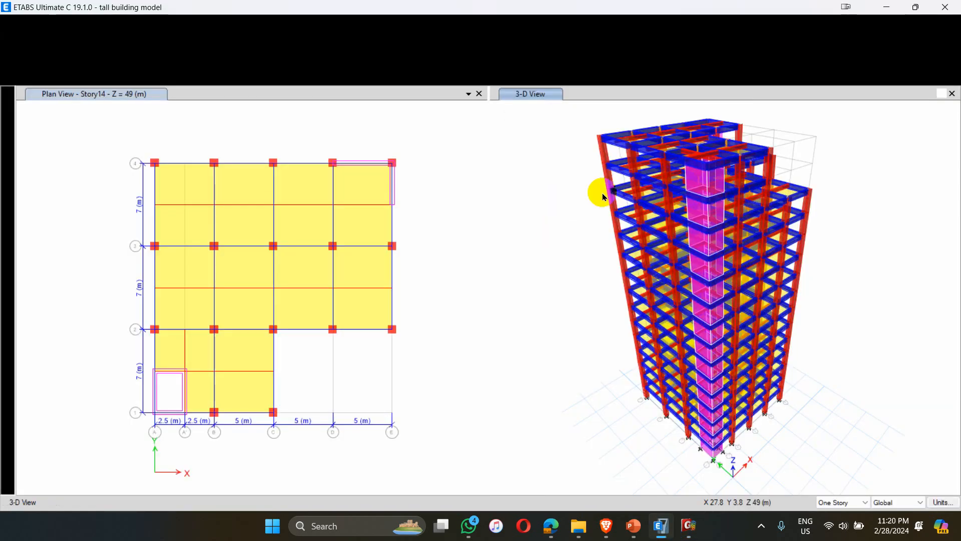
{"action": "right_click", "coordinate": [553, 140]}
{"action": "left_click", "coordinate": [568, 148]}
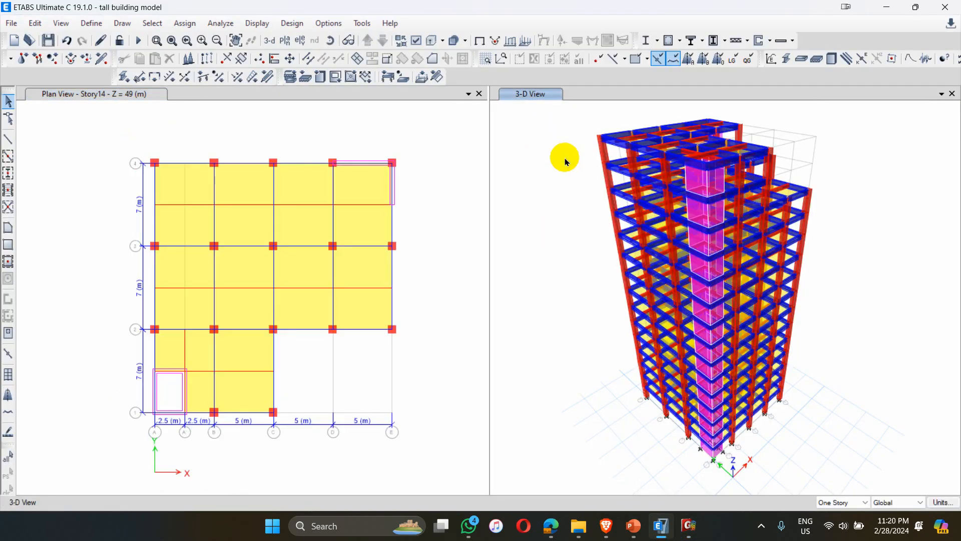
{"action": "left_click", "coordinate": [554, 134]}
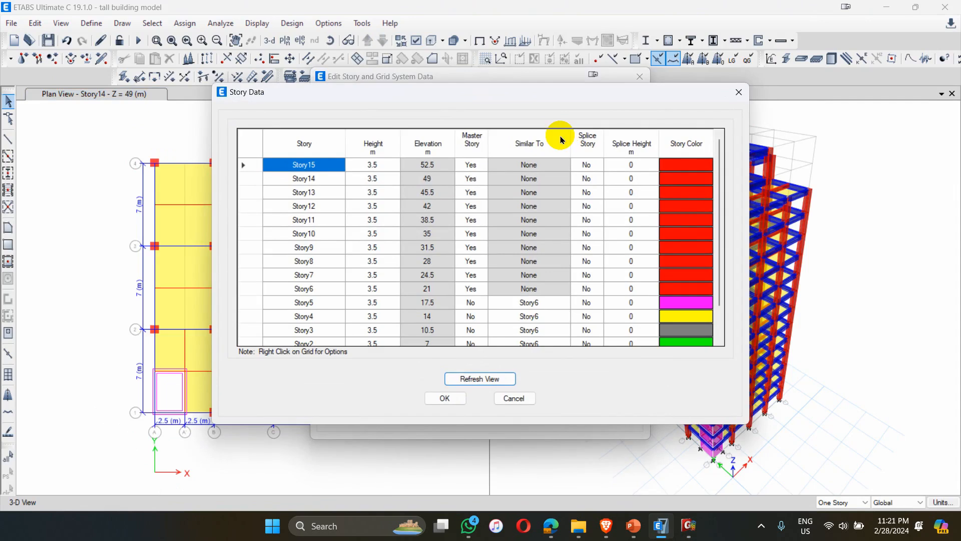
{"action": "left_click", "coordinate": [440, 398]}
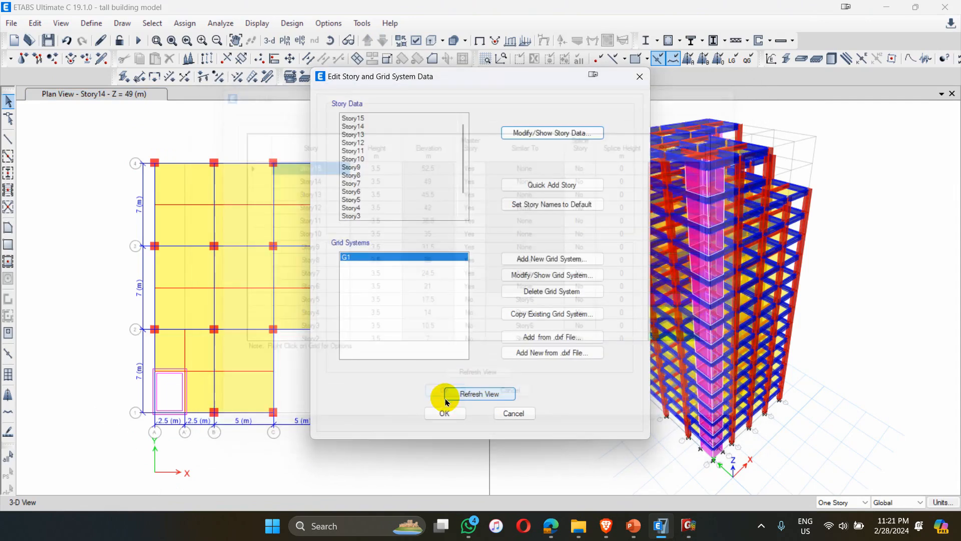
{"action": "left_click", "coordinate": [515, 414]}
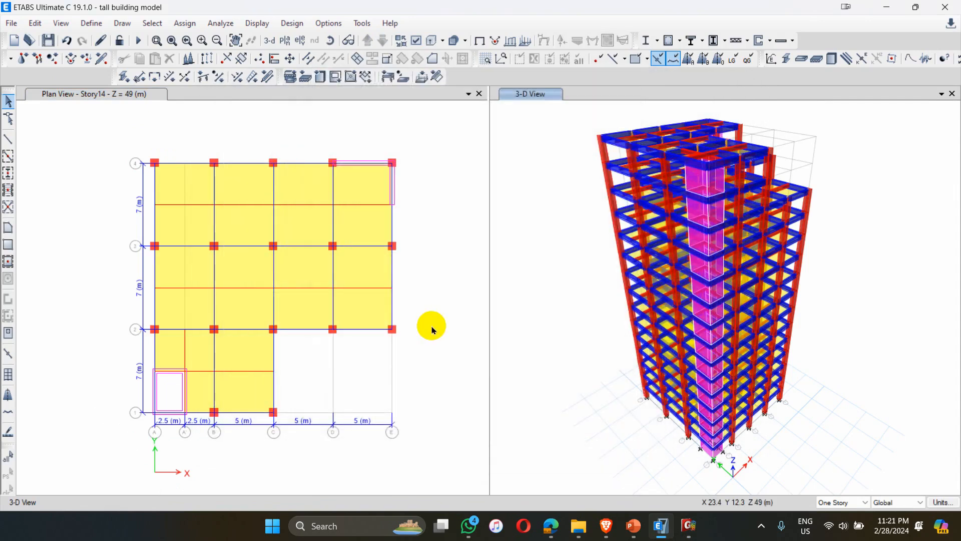
{"action": "left_click", "coordinate": [689, 525]}
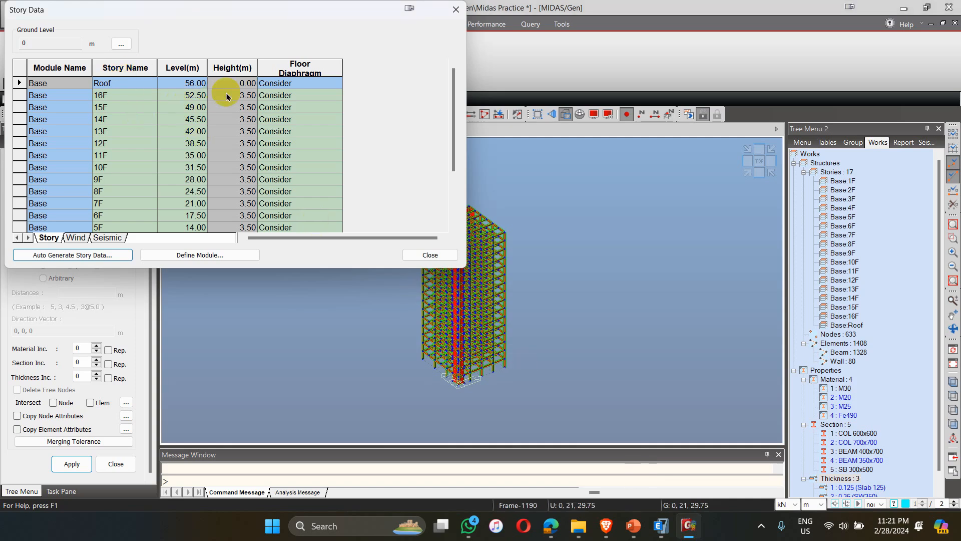
Close the story data and delete the Roof story from the model's list of stories.
{"action": "left_click", "coordinate": [453, 10]}
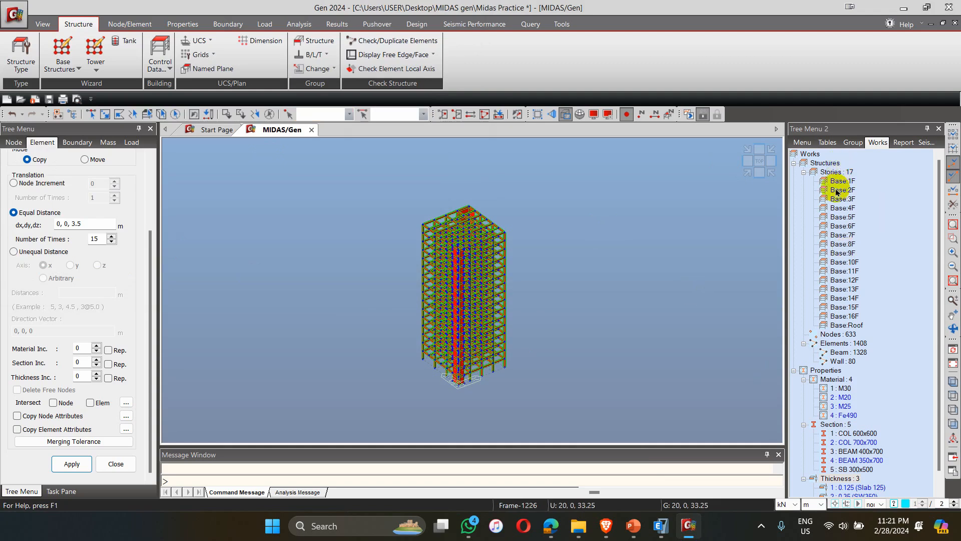
{"action": "left_click", "coordinate": [848, 325]}
{"action": "double_click", "coordinate": [847, 326]}
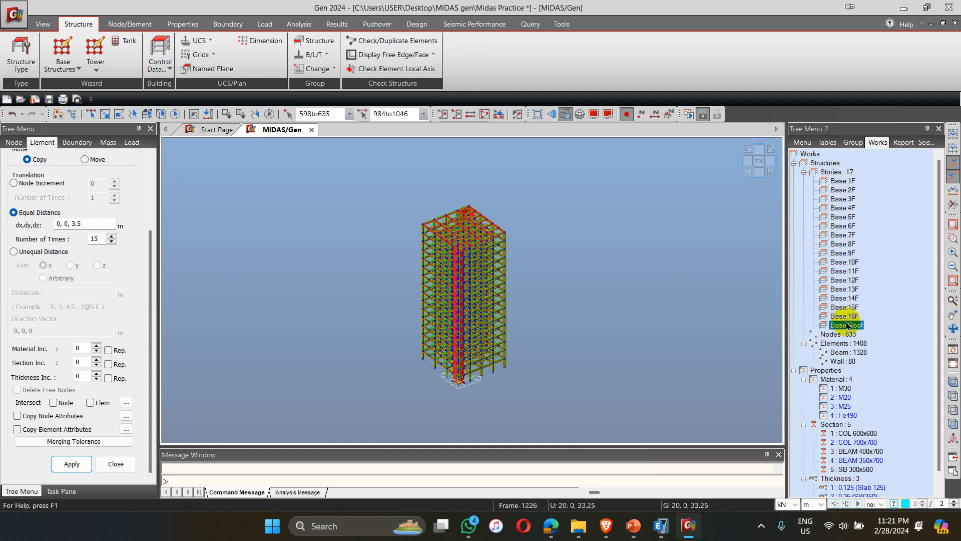
{"action": "key", "text": "Delete"}
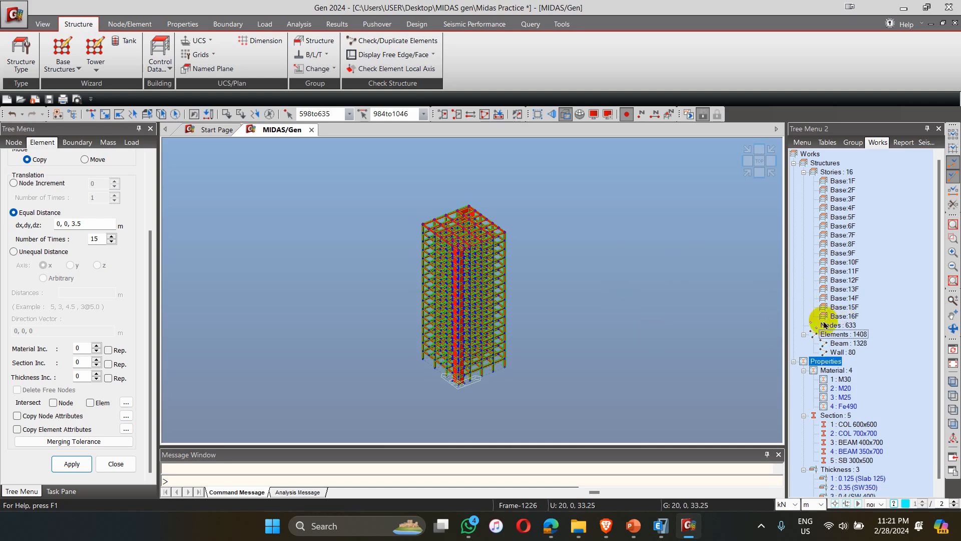
Rename the 1F story at level 0 as GL in the story data.
{"action": "left_click", "coordinate": [162, 60]}
{"action": "left_click", "coordinate": [175, 100]}
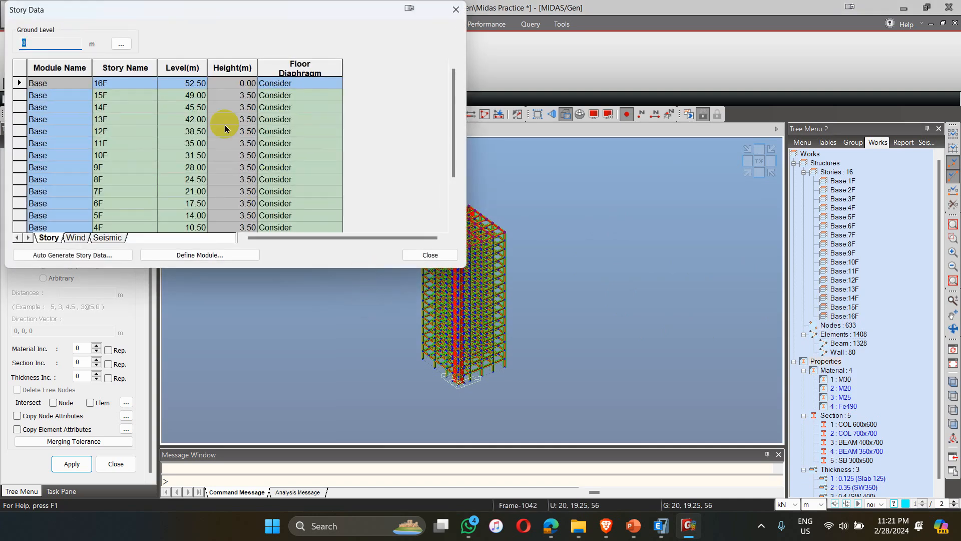
{"action": "scroll", "coordinate": [180, 138], "scroll_direction": "down", "scroll_amount": 2}
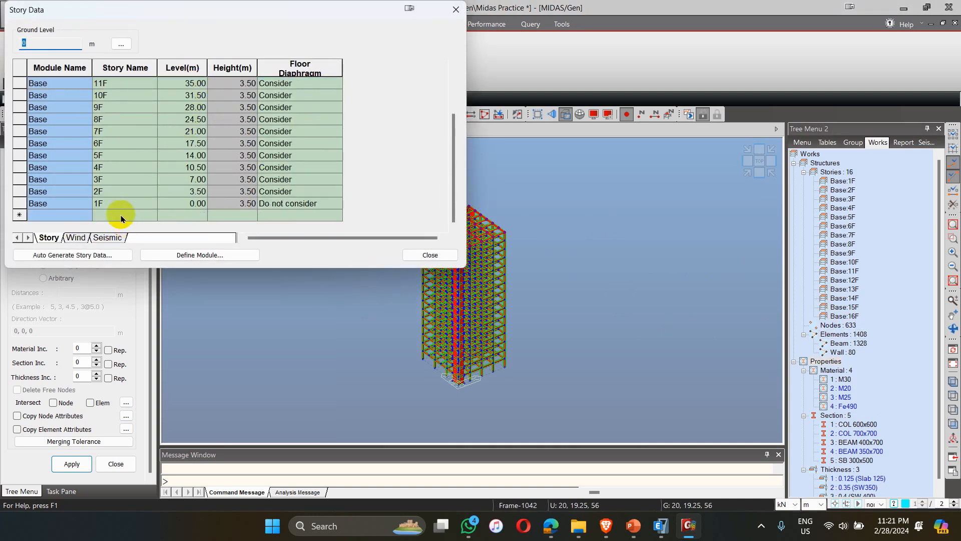
{"action": "left_click", "coordinate": [115, 194]}
{"action": "left_click", "coordinate": [116, 205]}
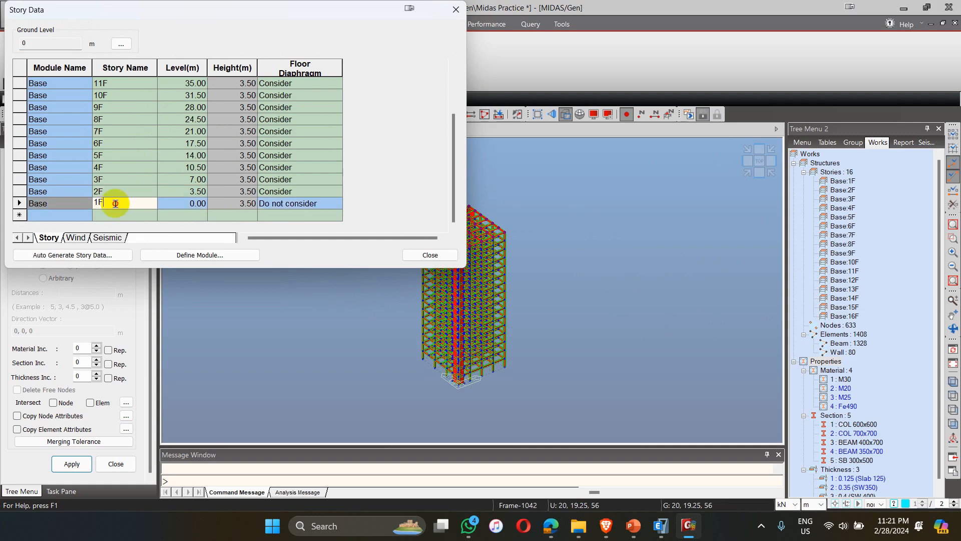
{"action": "double_click", "coordinate": [115, 204]}
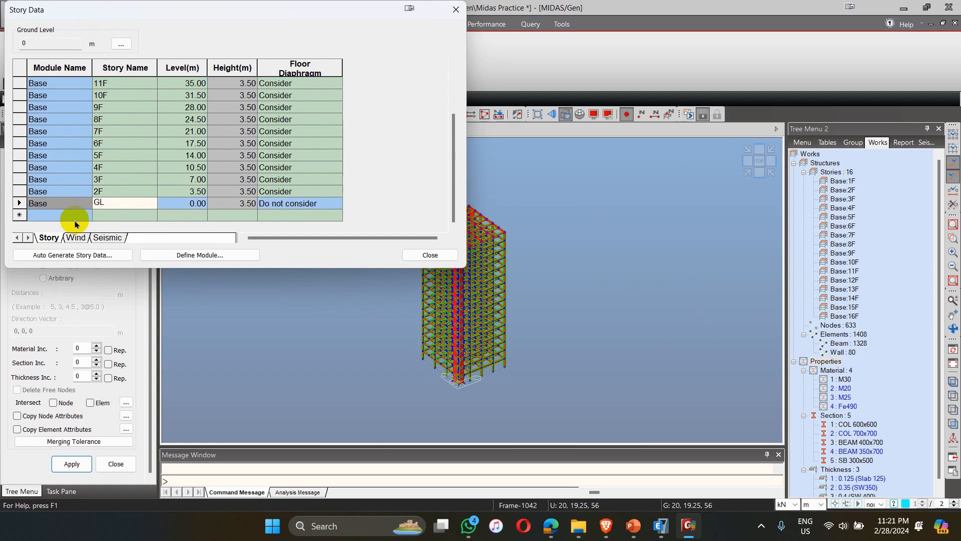
Set the floor diaphragm of story 16F to Do not consider and restore it to Consider.
{"action": "scroll", "coordinate": [110, 189], "scroll_direction": "up", "scroll_amount": 2}
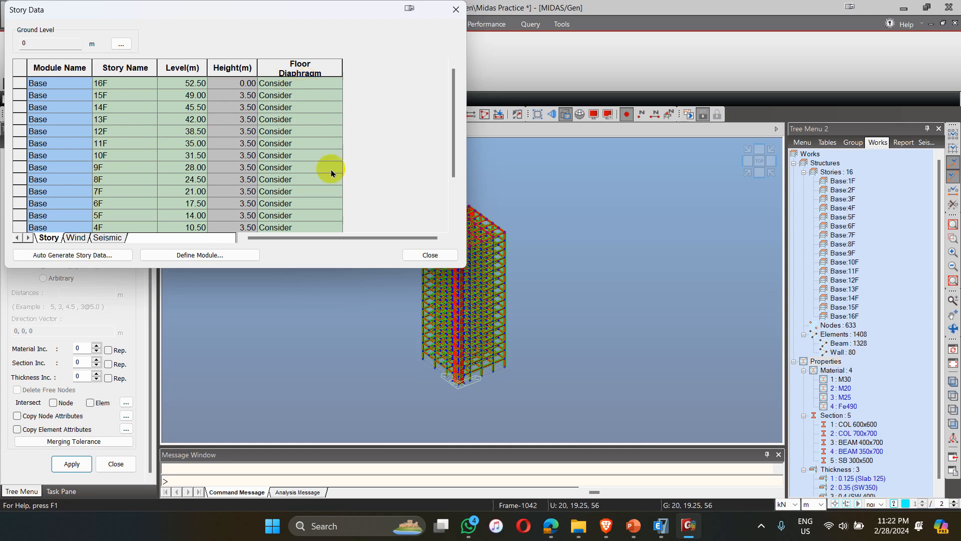
{"action": "left_click", "coordinate": [330, 84]}
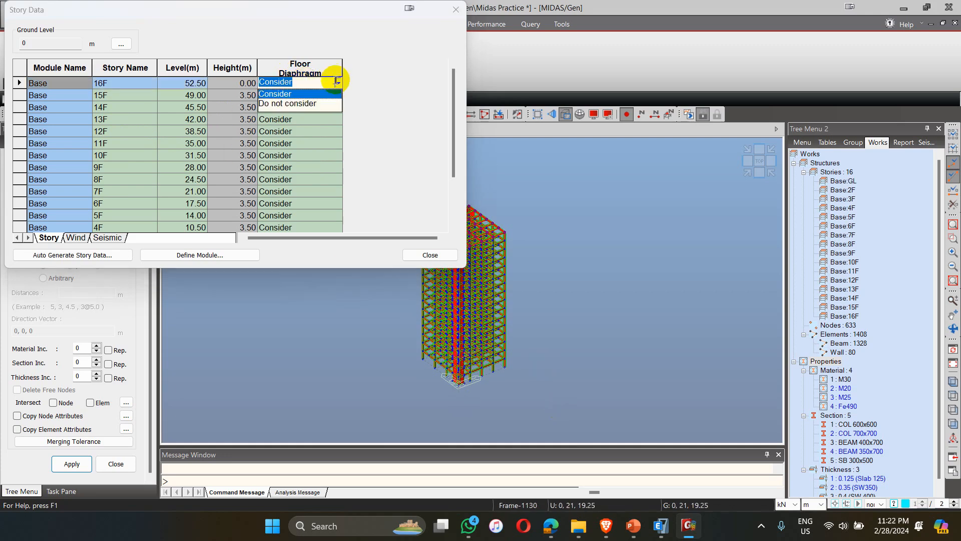
{"action": "left_click", "coordinate": [297, 104]}
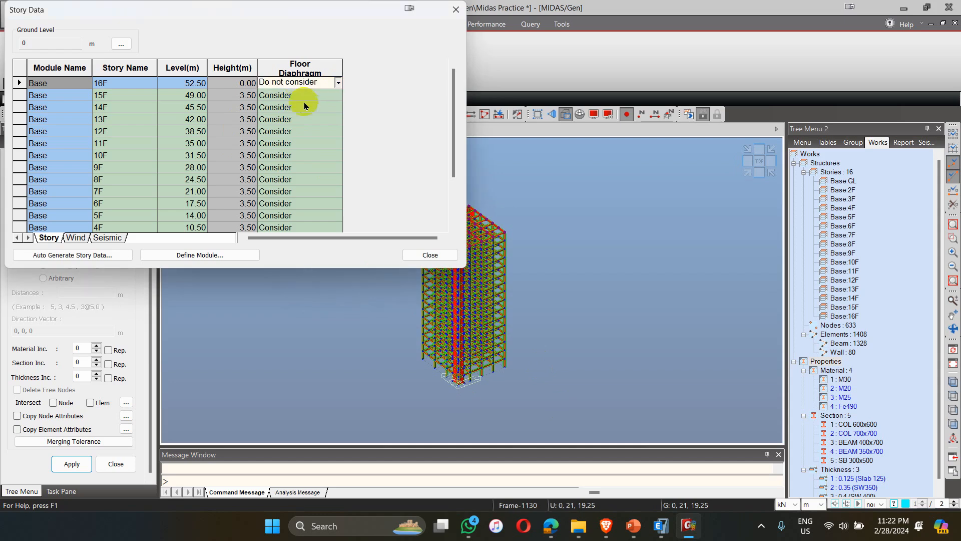
{"action": "left_click", "coordinate": [339, 82]}
{"action": "left_click", "coordinate": [278, 95]}
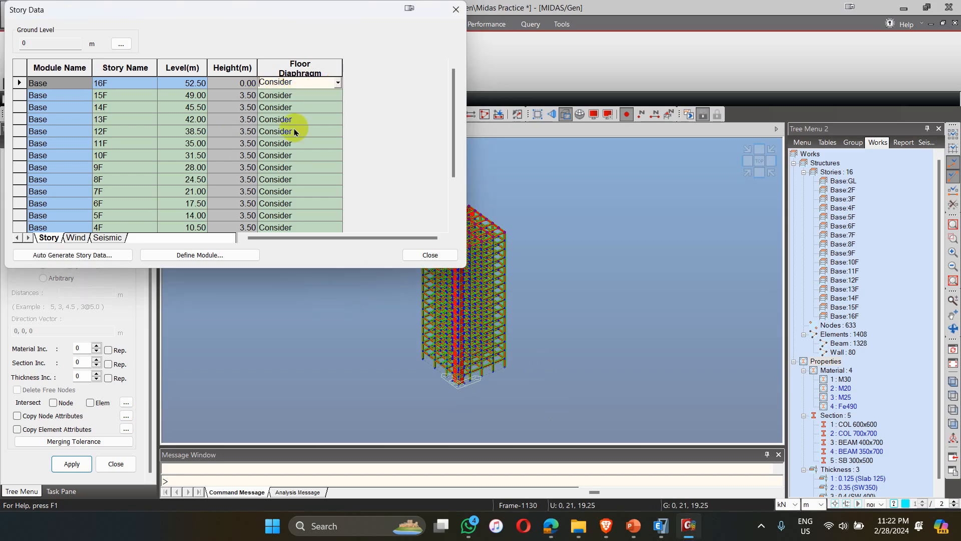
Review the lower stories' diaphragm settings and the wind and seismic eccentricity data, and close the story data.
{"action": "scroll", "coordinate": [316, 135], "scroll_direction": "down", "scroll_amount": 2}
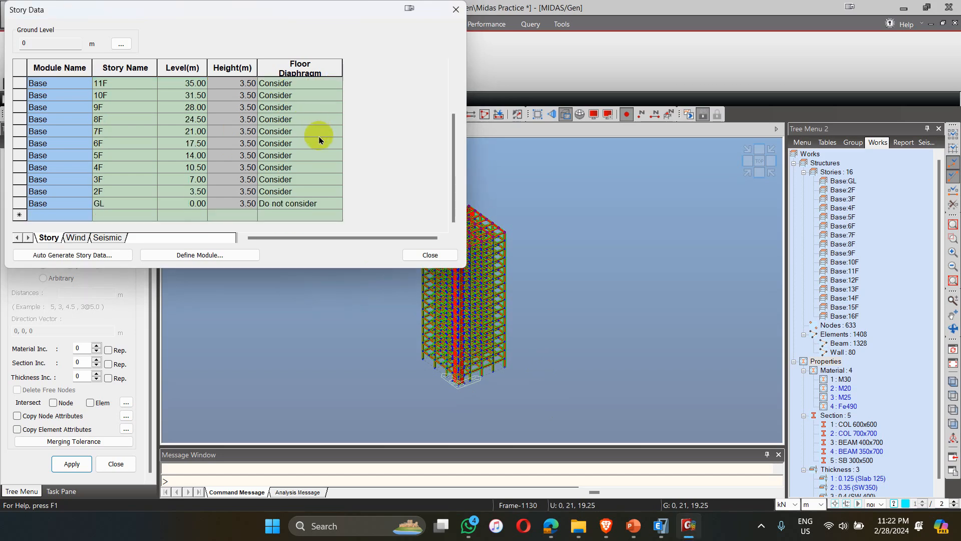
{"action": "left_click", "coordinate": [77, 238]}
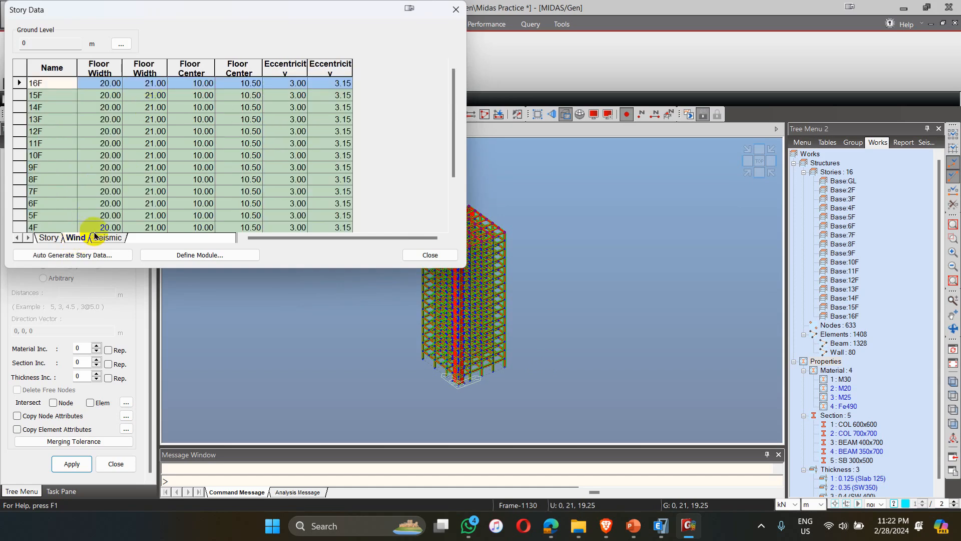
{"action": "left_click", "coordinate": [108, 238]}
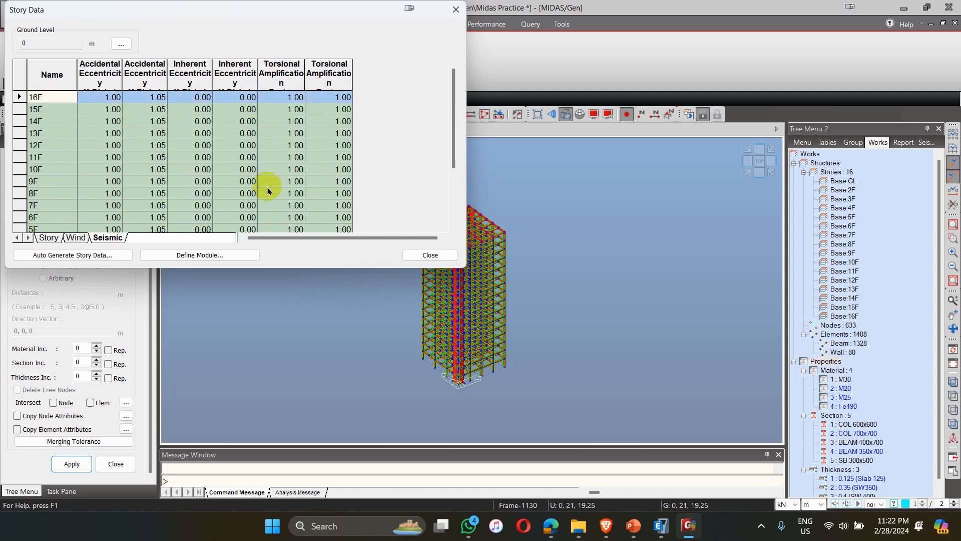
{"action": "left_click", "coordinate": [421, 258]}
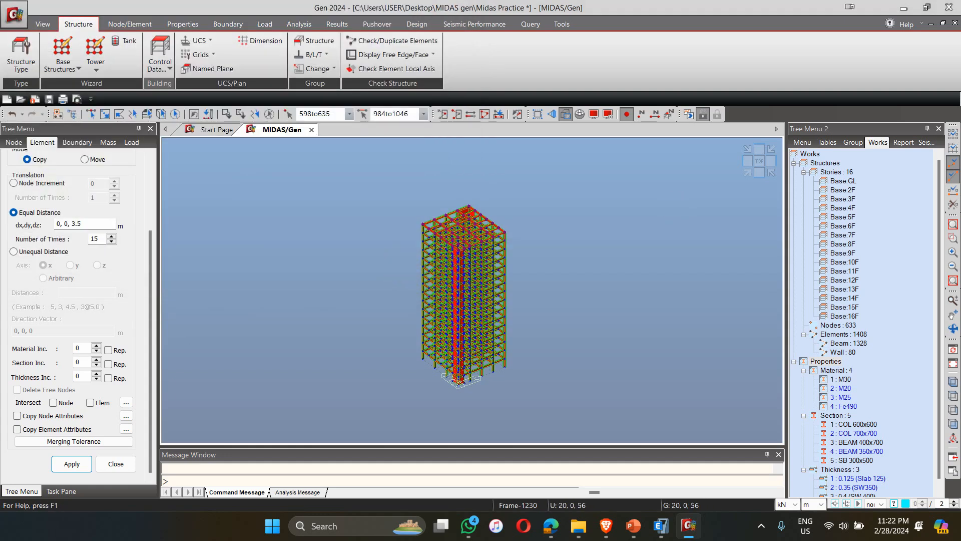
Isolate the elements of story 16F in the view to inspect them, and redisplay the whole building.
{"action": "left_click", "coordinate": [584, 254]}
{"action": "left_click", "coordinate": [425, 157]}
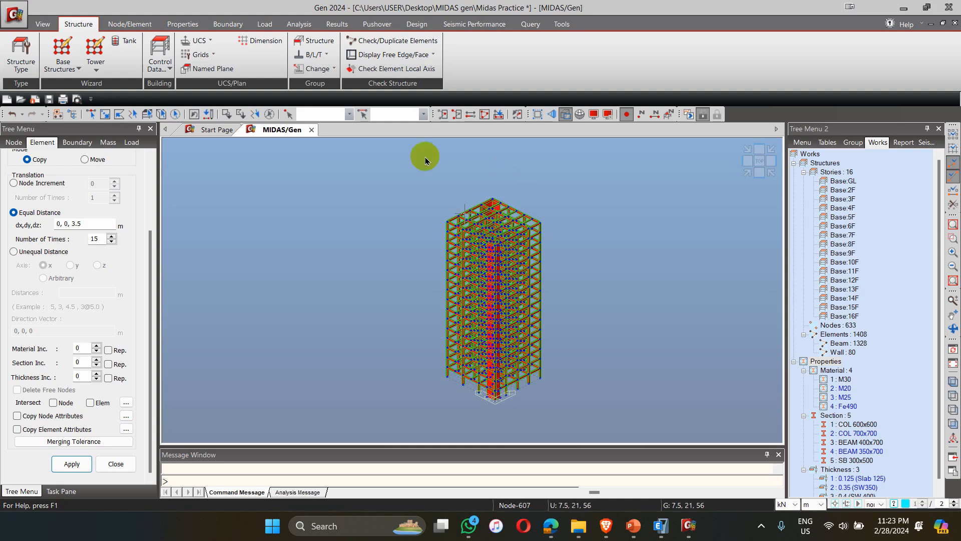
{"action": "double_click", "coordinate": [834, 315]}
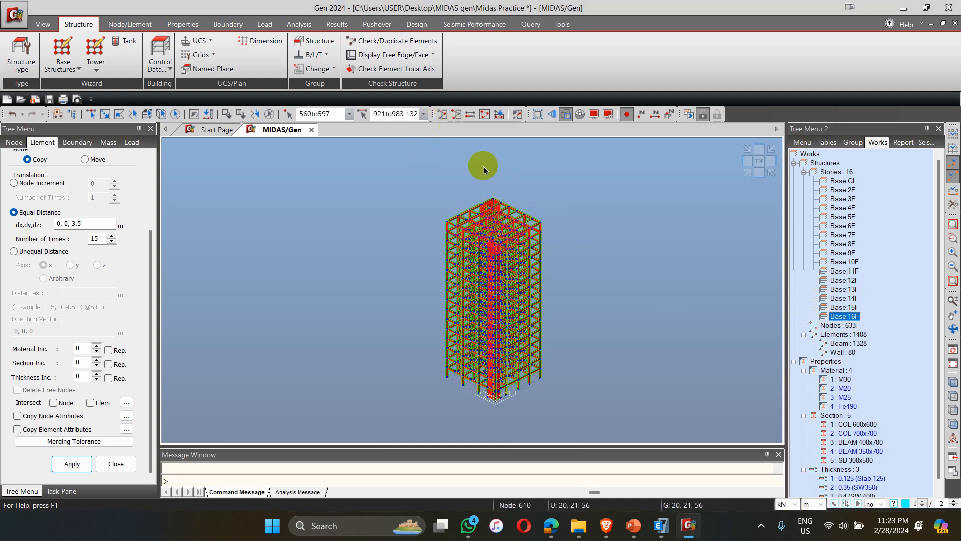
{"action": "left_click", "coordinate": [443, 116]}
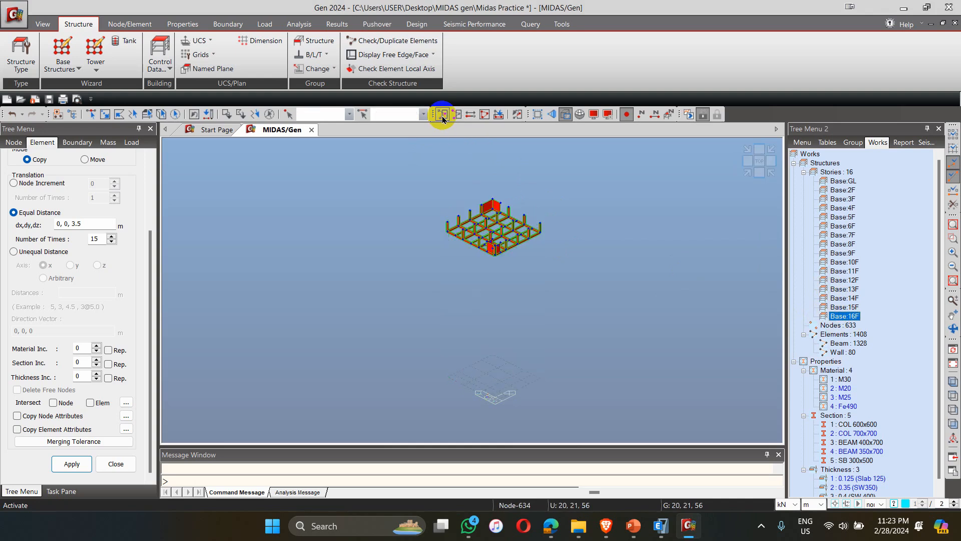
{"action": "left_click", "coordinate": [470, 114]}
{"action": "left_click", "coordinate": [484, 115]}
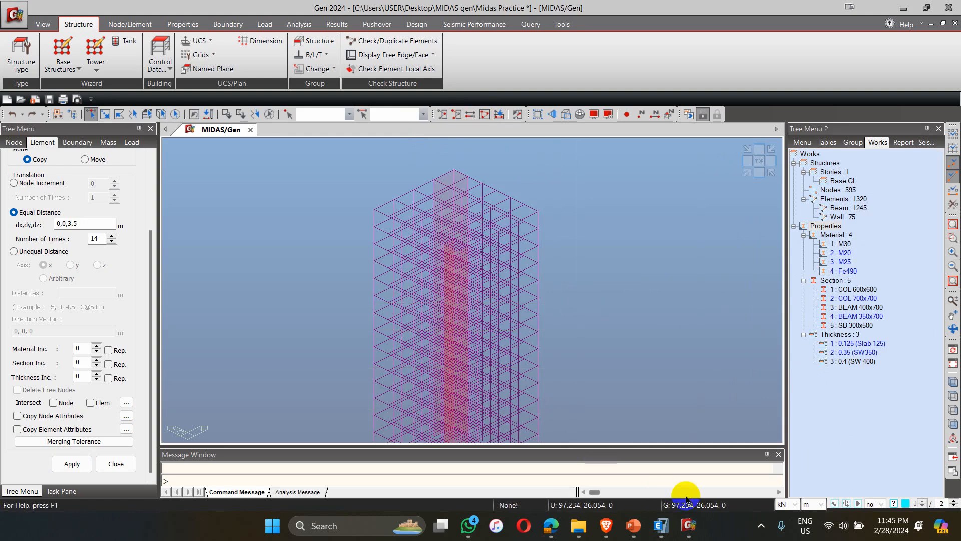
Switch to ETABS, examine the Story15 plan at Z = 52.5 m, and return to midas Gen.
{"action": "left_click", "coordinate": [661, 527]}
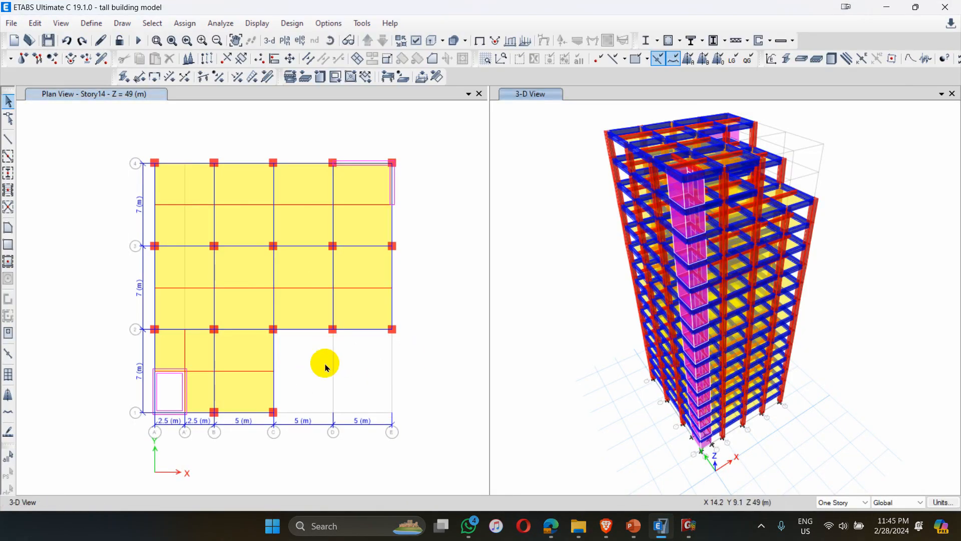
{"action": "left_click", "coordinate": [382, 112]}
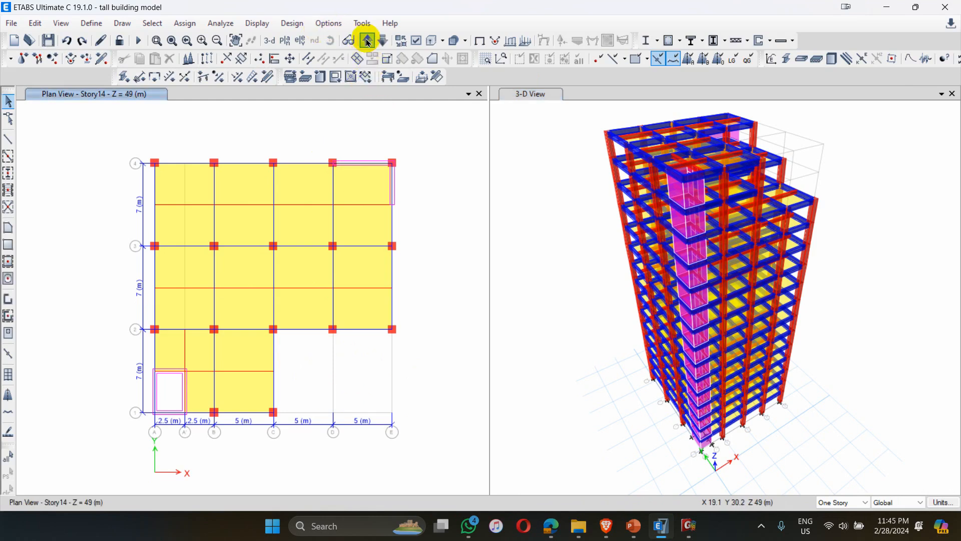
{"action": "left_click", "coordinate": [368, 40]}
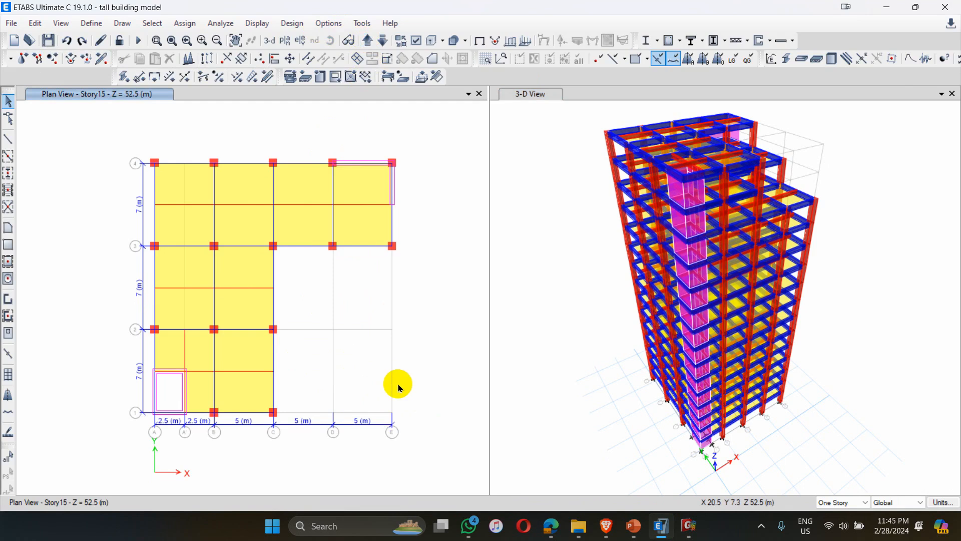
{"action": "left_click", "coordinate": [689, 526]}
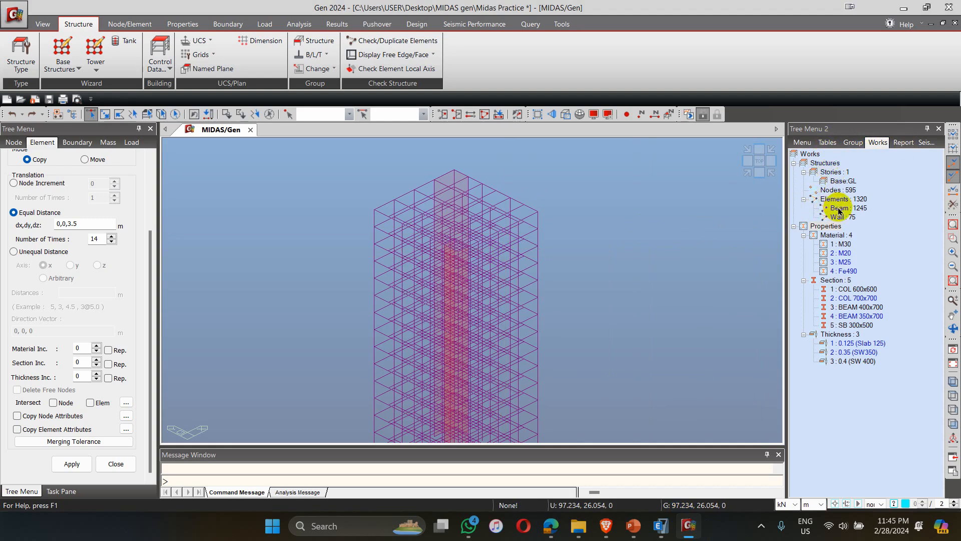
Regenerate the story data from 1F to Roof at 52.5 m, with 5% seismic accidental and 15% wind eccentricity.
{"action": "left_click", "coordinate": [154, 59]}
{"action": "left_click", "coordinate": [165, 95]}
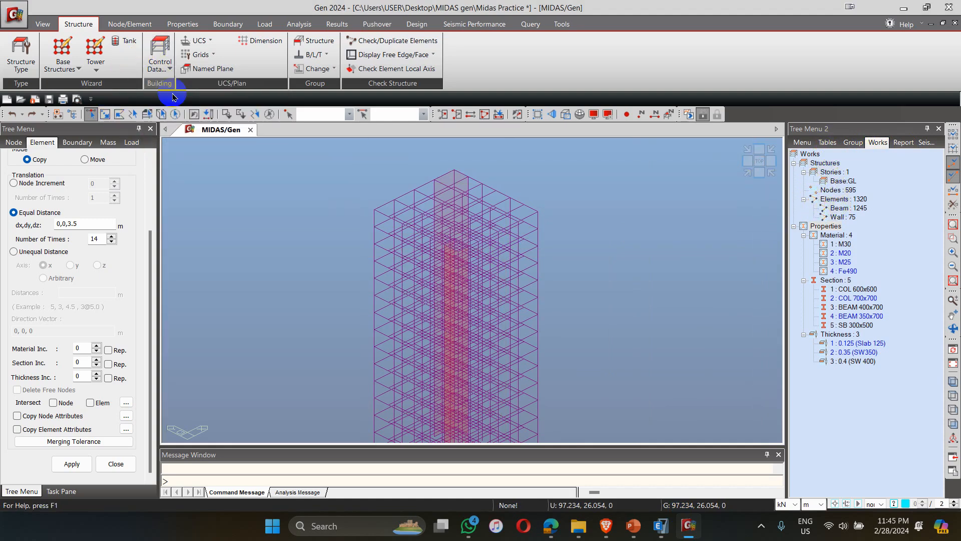
{"action": "left_click", "coordinate": [59, 255]}
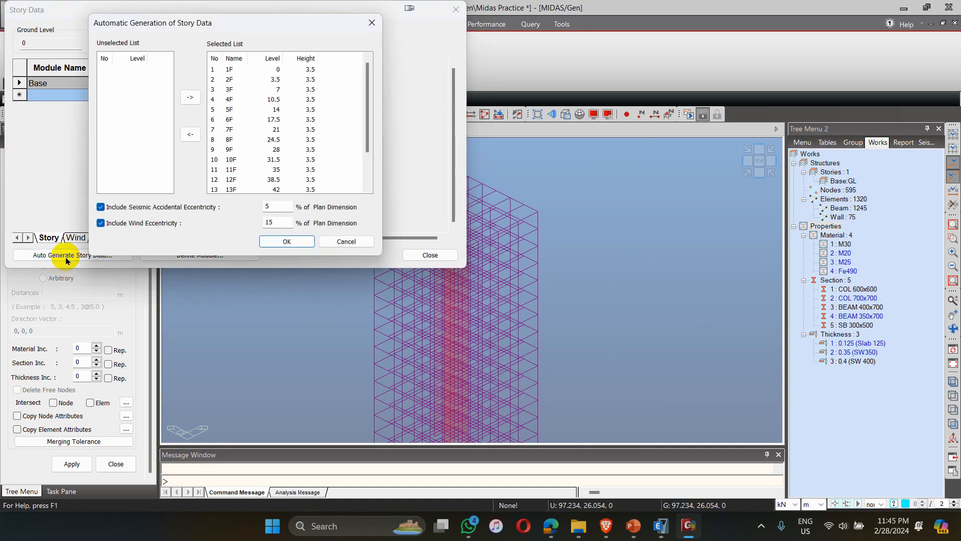
{"action": "left_click", "coordinate": [281, 241]}
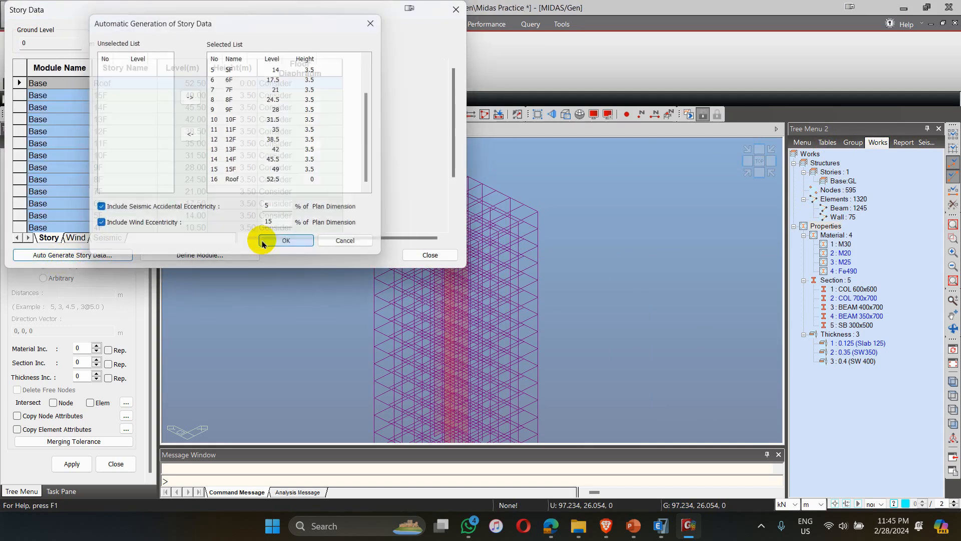
{"action": "left_click", "coordinate": [430, 256]}
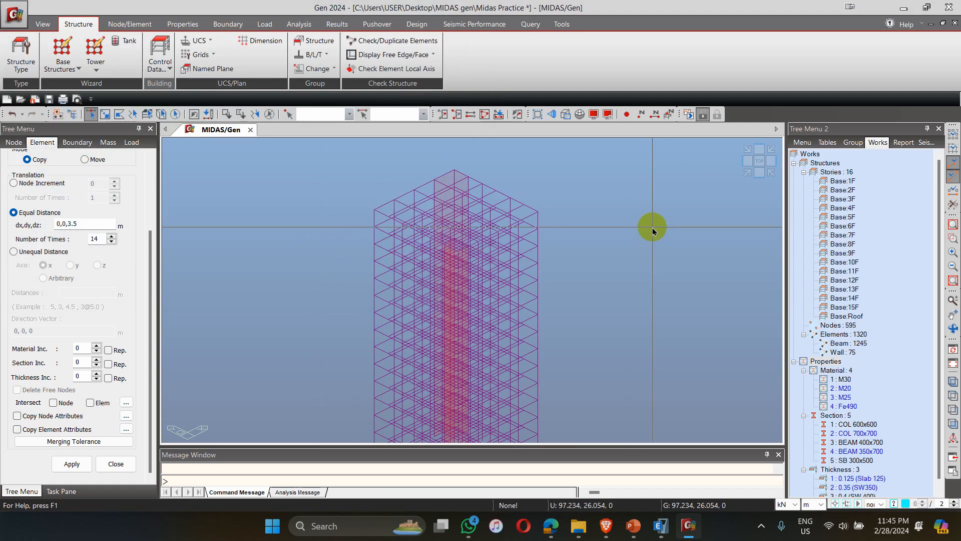
Select the elements of the Roof story and show only them in the model view.
{"action": "left_click", "coordinate": [847, 316]}
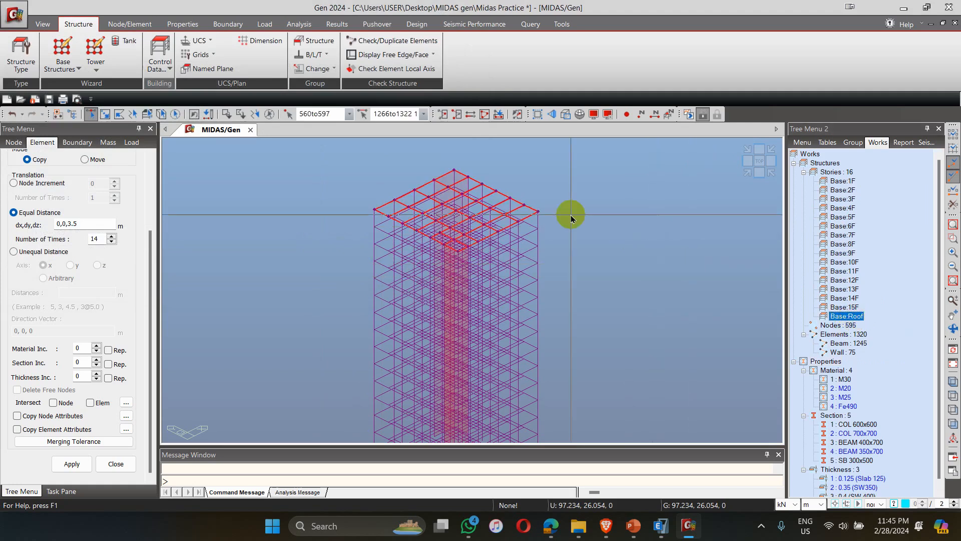
{"action": "left_click", "coordinate": [442, 115]}
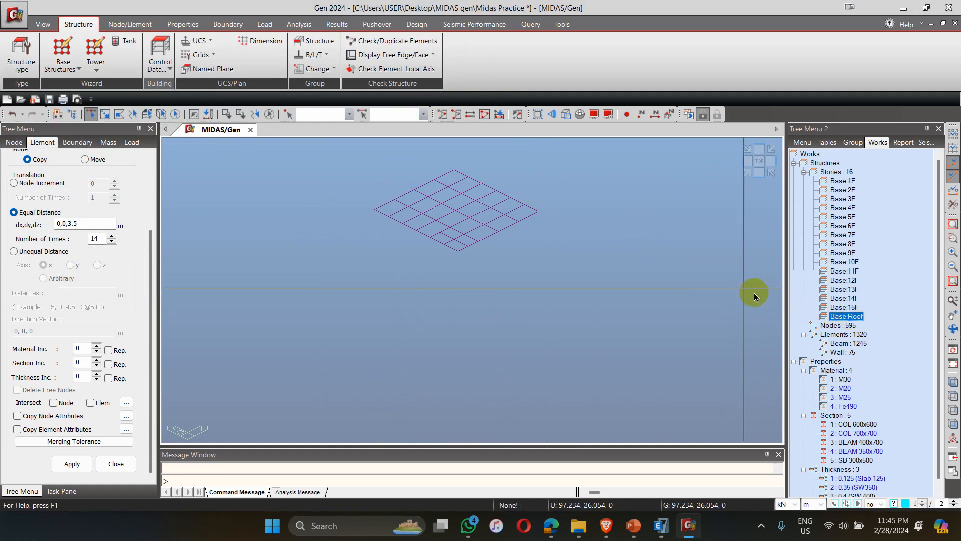
Delete the Roof story beams in the bays at the right corner of the plan, including the leftover edge beam.
{"action": "left_click", "coordinate": [547, 196]}
{"action": "left_click_drag", "start_coordinate": [546, 198], "coordinate": [472, 209]}
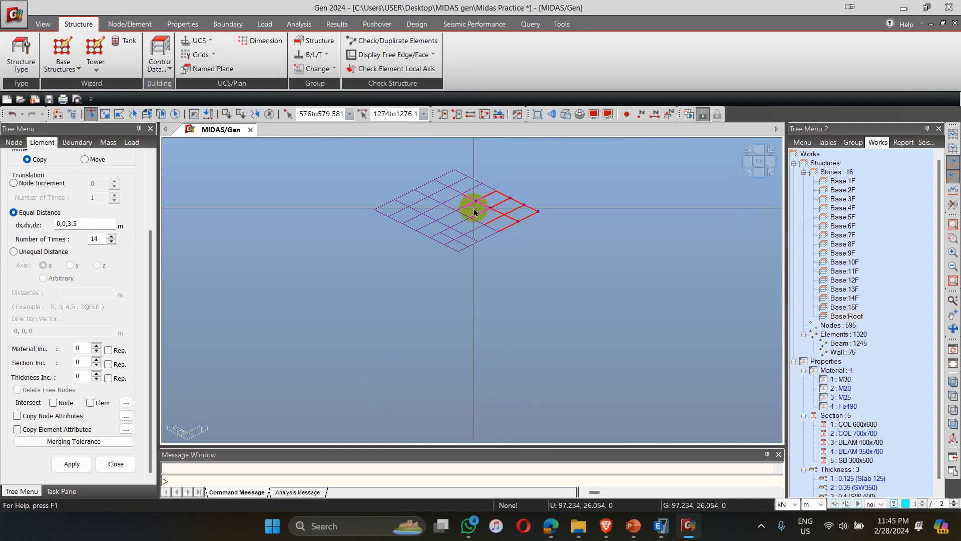
{"action": "key", "text": "Delete"}
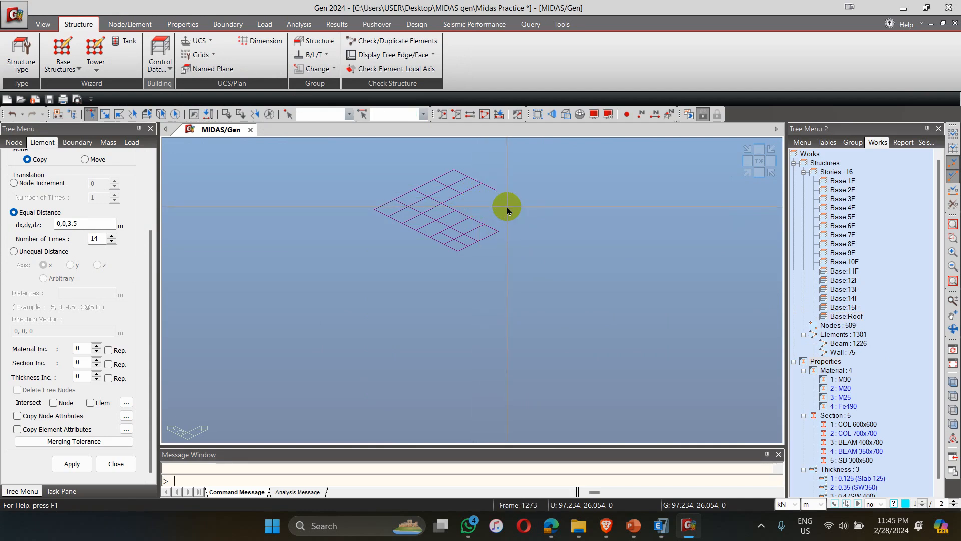
{"action": "left_click", "coordinate": [493, 197]}
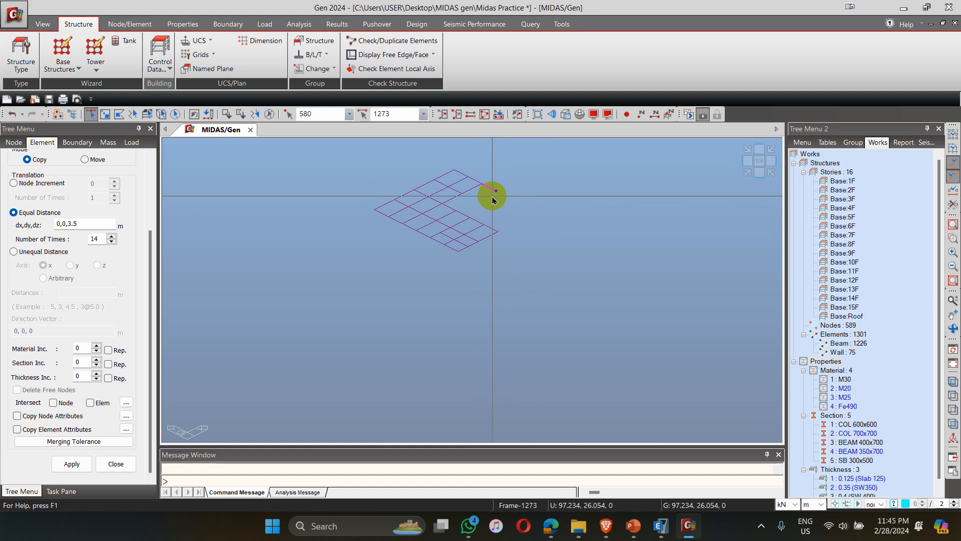
{"action": "key", "text": "Delete"}
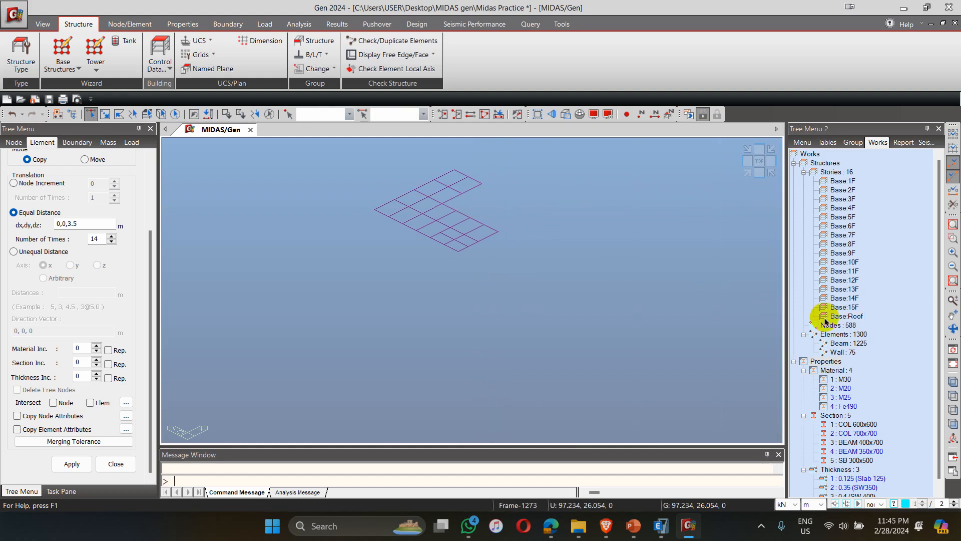
Redisplay the whole building and isolate the elements of story 15F in the model view.
{"action": "left_click", "coordinate": [846, 307]}
{"action": "left_click", "coordinate": [443, 115]}
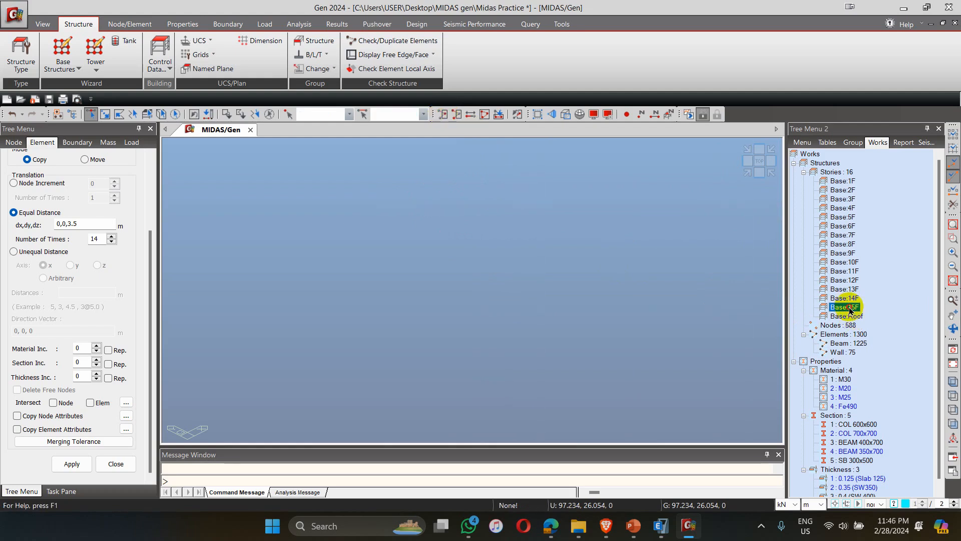
{"action": "left_click", "coordinate": [443, 114]}
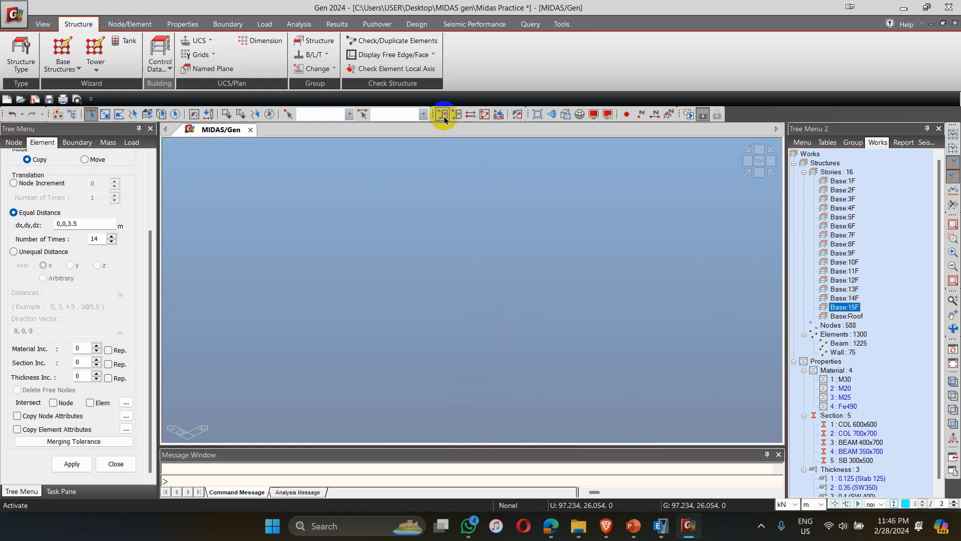
{"action": "left_click", "coordinate": [484, 114]}
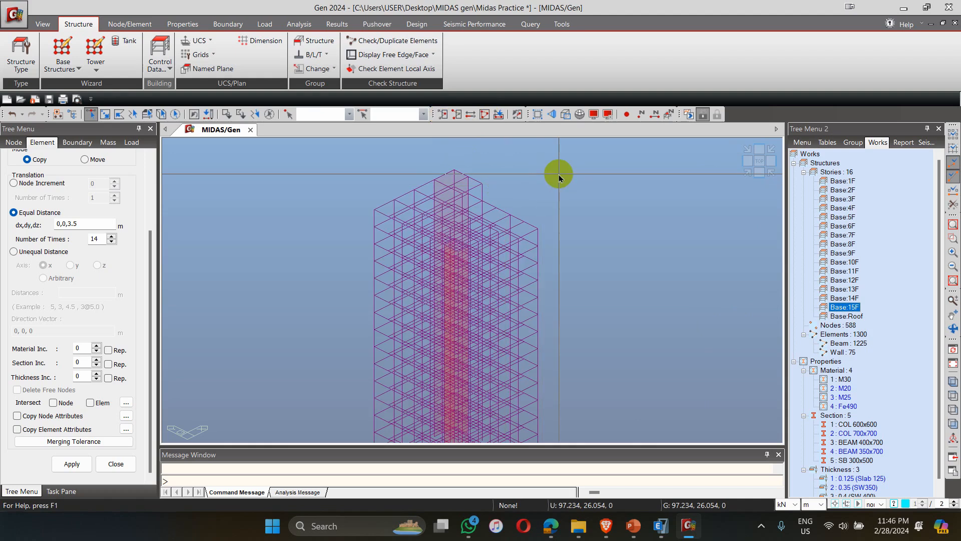
{"action": "double_click", "coordinate": [846, 307]}
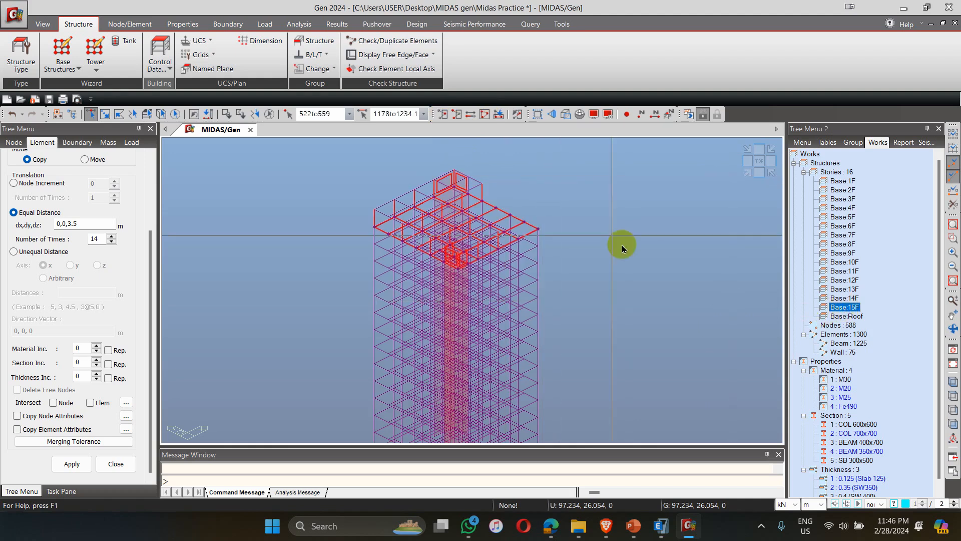
{"action": "left_click", "coordinate": [442, 115]}
Delete the beams at the right corner of story 15F to step the plan back, and redisplay the whole building.
{"action": "left_click_drag", "start_coordinate": [544, 216], "coordinate": [513, 241]}
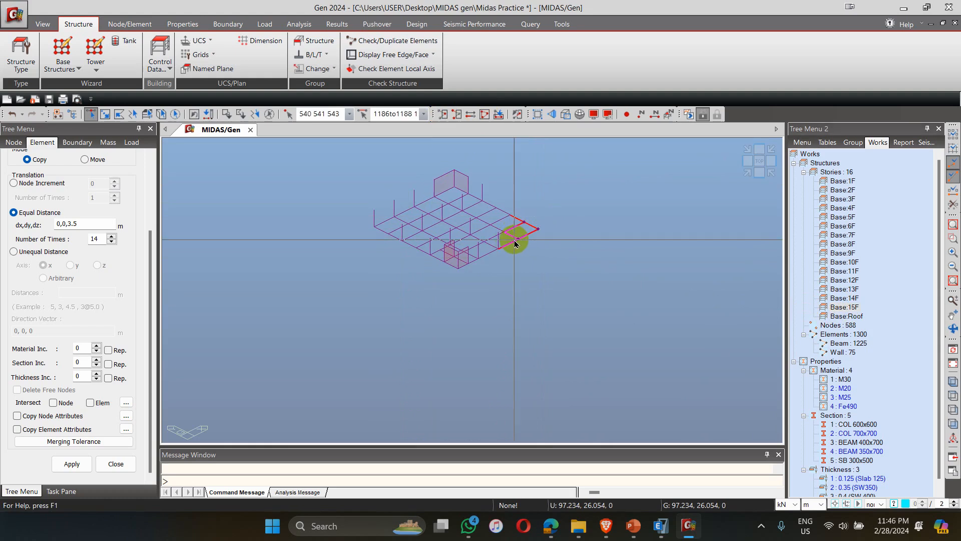
{"action": "scroll", "coordinate": [507, 242], "scroll_direction": "up", "scroll_amount": 2}
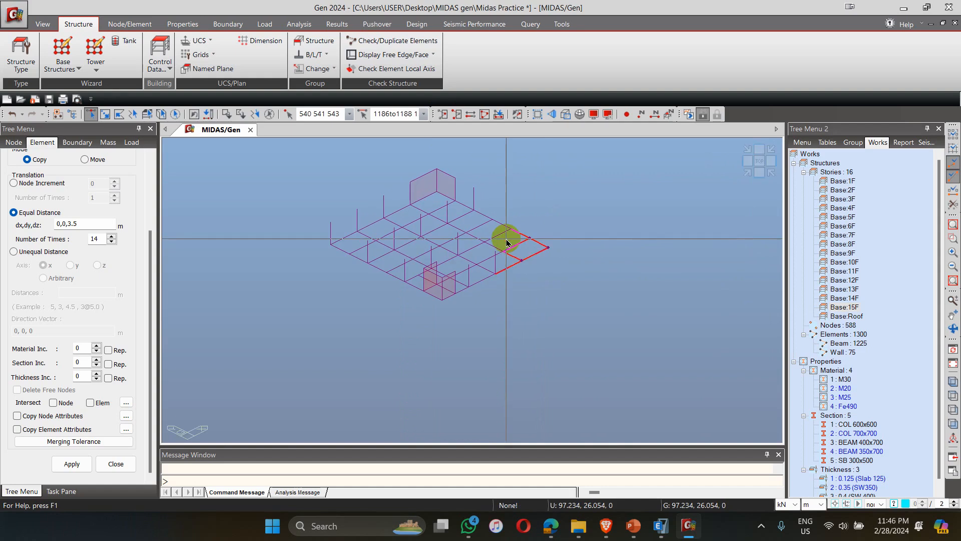
{"action": "left_click", "coordinate": [490, 249]}
{"action": "left_click", "coordinate": [483, 256]}
{"action": "key", "text": "Delete"}
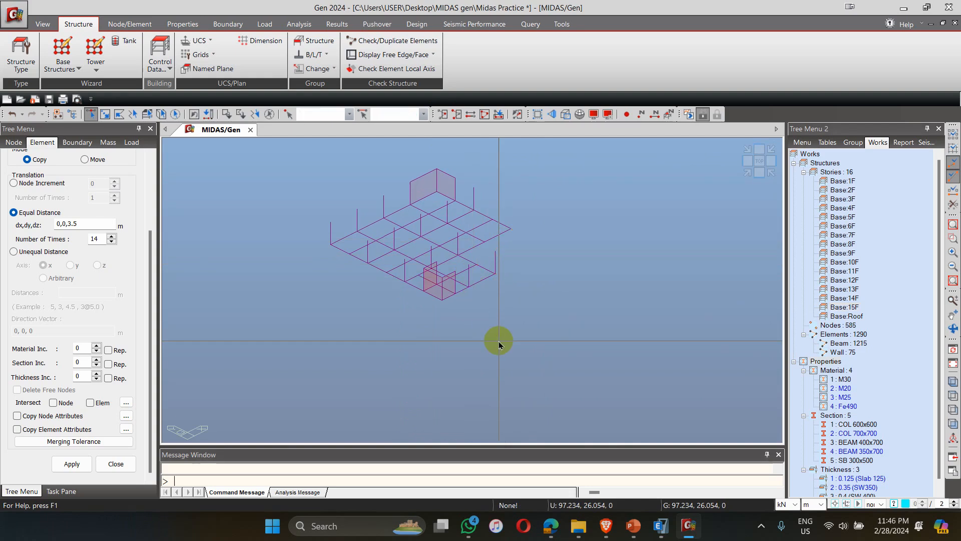
{"action": "left_click", "coordinate": [483, 114]}
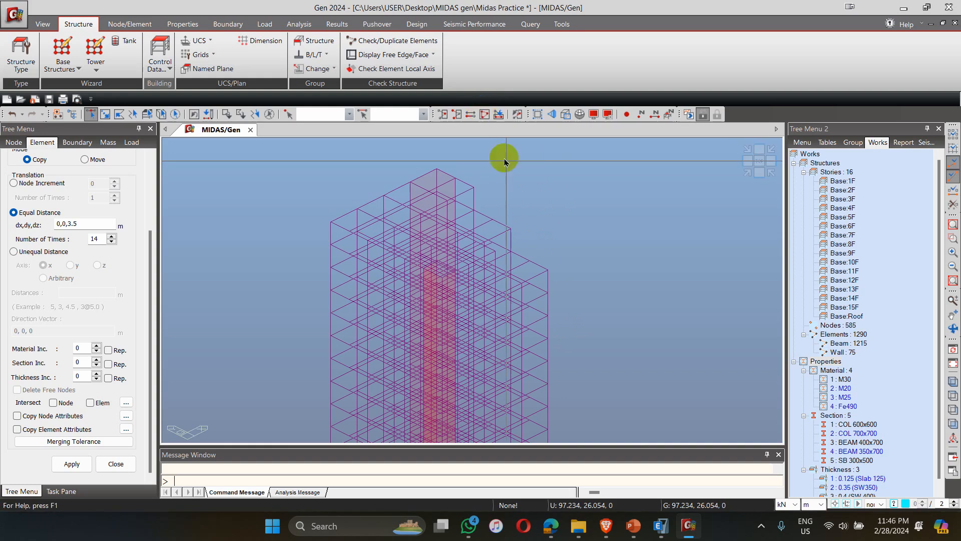
Display the building with hidden-surface rendering and examine the stepped upper storeys from different angles.
{"action": "left_click", "coordinate": [565, 117]}
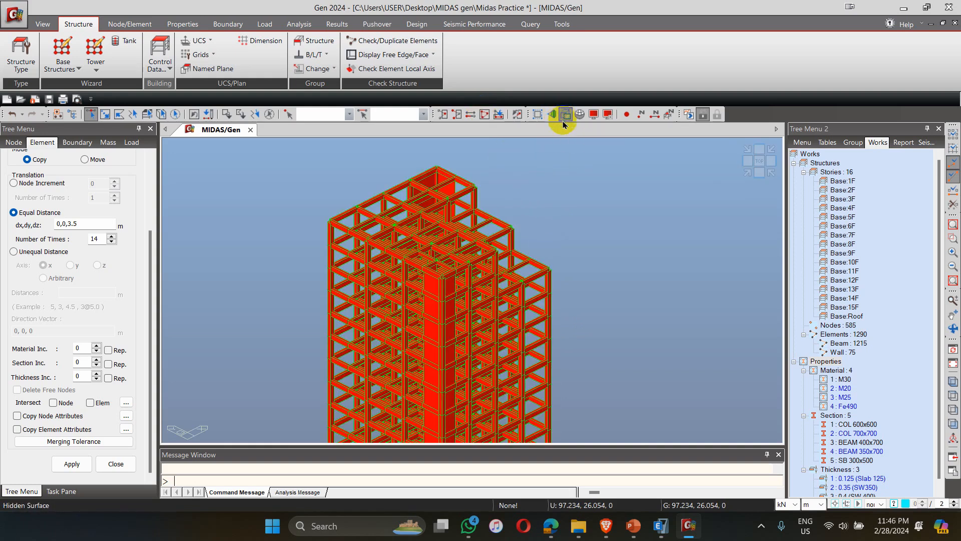
{"action": "scroll", "coordinate": [575, 179], "scroll_direction": "down", "scroll_amount": 4}
{"action": "scroll", "coordinate": [574, 194], "scroll_direction": "down", "scroll_amount": 1}
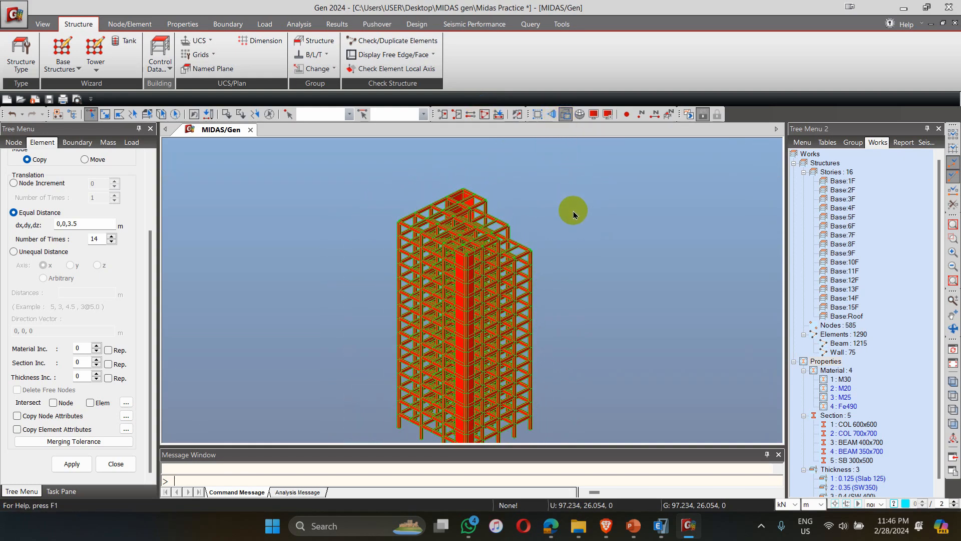
{"action": "left_click", "coordinate": [955, 330]}
{"action": "left_click_drag", "start_coordinate": [553, 259], "coordinate": [503, 214]}
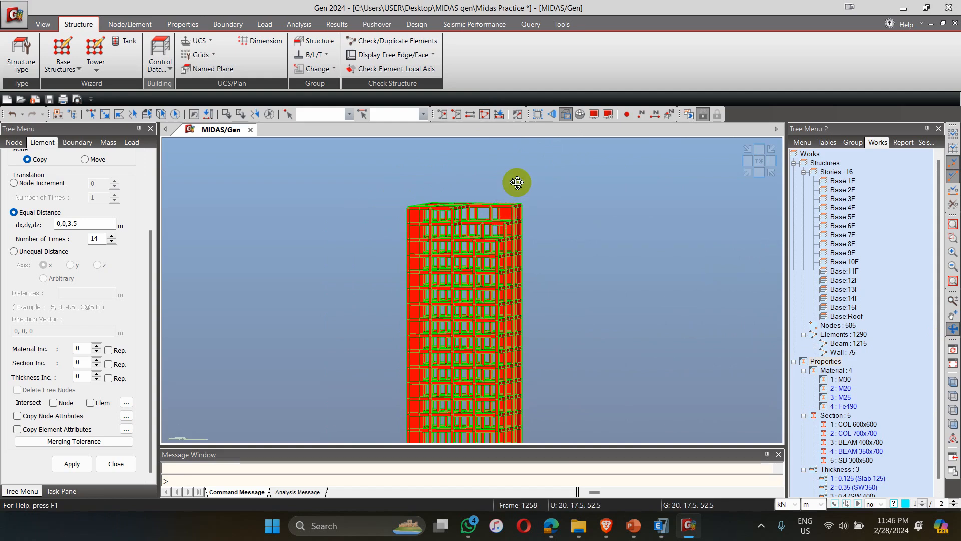
Set the structure type to convert self-weight into masses in X, Y and align beam section tops with the center line.
{"action": "left_click", "coordinate": [21, 53]}
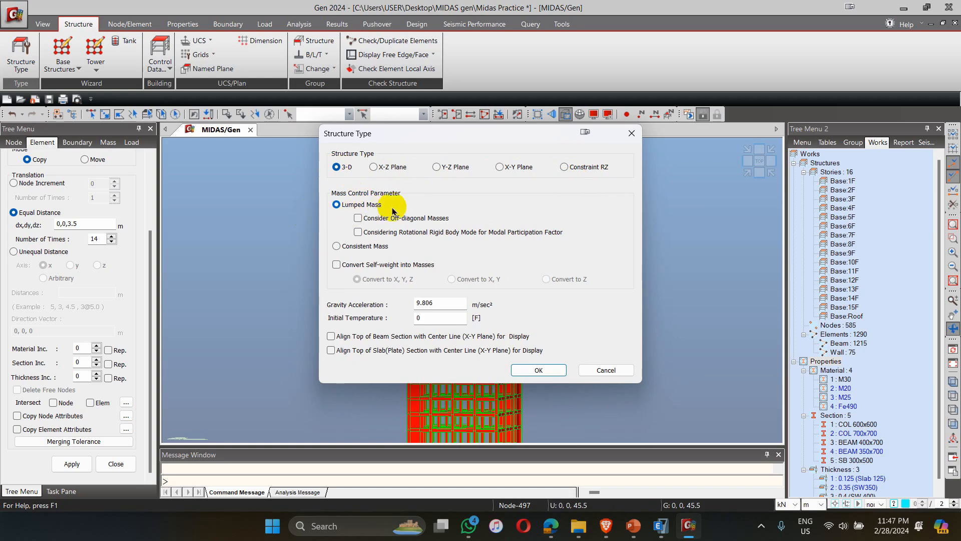
{"action": "left_click", "coordinate": [336, 265]}
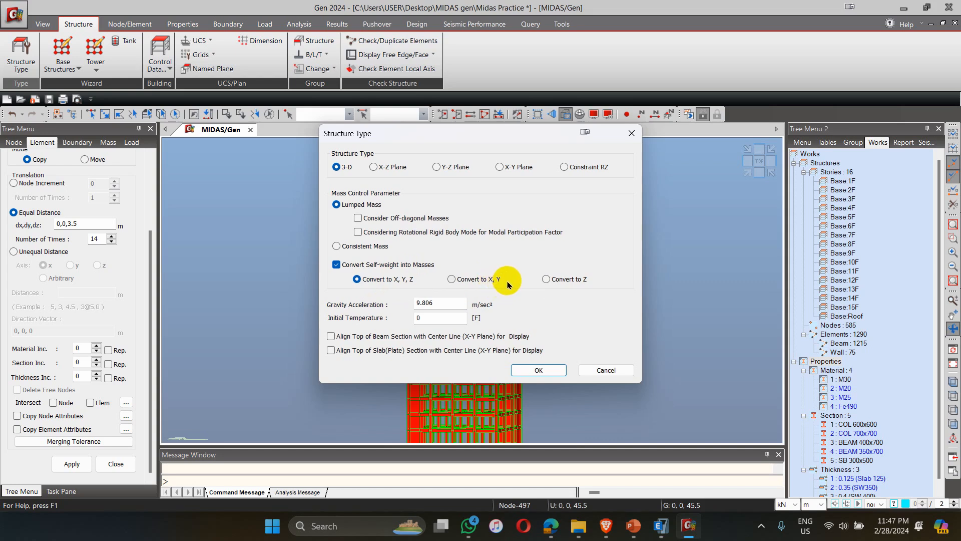
{"action": "left_click", "coordinate": [453, 281]}
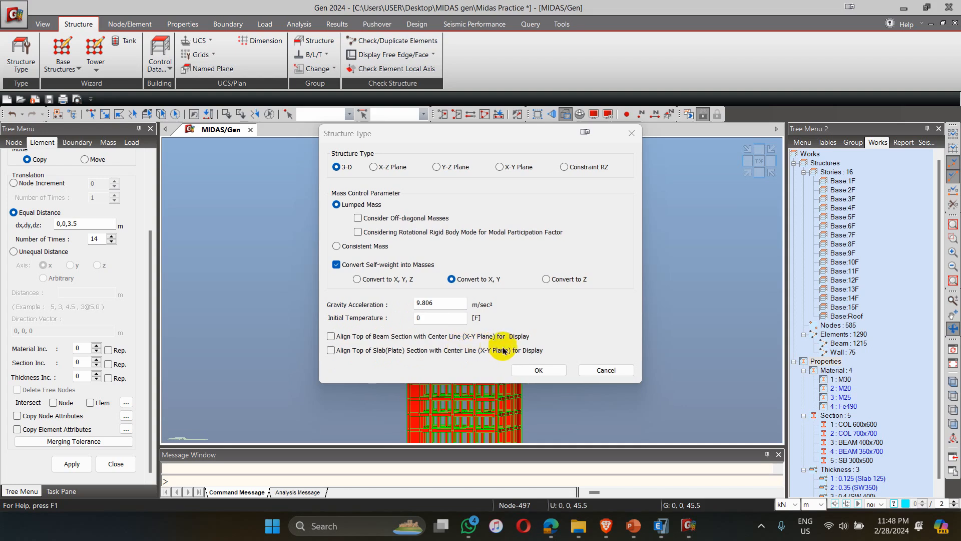
{"action": "left_click", "coordinate": [332, 337]}
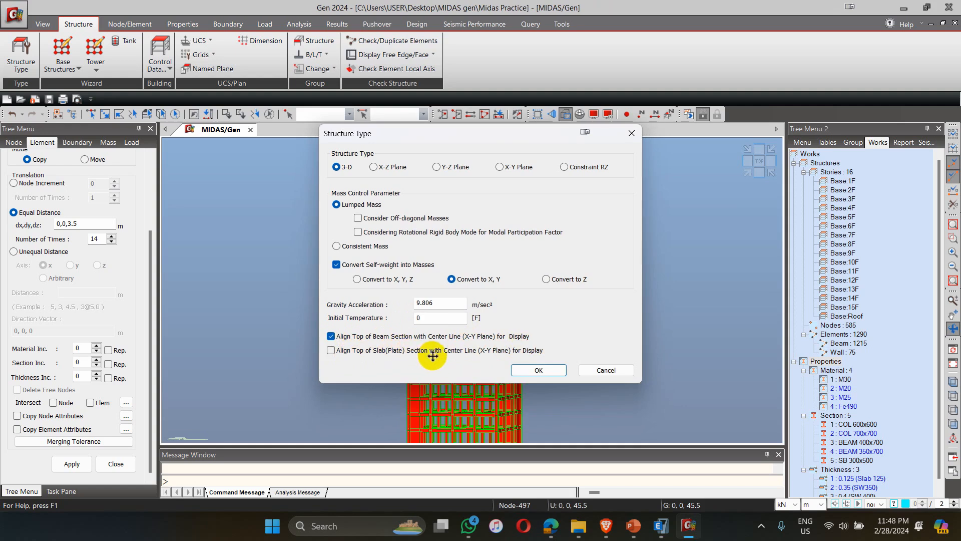
{"action": "left_click", "coordinate": [539, 370]}
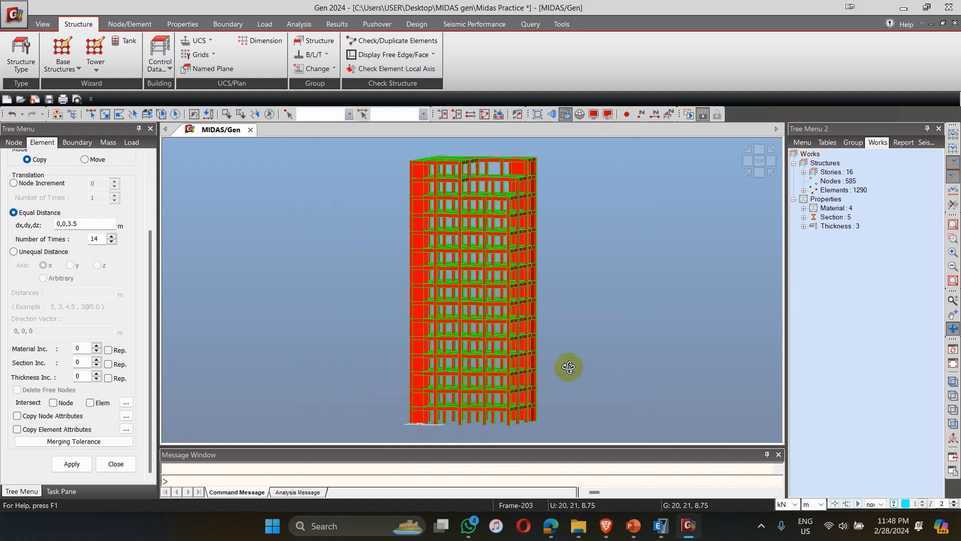
Inspect the whole building from another angle and in isometric view, and review its structure type and mass settings.
{"action": "left_click_drag", "start_coordinate": [621, 279], "coordinate": [655, 256]}
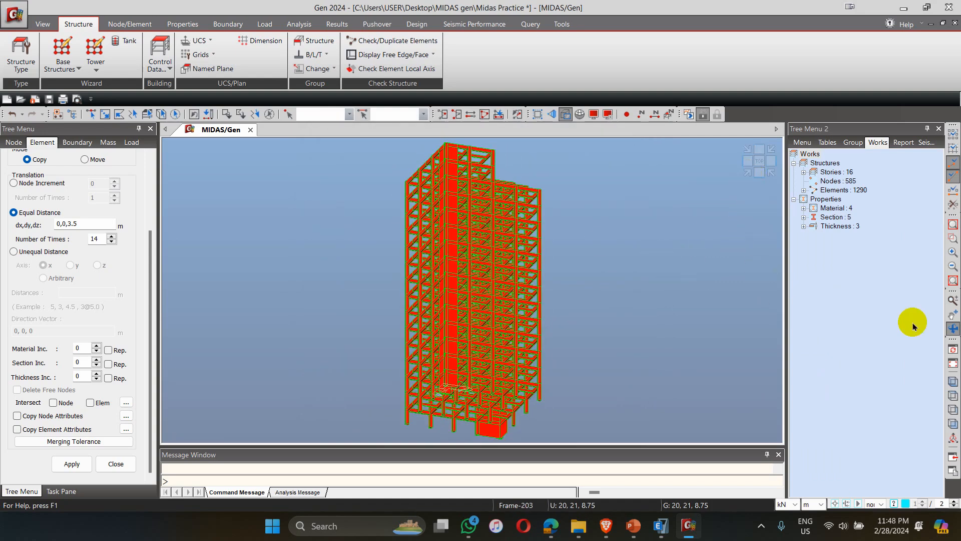
{"action": "left_click", "coordinate": [90, 114]}
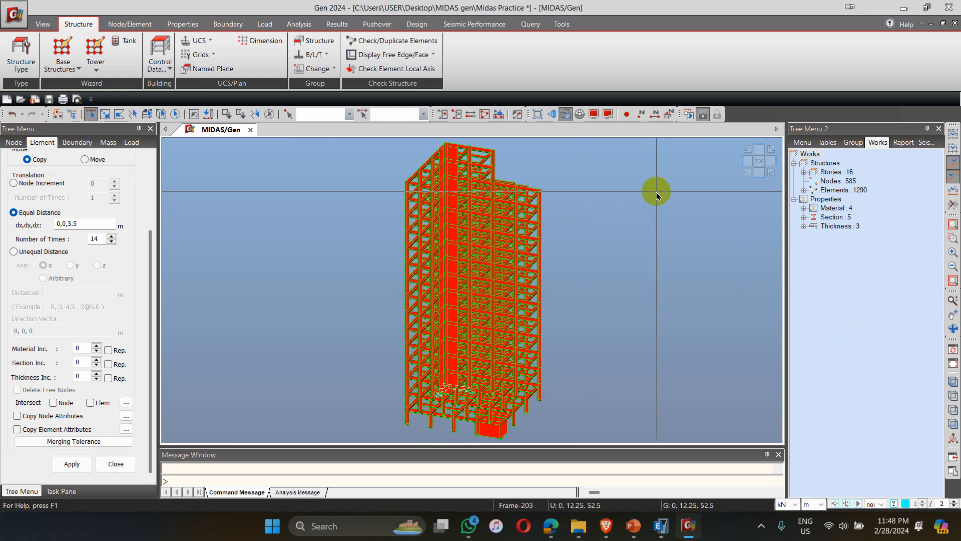
{"action": "left_click", "coordinate": [745, 172]}
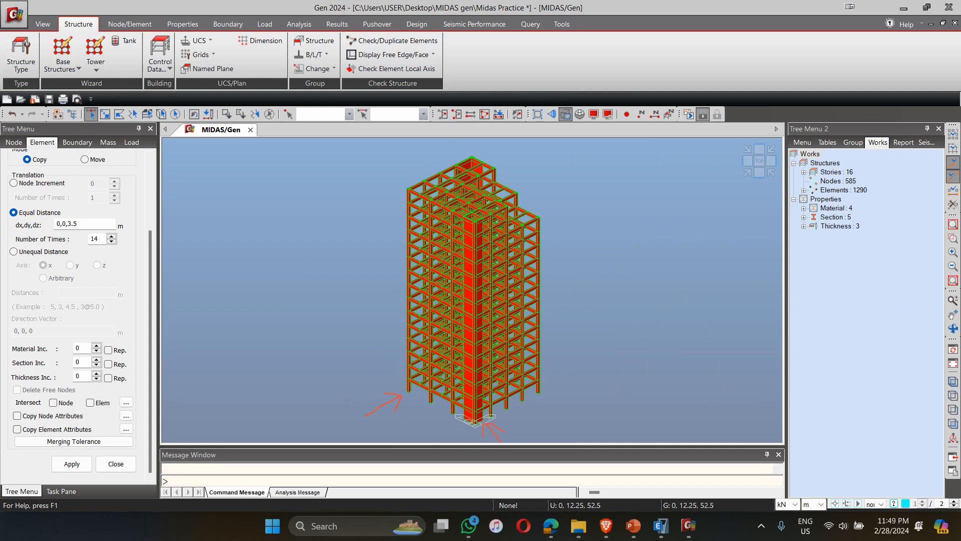
{"action": "left_click", "coordinate": [20, 50]}
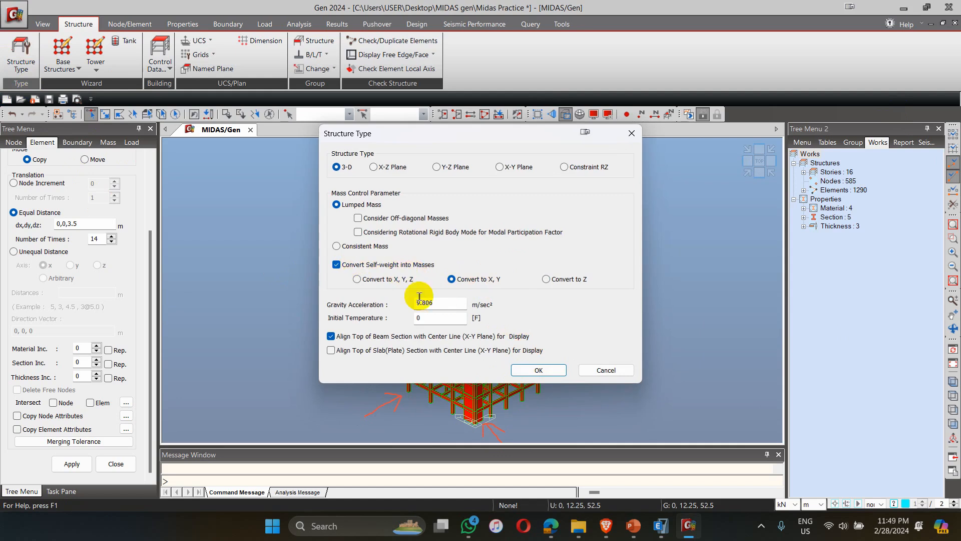
{"action": "left_click", "coordinate": [550, 371]}
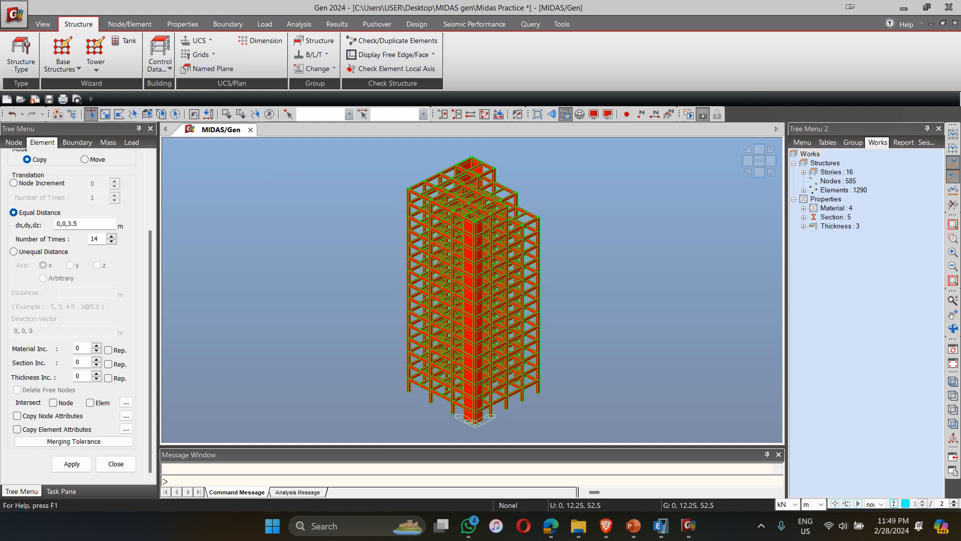
Add supports at all base nodes of the building with D-ALL, R-ALL and Rw restrained, in the Default boundary group.
{"action": "left_click", "coordinate": [227, 25]}
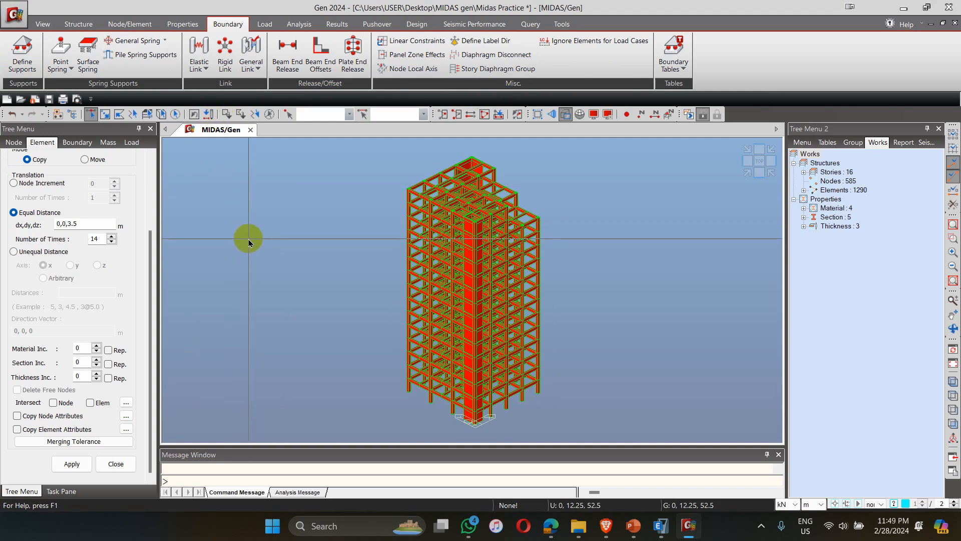
{"action": "left_click", "coordinate": [759, 175]}
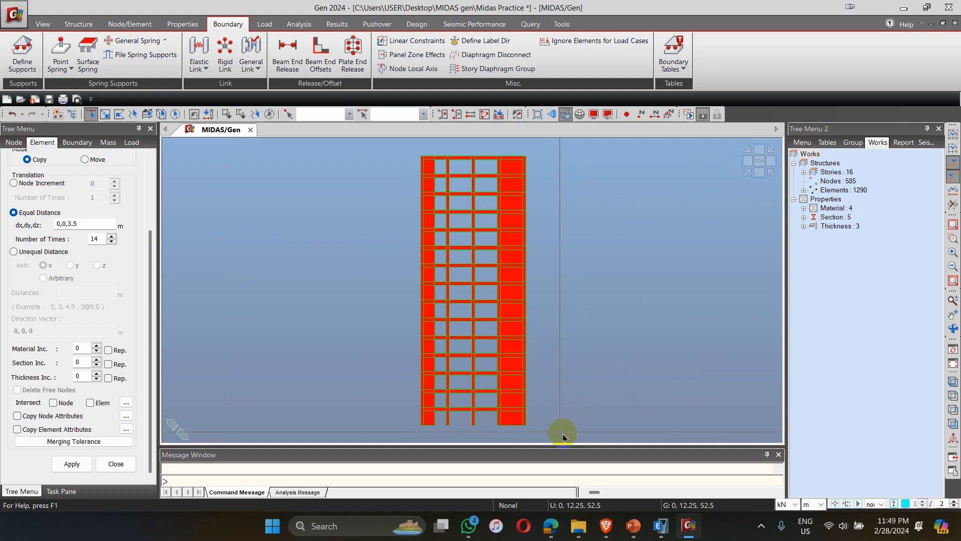
{"action": "left_click_drag", "start_coordinate": [547, 415], "coordinate": [391, 447]}
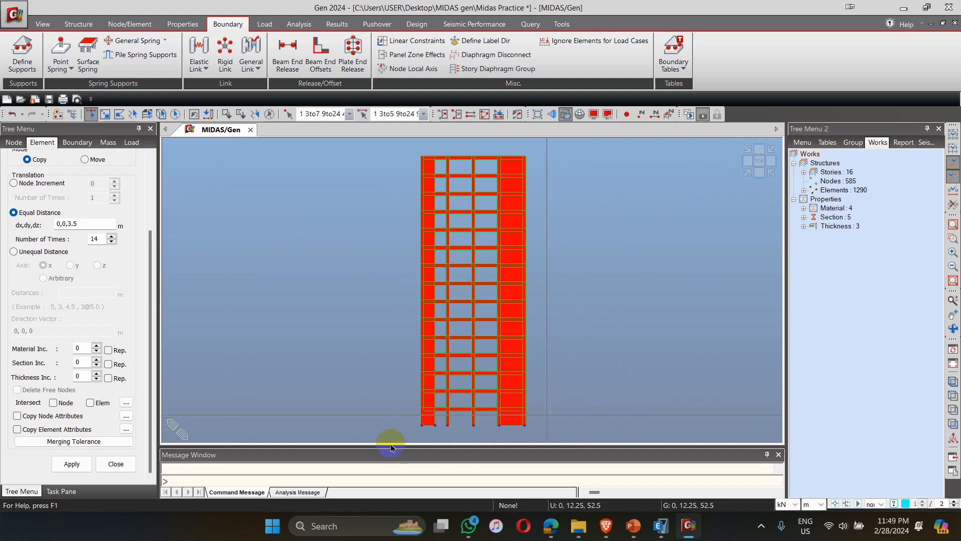
{"action": "left_click", "coordinate": [748, 174]}
{"action": "left_click", "coordinate": [757, 171]}
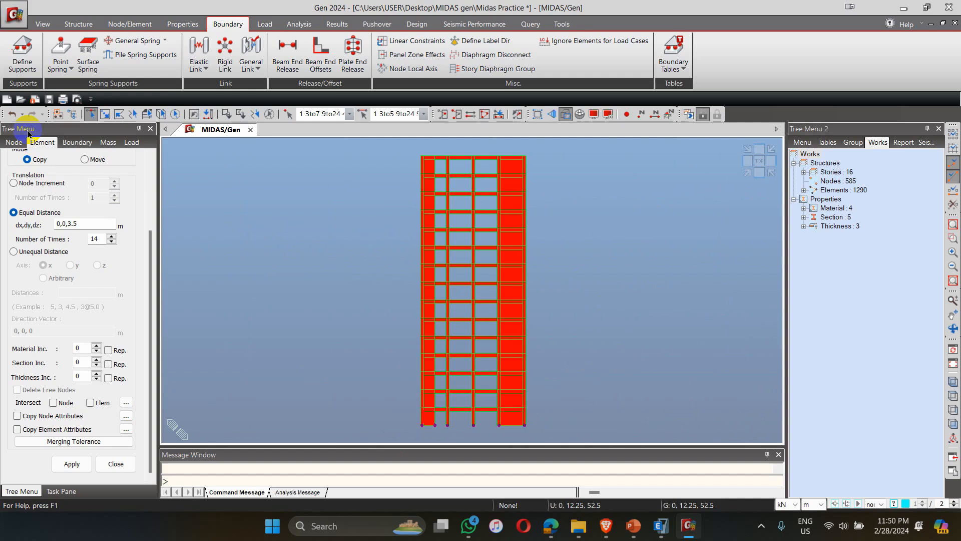
{"action": "left_click", "coordinate": [23, 55]}
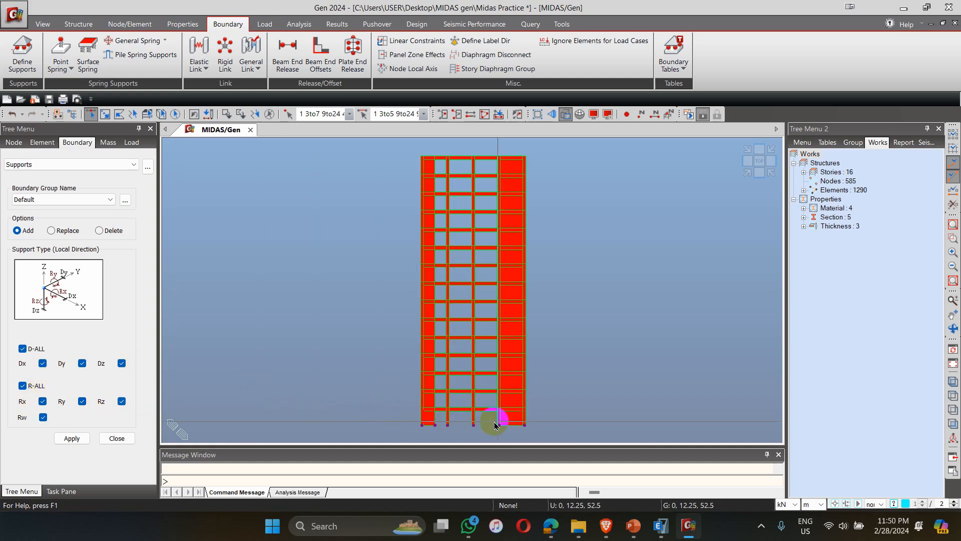
{"action": "left_click", "coordinate": [72, 438]}
{"action": "left_click", "coordinate": [73, 439]}
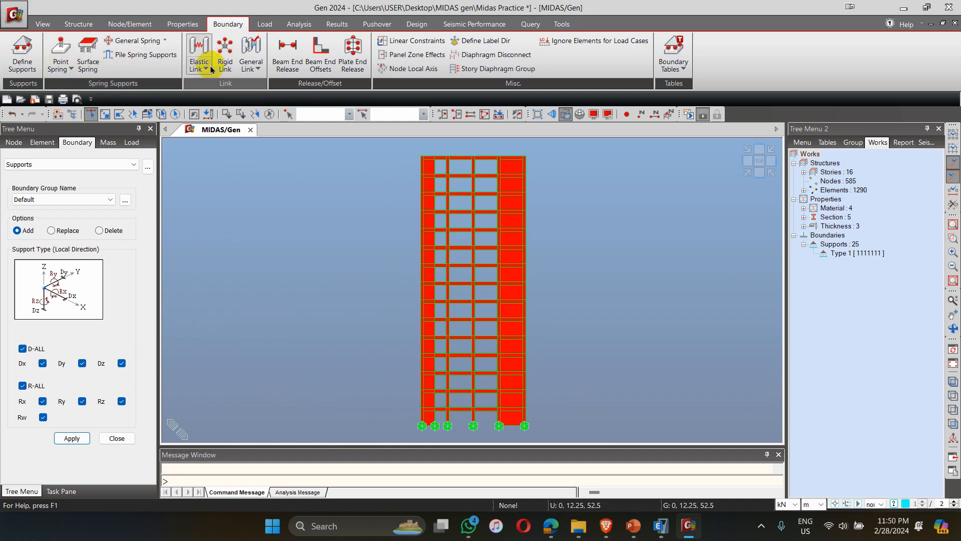
Review the available rigid link, general link, seismic device and beam end release boundary options.
{"action": "left_click", "coordinate": [231, 71]}
{"action": "left_click", "coordinate": [251, 62]}
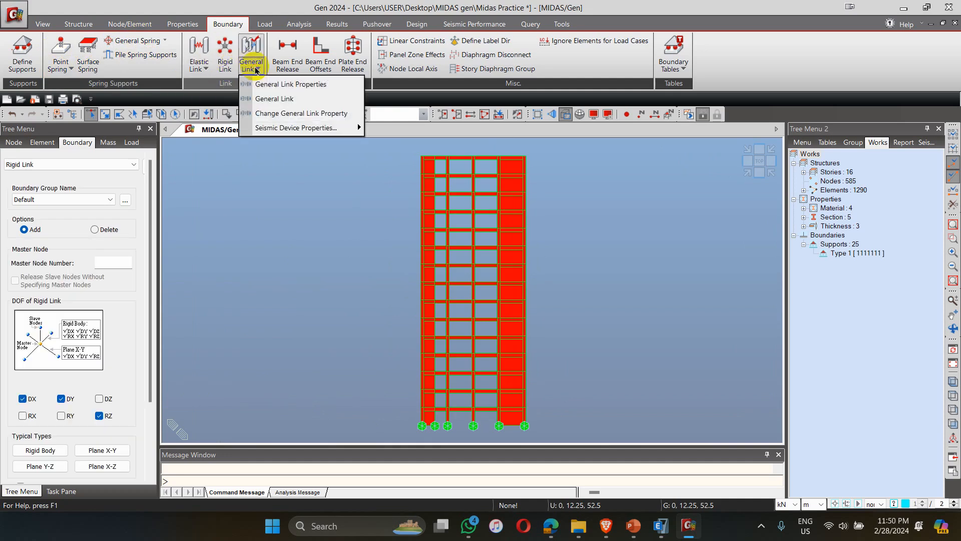
{"action": "mouse_move", "coordinate": [281, 128]}
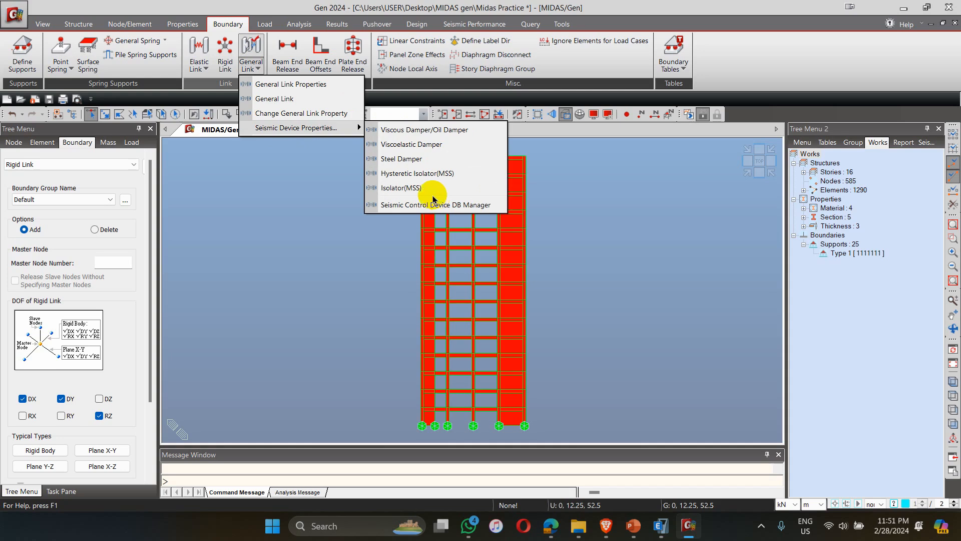
{"action": "left_click", "coordinate": [297, 205]}
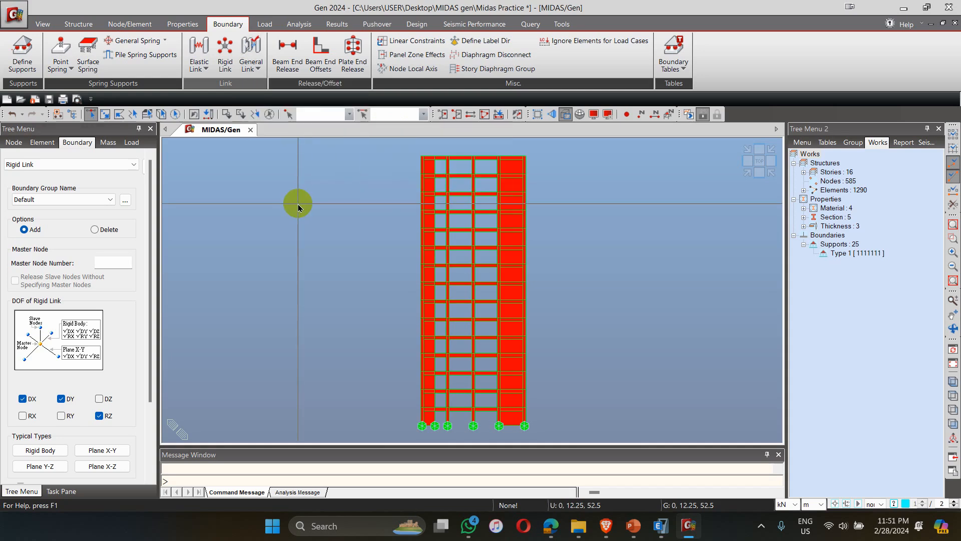
{"action": "left_click", "coordinate": [290, 52]}
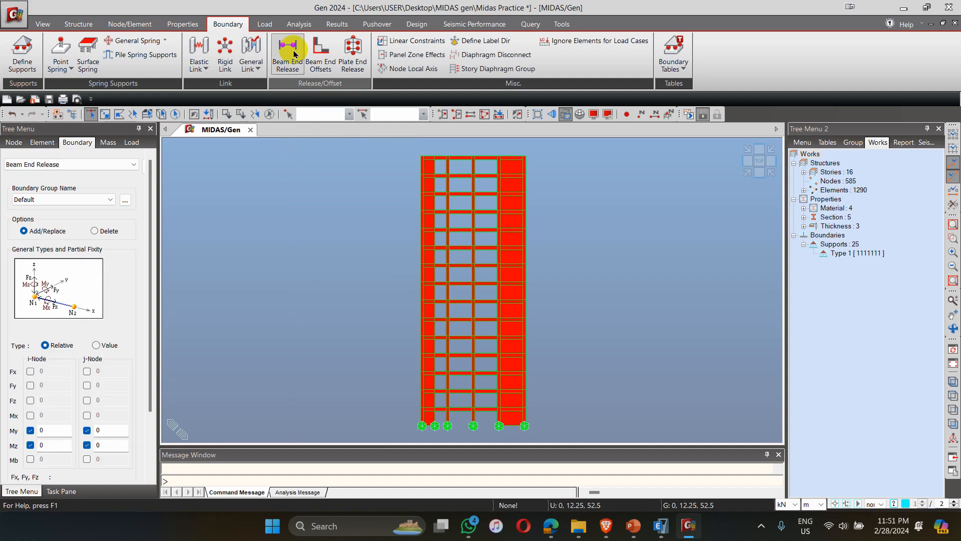